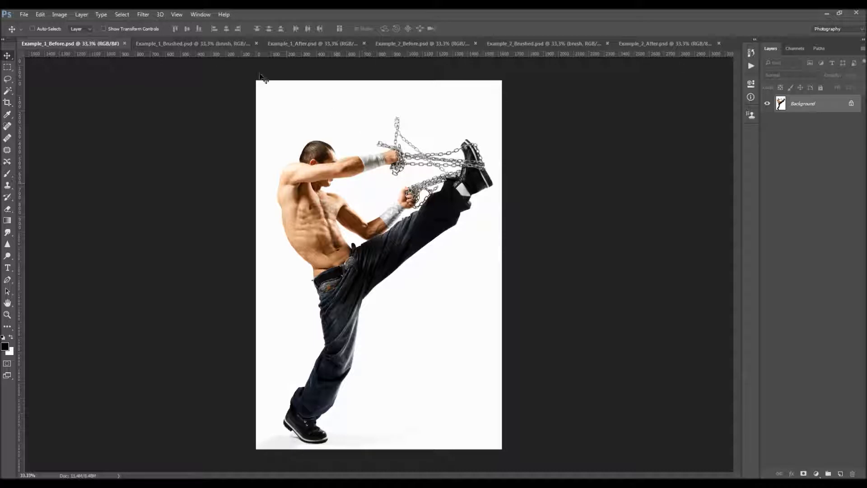
# - Compare the first example's brushed version with its finished result, Example_1_After, examining the figure in the finished artwork
pyautogui.click(201, 44)
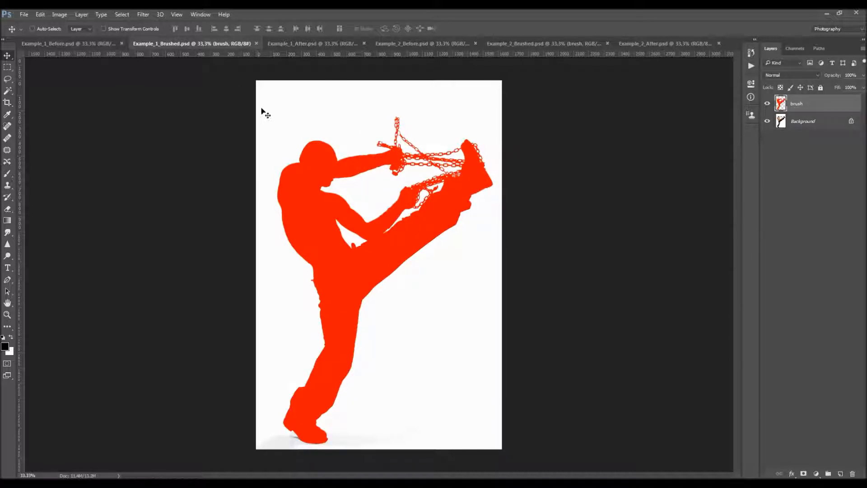
pyautogui.click(289, 43)
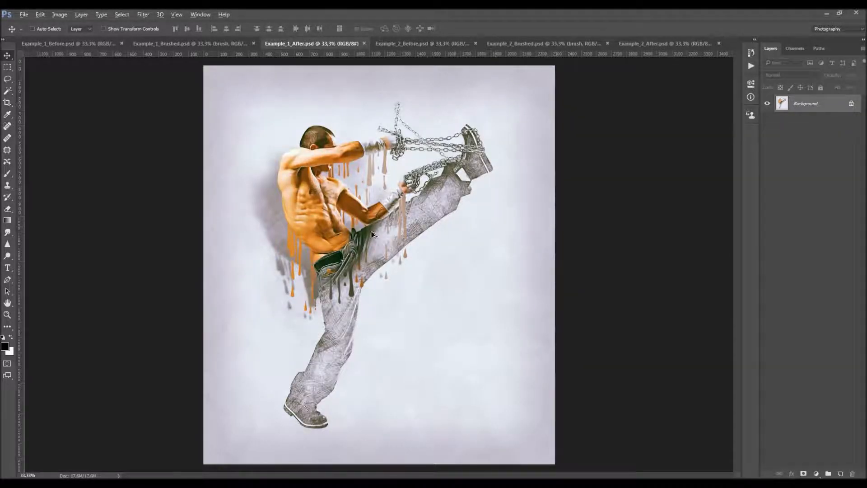
pyautogui.scroll(1, 334, 229)
pyautogui.scroll(-2, 329, 227)
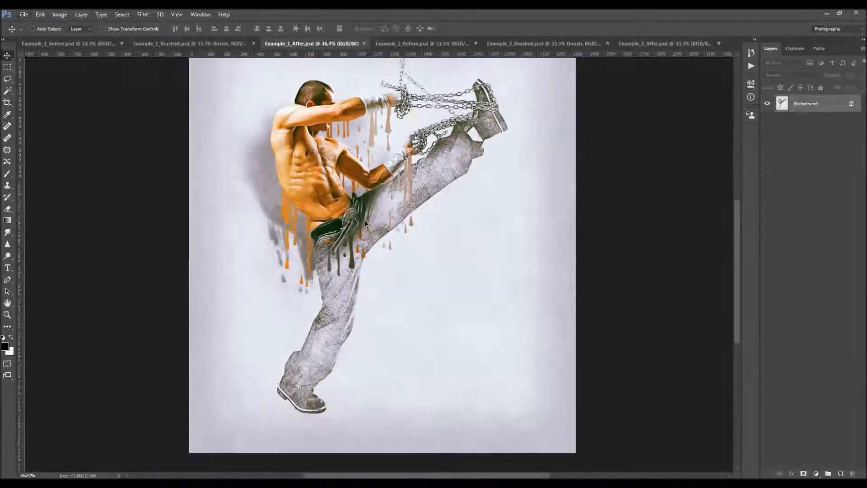
pyautogui.scroll(2, 406, 256)
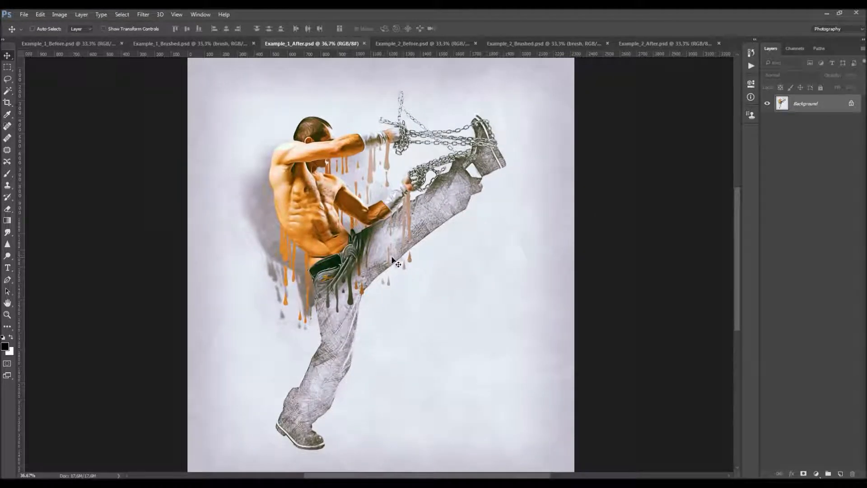
pyautogui.scroll(-2, 351, 236)
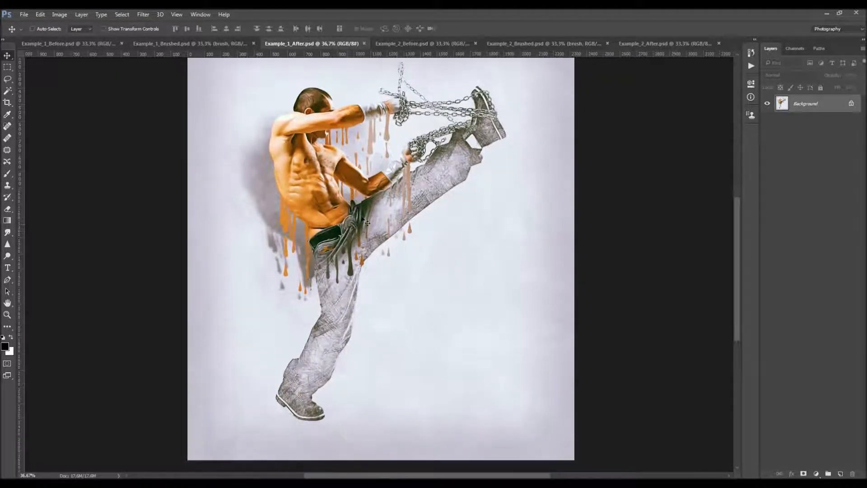
pyautogui.scroll(1, 316, 221)
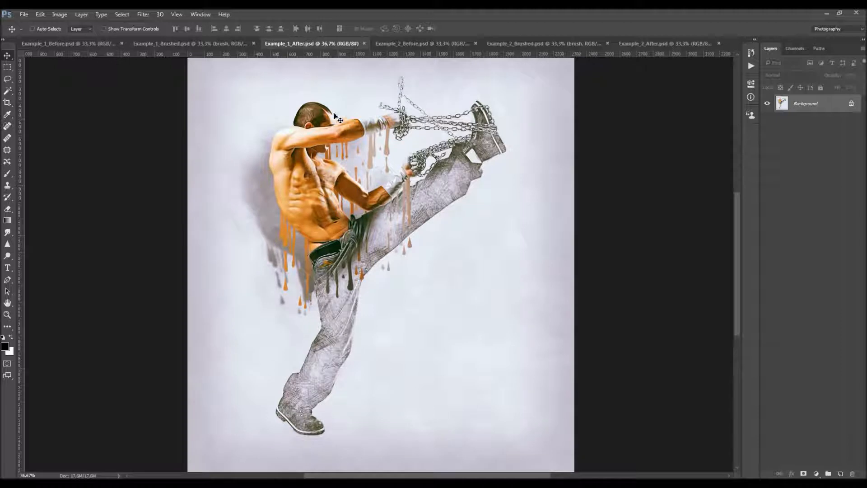
# - Review the red brushed area in Example_1_Brushed again and inspect the matching paint effect in Example_1_After up close
pyautogui.click(216, 45)
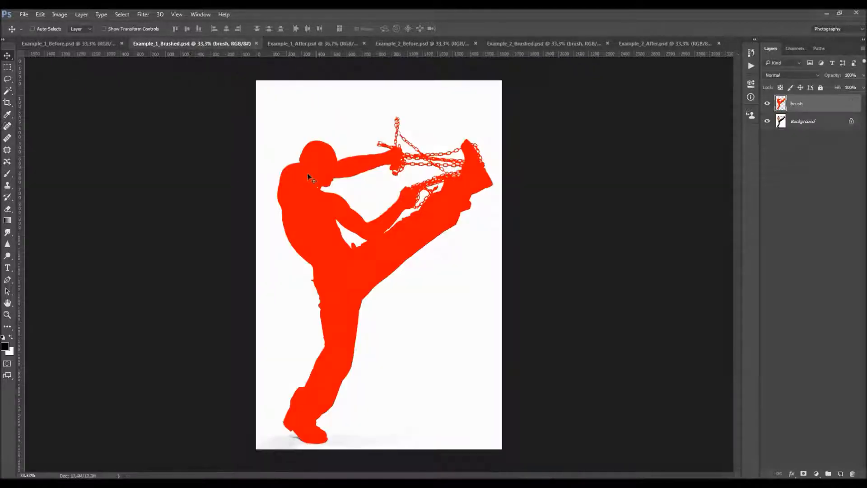
pyautogui.click(312, 43)
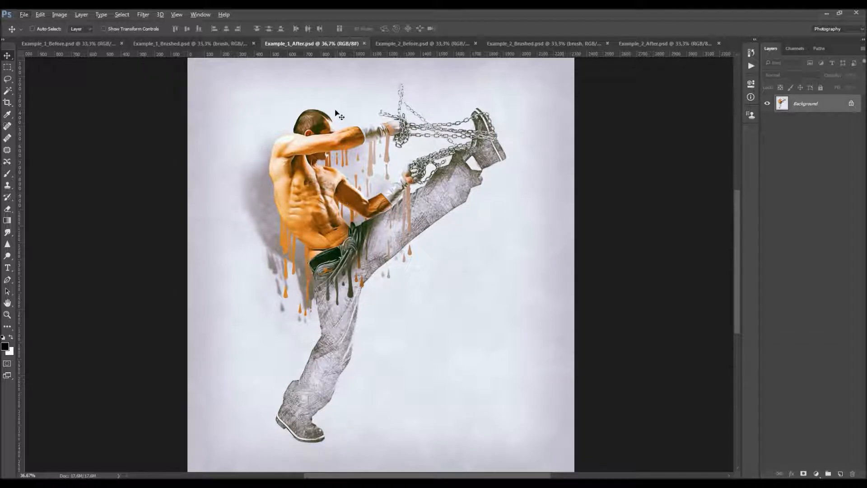
pyautogui.scroll(2, 331, 190)
pyautogui.scroll(2, 259, 179)
pyautogui.scroll(-1, 259, 179)
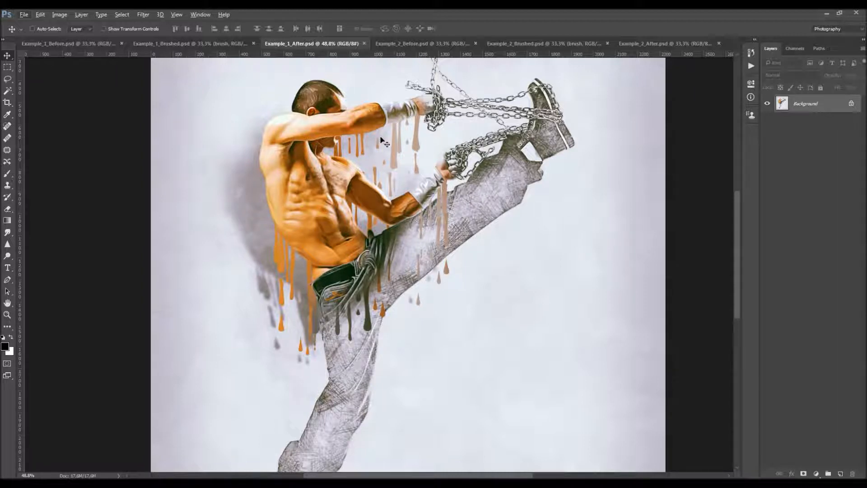
pyautogui.scroll(-3, 305, 205)
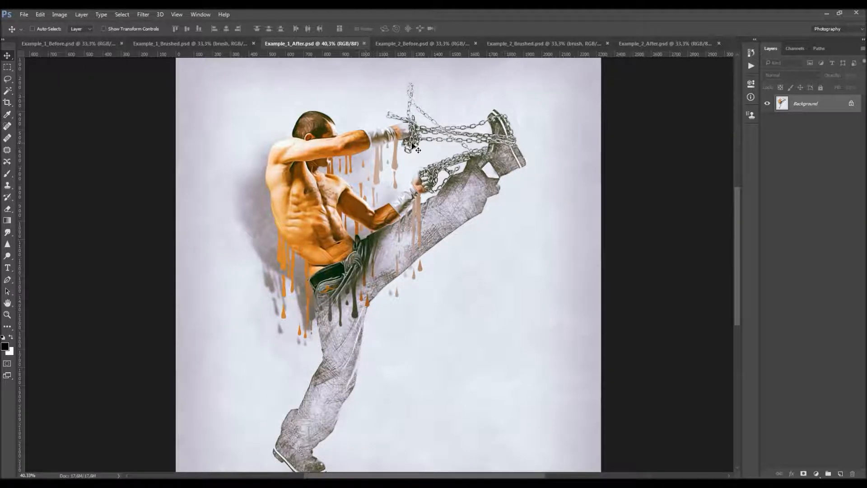
pyautogui.scroll(-3, 409, 140)
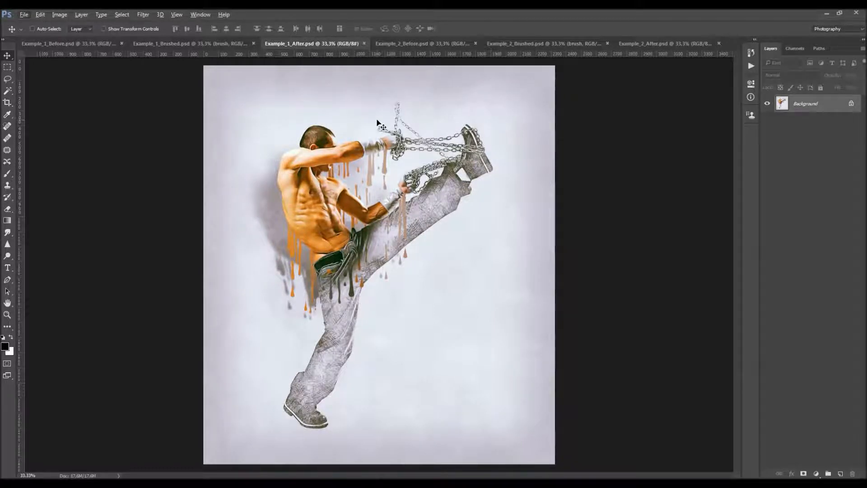
# - View Example_2_Before, compare the brushed areas of both examples, and look at the finished Example_2_After
pyautogui.click(429, 43)
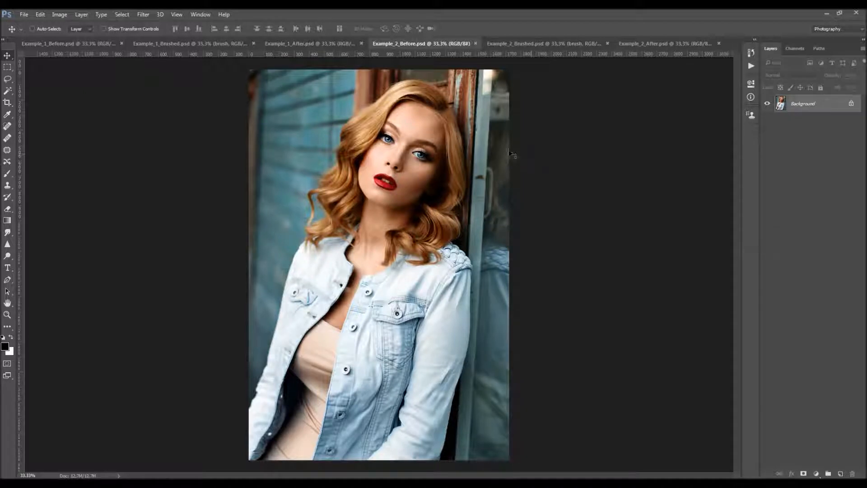
pyautogui.click(243, 44)
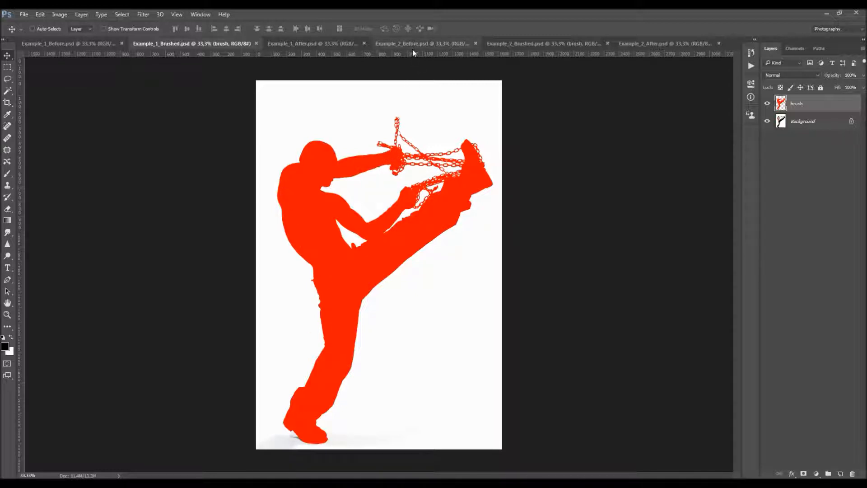
pyautogui.click(436, 44)
pyautogui.click(499, 43)
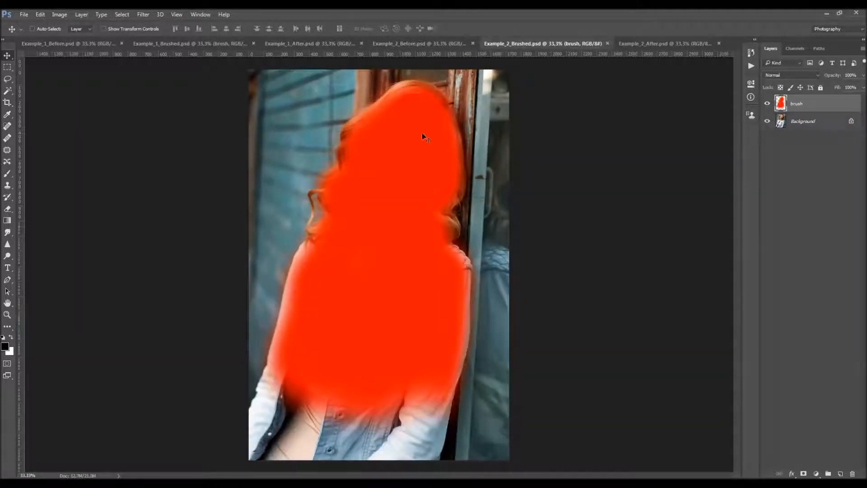
pyautogui.click(638, 43)
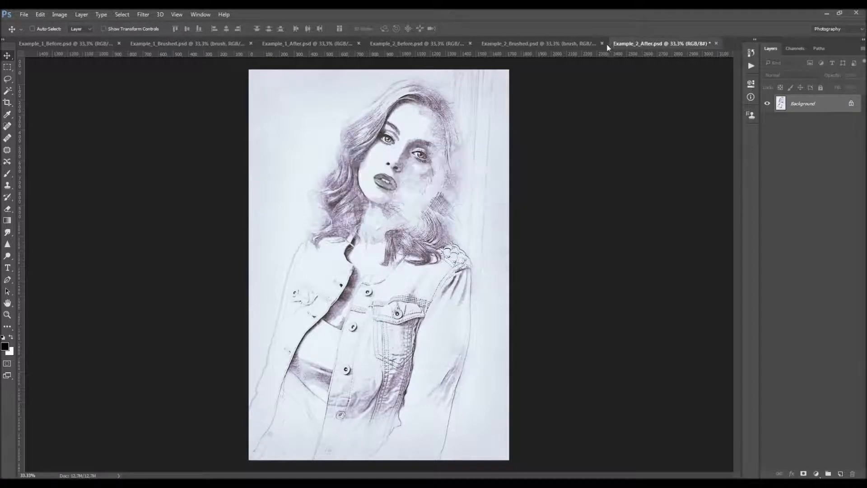
# - Close the brushed and finished documents of both examples and make Example_1_Before the active document
pyautogui.click(717, 43)
pyautogui.click(619, 42)
pyautogui.click(351, 43)
pyautogui.click(369, 43)
pyautogui.click(205, 45)
pyautogui.click(259, 44)
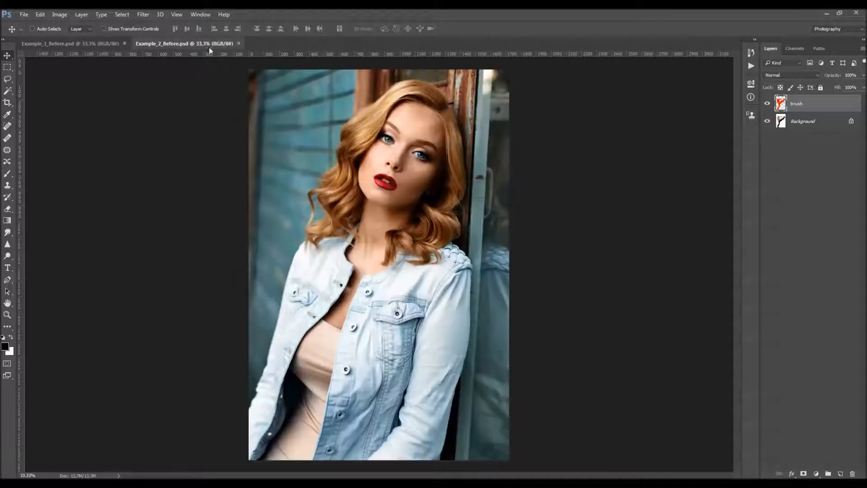
pyautogui.click(93, 42)
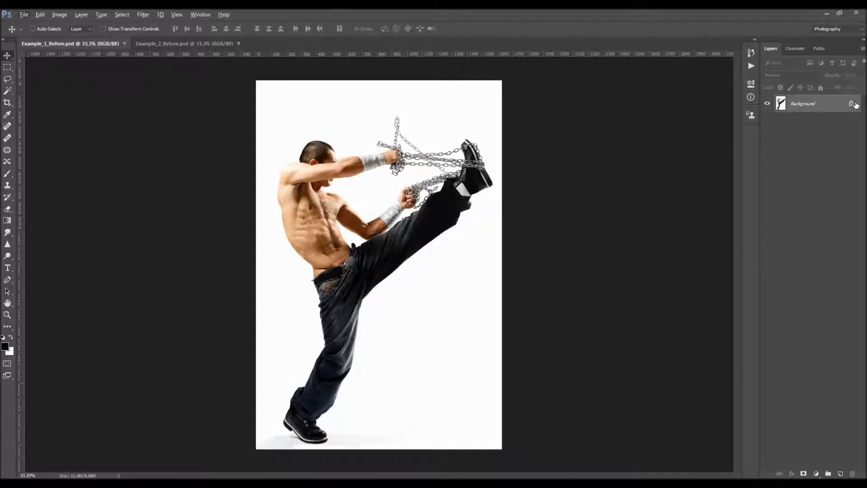
# - Convert the locked Background into a regular layer and turn that layer back into the Background
pyautogui.keyDown('alt'); pyautogui.doubleClick(808, 105); pyautogui.keyUp('alt')
pyautogui.click(82, 14)
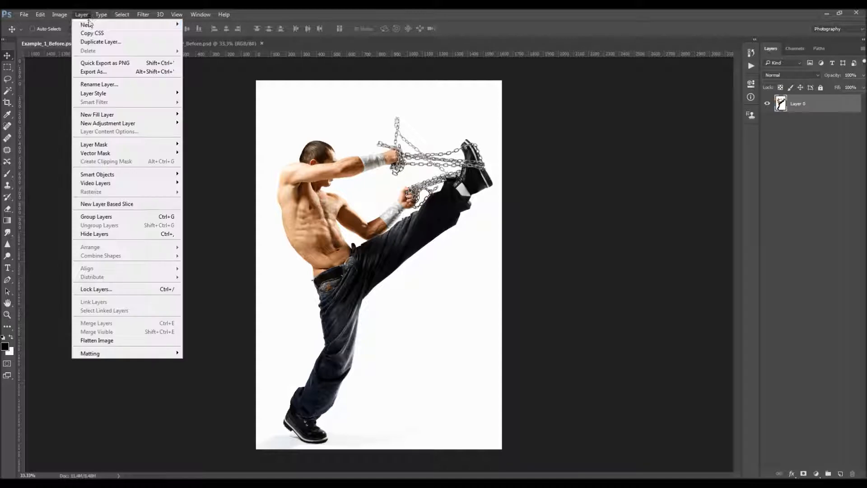
pyautogui.moveTo(90, 24)
pyautogui.click(247, 34)
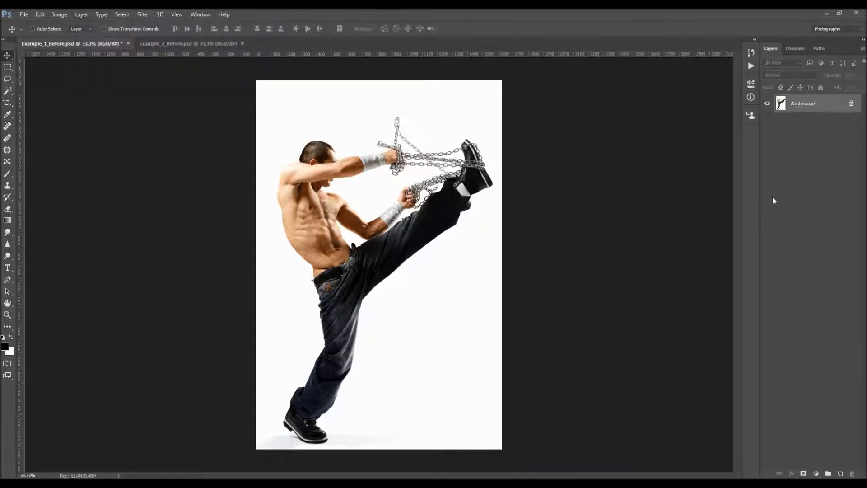
# - Review the Layers Panel Options, including default masks on fill layers and adding "copy" to copied layers, without changing anything
pyautogui.click(862, 51)
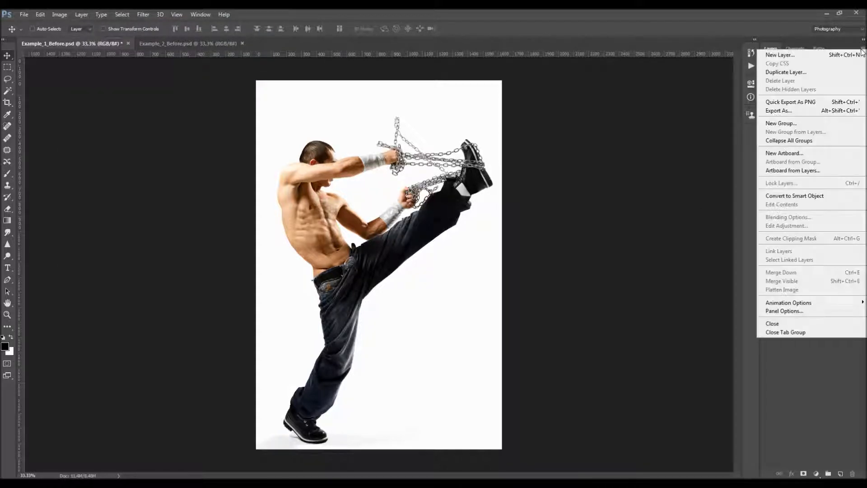
pyautogui.click(864, 49)
pyautogui.click(864, 49)
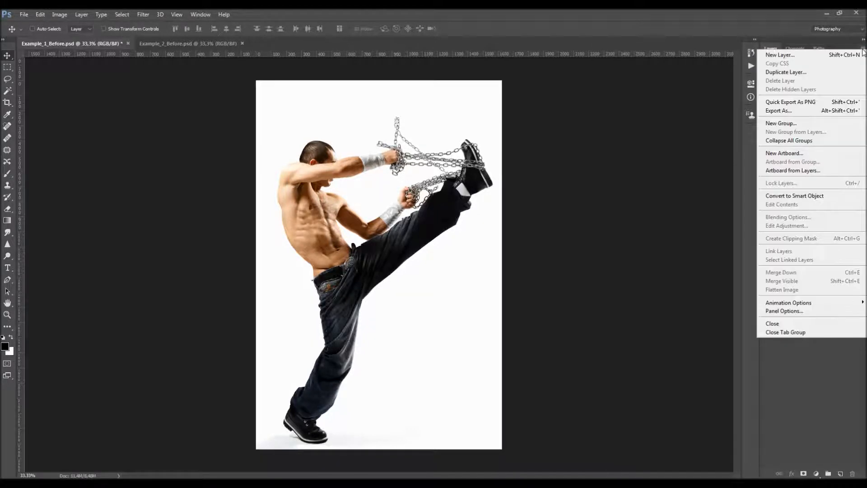
pyautogui.click(802, 311)
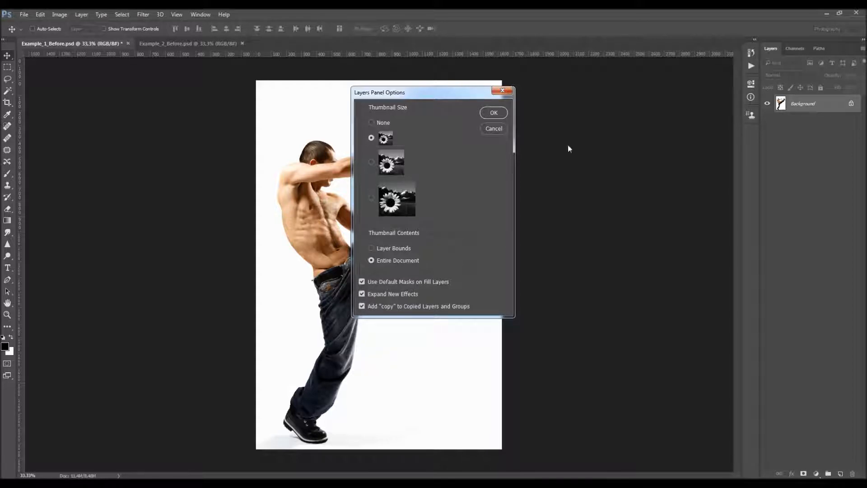
pyautogui.click(504, 91)
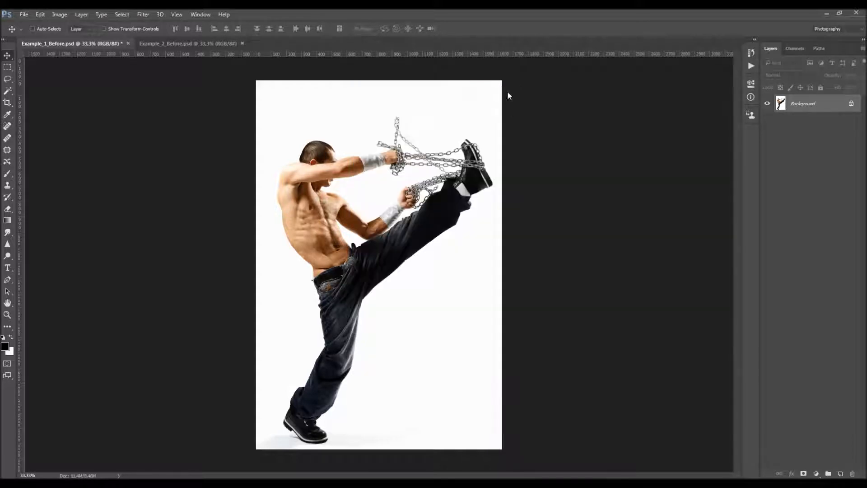
# - Check the colour mode and bit depth, and set the image resolution to 300 pixels/inch with a width of 1627 pixels
pyautogui.click(60, 15)
pyautogui.moveTo(104, 24)
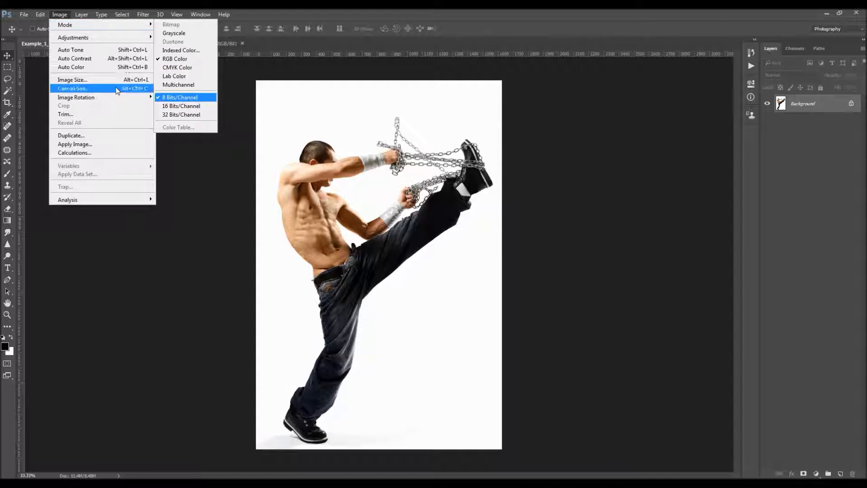
pyautogui.click(92, 80)
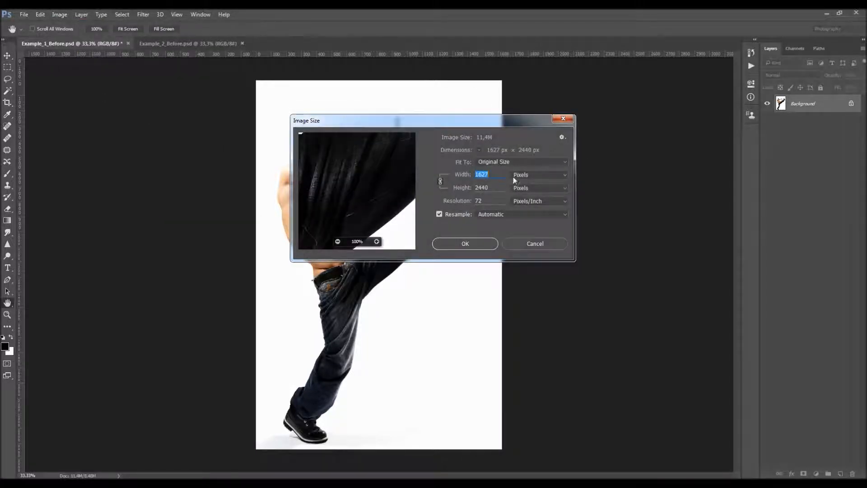
pyautogui.moveTo(494, 123); pyautogui.dragTo(534, 169)
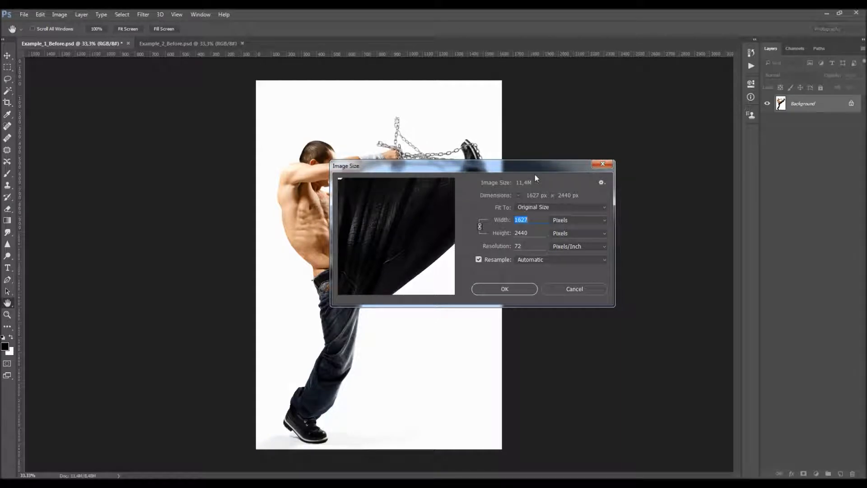
pyautogui.press('Tab')
pyautogui.press('Tab')
pyautogui.click(494, 221)
pyautogui.click(497, 246)
pyautogui.write('300')
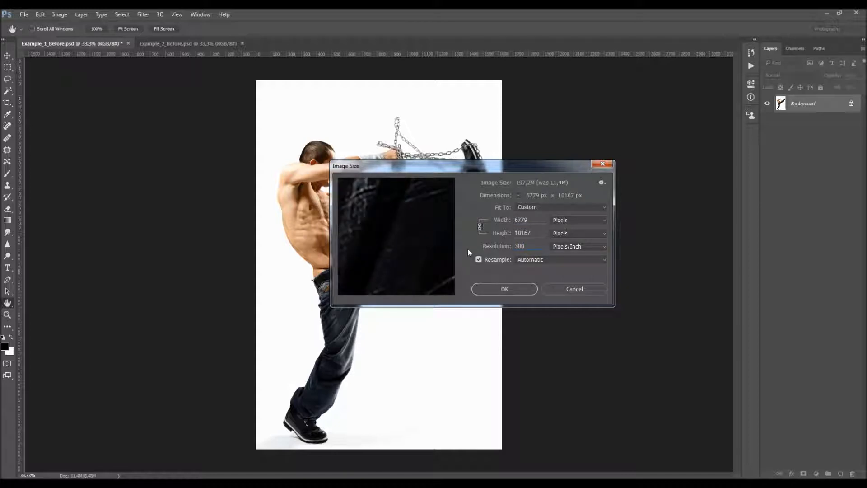
pyautogui.doubleClick(532, 219)
pyautogui.write('1627')
pyautogui.click(506, 290)
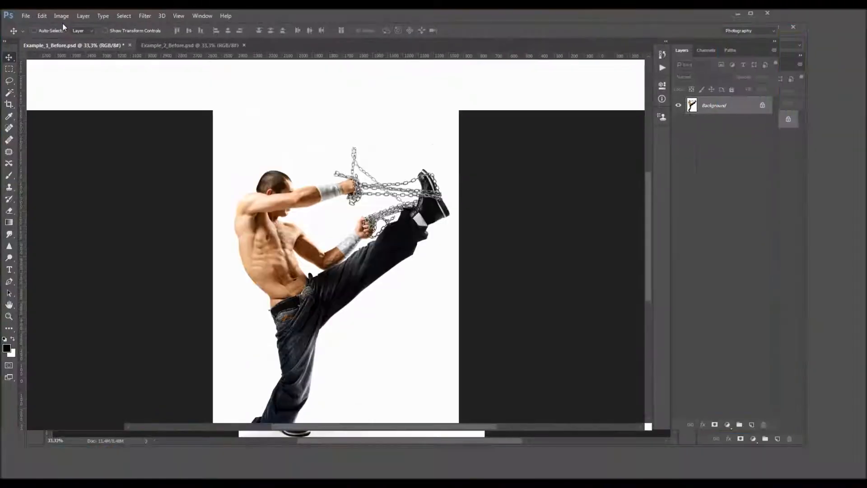
# - Recheck the document's dimensions and resolution in the Image Size settings and leave them without applying changes
pyautogui.click(59, 14)
pyautogui.click(71, 79)
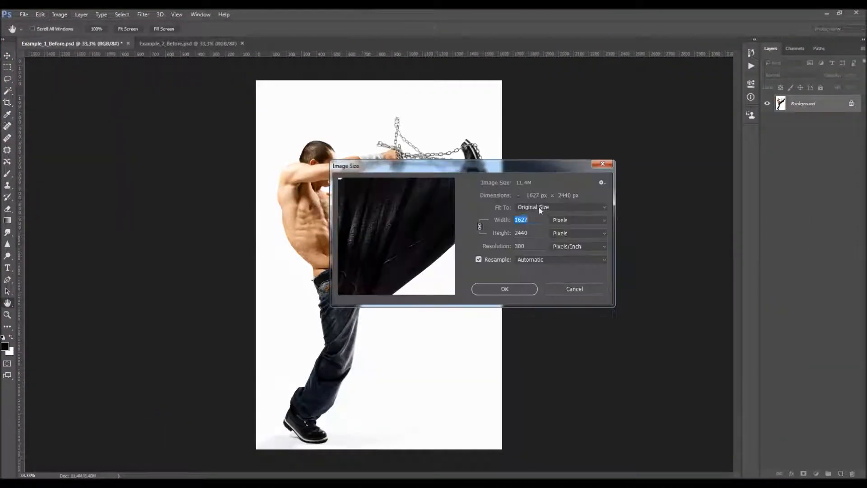
pyautogui.doubleClick(537, 245)
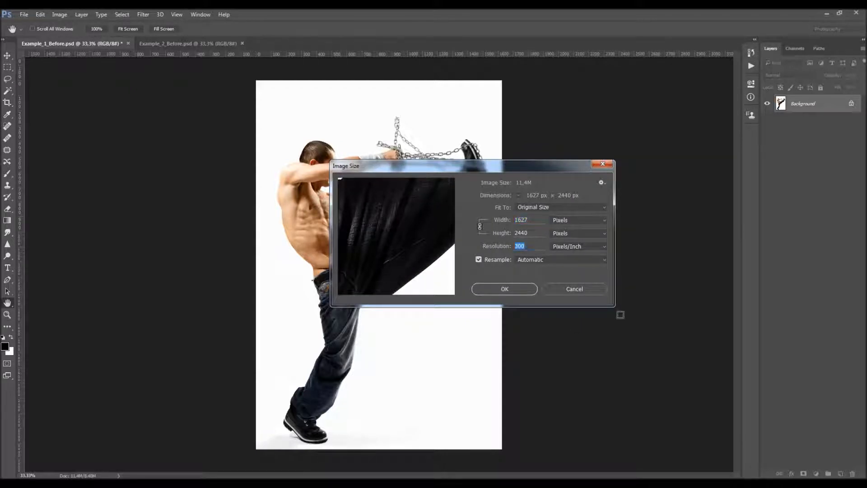
pyautogui.click(595, 288)
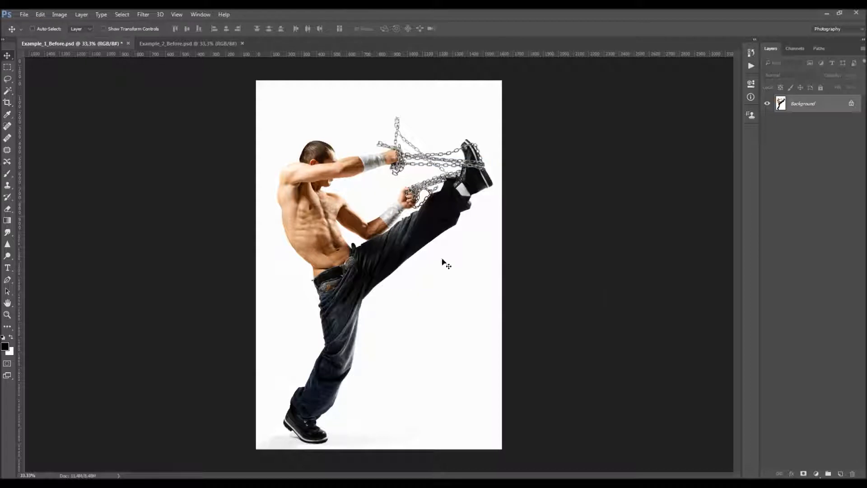
# - Load the Wet Paint action file from the "CC 2015.5, CC 2017+" folder and expand its action set in an enlarged Actions panel
pyautogui.scroll(1, 376, 235)
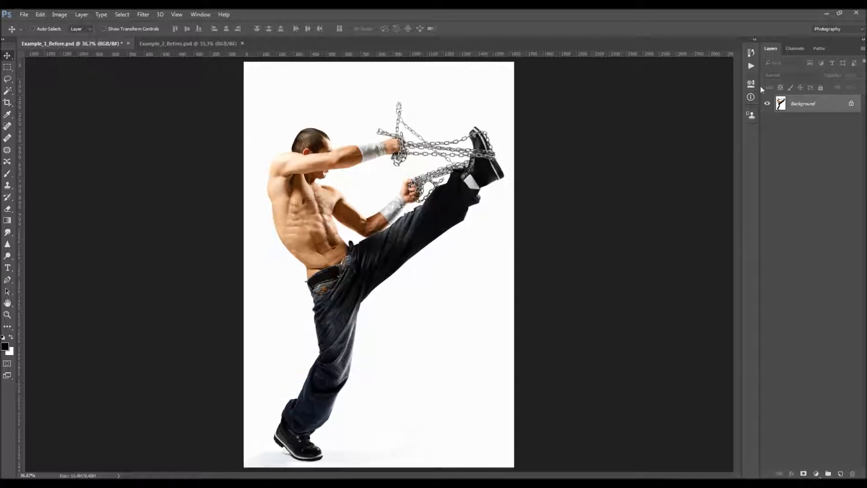
pyautogui.click(201, 14)
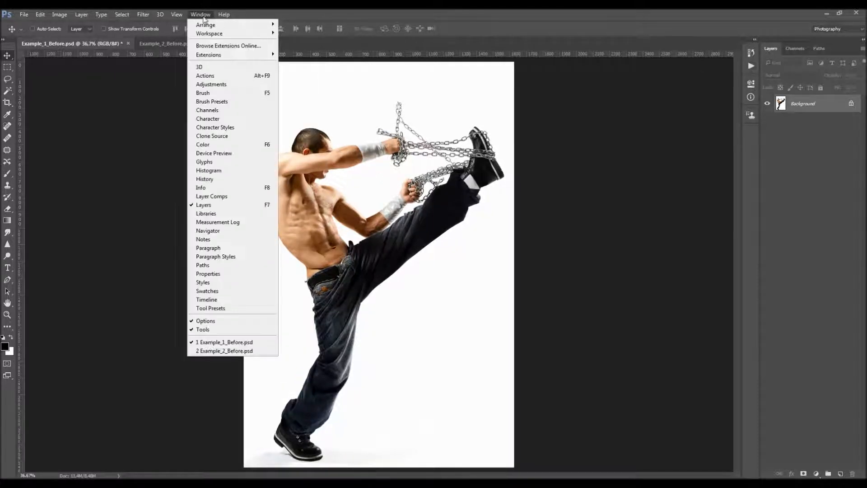
pyautogui.click(215, 75)
pyautogui.click(736, 49)
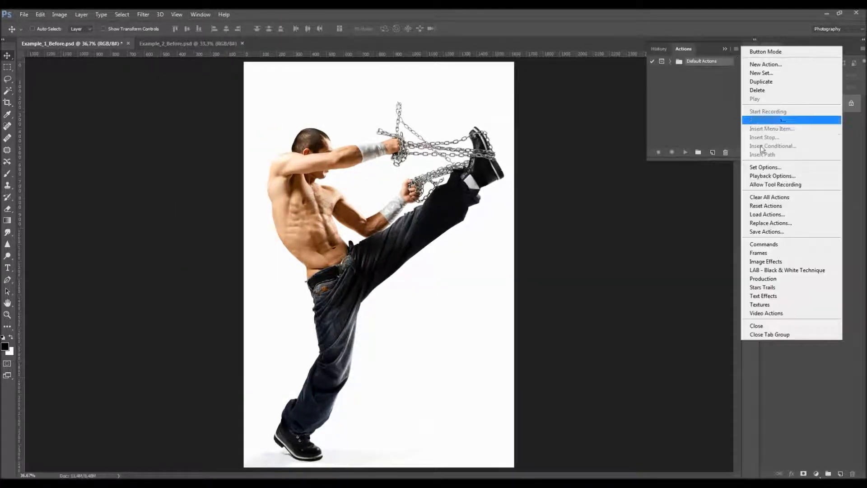
pyautogui.click(768, 204)
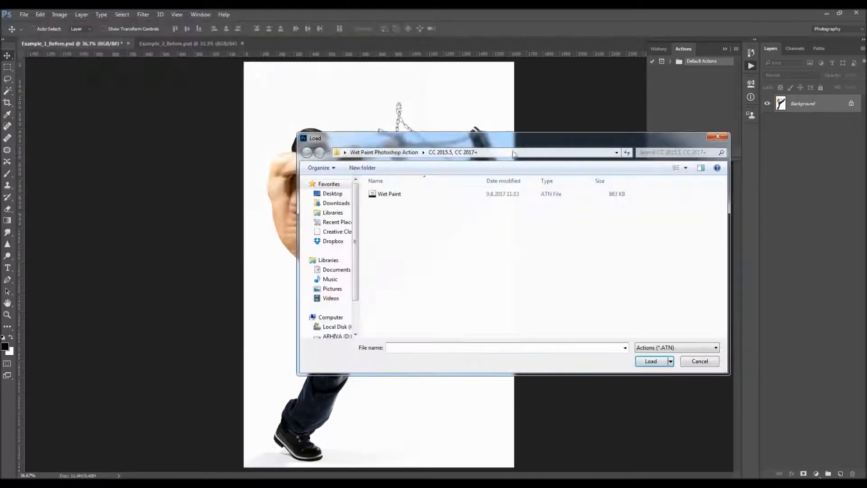
pyautogui.click(388, 153)
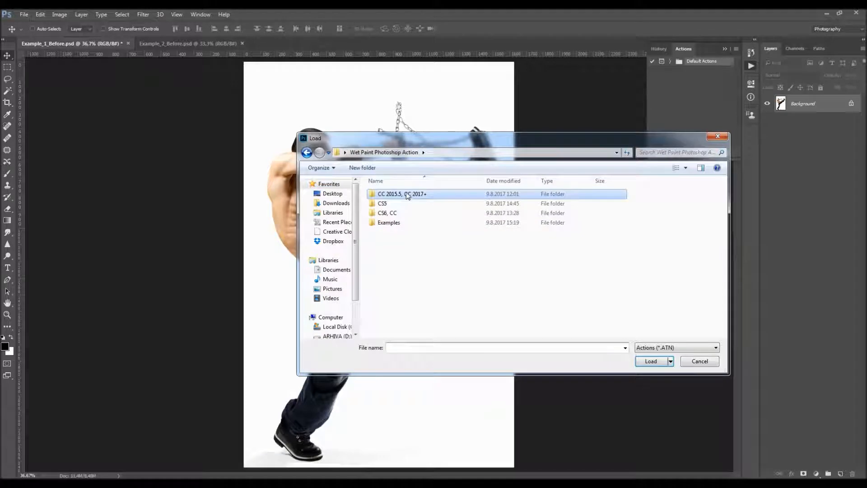
pyautogui.click(404, 213)
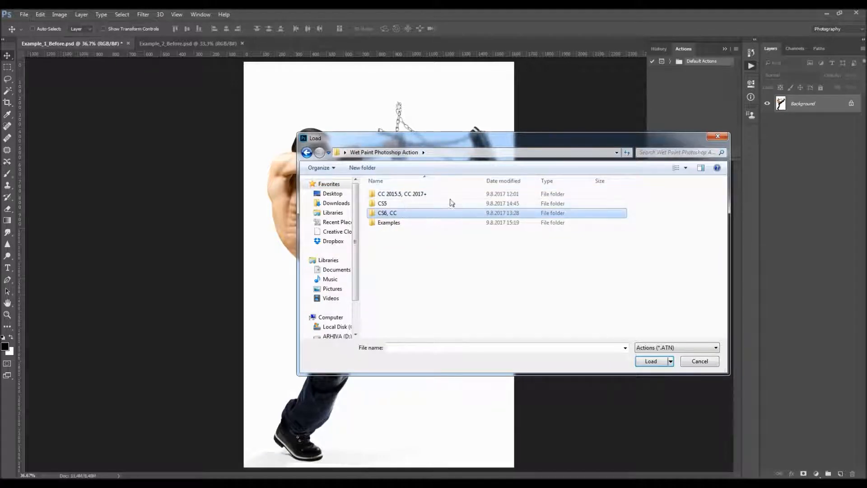
pyautogui.doubleClick(429, 195)
pyautogui.doubleClick(399, 194)
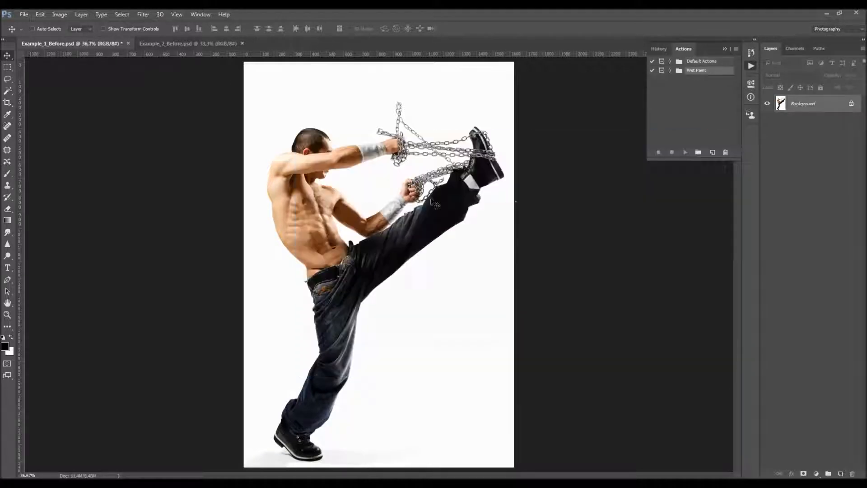
pyautogui.click(671, 70)
pyautogui.moveTo(647, 160)
pyautogui.mouseDown()
pyautogui.moveTo(611, 256)
pyautogui.moveTo(607, 302)
pyautogui.mouseUp()
# - Review the Wet Paint set's QUICK, RIGHT, LEFT and DOWN SHADOW actions and its three Update Shadow actions
pyautogui.click(687, 81)
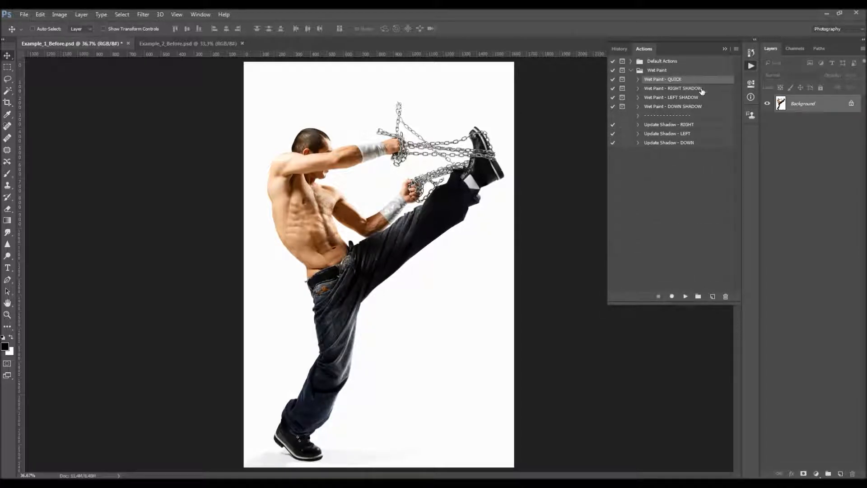
pyautogui.click(701, 90)
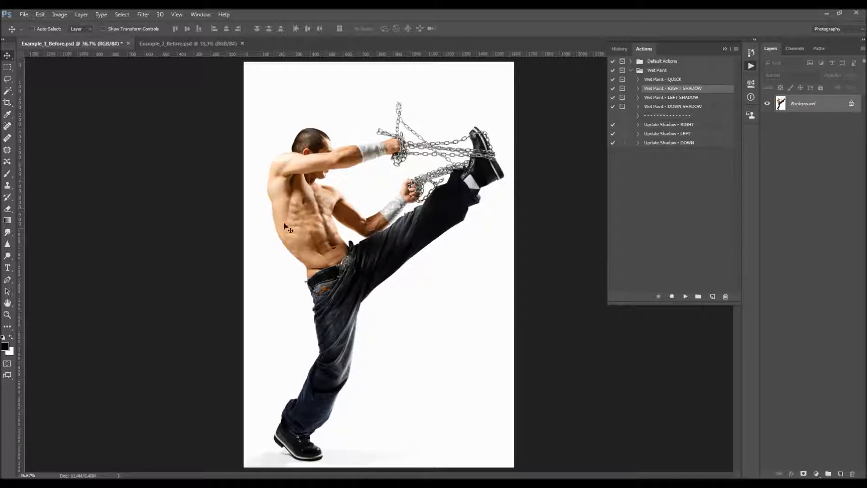
pyautogui.click(689, 99)
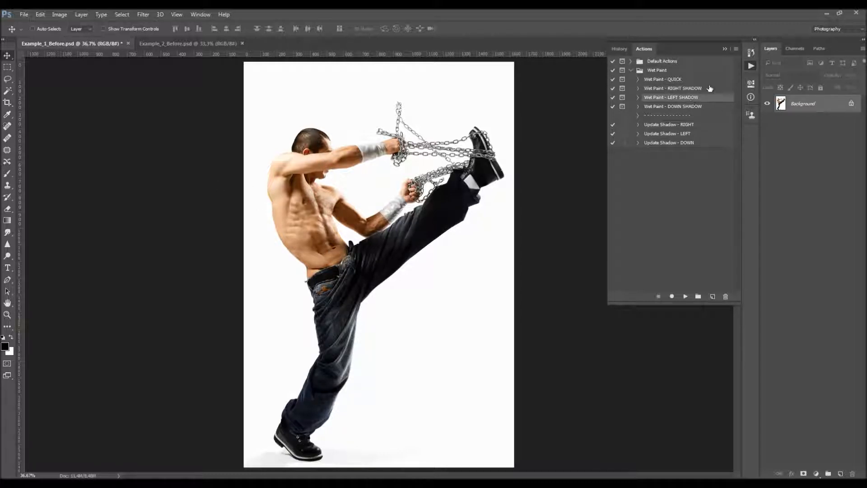
pyautogui.click(692, 106)
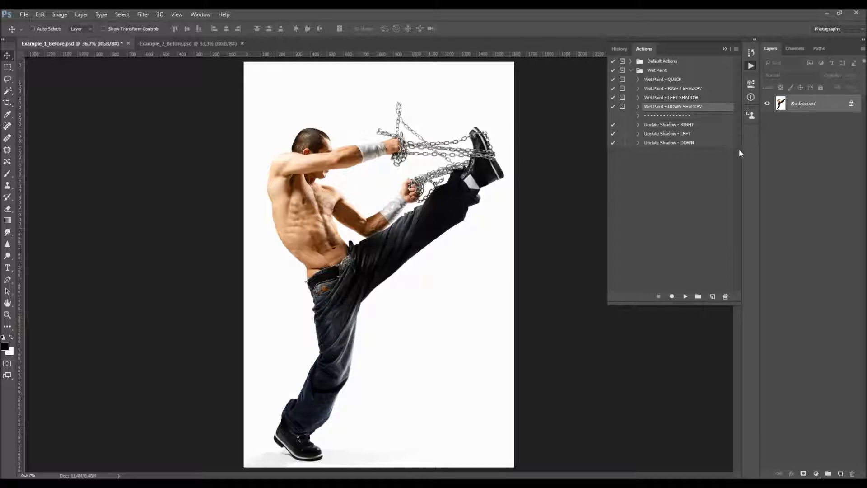
pyautogui.click(692, 125)
pyautogui.click(690, 134)
pyautogui.click(689, 143)
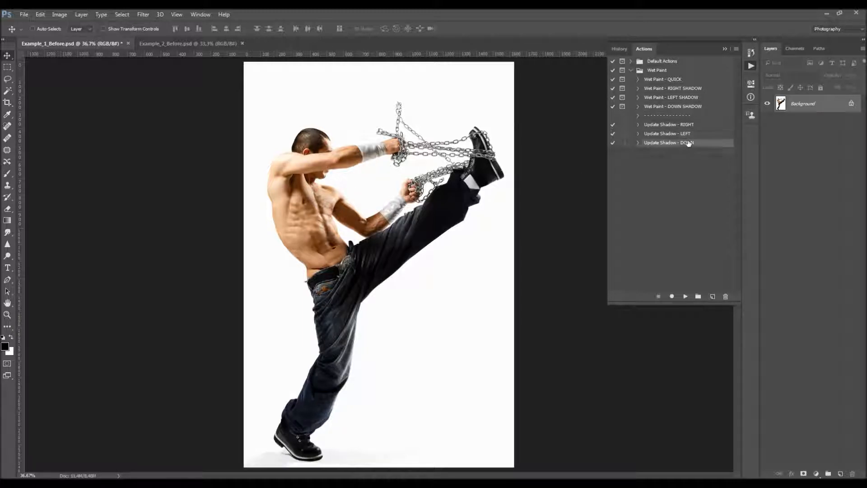
pyautogui.click(691, 127)
pyautogui.click(689, 134)
pyautogui.click(688, 143)
# - Load the Wet_Paint_Brushes file from the "CC 2015.5, CC 2017+" folder into the brush presets and check the added brushes
pyautogui.press('b')
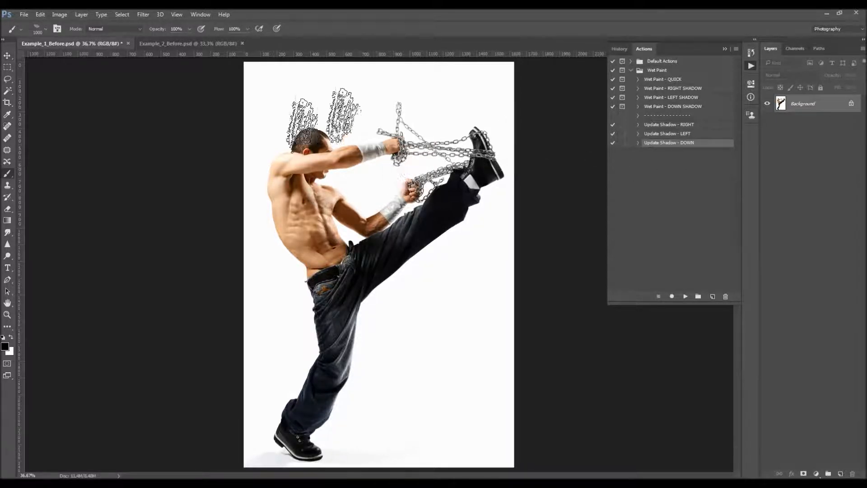
pyautogui.rightClick(376, 165)
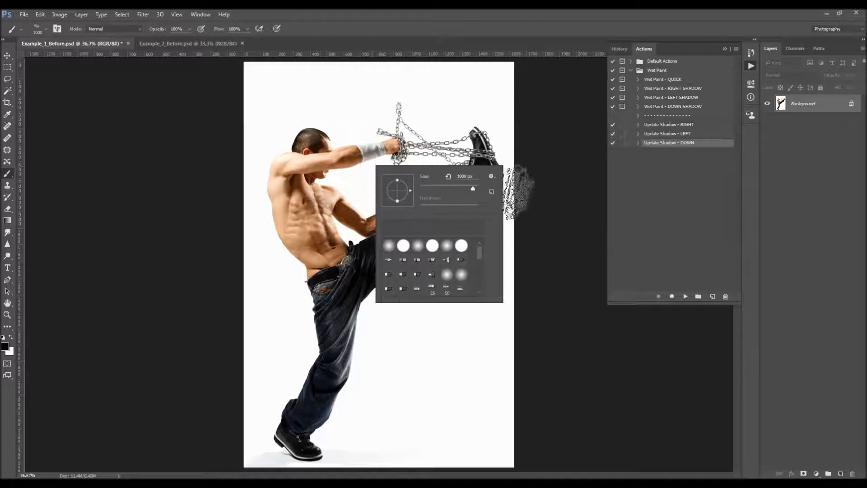
pyautogui.click(492, 177)
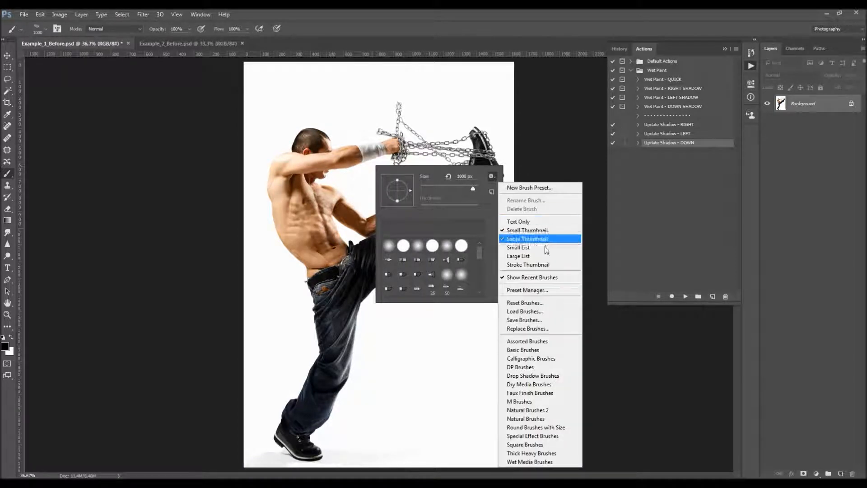
pyautogui.click(541, 312)
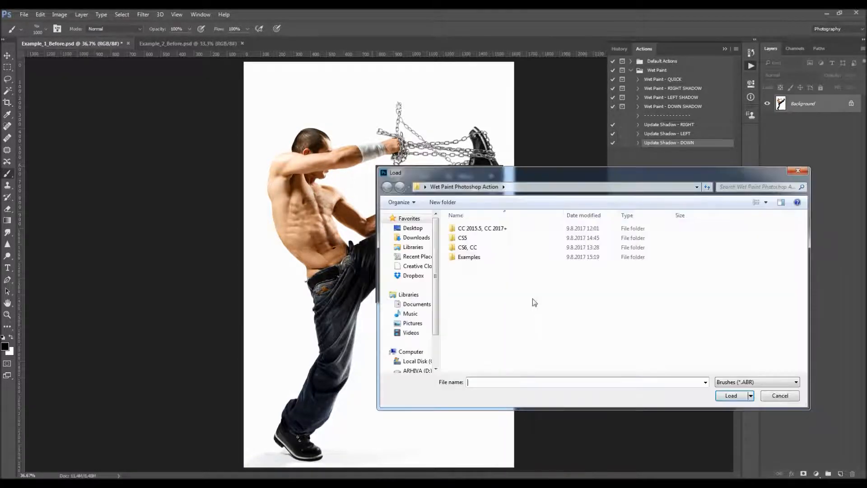
pyautogui.doubleClick(497, 229)
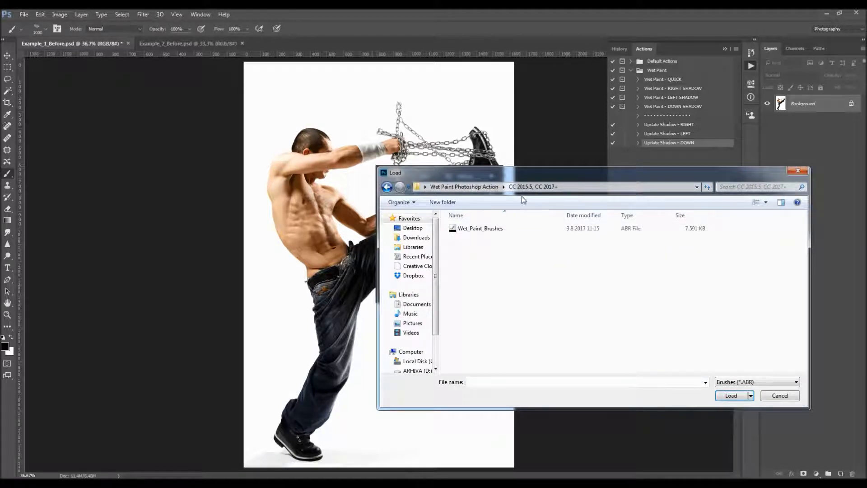
pyautogui.doubleClick(487, 231)
pyautogui.moveTo(481, 252); pyautogui.dragTo(478, 288)
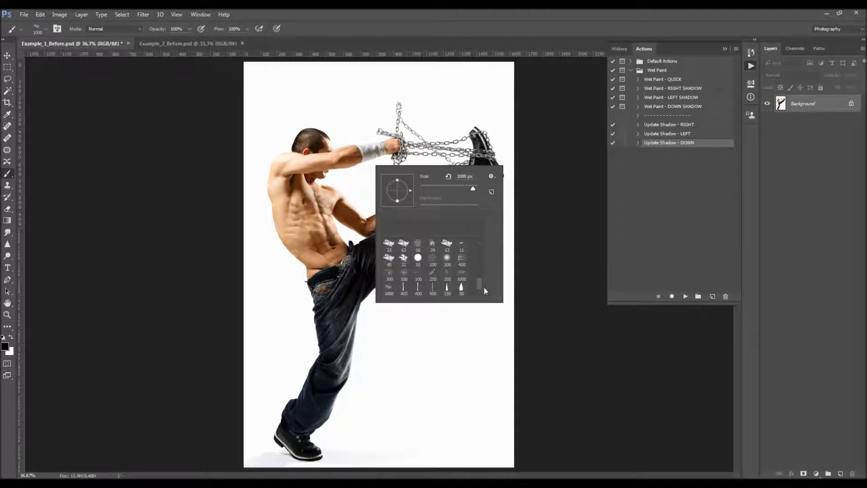
pyautogui.click(540, 271)
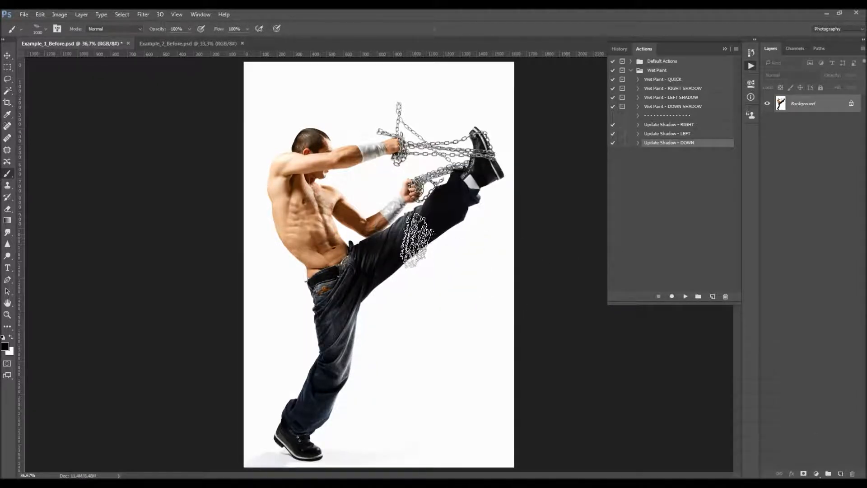
pyautogui.press('v')
# - Create a new layer named "brush" above the Background
pyautogui.click(81, 14)
pyautogui.moveTo(97, 26)
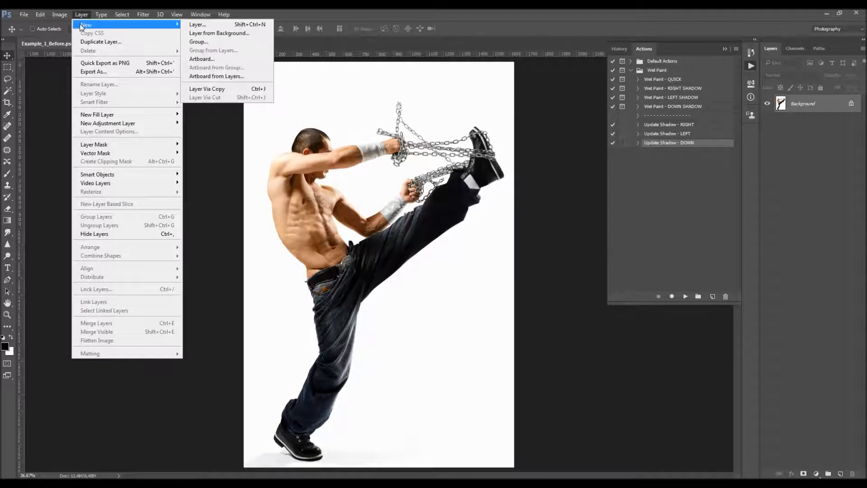
pyautogui.click(215, 27)
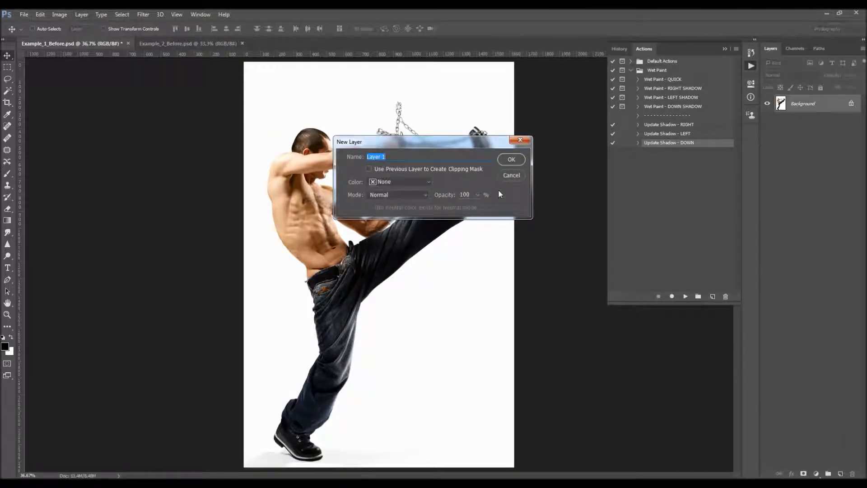
pyautogui.write('brush')
pyautogui.doubleClick(395, 159)
pyautogui.click(510, 160)
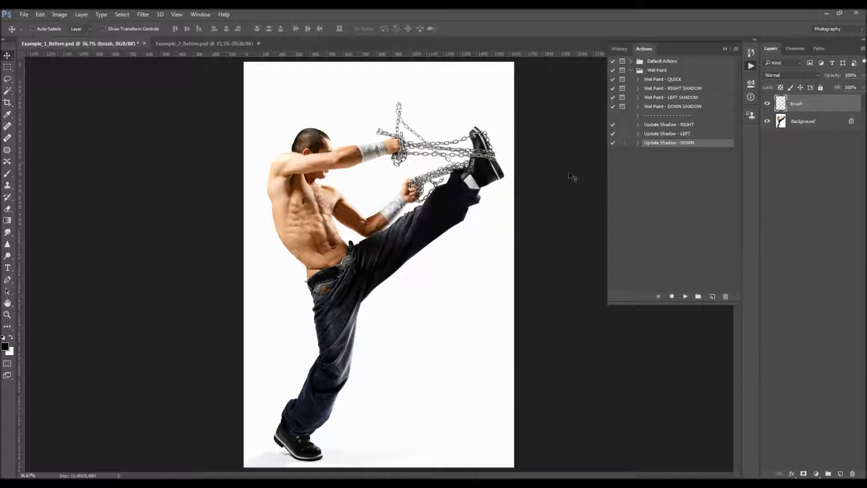
# - Choose a hard round brush tip for the Brush tool and reduce its size to 90 px
pyautogui.press('b')
pyautogui.rightClick(375, 159)
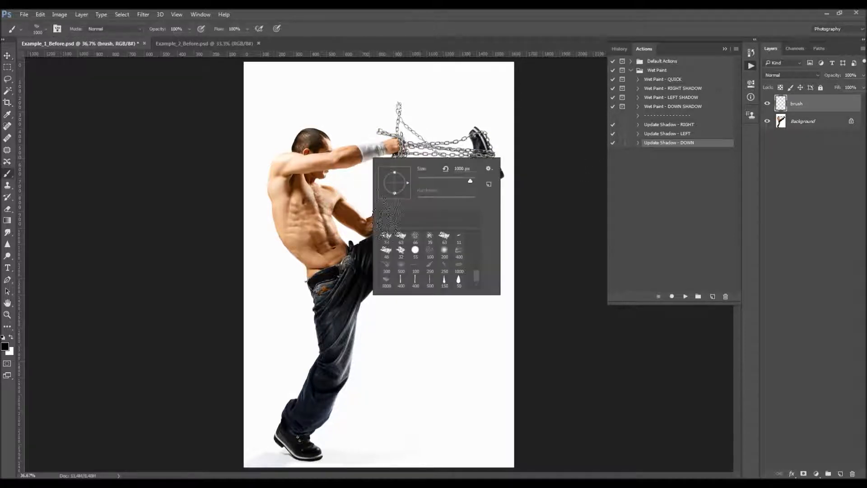
pyautogui.scroll(3, 413, 245)
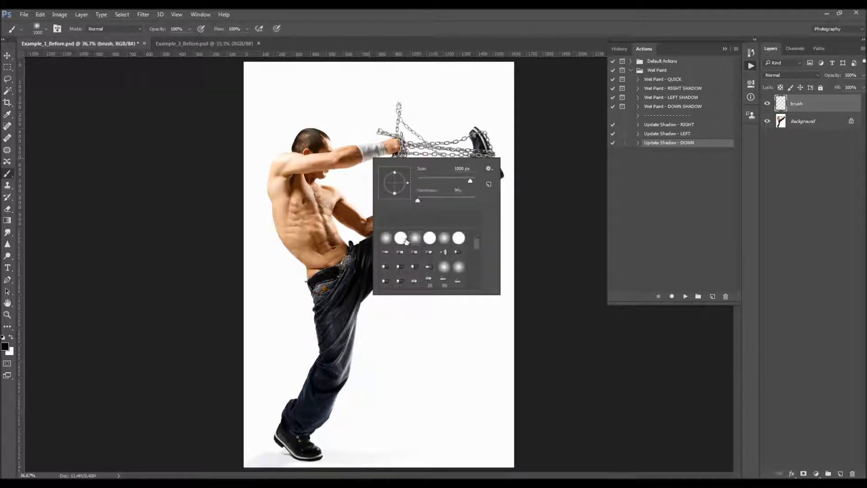
pyautogui.doubleClick(404, 238)
pyautogui.press('[')
pyautogui.press('[')
pyautogui.press('[')
pyautogui.press('[')
pyautogui.press('[')
pyautogui.press('[')
pyautogui.press('[')
pyautogui.press('[')
pyautogui.press('[')
pyautogui.press('[')
pyautogui.press('[')
pyautogui.press('[')
pyautogui.press('[')
pyautogui.press('[')
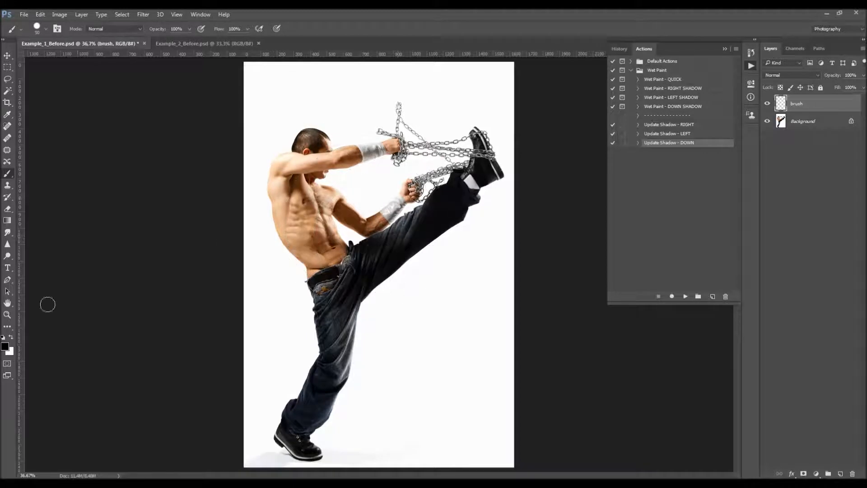
# - Set the foreground colour to bright red and paint a test stroke over the man's shoulder and upper chest
pyautogui.click(4, 346)
pyautogui.click(619, 174)
pyautogui.click(715, 169)
pyautogui.moveTo(301, 216)
pyautogui.mouseDown()
pyautogui.moveTo(286, 188)
pyautogui.moveTo(276, 191)
pyautogui.moveTo(279, 167)
pyautogui.mouseUp()
# - Try a stroke over the man's abdomen with a soft round brush at 0% hardness, and undo it
pyautogui.rightClick(300, 177)
pyautogui.click(364, 261)
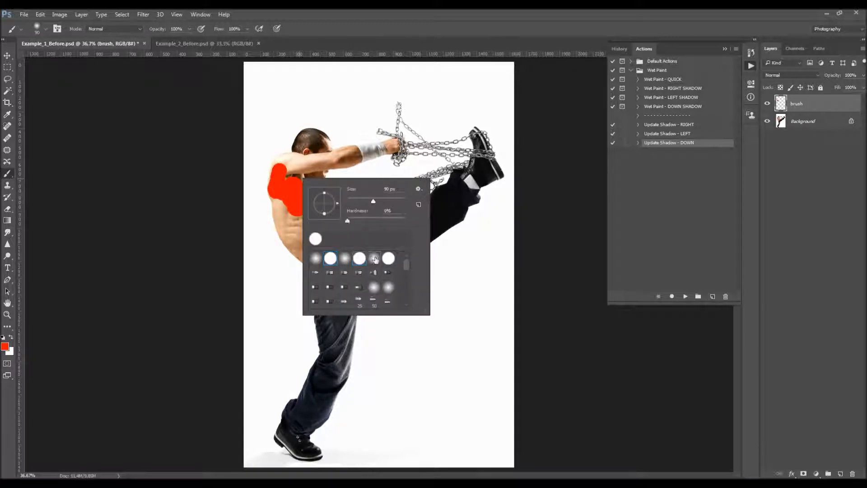
pyautogui.press('Return')
pyautogui.moveTo(309, 251)
pyautogui.mouseDown()
pyautogui.moveTo(317, 232)
pyautogui.moveTo(331, 234)
pyautogui.mouseUp()
pyautogui.hotkey('ctrl', 'alt', 'z')
pyautogui.hotkey('ctrl', 'alt', 'z')
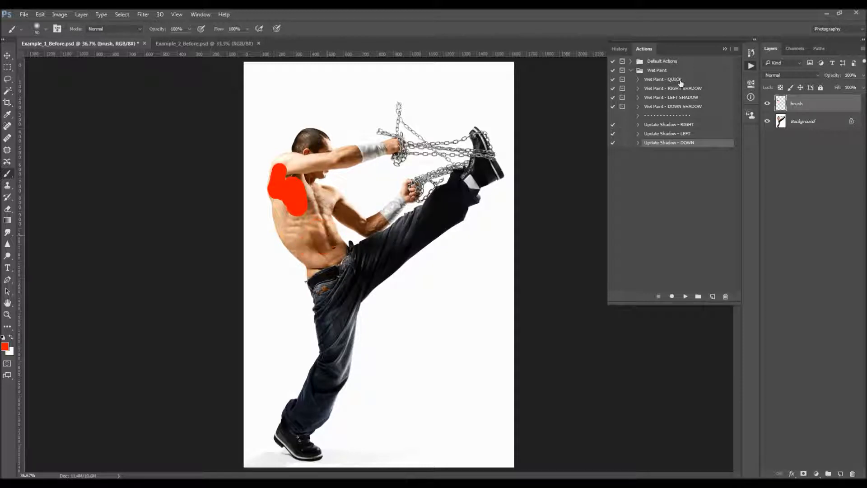
pyautogui.click(700, 92)
pyautogui.click(678, 106)
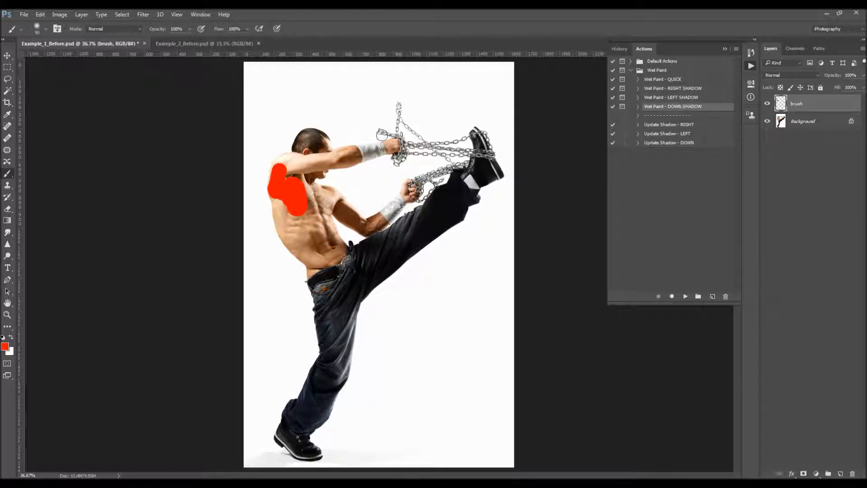
# - Switch back to a hard round brush, enlarge it to 125 px, and undo all red test strokes on the brush layer
pyautogui.rightClick(335, 186)
pyautogui.click(394, 272)
pyautogui.press('Return')
pyautogui.press(']')
pyautogui.hotkey('ctrl', 'alt', 'z')
pyautogui.hotkey('ctrl', 'alt', 'z')
pyautogui.hotkey('ctrl', 'alt', 'z')
pyautogui.hotkey('ctrl', 'alt', 'z')
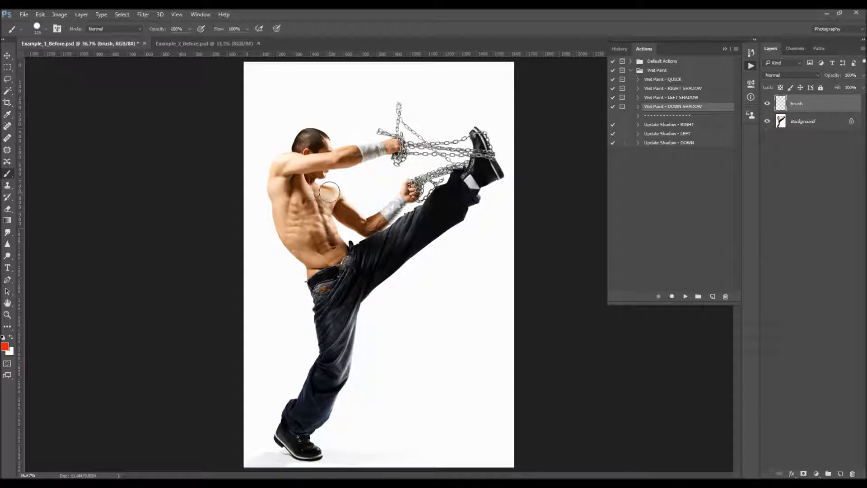
pyautogui.press('v')
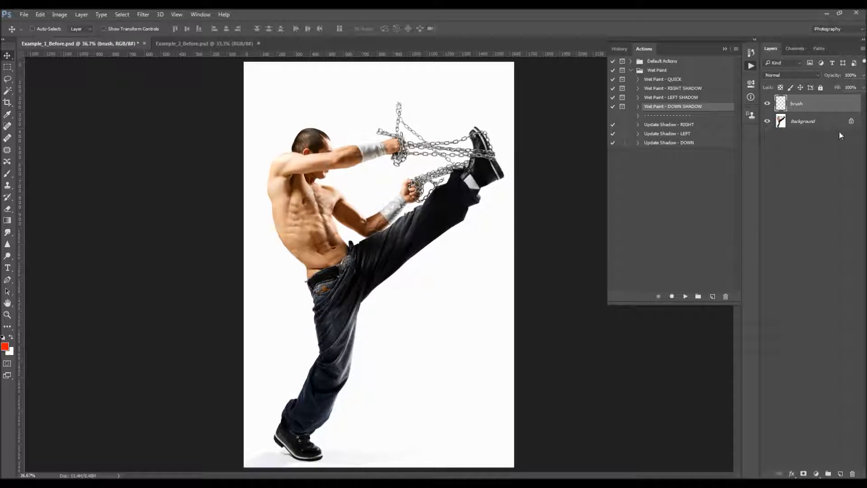
# - Select the white backdrop around the man on the Background layer with the Magic Wand, adding the shadow area beside the standing shoe
pyautogui.click(820, 123)
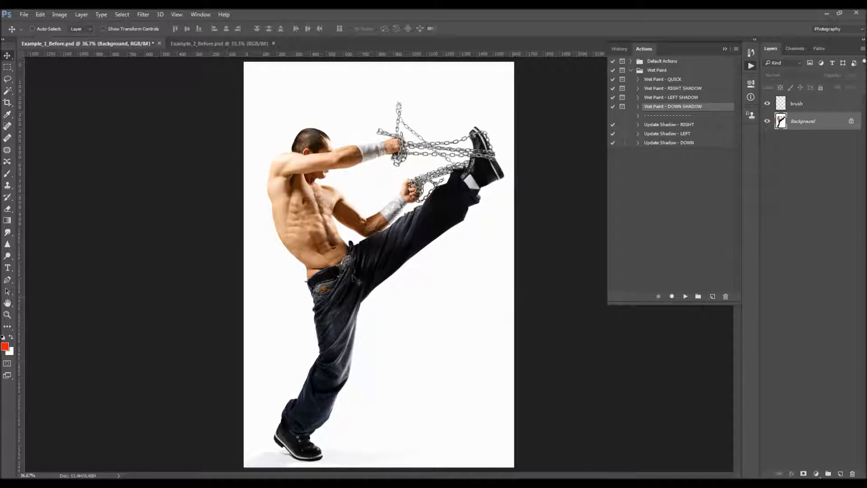
pyautogui.moveTo(7, 90); pyautogui.dragTo(46, 102)
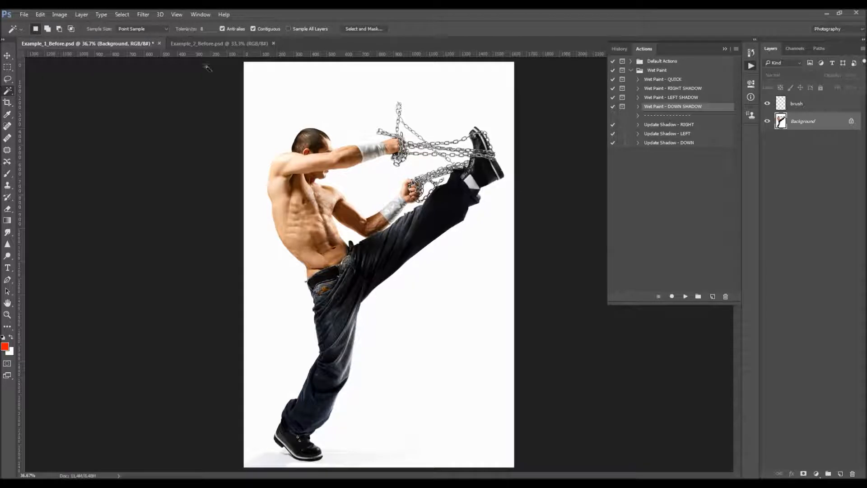
pyautogui.click(265, 109)
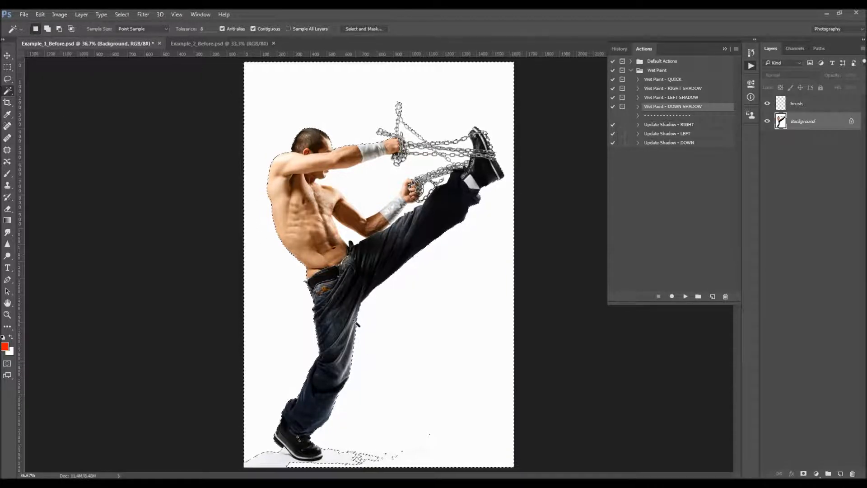
pyautogui.click(283, 454)
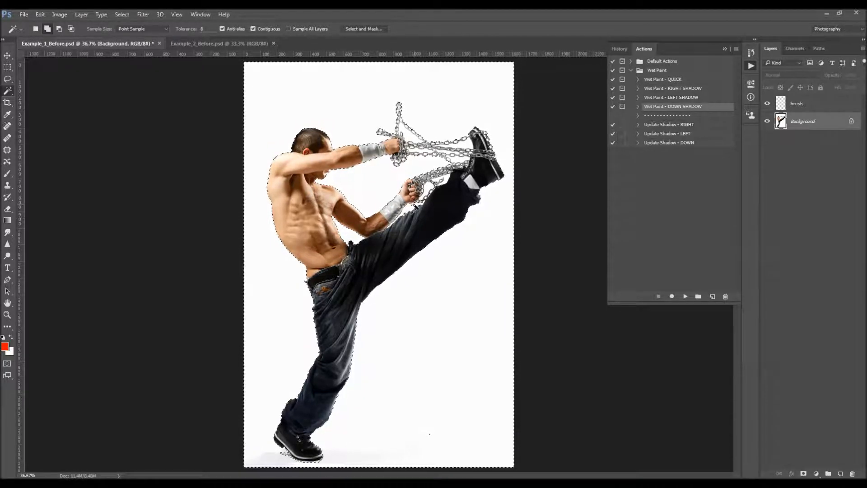
pyautogui.scroll(3, 422, 122)
pyautogui.scroll(3, 434, 145)
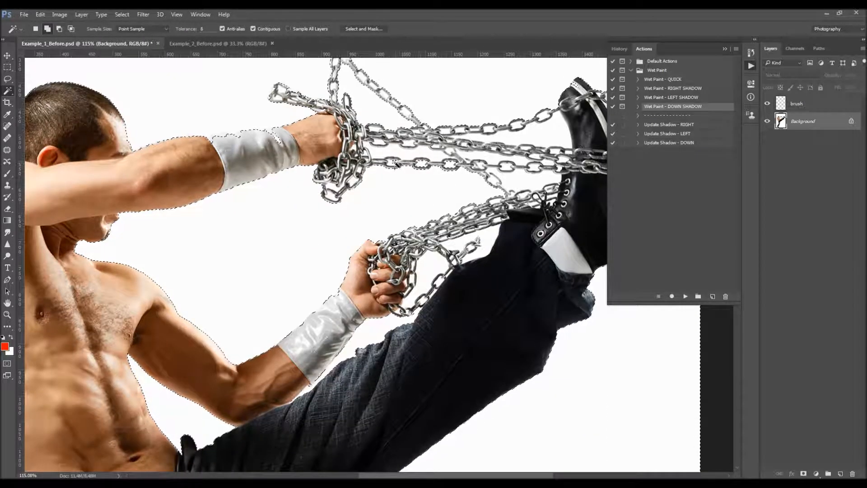
pyautogui.scroll(-5, 355, 167)
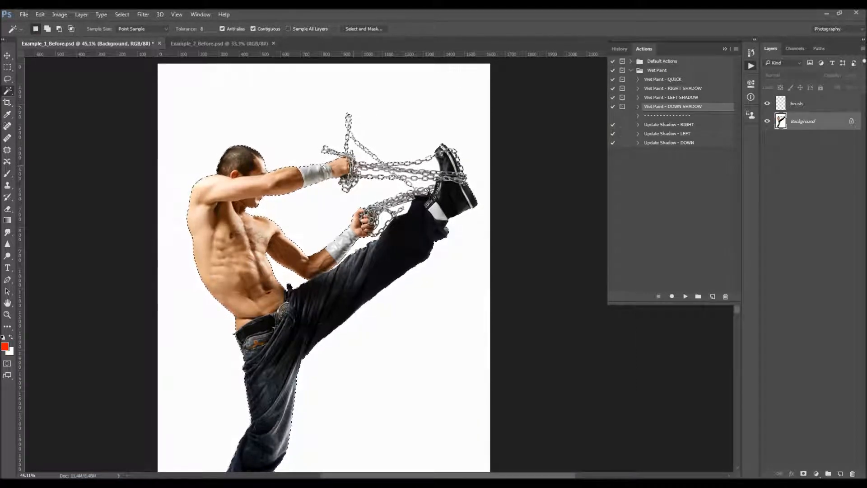
# - Smooth the backdrop selection with a sample radius of 1 pixel
pyautogui.press('v')
pyautogui.click(122, 14)
pyautogui.moveTo(177, 131)
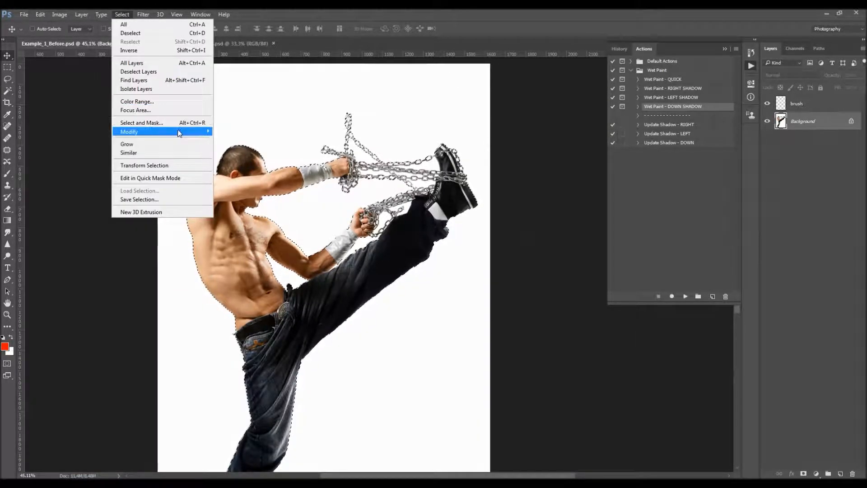
pyautogui.click(223, 132)
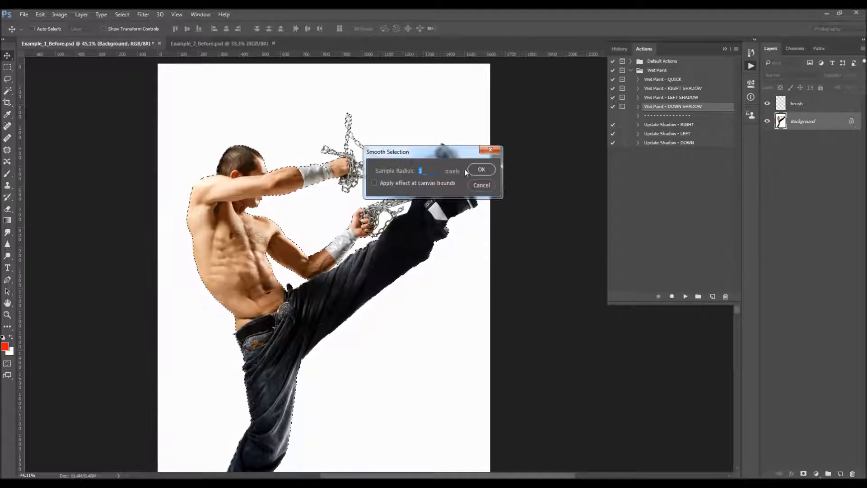
pyautogui.click(478, 169)
pyautogui.hotkey('ctrl', '0')
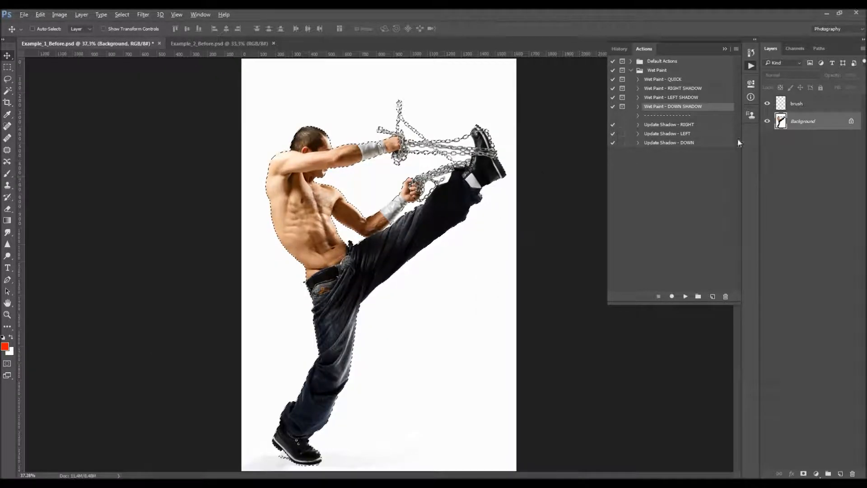
# - Make the "brush" layer active and clear the selection
pyautogui.click(816, 105)
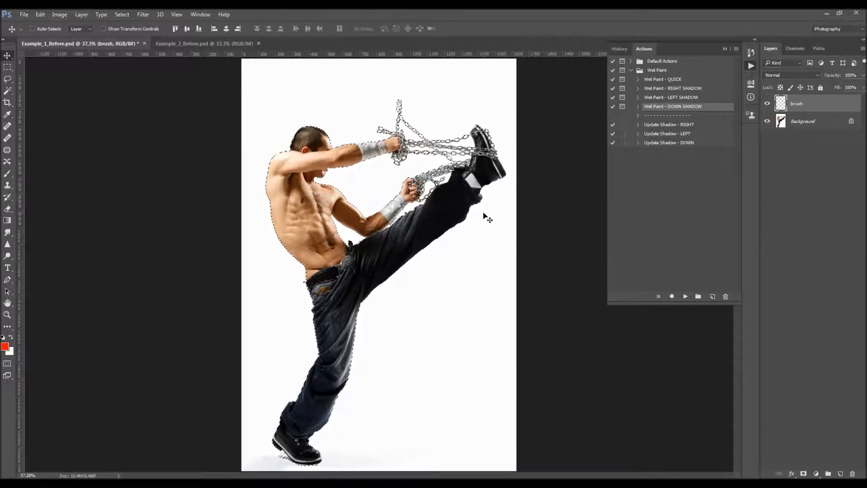
pyautogui.press('i')
pyautogui.hotkey('shift', 'F5')
pyautogui.press('Return')
pyautogui.press('v')
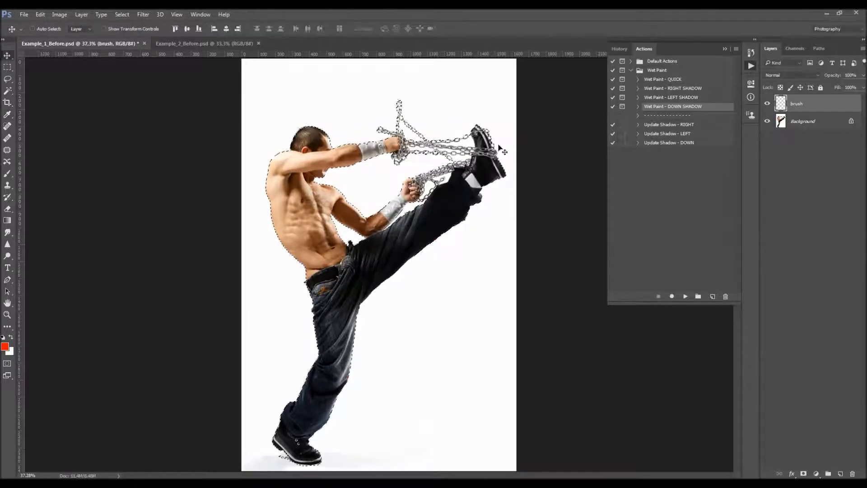
pyautogui.press('ctrl')
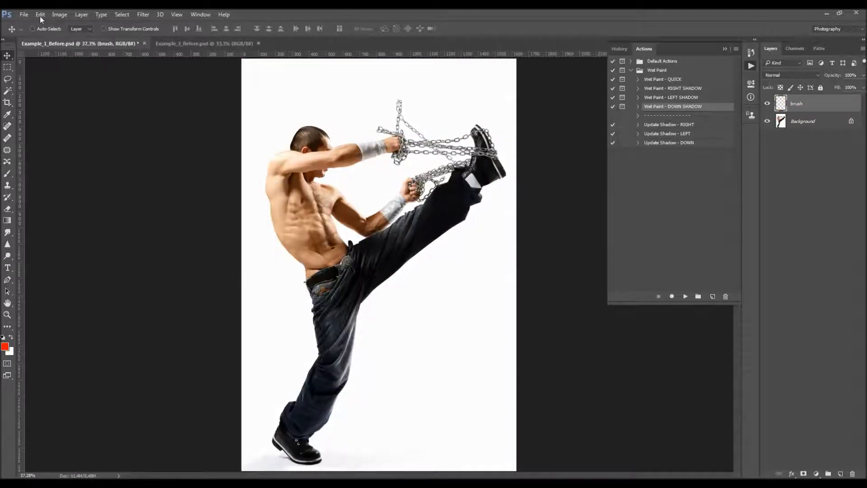
# - Open Example_1_Brushed.psd from the Examples folder
pyautogui.click(24, 14)
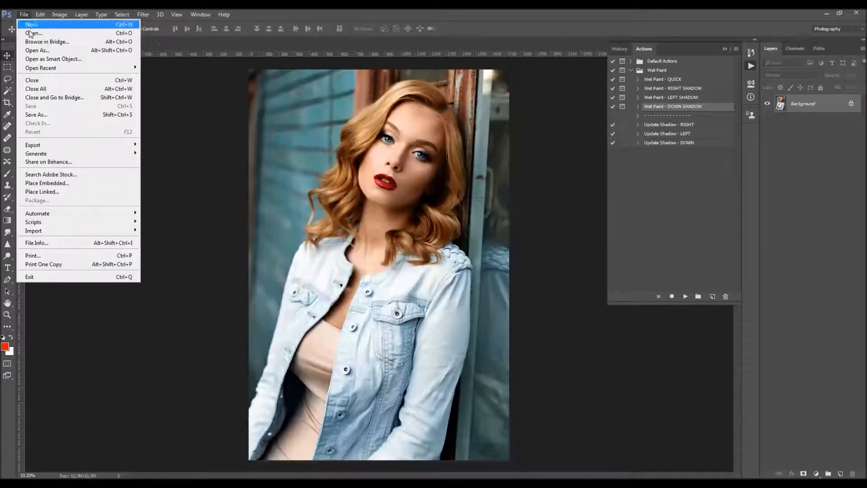
pyautogui.click(30, 33)
pyautogui.click(91, 82)
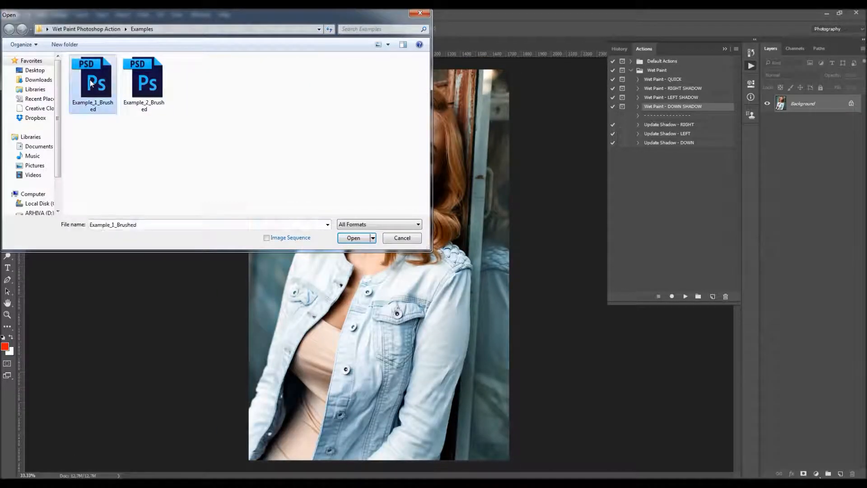
pyautogui.click(357, 235)
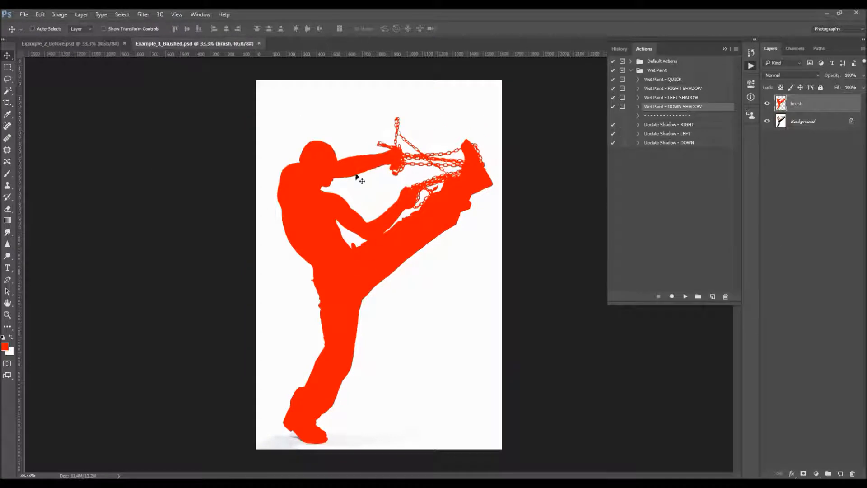
pyautogui.scroll(1, 428, 179)
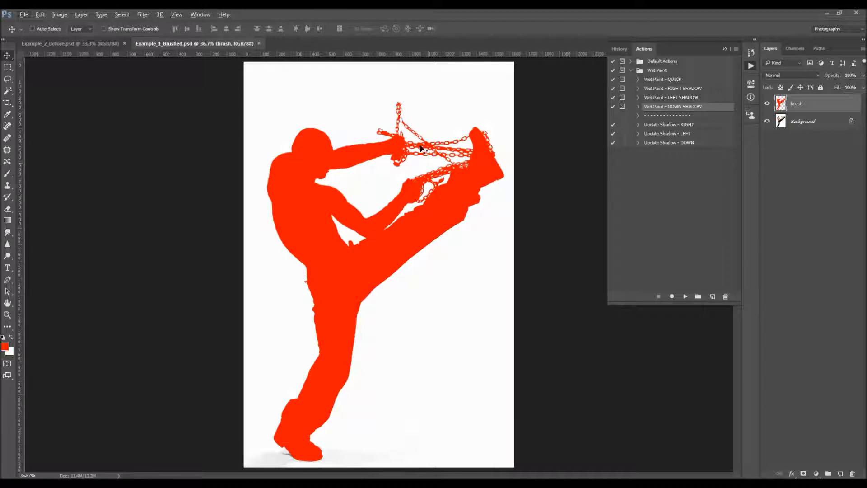
# - Extend the canvas width by 700 pixels relative to the current size, anchored at the centre with white as extension colour
pyautogui.press('super')
pyautogui.press('super')
pyautogui.scroll(-2, 244, 284)
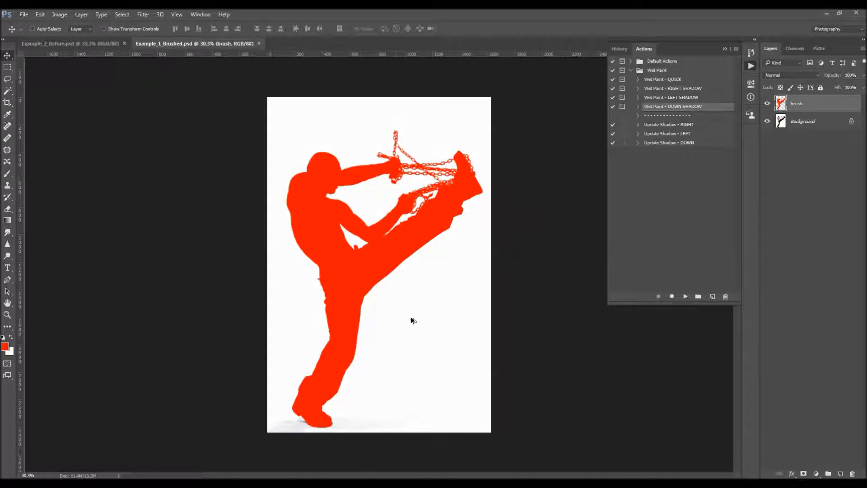
pyautogui.scroll(1, 378, 305)
pyautogui.click(58, 15)
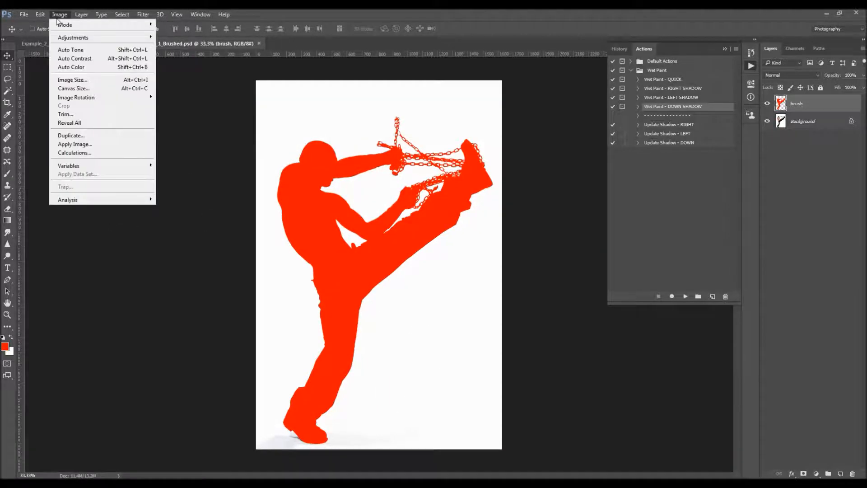
pyautogui.click(85, 89)
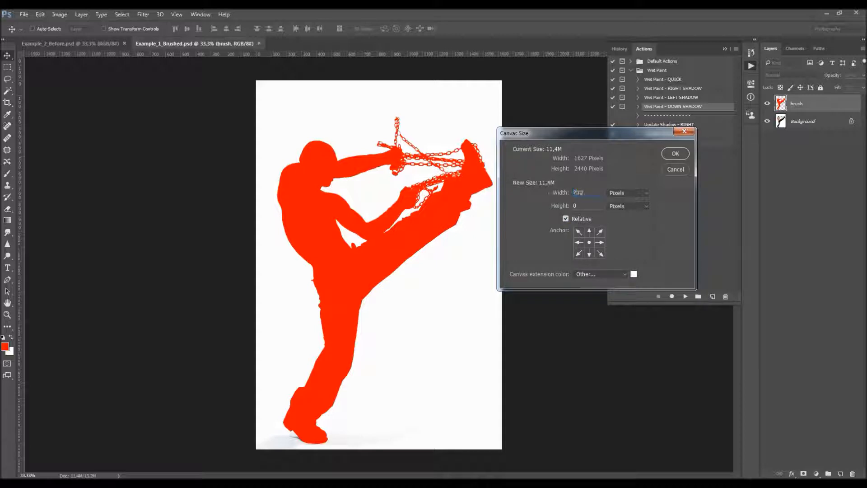
pyautogui.press('Return')
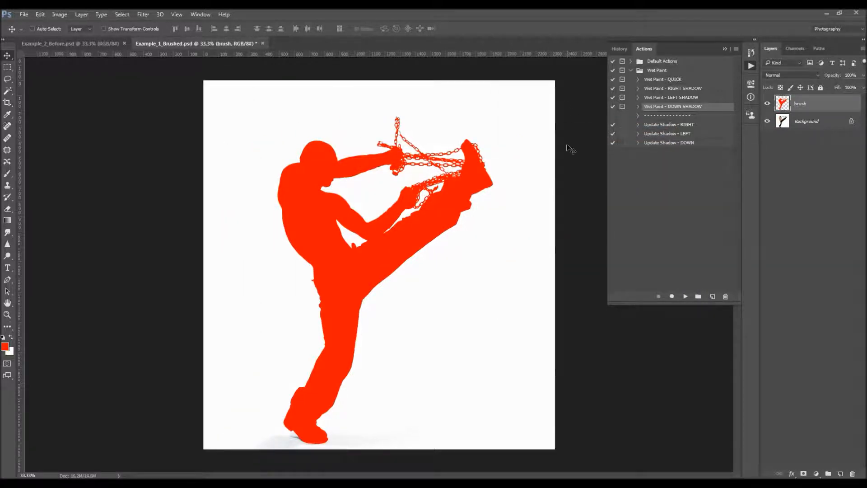
# - Extend the canvas height by 200 pixels below the figure, anchoring the canvas at its upper centre
pyautogui.click(60, 14)
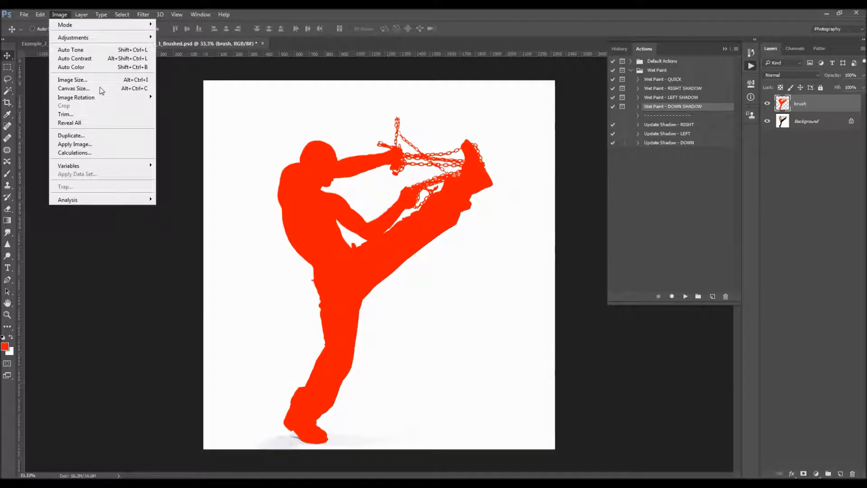
pyautogui.click(68, 88)
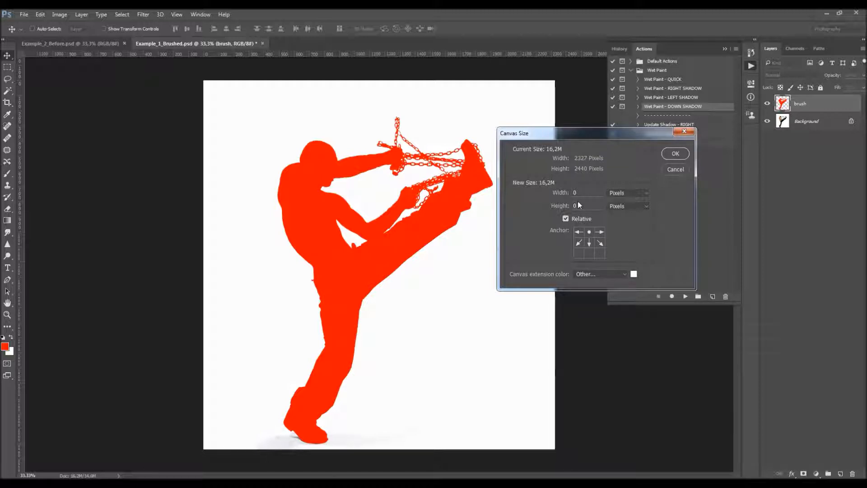
pyautogui.write('200')
pyautogui.press('Return')
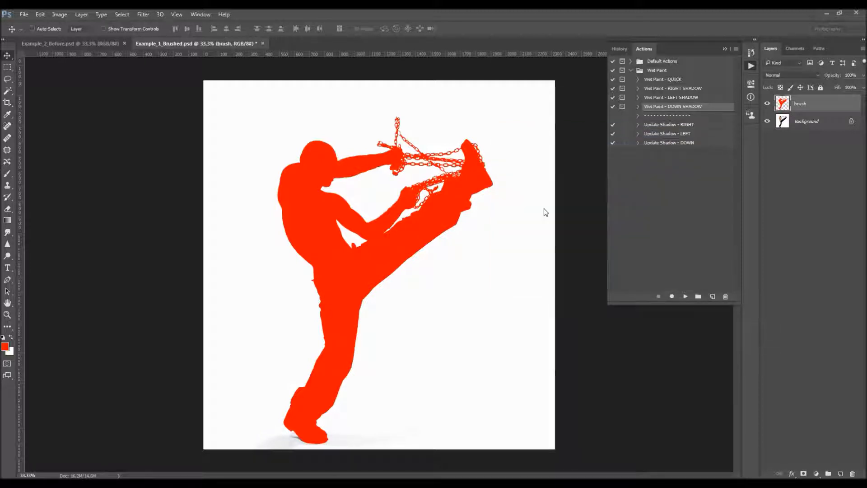
pyautogui.scroll(-5, 546, 215)
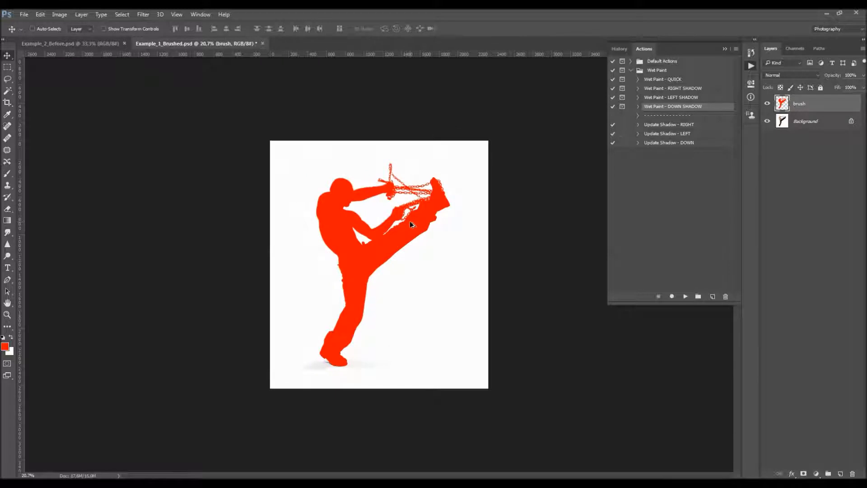
pyautogui.scroll(3, 411, 224)
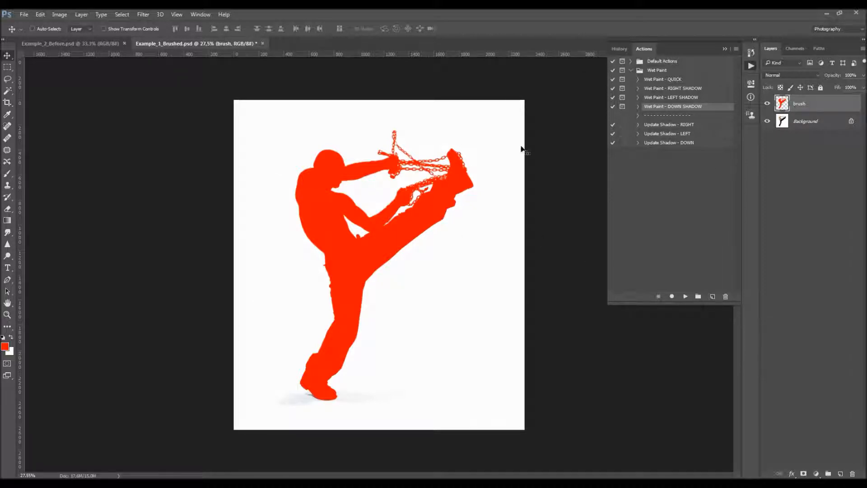
pyautogui.scroll(1, 421, 198)
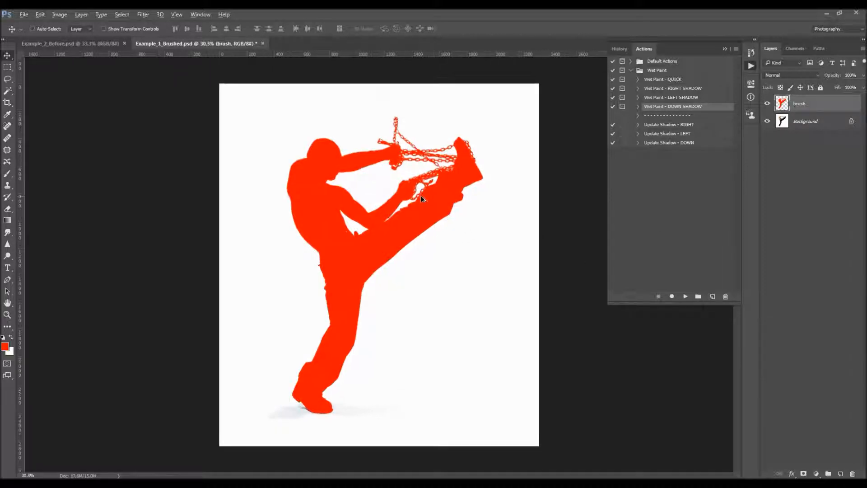
# - Run the Wet Paint - LEFT SHADOW action on the document and stop at its message to start brushing
pyautogui.click(682, 98)
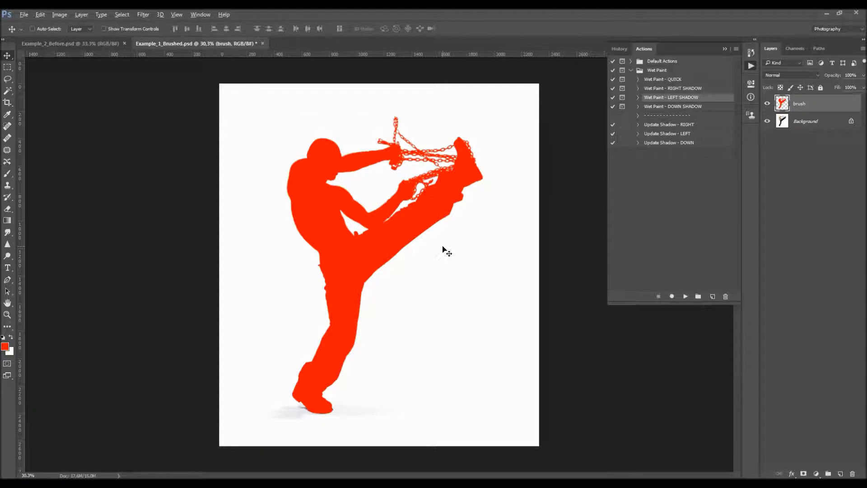
pyautogui.scroll(1, 444, 247)
pyautogui.scroll(-1, 475, 245)
pyautogui.click(686, 296)
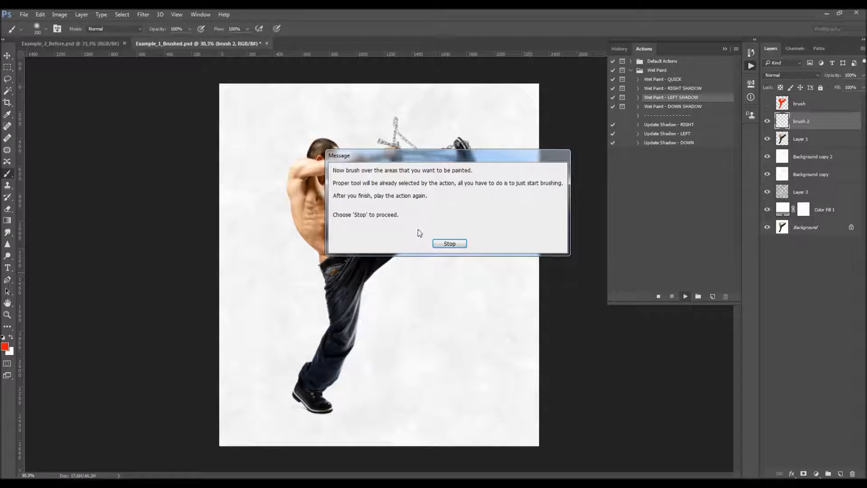
pyautogui.click(449, 244)
# - Paint red over the man's head, shoulder and upper torso on the "brush 2" layer with the 200 px brush
pyautogui.scroll(2, 334, 155)
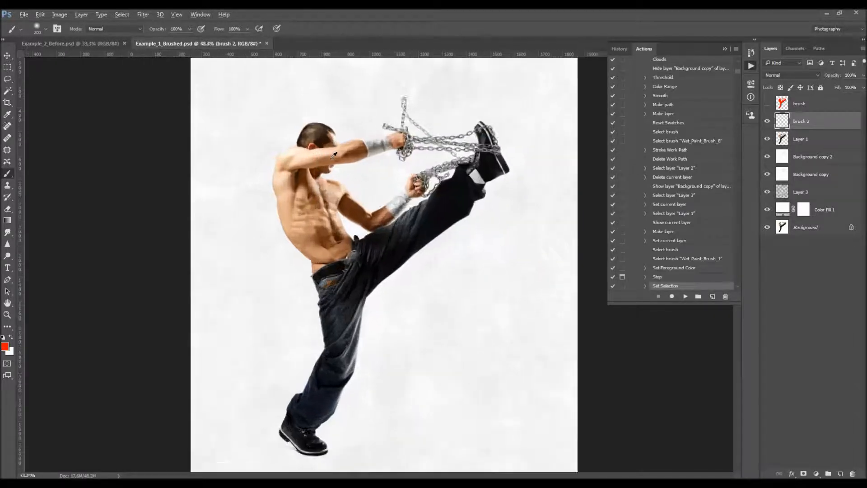
pyautogui.scroll(2, 334, 155)
pyautogui.moveTo(320, 146)
pyautogui.mouseDown()
pyautogui.moveTo(248, 110)
pyautogui.moveTo(246, 136)
pyautogui.moveTo(217, 176)
pyautogui.moveTo(242, 181)
pyautogui.moveTo(258, 221)
pyautogui.mouseUp()
pyautogui.scroll(-3, 246, 136)
pyautogui.scroll(2, 257, 240)
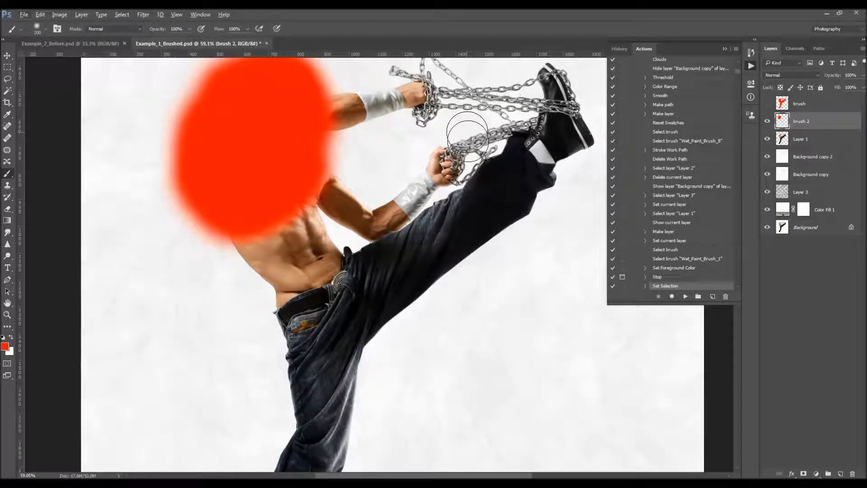
pyautogui.scroll(2, 257, 261)
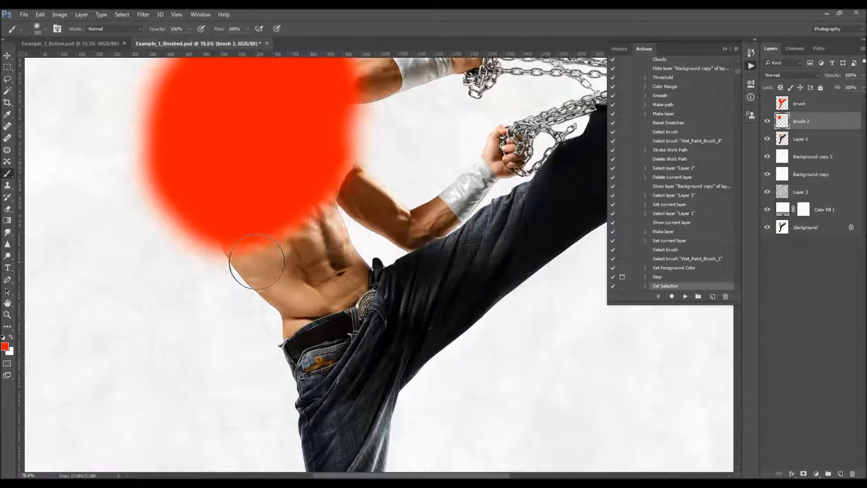
pyautogui.scroll(-2, 226, 253)
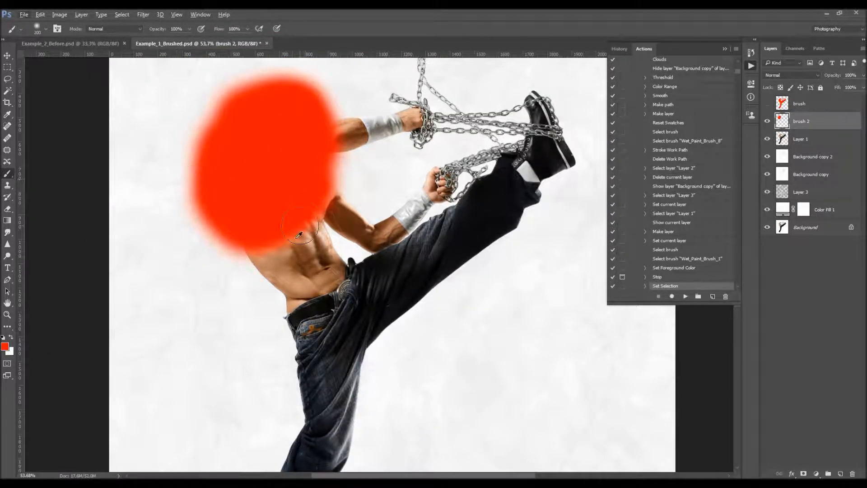
pyautogui.scroll(3, 280, 226)
pyautogui.scroll(-1, 301, 231)
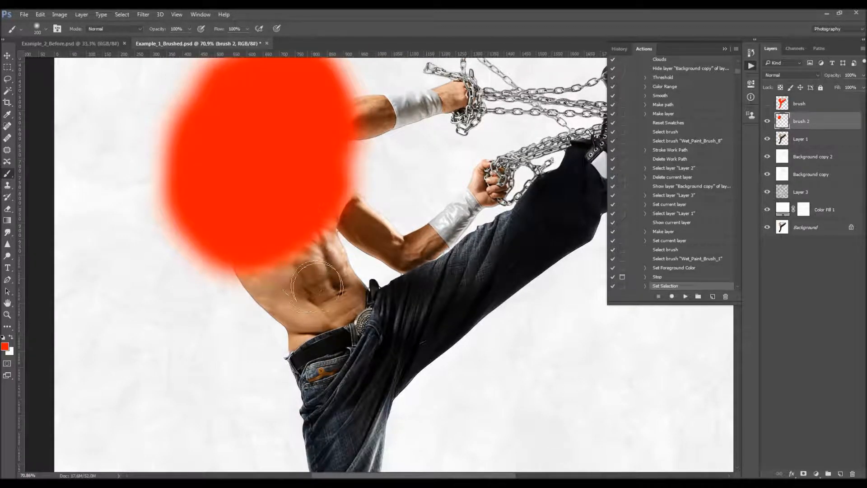
pyautogui.scroll(2, 302, 280)
pyautogui.scroll(1, 263, 267)
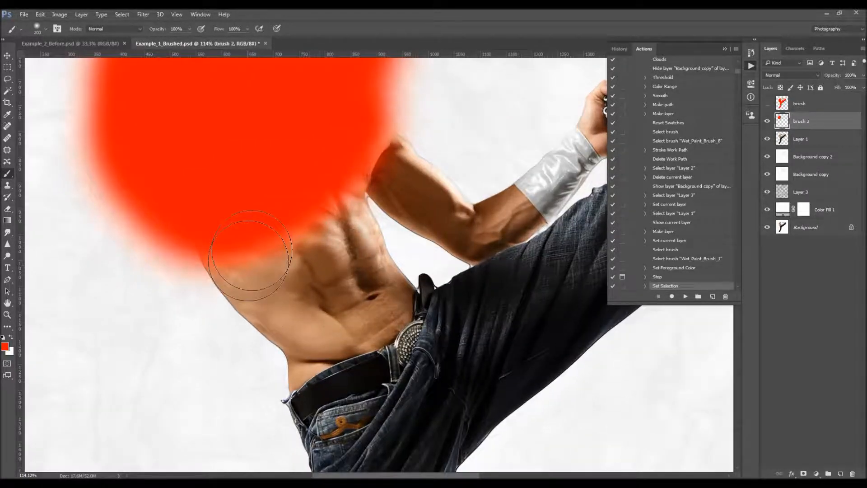
# - Extend the red paint down the side of the torso and across towards the lower upper arm with a smaller brush
pyautogui.press('[')
pyautogui.moveTo(218, 233); pyautogui.dragTo(217, 294)
pyautogui.moveTo(352, 198)
pyautogui.mouseDown()
pyautogui.moveTo(389, 150)
pyautogui.moveTo(407, 194)
pyautogui.mouseUp()
# - Paint red over the upper raised forearm and its silver wristband, reducing the brush from 150 to 100 px
pyautogui.press('[')
pyautogui.scroll(-2, 232, 159)
pyautogui.scroll(4, 413, 110)
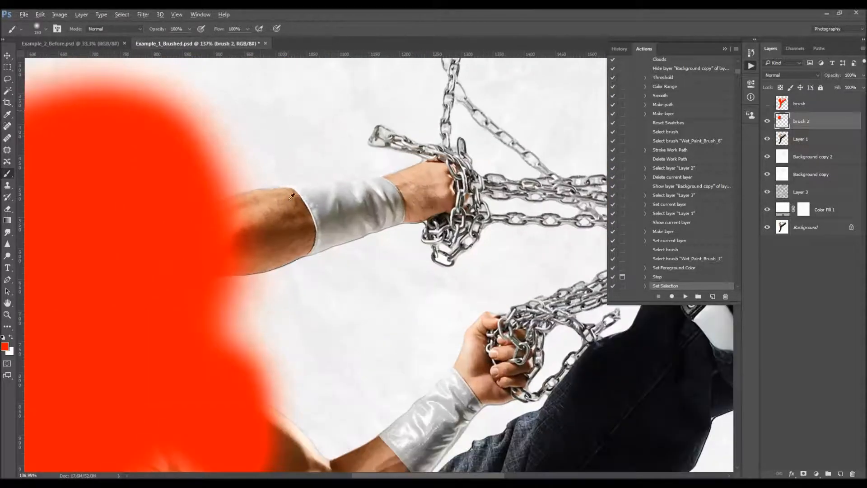
pyautogui.scroll(-2, 291, 196)
pyautogui.moveTo(260, 208)
pyautogui.mouseDown()
pyautogui.moveTo(239, 211)
pyautogui.moveTo(273, 263)
pyautogui.moveTo(296, 264)
pyautogui.moveTo(300, 218)
pyautogui.moveTo(305, 235)
pyautogui.moveTo(317, 207)
pyautogui.moveTo(332, 199)
pyautogui.moveTo(336, 219)
pyautogui.mouseUp()
pyautogui.press('[')
pyautogui.press('[')
pyautogui.press('[')
pyautogui.press(']')
pyautogui.press(']')
pyautogui.press(']')
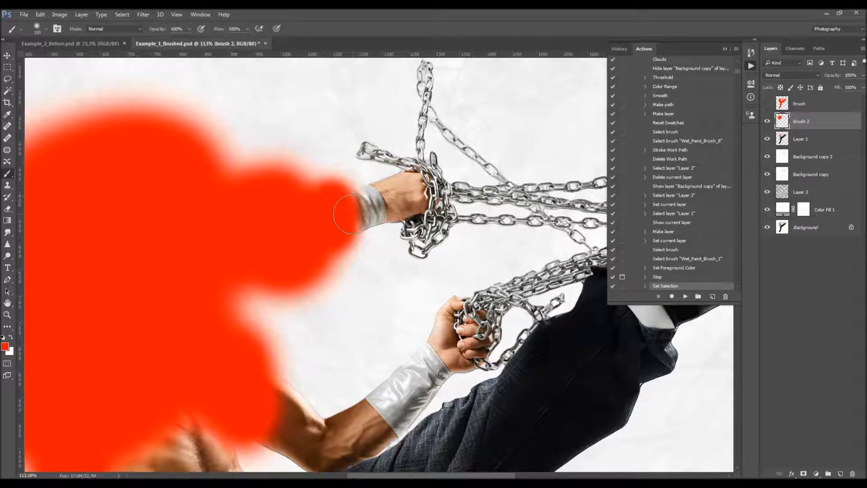
pyautogui.moveTo(355, 208); pyautogui.dragTo(368, 204)
# - Paint red over the lower arm and its silver wristband with the 125 px brush
pyautogui.press('[')
pyautogui.scroll(-5, 293, 253)
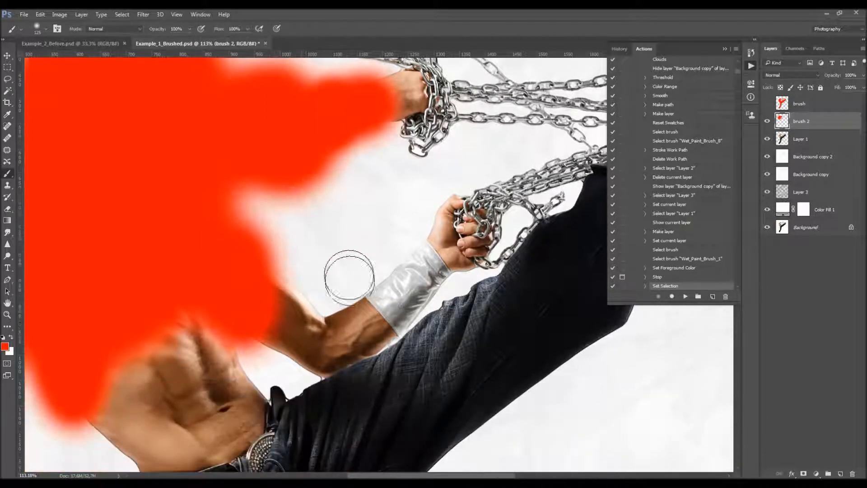
pyautogui.moveTo(398, 264)
pyautogui.mouseDown()
pyautogui.moveTo(416, 269)
pyautogui.moveTo(424, 258)
pyautogui.moveTo(429, 271)
pyautogui.moveTo(397, 291)
pyautogui.moveTo(370, 326)
pyautogui.moveTo(280, 355)
pyautogui.moveTo(268, 293)
pyautogui.moveTo(329, 290)
pyautogui.moveTo(334, 266)
pyautogui.moveTo(316, 308)
pyautogui.mouseUp()
# - Paint red over the abdomen, belt and upper jeans with the 250 px brush
pyautogui.press('h')
pyautogui.scroll(-3, 242, 237)
pyautogui.press(']')
pyautogui.press(']')
pyautogui.press(']')
pyautogui.press(']')
pyautogui.press(']')
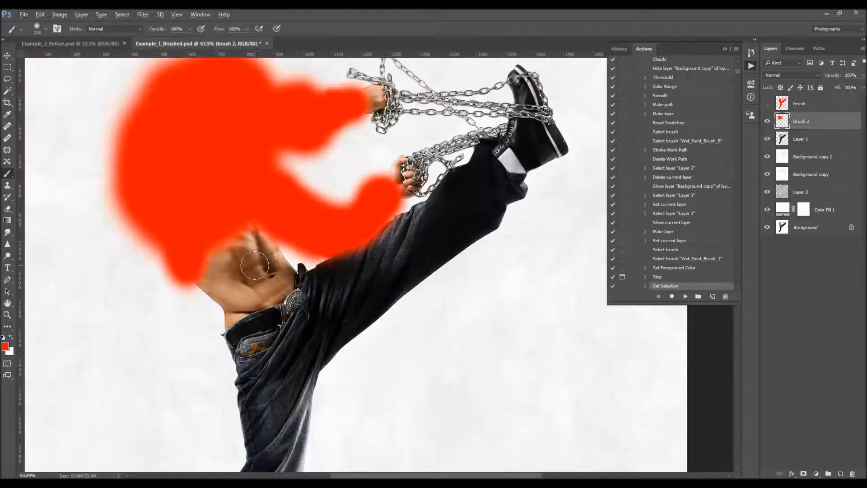
pyautogui.press('[')
pyautogui.moveTo(241, 237)
pyautogui.mouseDown()
pyautogui.moveTo(212, 251)
pyautogui.moveTo(230, 299)
pyautogui.moveTo(216, 292)
pyautogui.moveTo(244, 353)
pyautogui.moveTo(251, 341)
pyautogui.moveTo(249, 359)
pyautogui.moveTo(292, 312)
pyautogui.moveTo(261, 253)
pyautogui.moveTo(275, 295)
pyautogui.moveTo(304, 258)
pyautogui.moveTo(262, 292)
pyautogui.mouseUp()
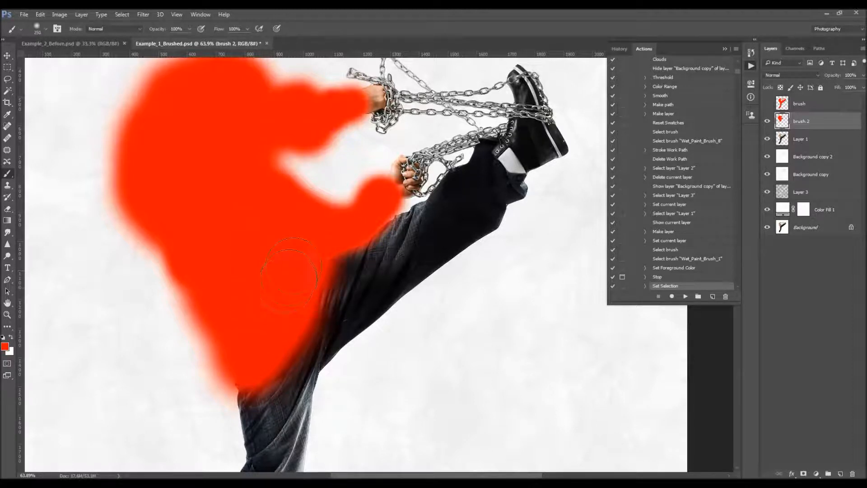
# - Switch to the Eraser and open its brush tip presets at the edge of the raised thigh
pyautogui.scroll(-3, 253, 268)
pyautogui.scroll(5, 329, 252)
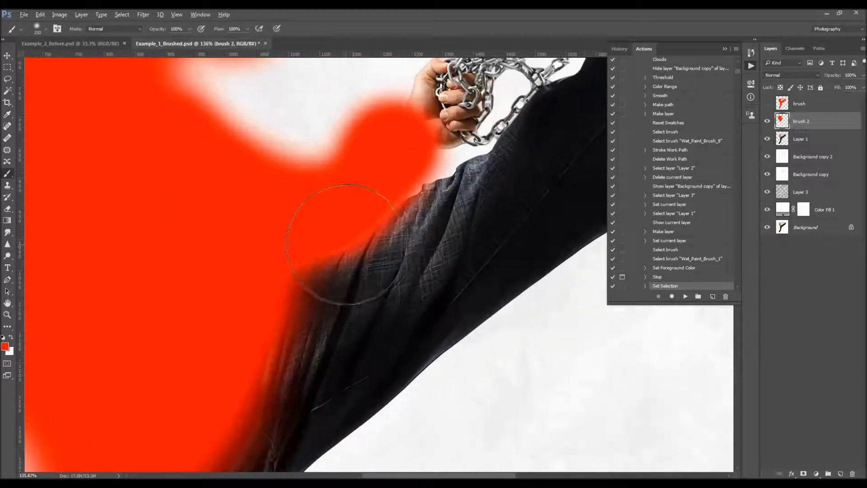
pyautogui.press('e')
pyautogui.hotkey('alt', 'e')
pyautogui.press('Escape')
pyautogui.scroll(3, 334, 198)
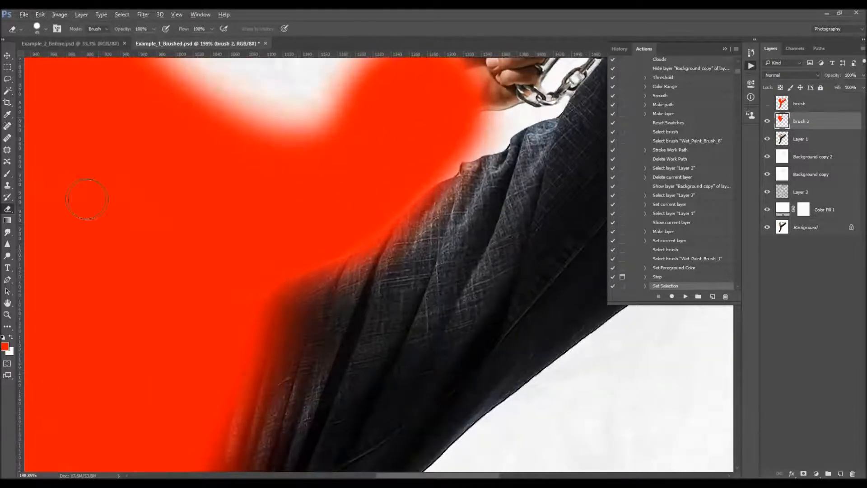
pyautogui.rightClick(405, 236)
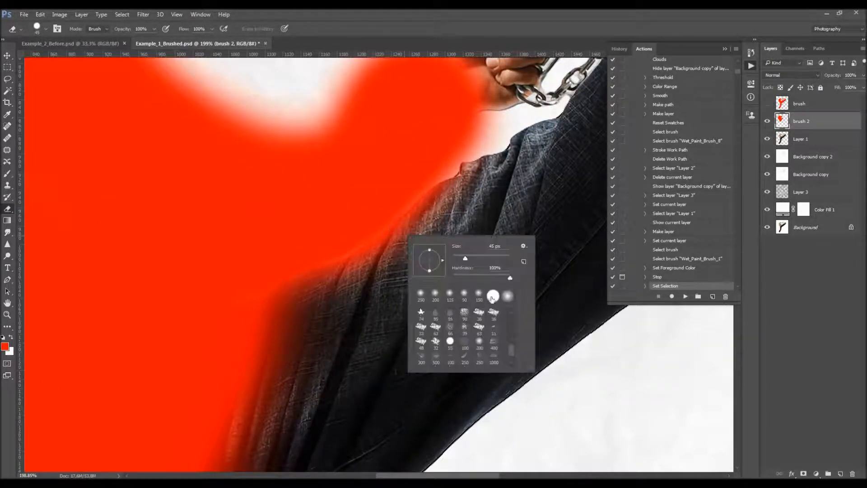
# - Try to touch up the paint edge on the raised thigh with a much smaller soft brush
pyautogui.press('b')
pyautogui.press('[')
pyautogui.press('[')
pyautogui.press('[')
pyautogui.press('[')
pyautogui.press('[')
pyautogui.press('[')
pyautogui.press('[')
pyautogui.press('[')
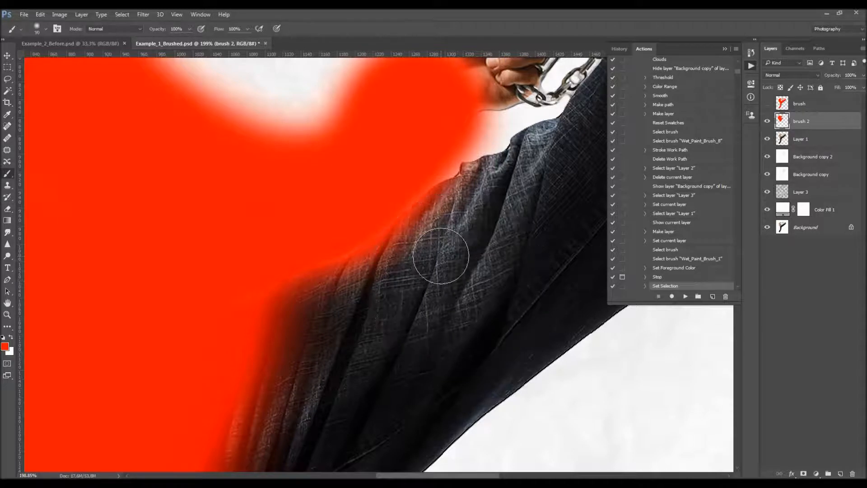
pyautogui.press('[')
pyautogui.press('[')
pyautogui.scroll(5, 394, 230)
pyautogui.moveTo(494, 178); pyautogui.dragTo(509, 178)
pyautogui.hotkey('ctrl', 'z')
# - Erase the red overspill along the upper edge of the raised thigh with a small soft eraser, down to 15 px
pyautogui.press('[')
pyautogui.press('e')
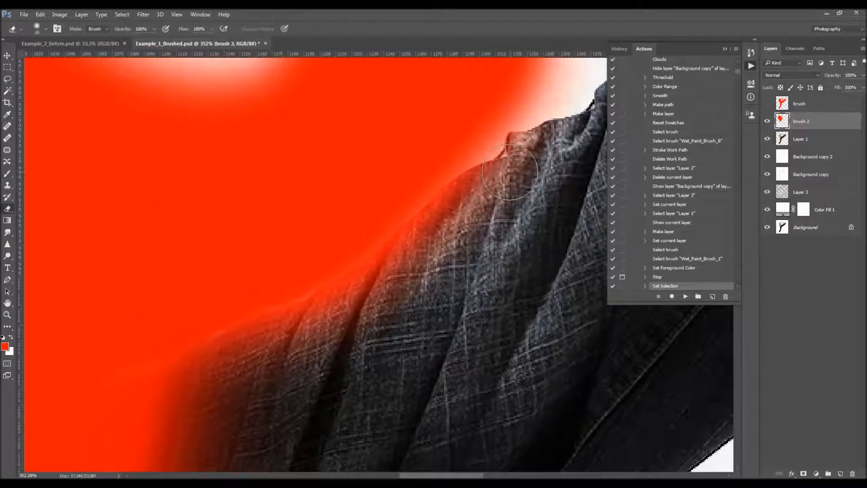
pyautogui.press('[')
pyautogui.press('[')
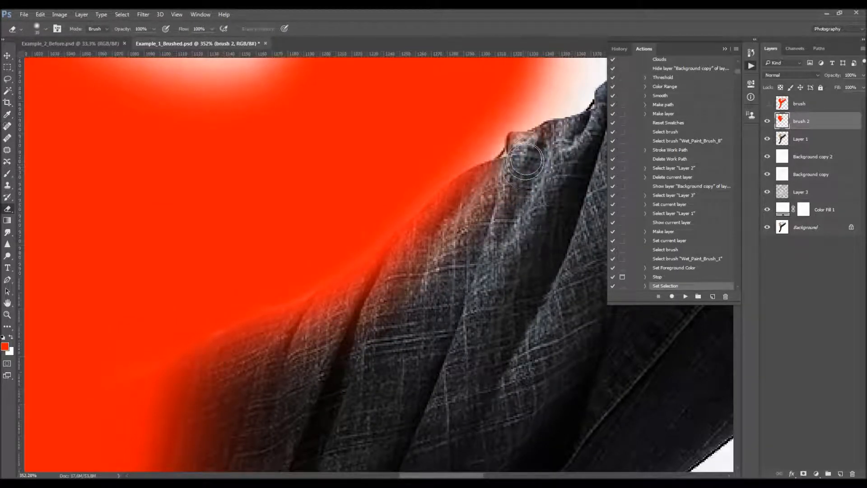
pyautogui.moveTo(514, 141); pyautogui.dragTo(516, 139)
pyautogui.press(']')
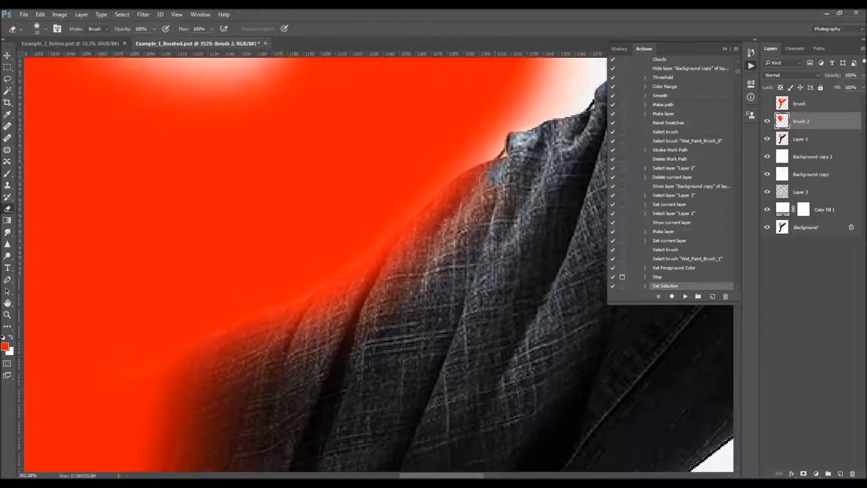
pyautogui.scroll(-1, 431, 232)
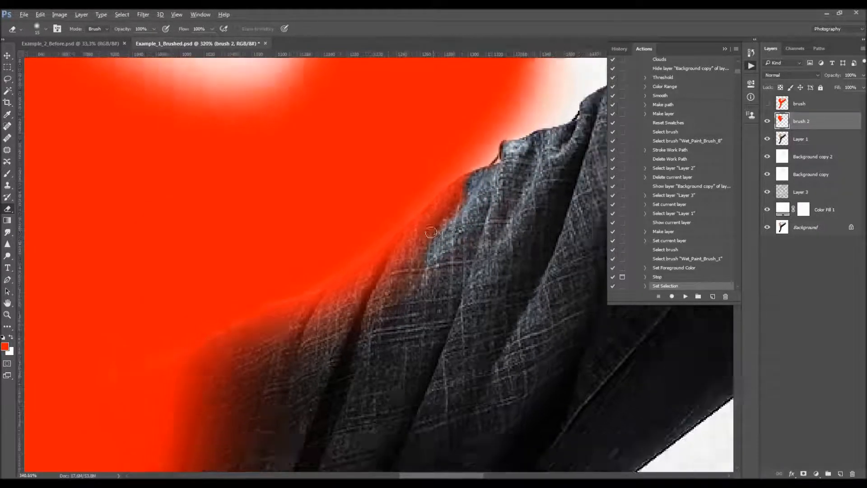
pyautogui.scroll(-1, 431, 232)
pyautogui.moveTo(343, 290)
pyautogui.mouseDown()
pyautogui.moveTo(402, 289)
pyautogui.moveTo(428, 255)
pyautogui.moveTo(368, 274)
pyautogui.moveTo(461, 204)
pyautogui.moveTo(454, 228)
pyautogui.moveTo(391, 261)
pyautogui.moveTo(497, 173)
pyautogui.mouseUp()
pyautogui.scroll(-3, 444, 287)
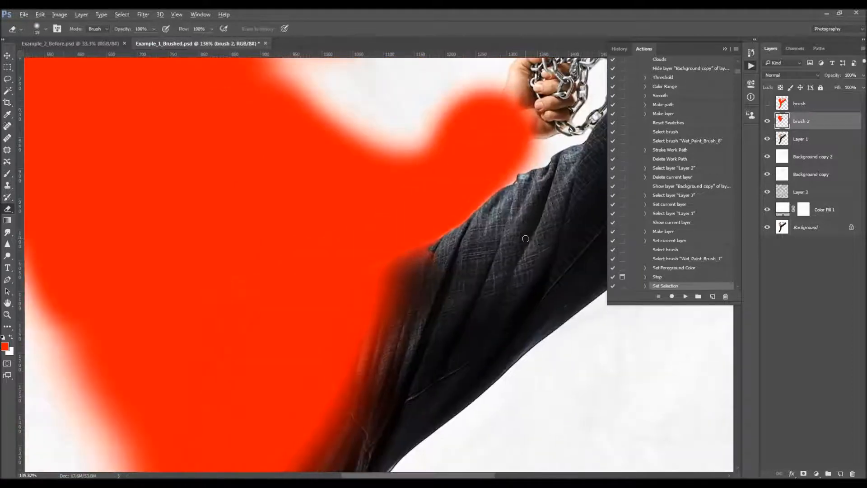
# - Erase the red haze from the jeans beside the hip, enlarging the soft eraser to 70 px
pyautogui.scroll(2, 429, 254)
pyautogui.scroll(2, 426, 253)
pyautogui.moveTo(437, 236)
pyautogui.mouseDown()
pyautogui.moveTo(419, 250)
pyautogui.moveTo(445, 249)
pyautogui.moveTo(433, 281)
pyautogui.mouseUp()
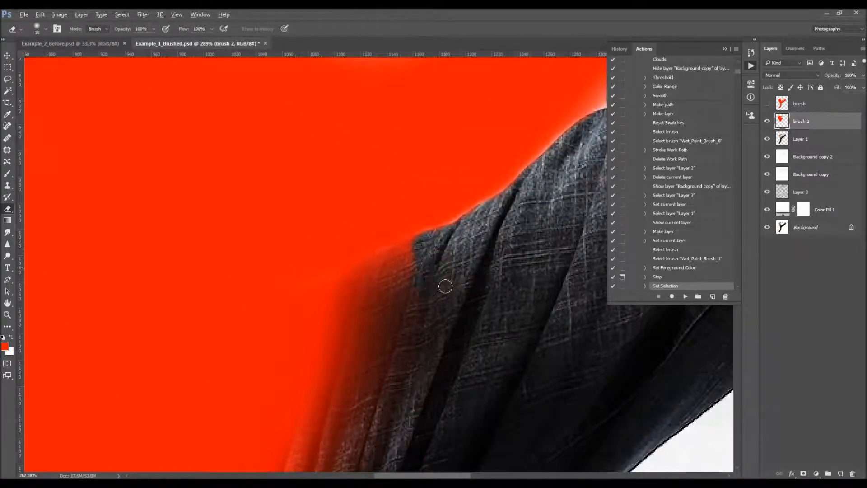
pyautogui.scroll(-3, 440, 286)
pyautogui.press(']')
pyautogui.press(']')
pyautogui.press(']')
pyautogui.press(']')
pyautogui.press(']')
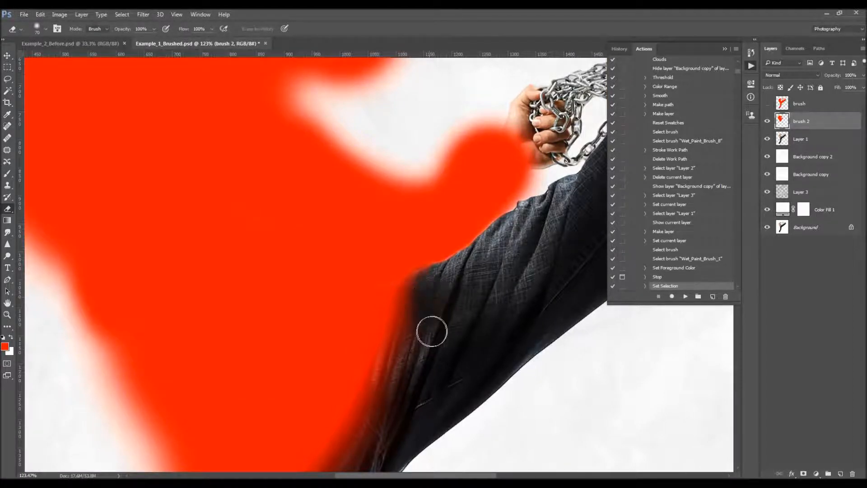
# - Compare the figure with the "brush 2" layer hidden and shown
pyautogui.press('v')
pyautogui.scroll(-4, 458, 308)
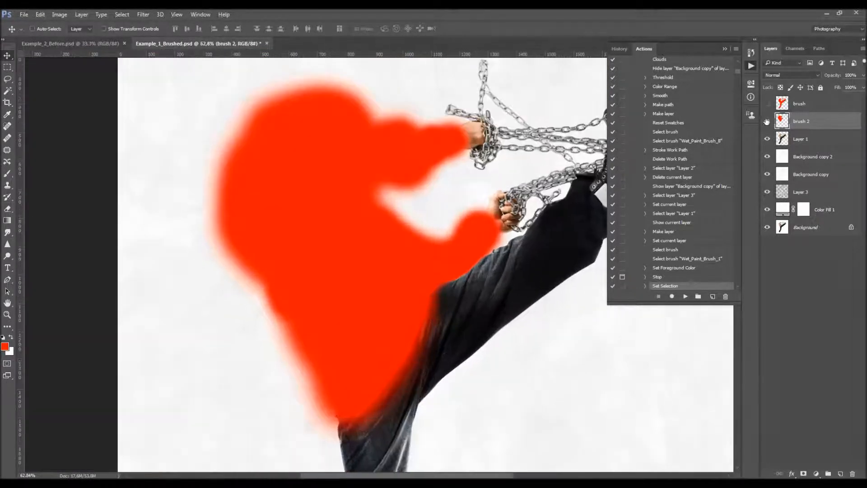
pyautogui.click(767, 121)
pyautogui.click(766, 121)
# - Erase the remaining red overspill from the jeans along the inner thigh with a large soft eraser of up to 250 px
pyautogui.scroll(2, 407, 332)
pyautogui.press('e')
pyautogui.hotkey('alt', 'e')
pyautogui.press('Escape')
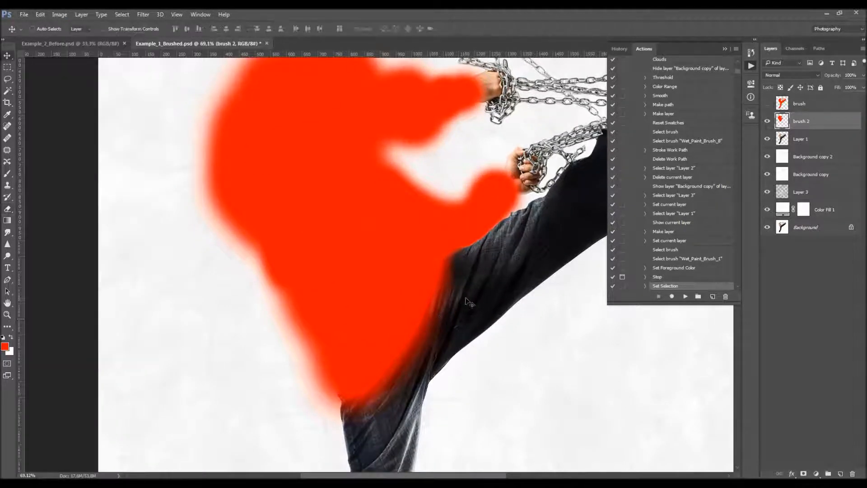
pyautogui.press(']')
pyautogui.press(']')
pyautogui.press(']')
pyautogui.press(']')
pyautogui.press(']')
pyautogui.press(']')
pyautogui.press(']')
pyautogui.press(']')
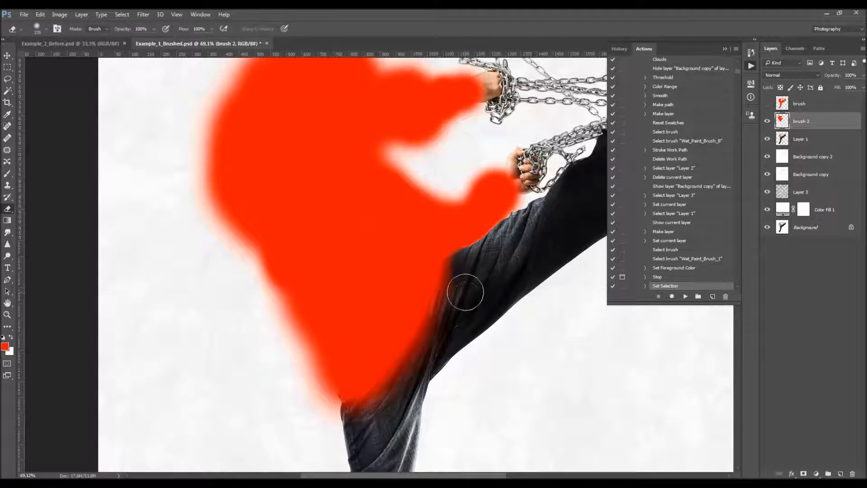
pyautogui.moveTo(466, 297)
pyautogui.mouseDown()
pyautogui.moveTo(472, 320)
pyautogui.moveTo(454, 372)
pyautogui.moveTo(420, 414)
pyautogui.moveTo(347, 440)
pyautogui.moveTo(403, 432)
pyautogui.moveTo(440, 402)
pyautogui.moveTo(482, 314)
pyautogui.moveTo(476, 294)
pyautogui.mouseUp()
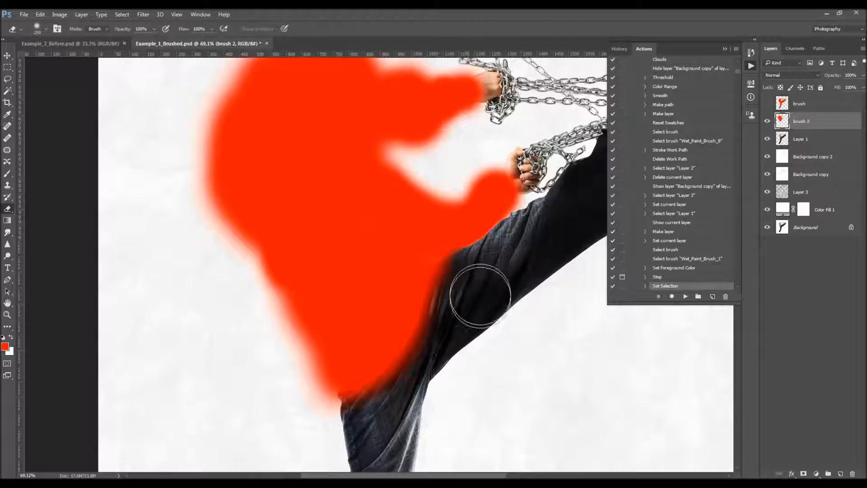
# - Check the whole brushed area and resume the Wet Paint - LEFT SHADOW action until it finishes
pyautogui.press('v')
pyautogui.scroll(-3, 405, 199)
pyautogui.scroll(-2, 406, 197)
pyautogui.scroll(1, 367, 218)
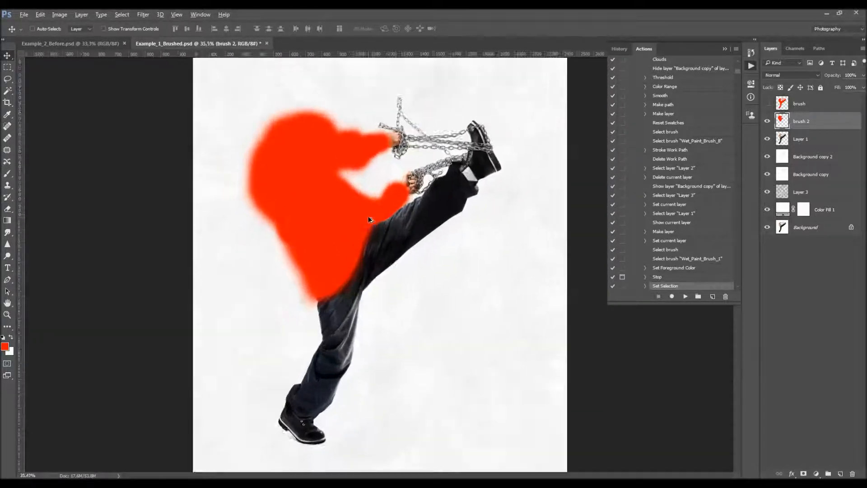
pyautogui.scroll(-1, 364, 214)
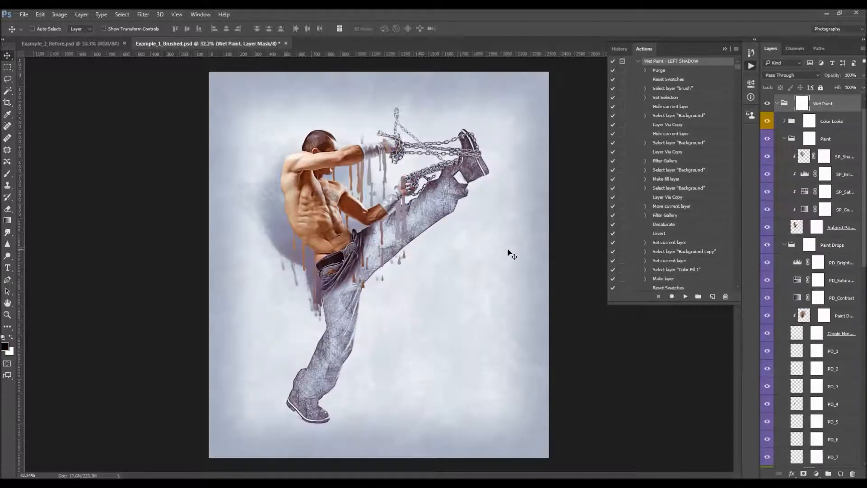
# - Collapse the Wet Paint action set, put the actions list away and widen the layer list to show full layer names
pyautogui.scroll(3, 693, 199)
pyautogui.click(638, 102)
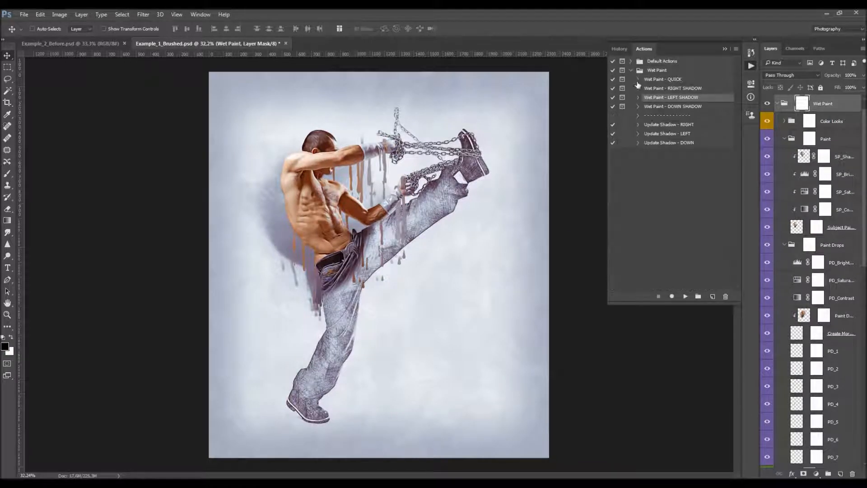
pyautogui.click(632, 70)
pyautogui.click(726, 49)
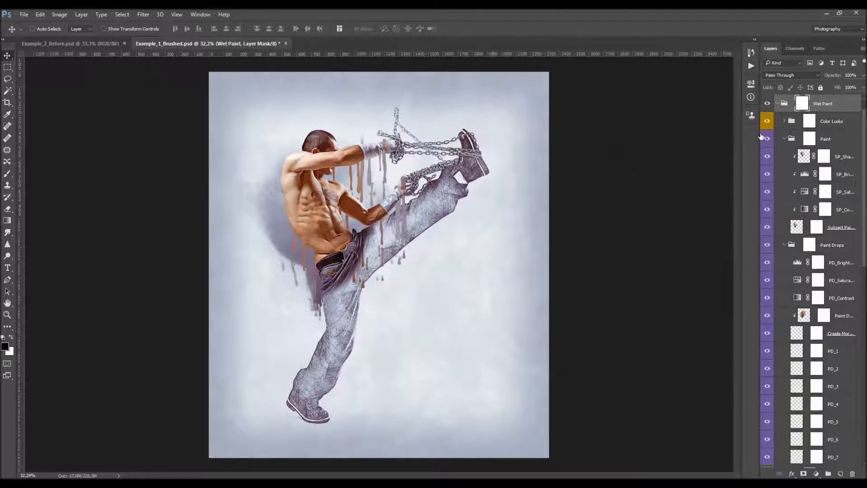
pyautogui.moveTo(759, 132); pyautogui.dragTo(728, 131)
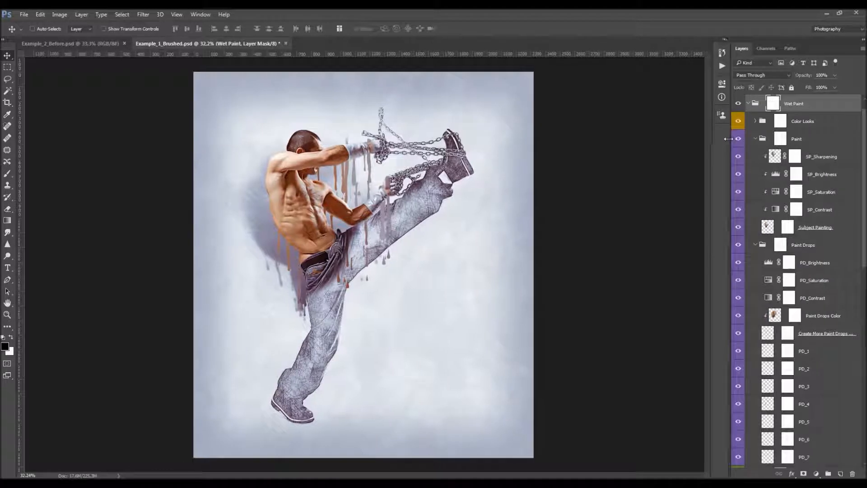
# - Look through the generated layers and collapse all subgroups inside the Wet Paint group
pyautogui.scroll(-15, 787, 159)
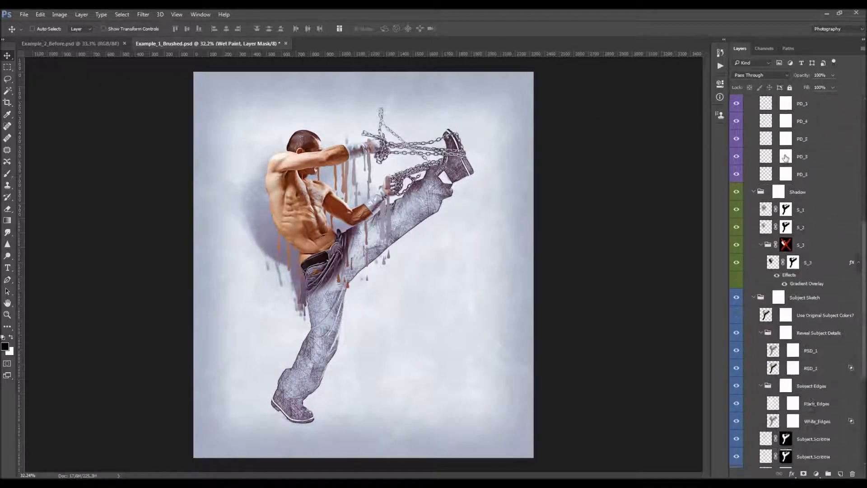
pyautogui.scroll(15, 786, 158)
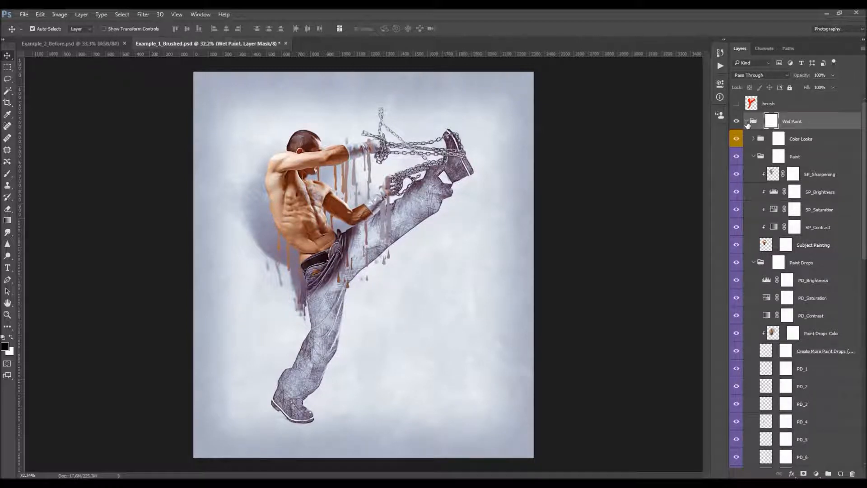
pyautogui.click(748, 122)
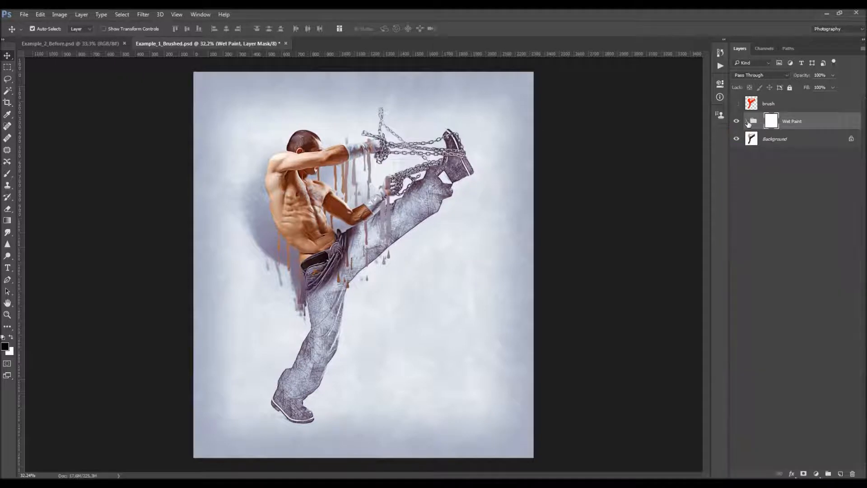
pyautogui.click(749, 121)
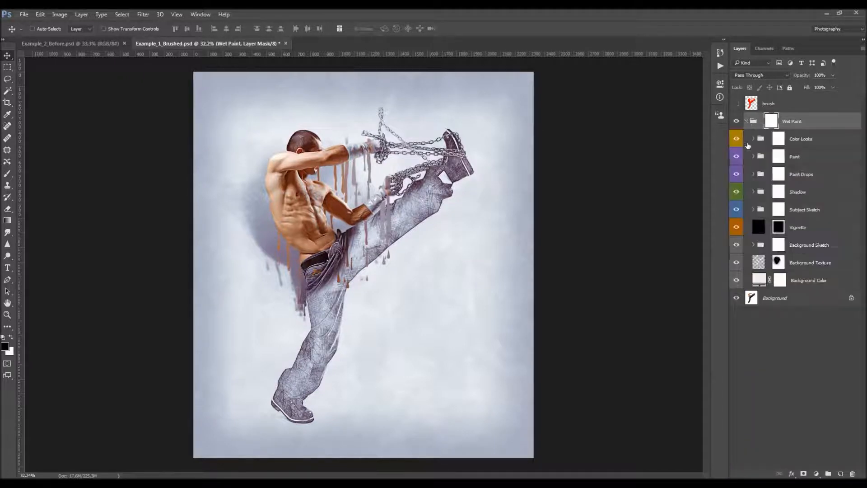
# - Hide every layer and group in Wet Paint from Color Looks down to Background Texture, leaving Background Color visible
pyautogui.scroll(1, 289, 192)
pyautogui.scroll(1, 293, 192)
pyautogui.scroll(1, 293, 192)
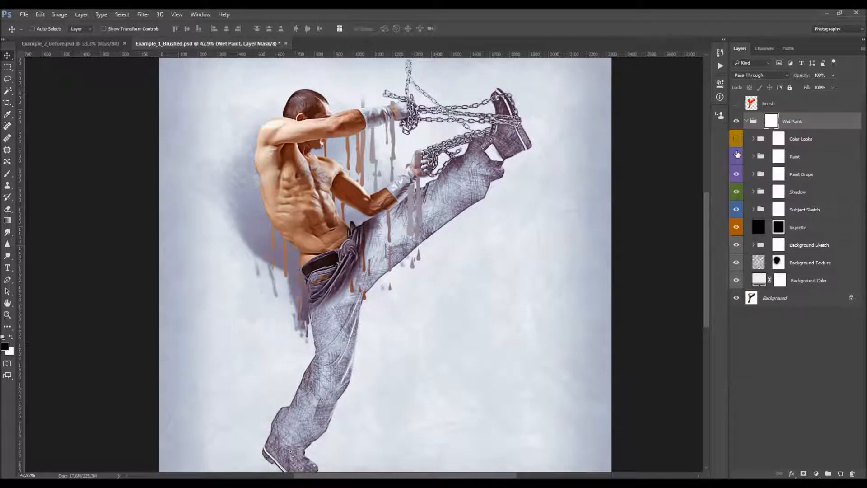
pyautogui.moveTo(736, 180); pyautogui.dragTo(734, 256)
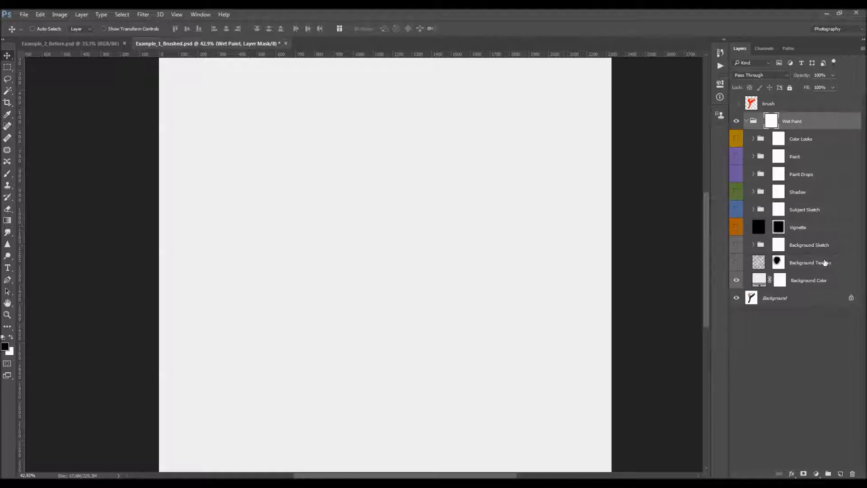
# - Try a darker grey fill on the Background Color layer
pyautogui.click(812, 277)
pyautogui.scroll(-2, 529, 252)
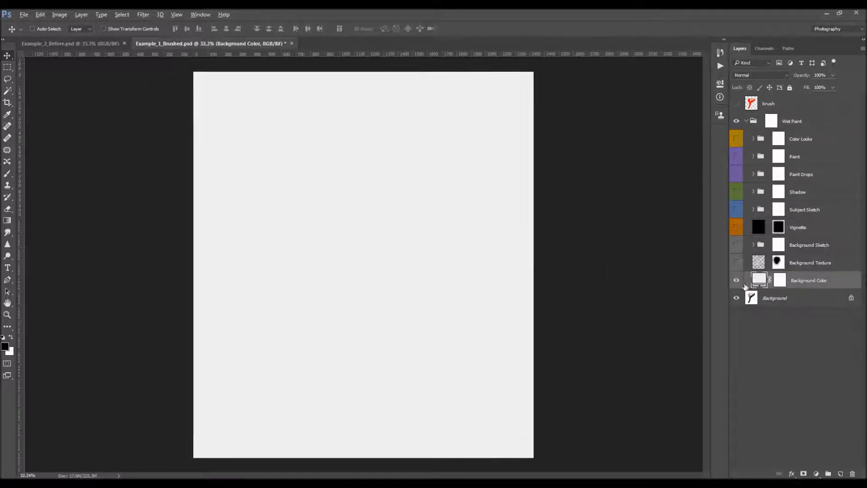
pyautogui.doubleClick(759, 279)
pyautogui.click(514, 189)
pyautogui.click(691, 187)
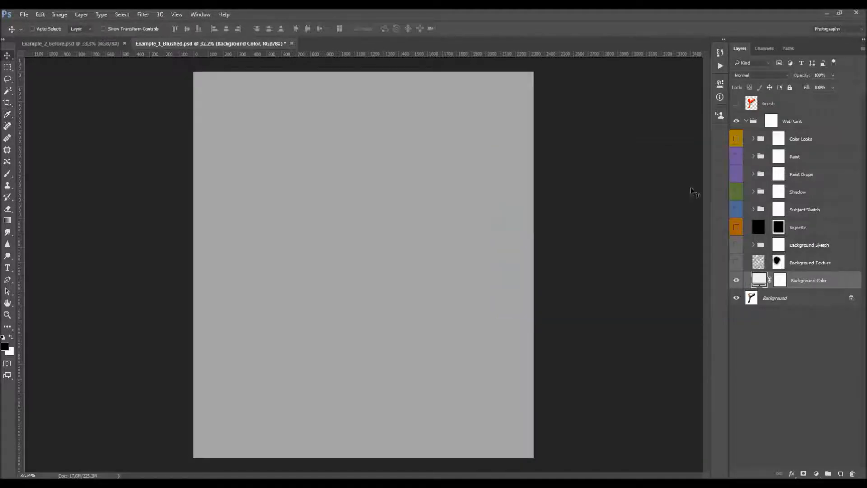
# - Show the Background Texture layer and the Background Sketch group, with Background Texture selected
pyautogui.click(737, 263)
pyautogui.click(798, 265)
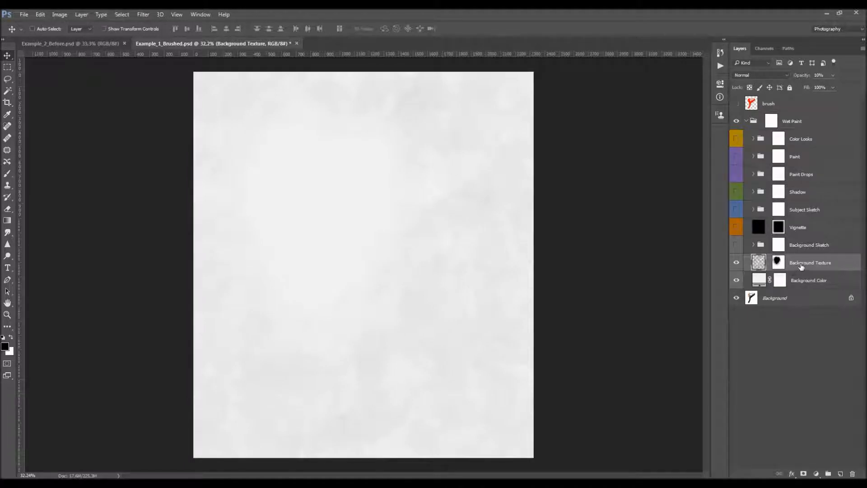
pyautogui.click(737, 245)
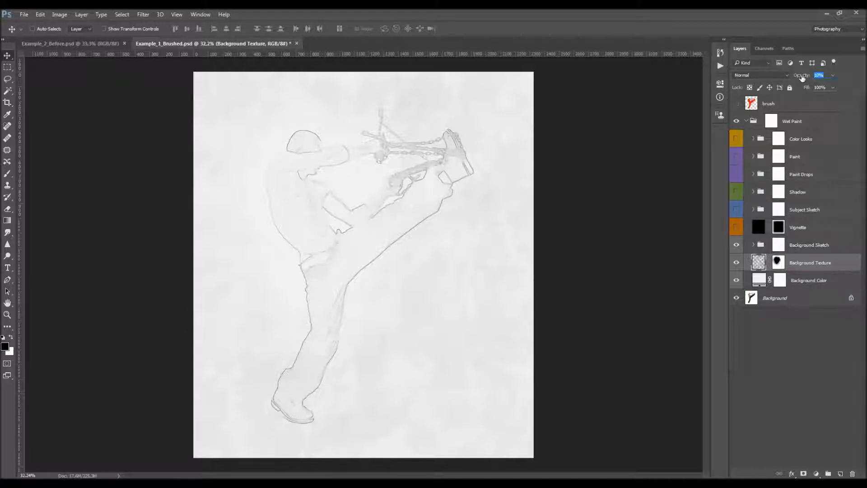
# - Try the Background Texture layer at 100% opacity and bring it back down to about 7%
pyautogui.write('100')
pyautogui.press('Return')
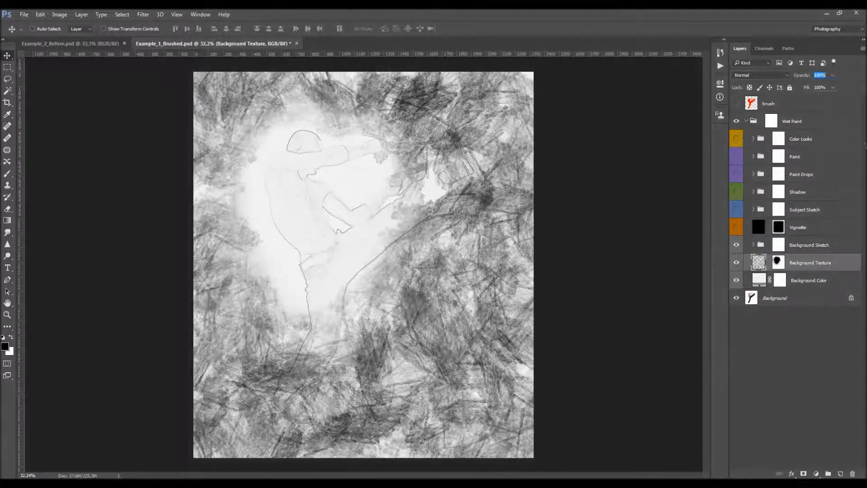
pyautogui.write('0')
pyautogui.press('Return')
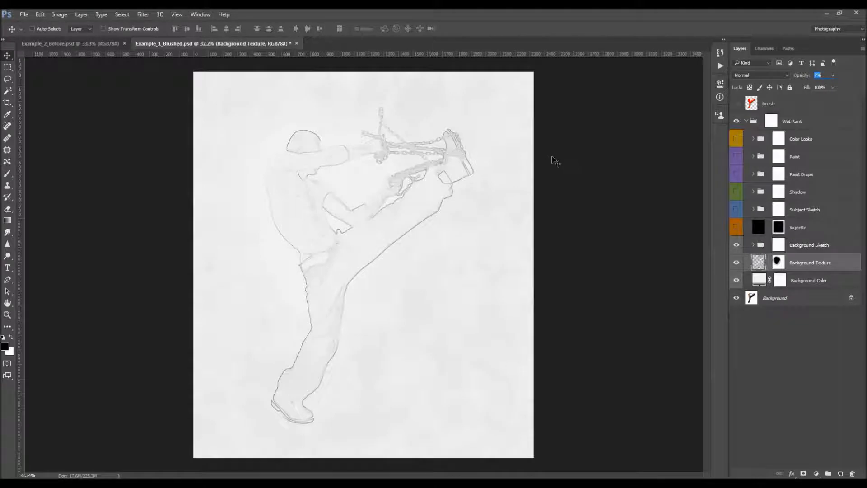
pyautogui.click(833, 76)
pyautogui.click(819, 263)
# - Check the Background Sketch group's effect by toggling its visibility, and preview the brush layer's outline as a selection before deselecting it
pyautogui.click(819, 251)
pyautogui.click(736, 245)
pyautogui.click(736, 244)
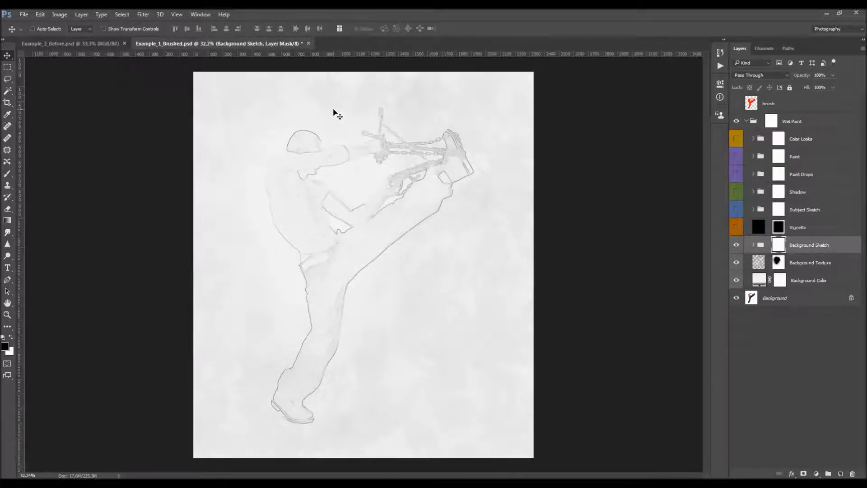
pyautogui.press('ctrl')
pyautogui.keyDown('ctrl'); pyautogui.click(752, 105); pyautogui.keyUp('ctrl')
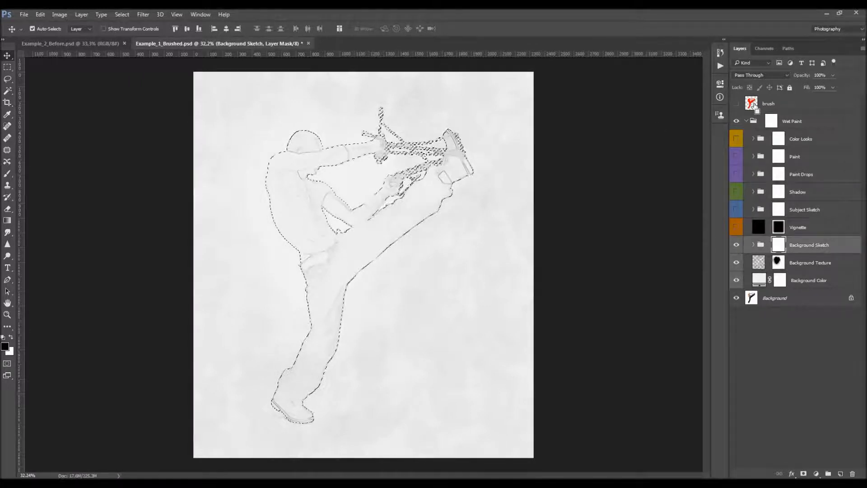
pyautogui.hotkey('ctrl', 'd')
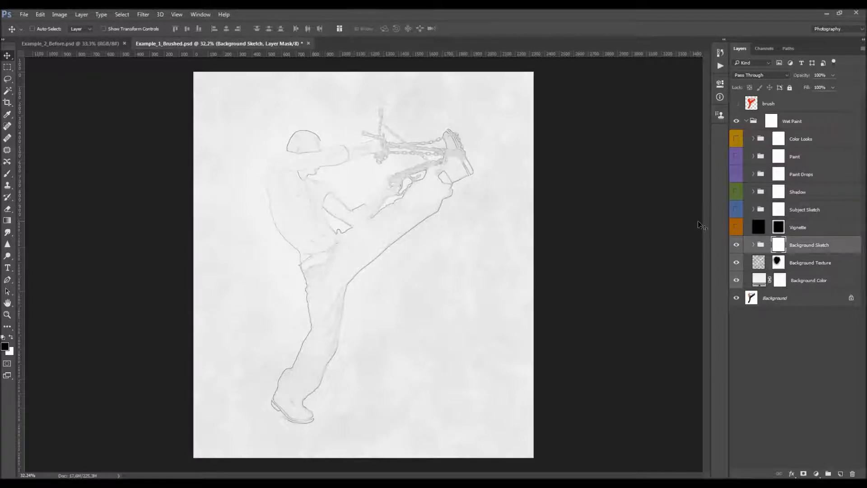
# - Expand the Background Sketch group and compare the BS_1 and BS_2 layers by hiding and showing each
pyautogui.click(754, 244)
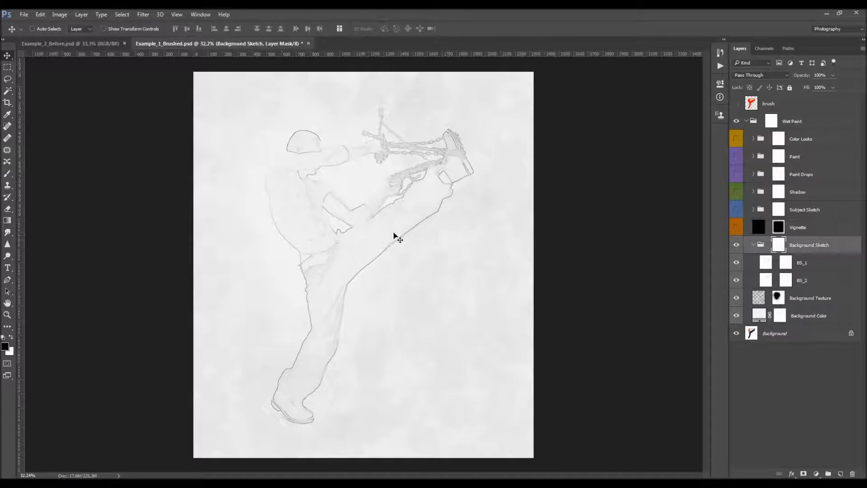
pyautogui.scroll(2, 323, 242)
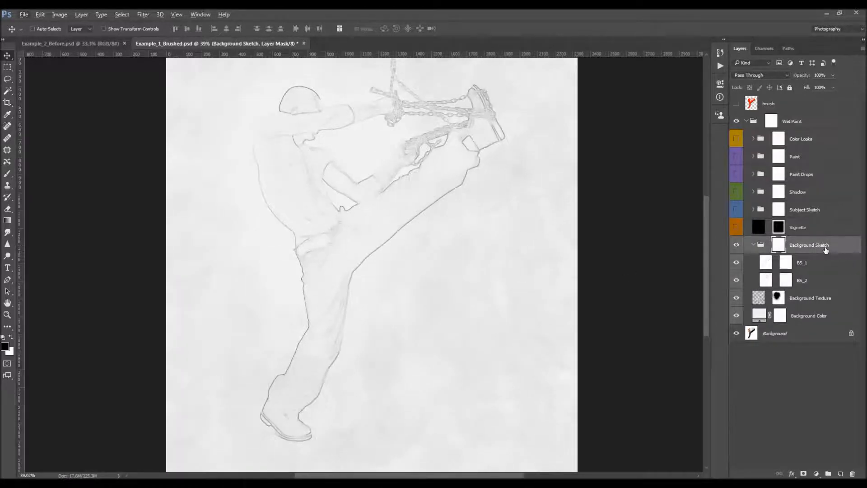
pyautogui.click(828, 265)
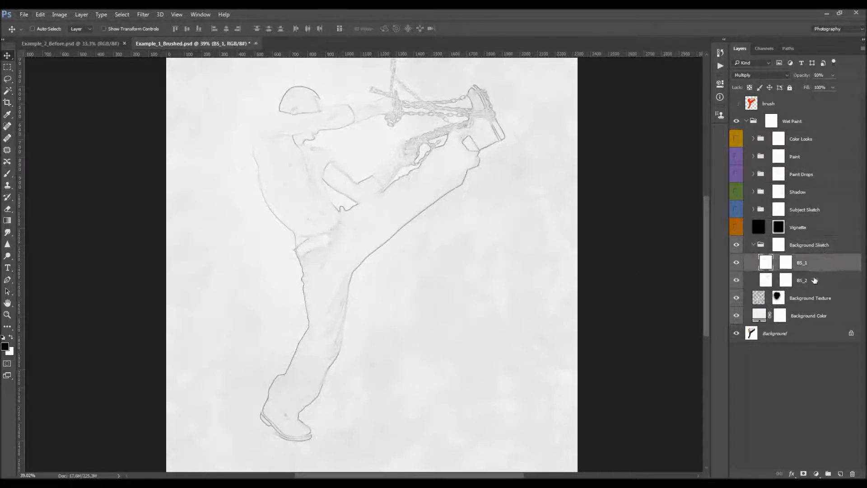
pyautogui.click(813, 281)
pyautogui.click(737, 263)
pyautogui.click(738, 280)
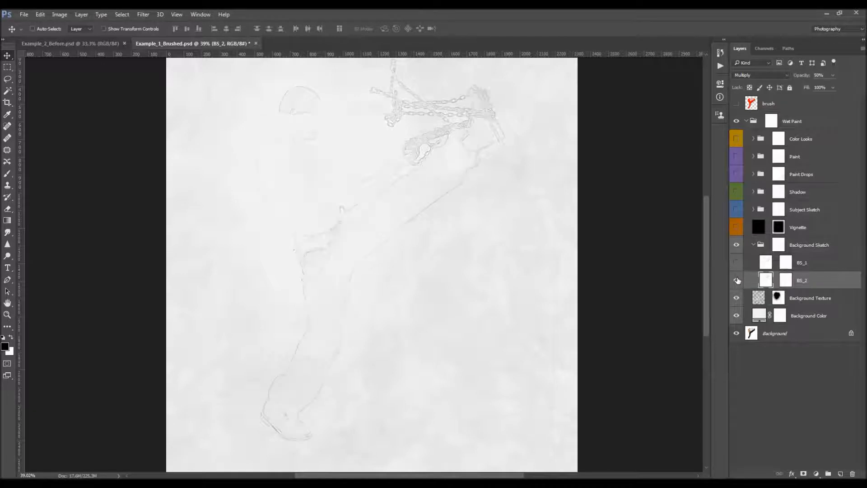
pyautogui.click(738, 280)
pyautogui.click(736, 262)
pyautogui.click(737, 263)
pyautogui.click(737, 263)
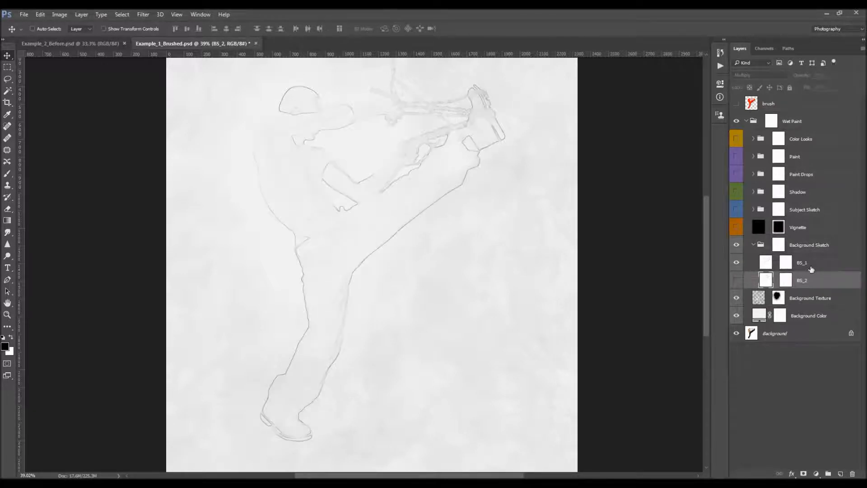
# - Inspect BS_1 and BS_2 in isolation once more, leaving both layers visible
pyautogui.click(751, 260)
pyautogui.scroll(2, 345, 174)
pyautogui.scroll(-2, 345, 162)
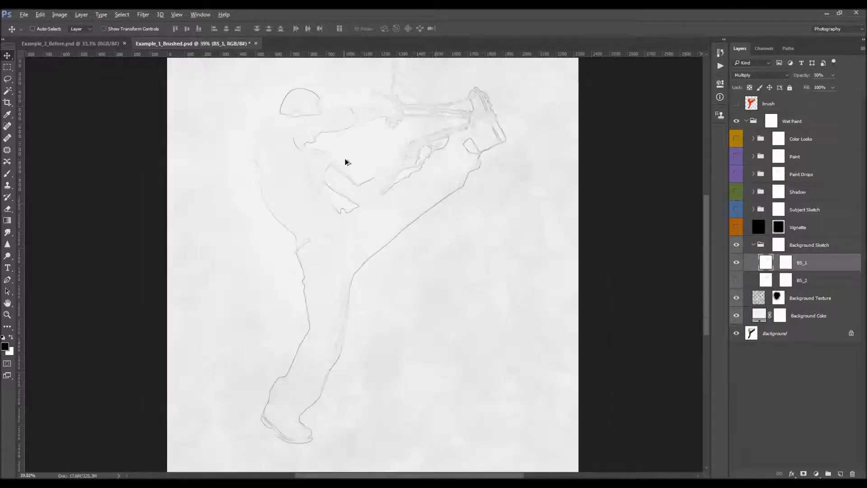
pyautogui.click(737, 264)
pyautogui.click(737, 280)
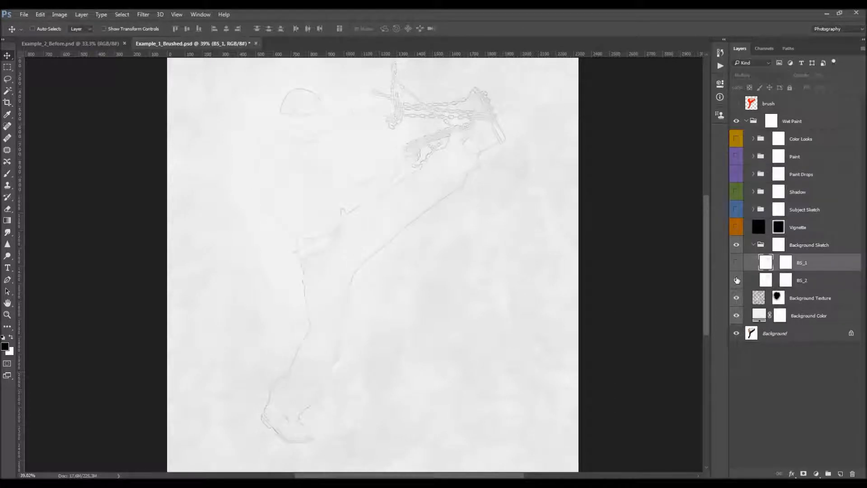
pyautogui.click(738, 280)
pyautogui.click(738, 280)
pyautogui.click(737, 263)
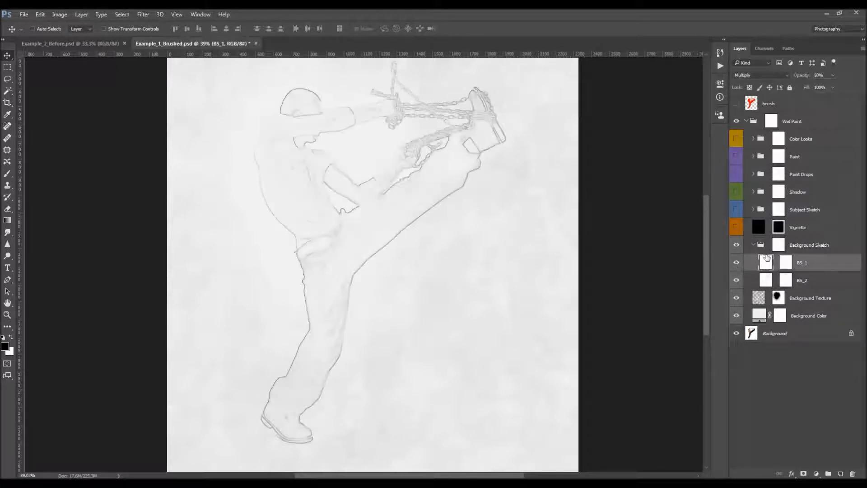
# - Lower the BS_1 layer's opacity to 15% and collapse the Background Sketch group
pyautogui.moveTo(803, 75)
pyautogui.mouseDown()
pyautogui.moveTo(625, 87)
pyautogui.moveTo(641, 89)
pyautogui.mouseUp()
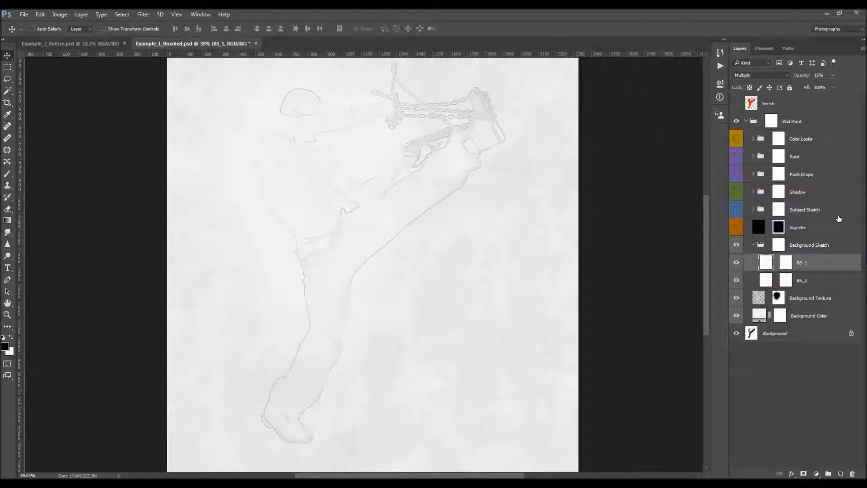
pyautogui.click(816, 283)
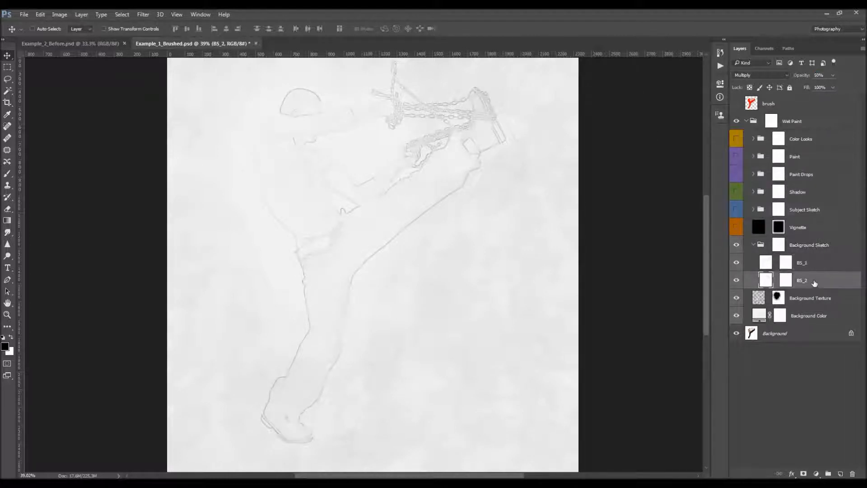
pyautogui.click(756, 246)
pyautogui.hotkey('ctrl', '0')
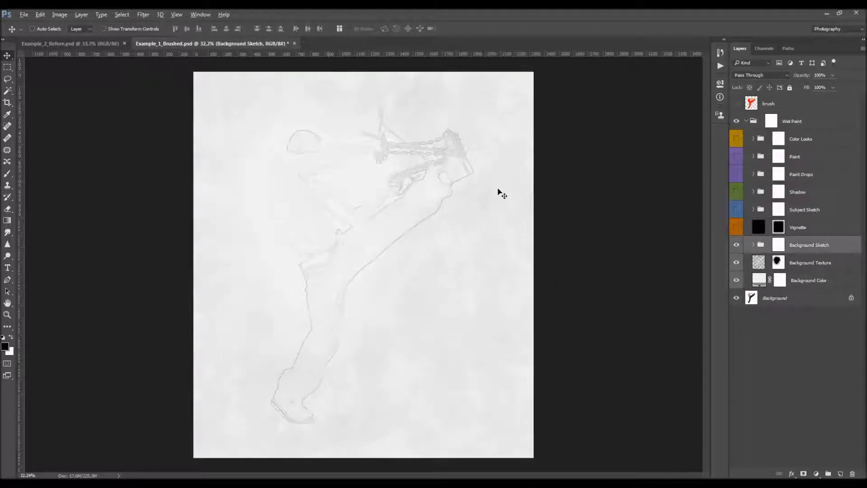
# - Compare the sketch with the original photo by toggling the Wet Paint group, and check the Background Sketch group on and off
pyautogui.click(737, 121)
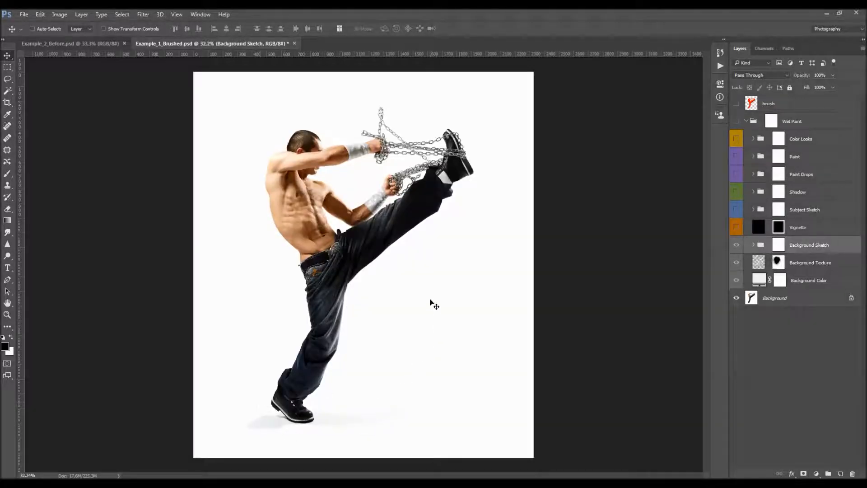
pyautogui.click(737, 121)
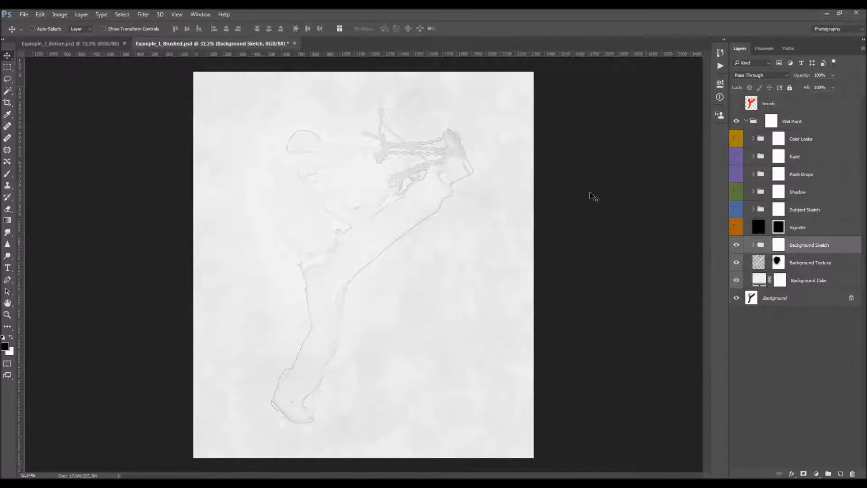
pyautogui.click(754, 245)
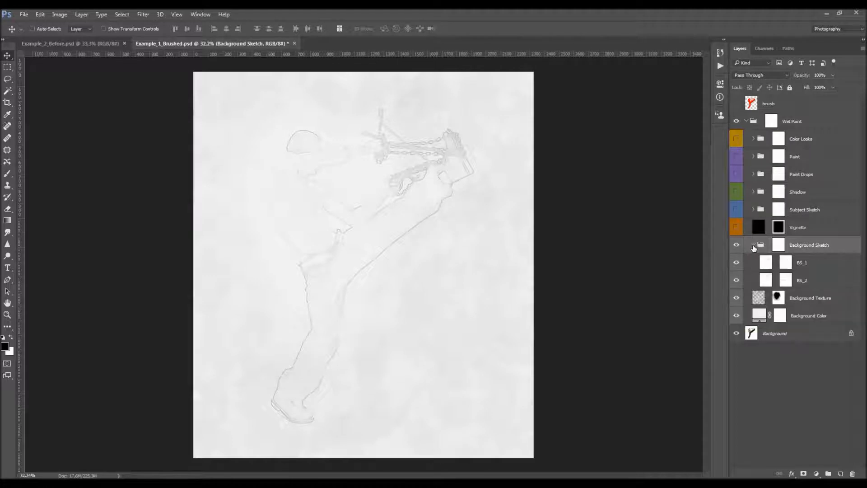
pyautogui.click(753, 245)
pyautogui.click(736, 245)
pyautogui.click(736, 245)
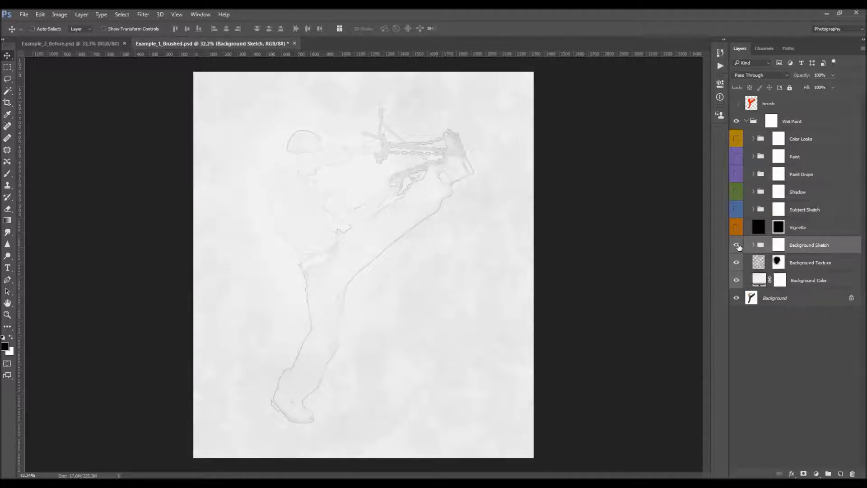
pyautogui.click(737, 244)
pyautogui.click(737, 245)
# - Show the Subject Sketch group, select it and expand its contents
pyautogui.click(737, 210)
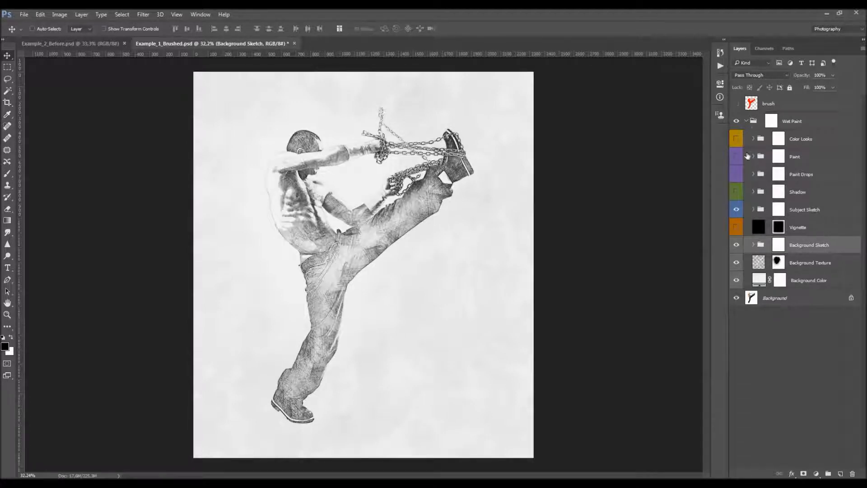
pyautogui.click(782, 209)
pyautogui.scroll(1, 329, 212)
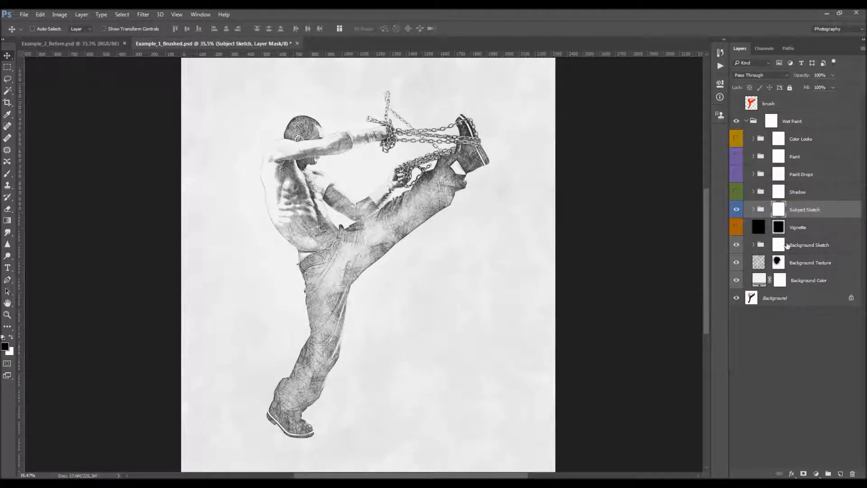
pyautogui.click(754, 210)
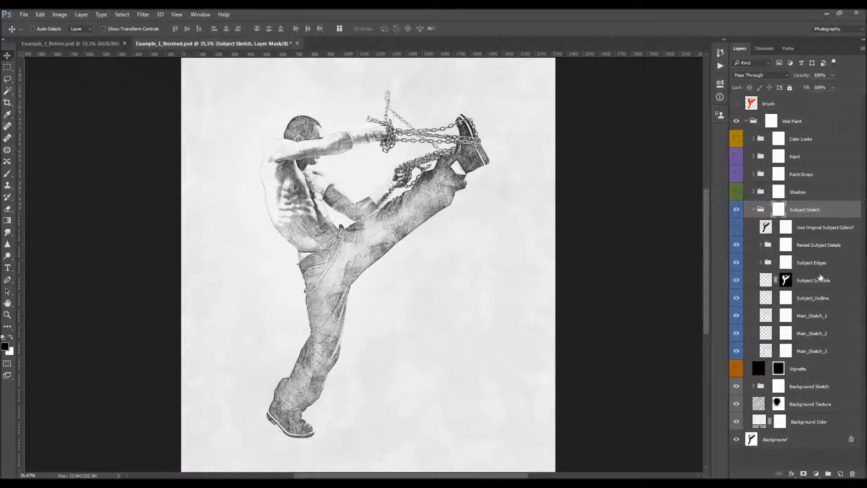
# - Examine the Main_Sketch_1, Main_Sketch_2 and Main_Sketch_3 layers by selecting them and toggling their visibility
pyautogui.click(816, 319)
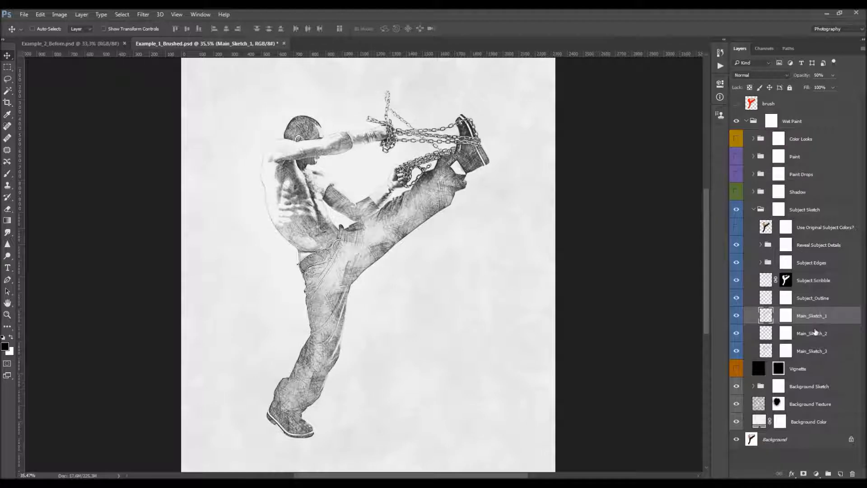
pyautogui.click(816, 332)
pyautogui.click(813, 351)
pyautogui.click(808, 317)
pyautogui.click(813, 334)
pyautogui.click(812, 352)
pyautogui.click(811, 317)
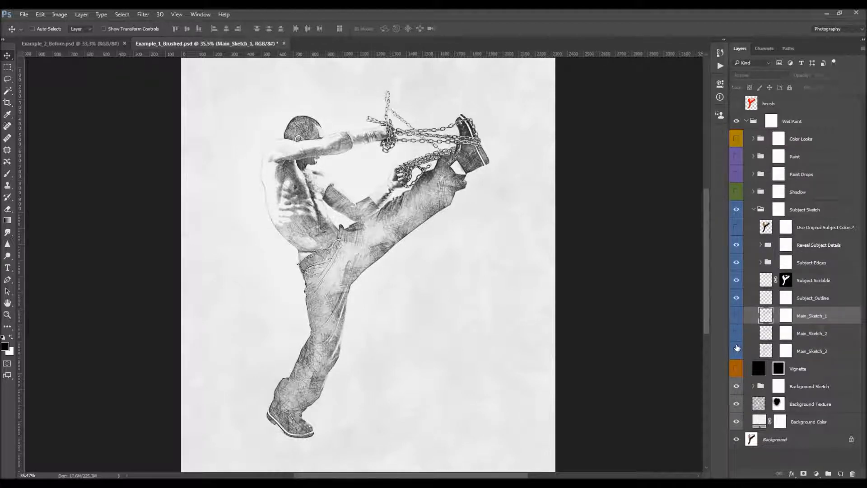
pyautogui.click(736, 351)
pyautogui.click(736, 351)
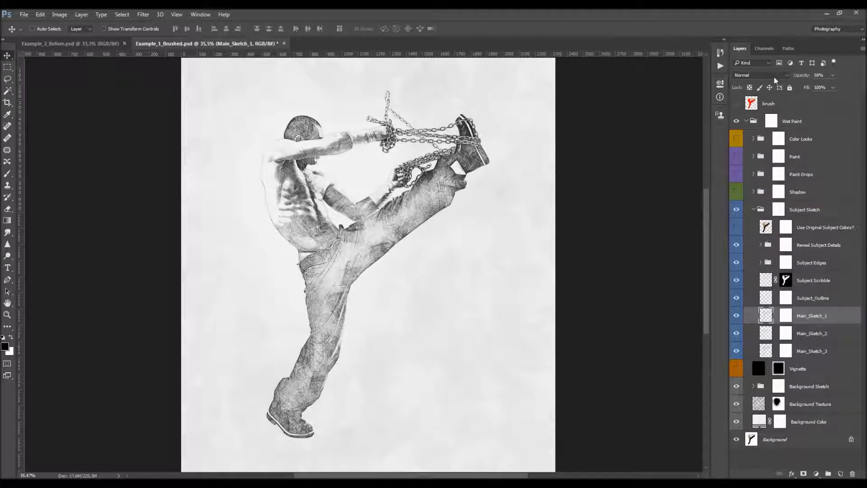
# - Try different opacities on the Main_Sketch_1, Main_Sketch_3 and Main_Sketch_2 layers, undoing the last change to Main_Sketch_1
pyautogui.moveTo(797, 78); pyautogui.dragTo(799, 79)
pyautogui.click(826, 334)
pyautogui.click(820, 349)
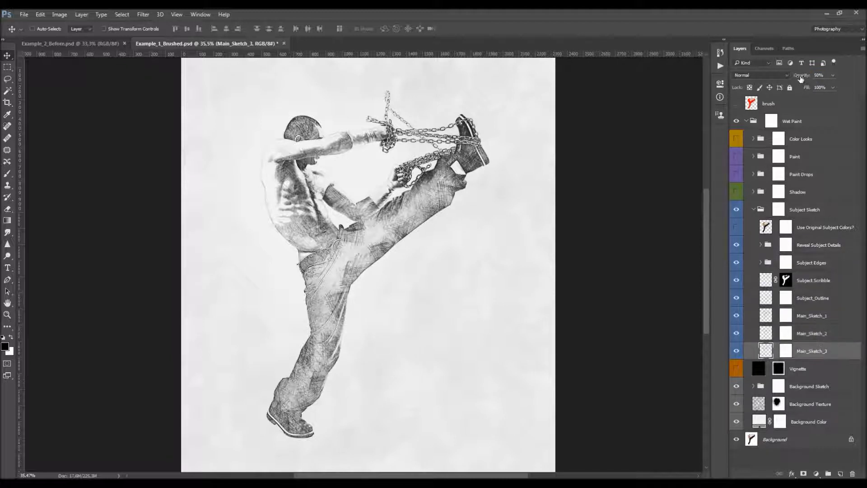
pyautogui.moveTo(800, 79); pyautogui.dragTo(819, 285)
pyautogui.click(809, 335)
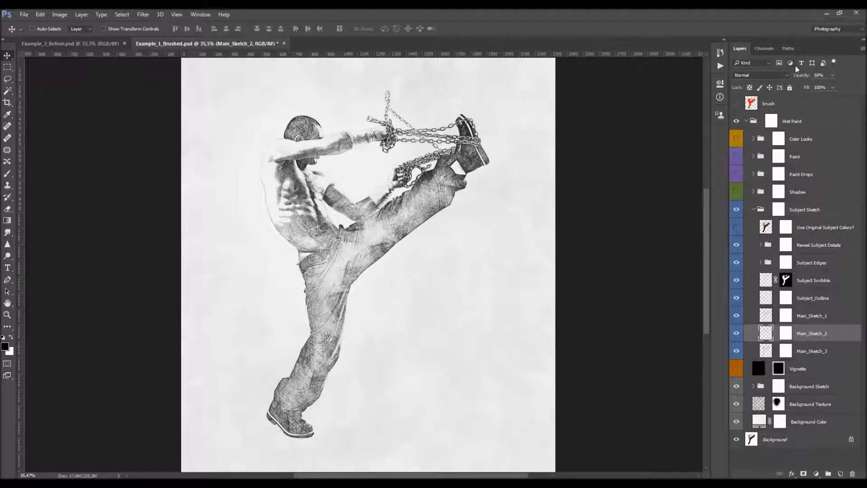
pyautogui.moveTo(289, 126); pyautogui.dragTo(819, 306)
pyautogui.click(815, 315)
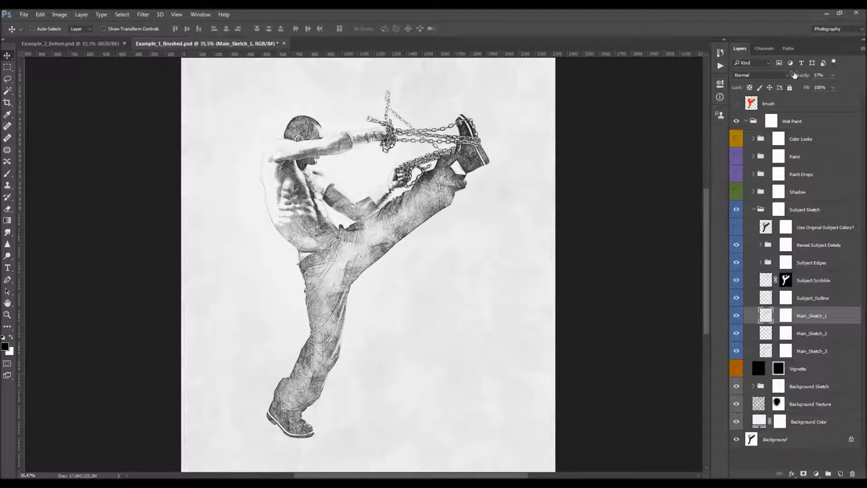
pyautogui.moveTo(795, 74); pyautogui.dragTo(812, 112)
pyautogui.hotkey('ctrl', 'z')
# - Select the visible Subject_Outline layer and set its opacity to 28%
pyautogui.click(810, 302)
pyautogui.click(736, 299)
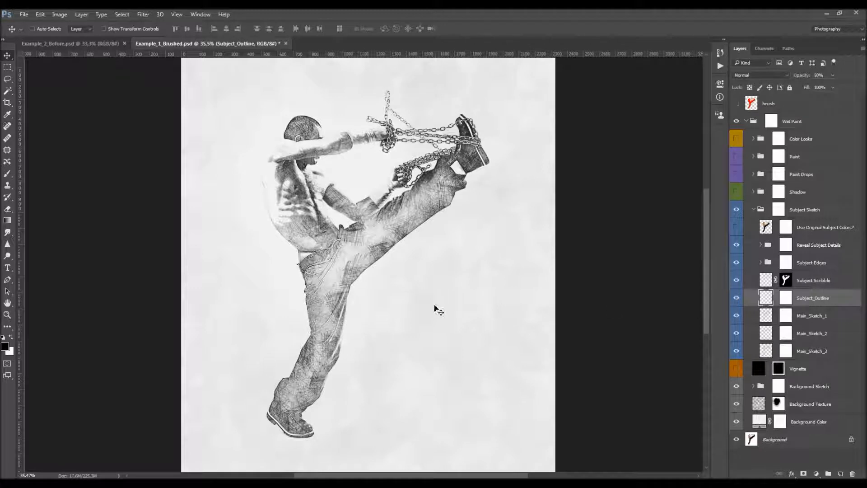
pyautogui.scroll(1, 322, 310)
pyautogui.write('028')
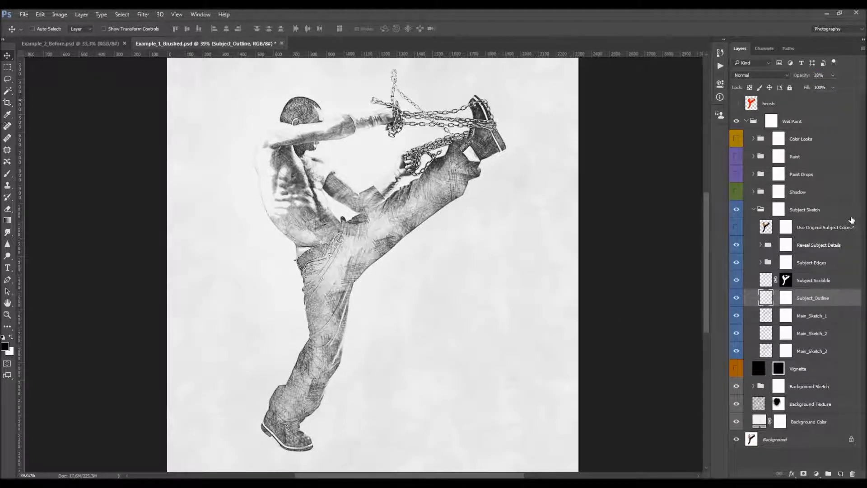
# - Toggle the Subject Scribble layer to check its effect and select its layer mask for editing
pyautogui.click(819, 286)
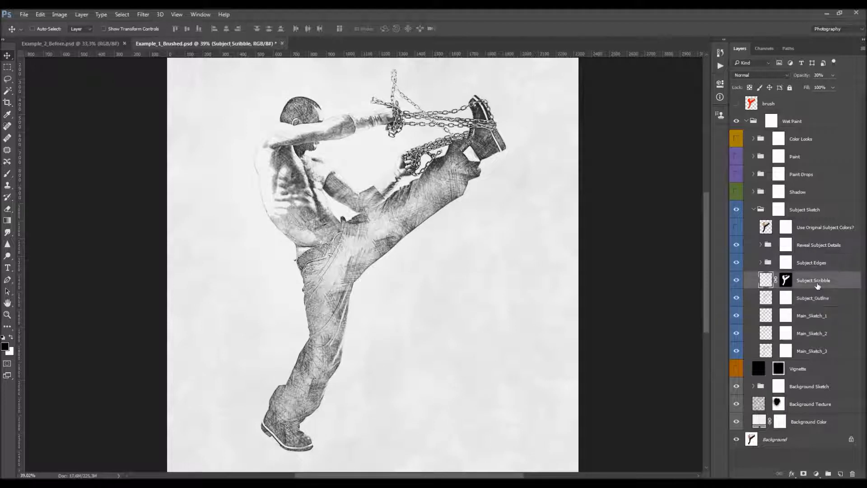
pyautogui.click(735, 282)
pyautogui.click(735, 282)
pyautogui.click(783, 280)
# - Choose a round brush tip for painting on the Subject Scribble mask and reduce its size to 300 pixels
pyautogui.press('b')
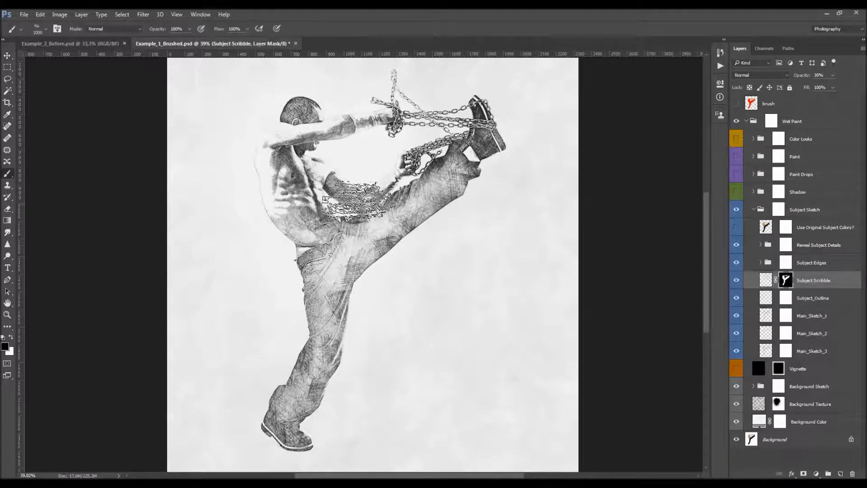
pyautogui.rightClick(356, 205)
pyautogui.click(368, 264)
pyautogui.press('Return')
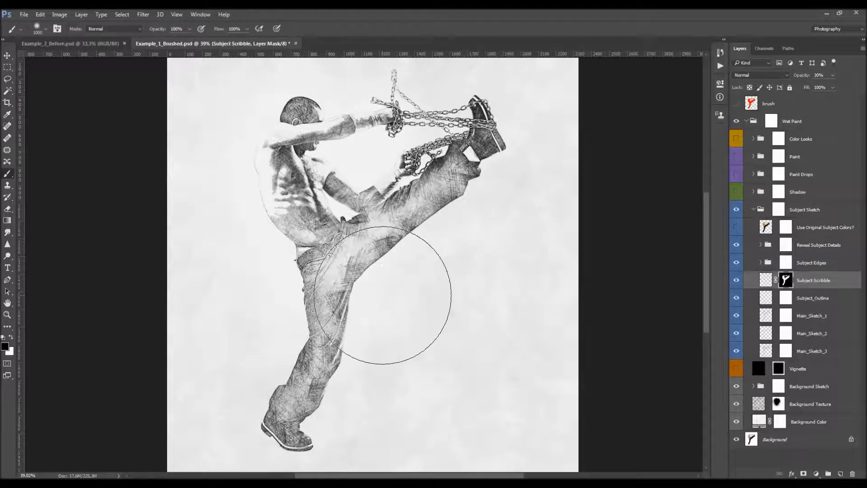
pyautogui.press('[')
pyautogui.press('[')
pyautogui.press('[')
pyautogui.press('[')
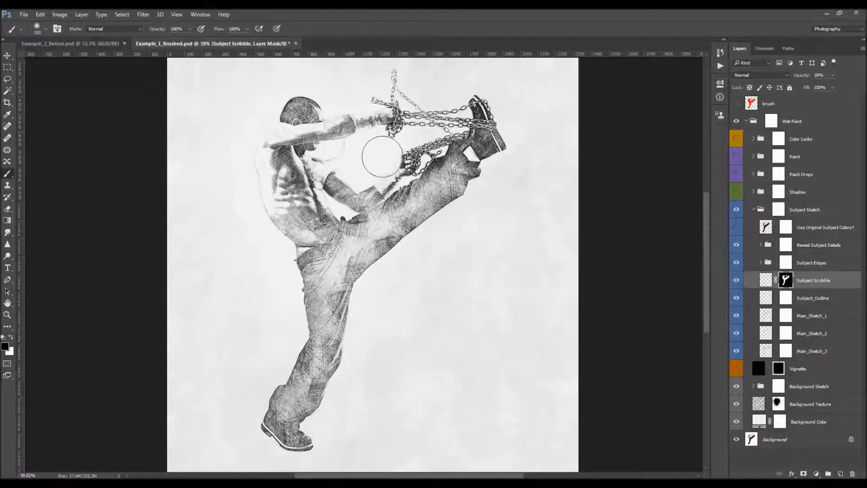
# - Expand the Background Sketch group and inspect its BS_2 and BS_1 layers, ending on the BS_1 mask
pyautogui.press('v')
pyautogui.scroll(-2, 477, 198)
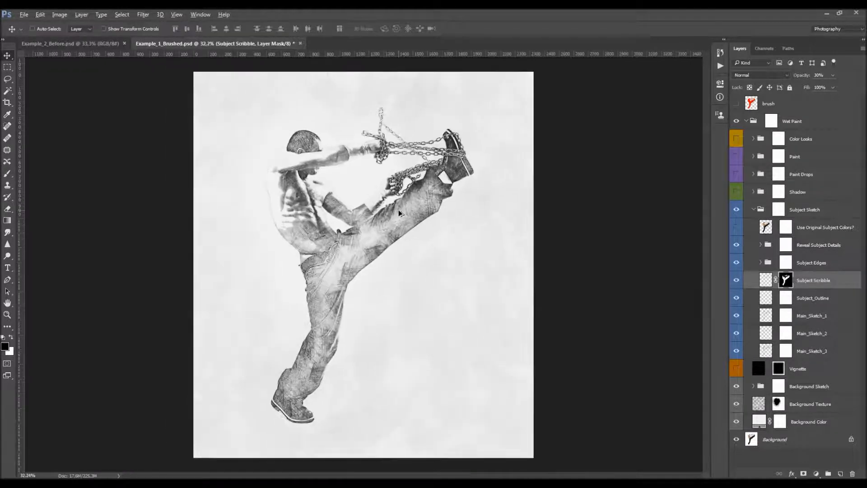
pyautogui.scroll(3, 358, 232)
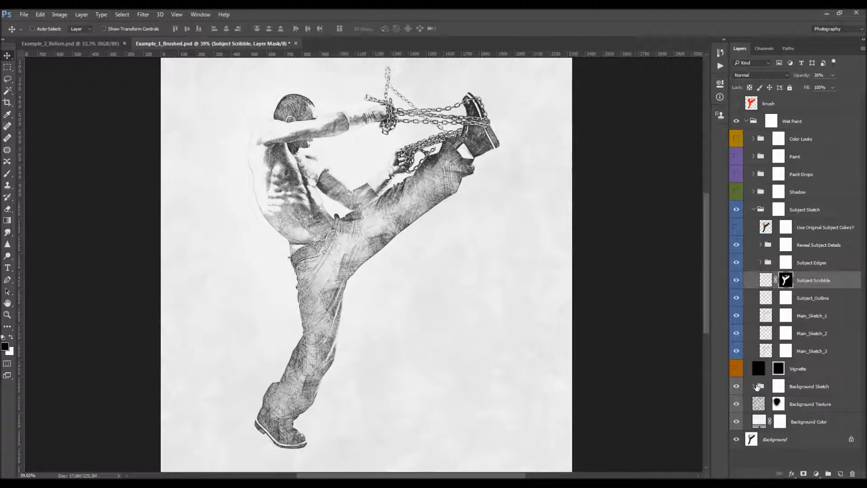
pyautogui.click(748, 387)
pyautogui.click(753, 386)
pyautogui.click(811, 393)
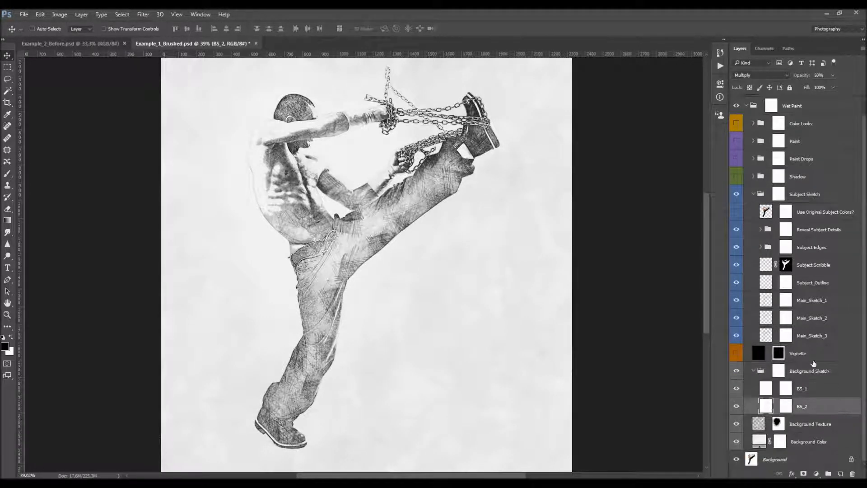
pyautogui.click(790, 389)
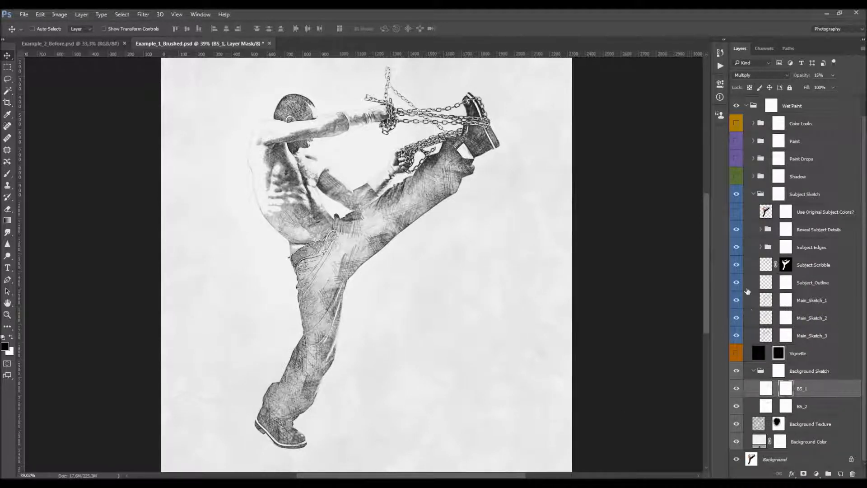
# - Enlarge the brush to 500 pixels on the Main_Sketch_1 mask and reselect that layer's content
pyautogui.click(787, 301)
pyautogui.press('b')
pyautogui.press(']')
pyautogui.moveTo(284, 373)
pyautogui.mouseDown()
pyautogui.moveTo(276, 421)
pyautogui.moveTo(300, 416)
pyautogui.mouseUp()
pyautogui.click(767, 300)
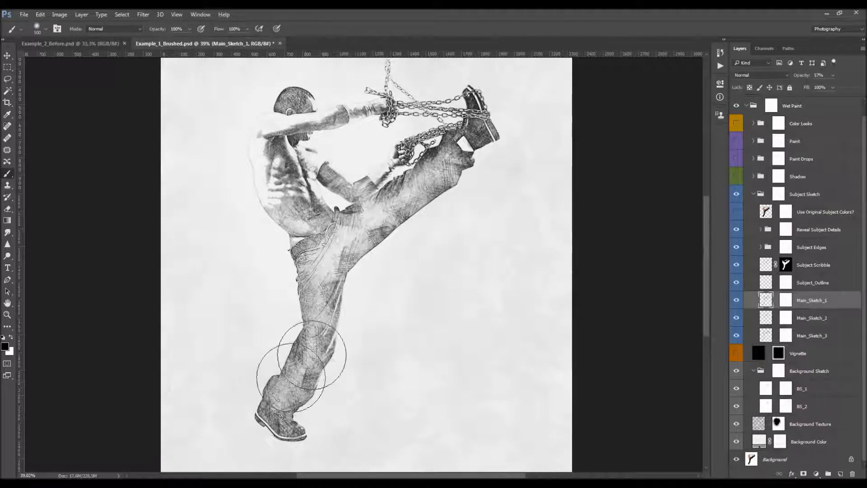
pyautogui.press('v')
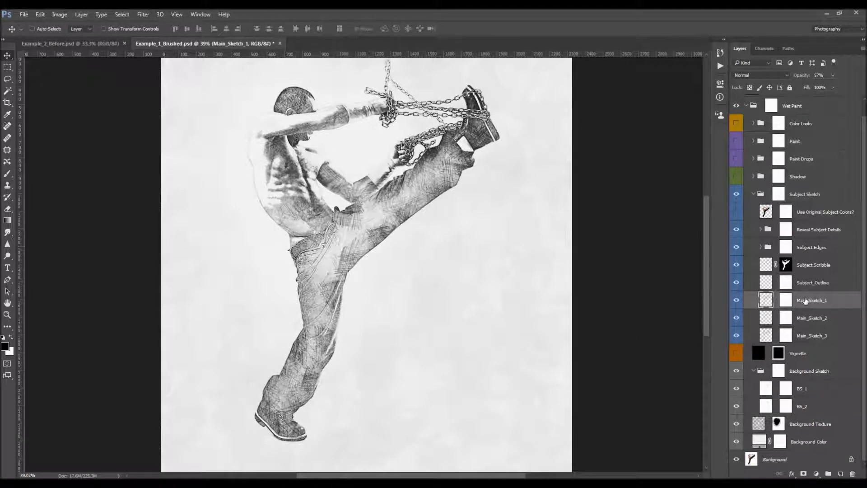
# - Expand the Subject Edges group and set the Black_Edges layer's opacity to 21%
pyautogui.click(817, 253)
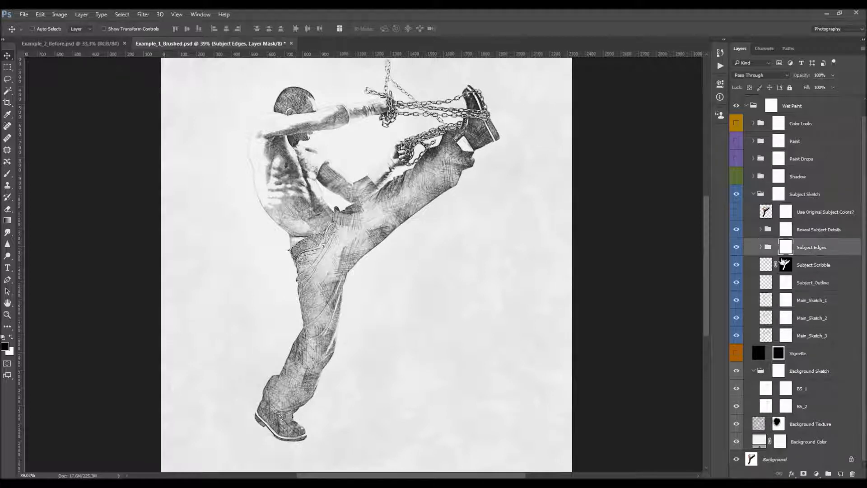
pyautogui.click(761, 247)
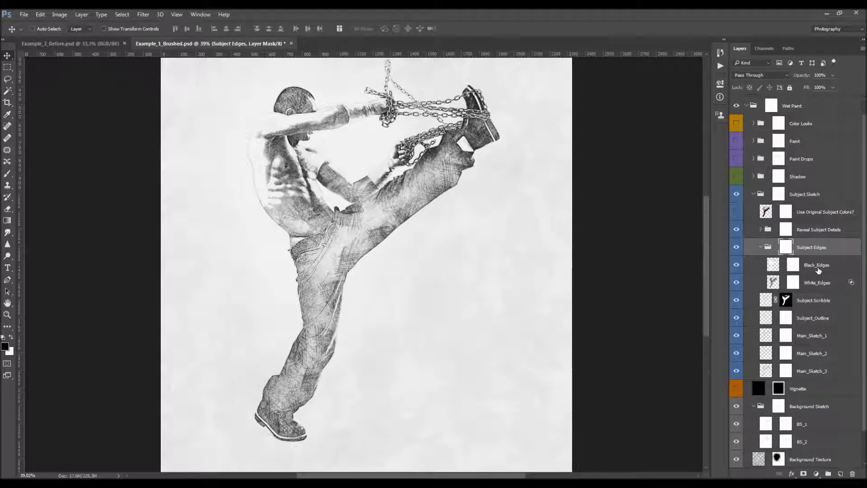
pyautogui.click(818, 267)
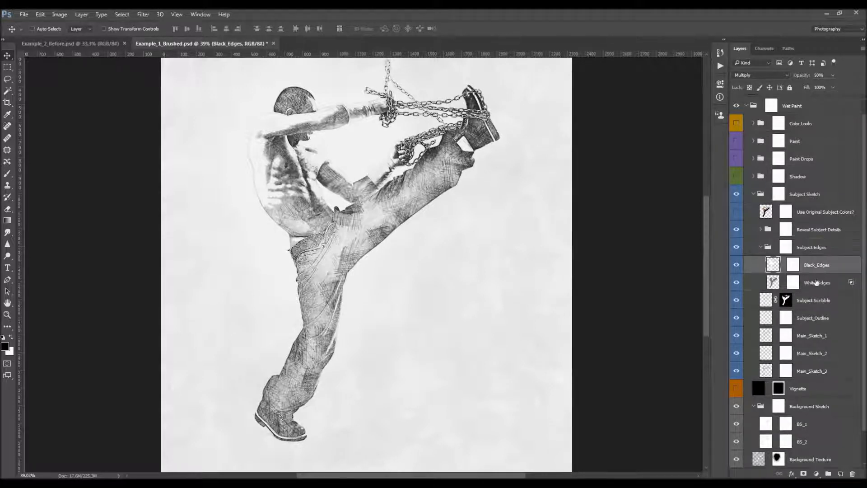
pyautogui.click(831, 283)
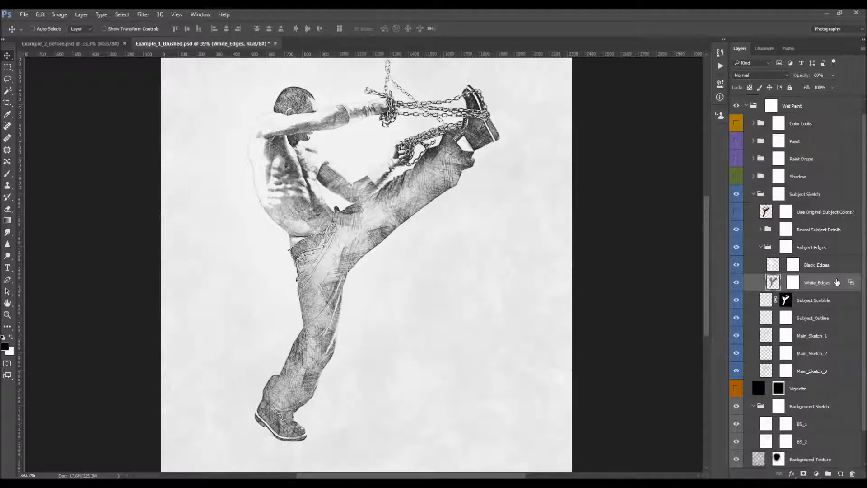
pyautogui.click(837, 270)
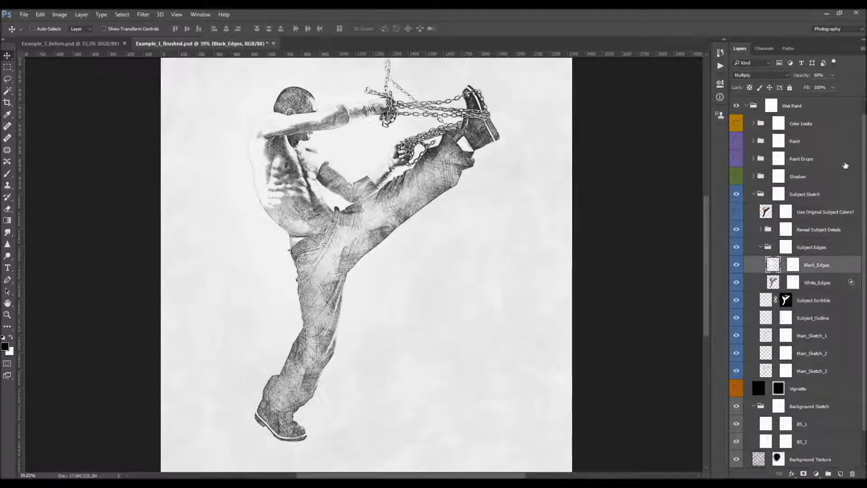
pyautogui.moveTo(623, 96); pyautogui.dragTo(623, 96)
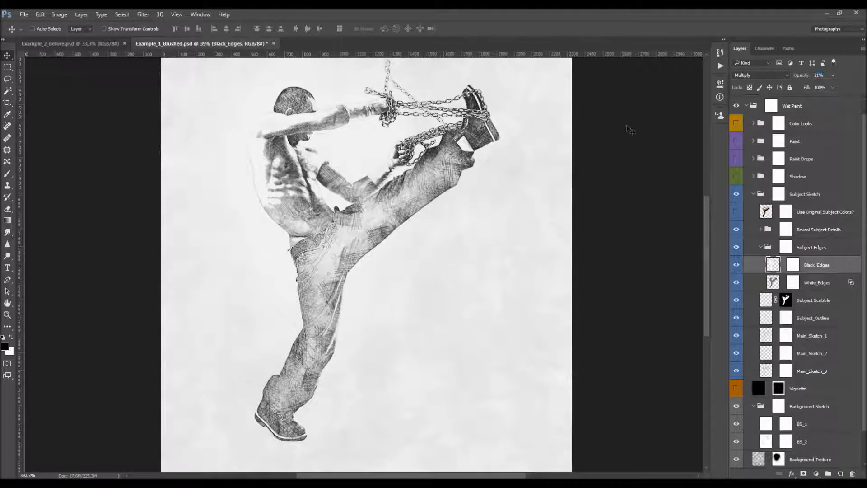
# - Set the White_Edges layer's opacity to 91% and collapse the Subject Edges group
pyautogui.click(829, 284)
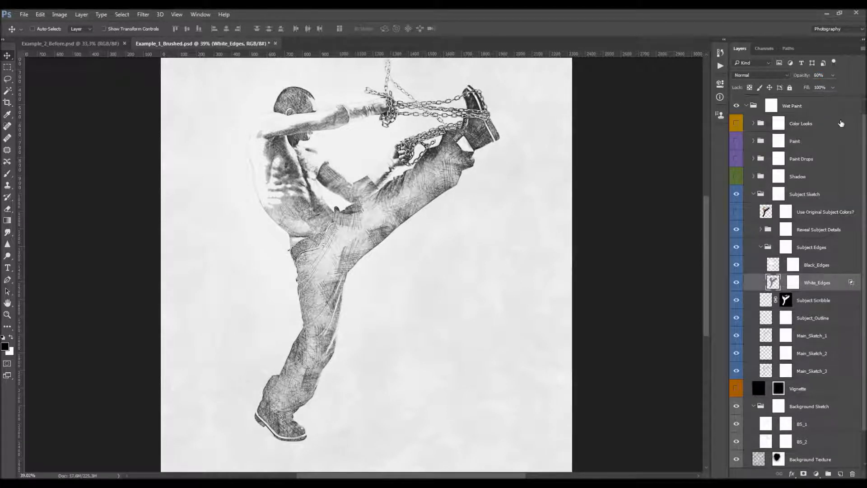
pyautogui.moveTo(803, 79)
pyautogui.mouseDown()
pyautogui.moveTo(854, 80)
pyautogui.moveTo(546, 97)
pyautogui.mouseUp()
pyautogui.moveTo(865, 95); pyautogui.dragTo(862, 97)
pyautogui.scroll(2, 293, 126)
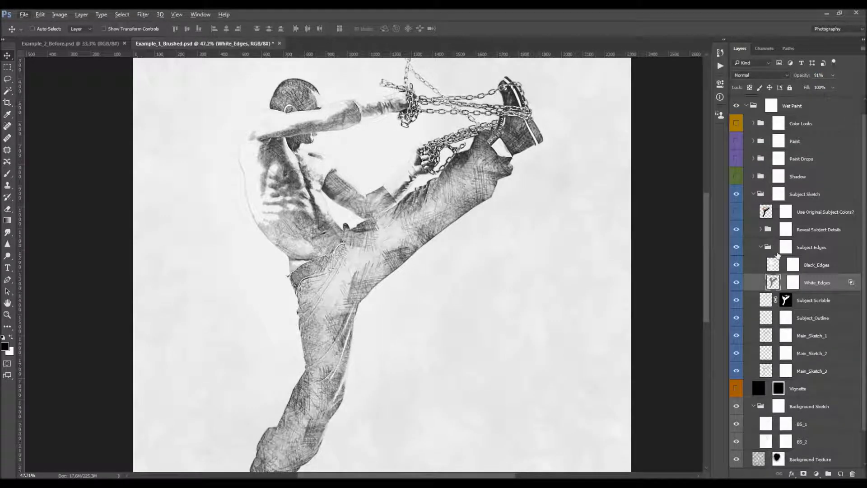
pyautogui.click(763, 248)
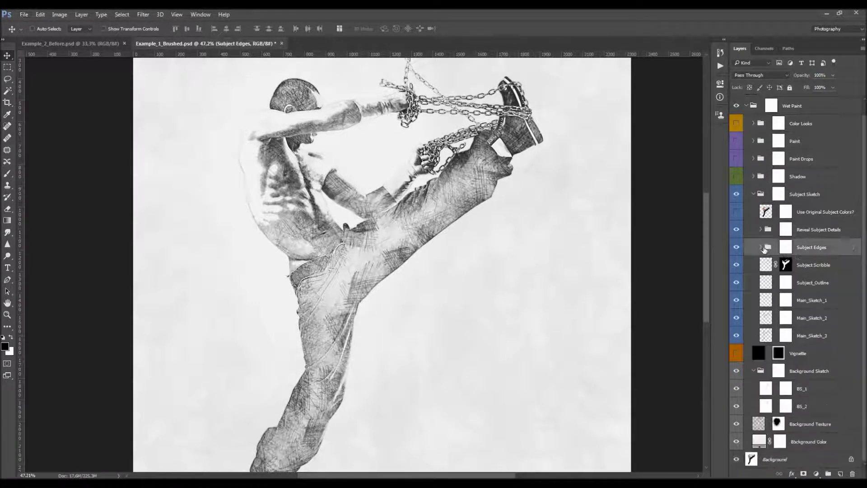
pyautogui.click(763, 248)
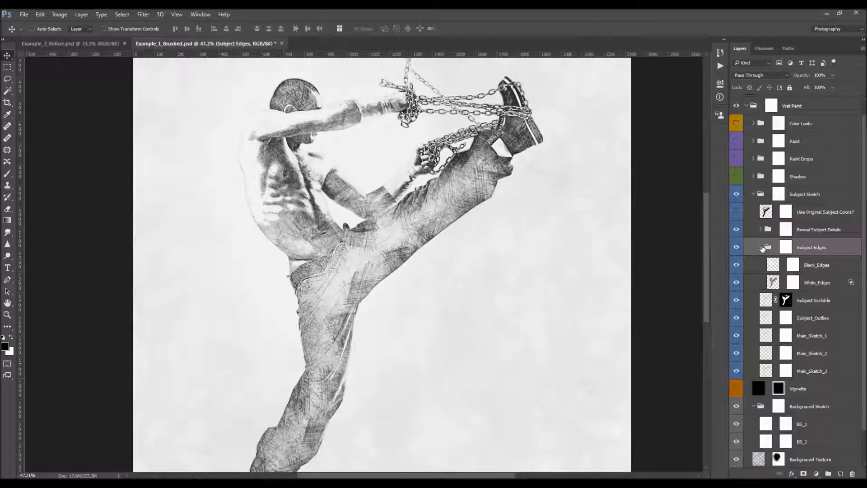
pyautogui.click(763, 247)
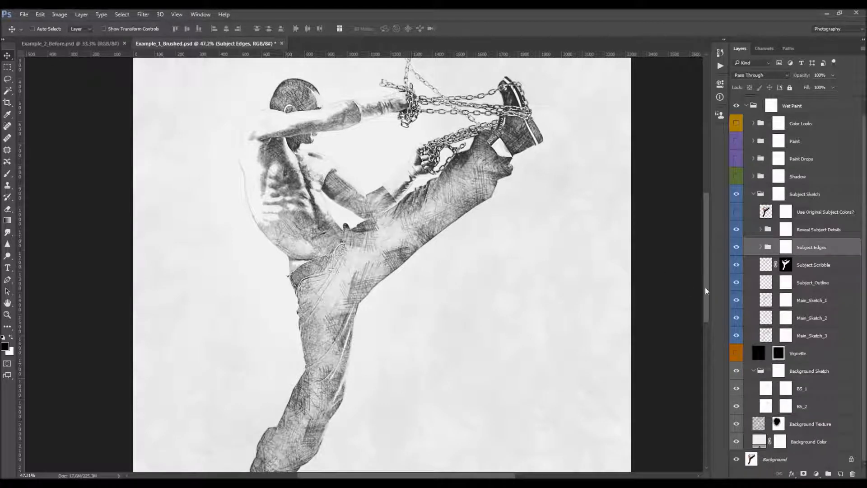
pyautogui.scroll(-1, 356, 145)
pyautogui.scroll(-2, 430, 214)
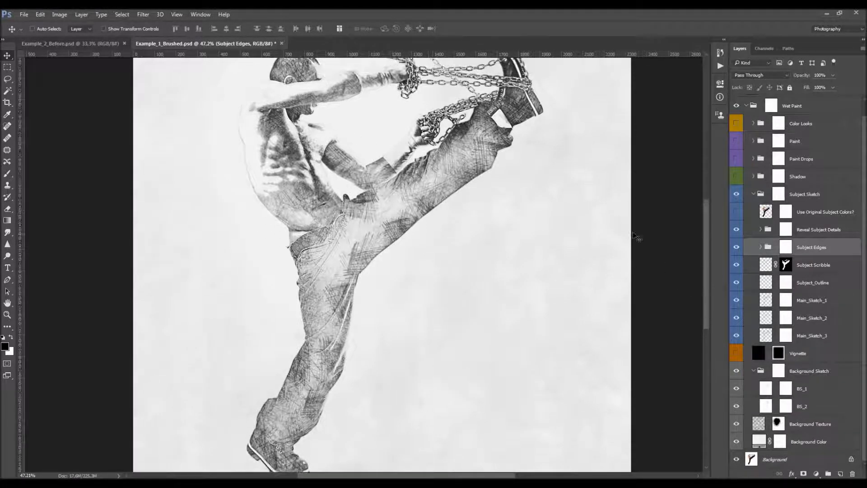
# - Expand the Reveal Subject Details group and toggle its visibility to check its effect on the subject
pyautogui.click(808, 231)
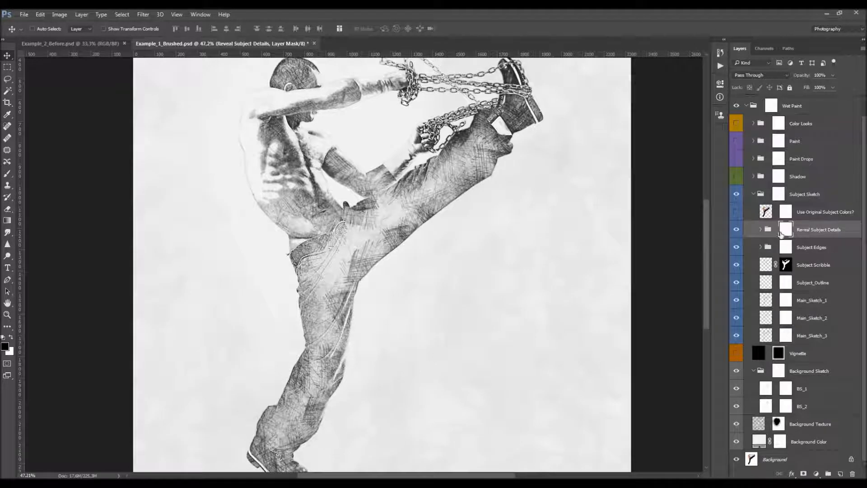
pyautogui.click(760, 230)
pyautogui.click(737, 229)
pyautogui.click(736, 230)
pyautogui.click(736, 230)
pyautogui.click(736, 230)
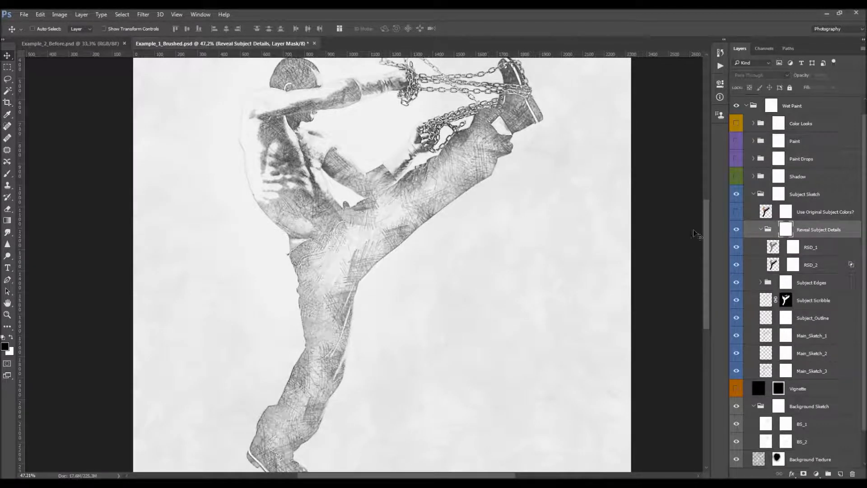
pyautogui.scroll(-2, 573, 235)
pyautogui.scroll(2, 573, 235)
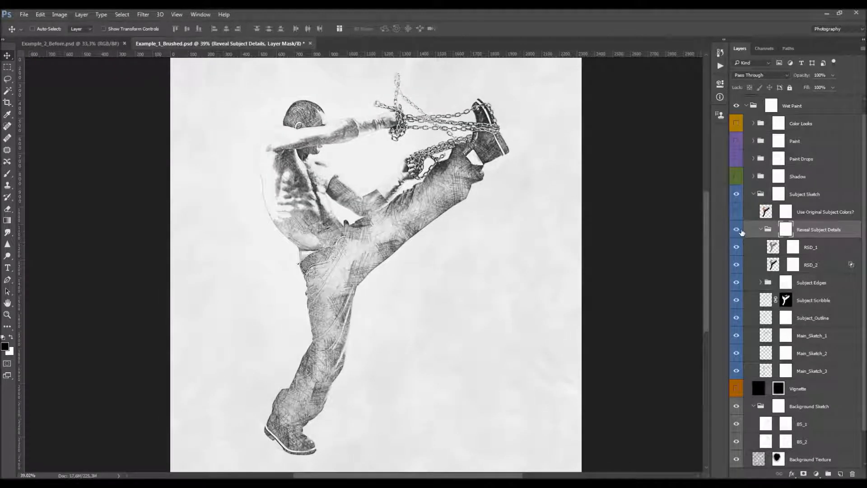
pyautogui.click(742, 232)
pyautogui.click(742, 232)
pyautogui.scroll(2, 329, 248)
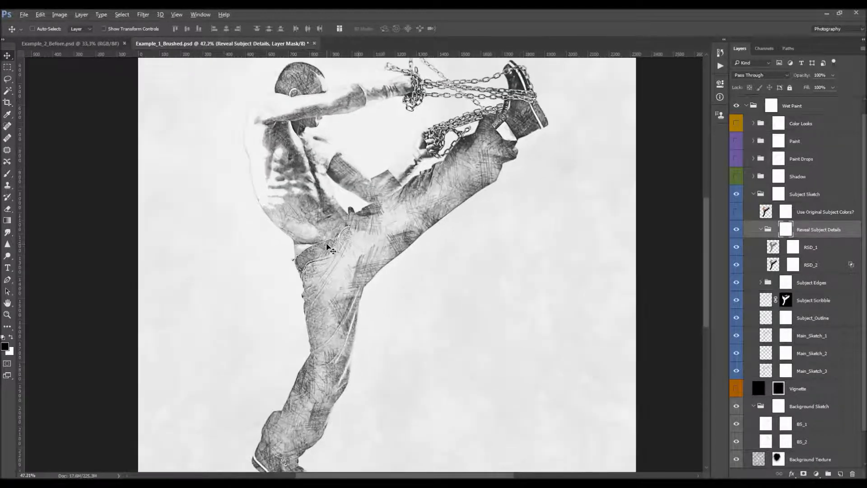
# - Toggle the RSD_1 layer to compare its effect and adjust its opacity
pyautogui.click(824, 248)
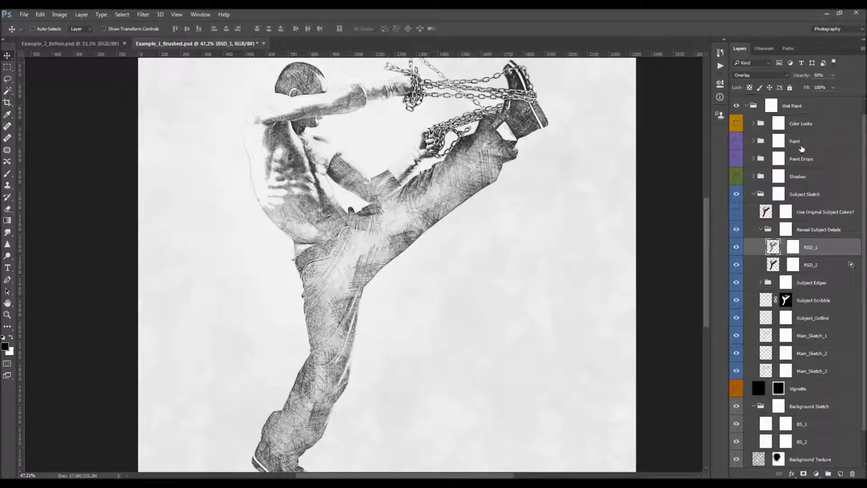
pyautogui.click(737, 247)
pyautogui.click(737, 247)
pyautogui.click(738, 247)
pyautogui.click(736, 247)
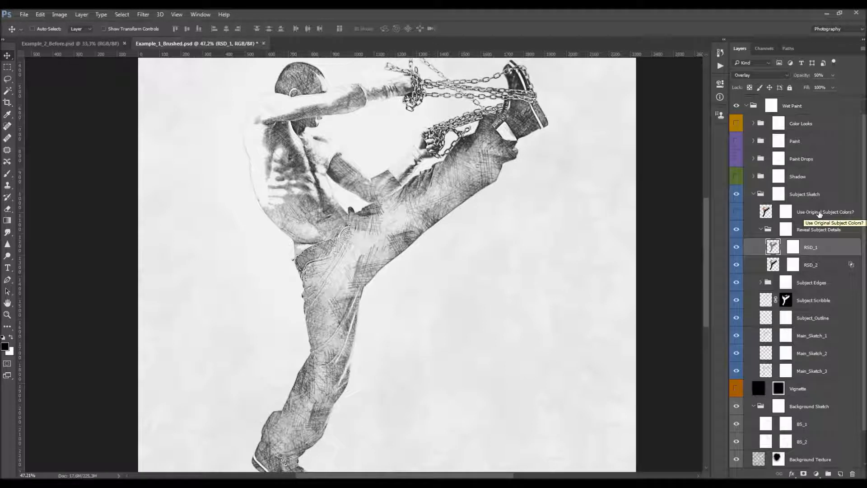
pyautogui.press('0')
pyautogui.moveTo(795, 95)
pyautogui.mouseDown()
pyautogui.moveTo(677, 97)
pyautogui.moveTo(701, 100)
pyautogui.mouseUp()
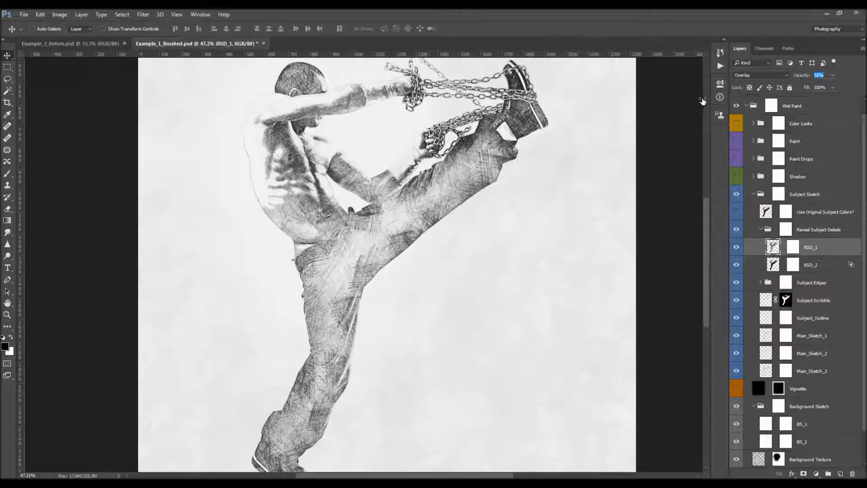
# - Set the RSD_2 layer's opacity to 43% and collapse the Reveal Subject Details group
pyautogui.click(840, 272)
pyautogui.moveTo(804, 76)
pyautogui.mouseDown()
pyautogui.moveTo(649, 88)
pyautogui.moveTo(856, 95)
pyautogui.mouseUp()
pyautogui.moveTo(636, 107); pyautogui.dragTo(640, 106)
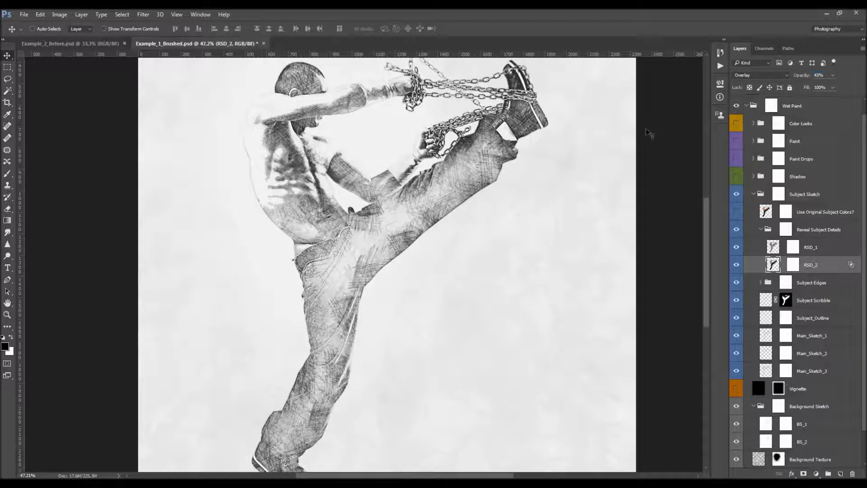
pyautogui.hotkey('ctrl', '-')
pyautogui.hotkey('ctrl', '0')
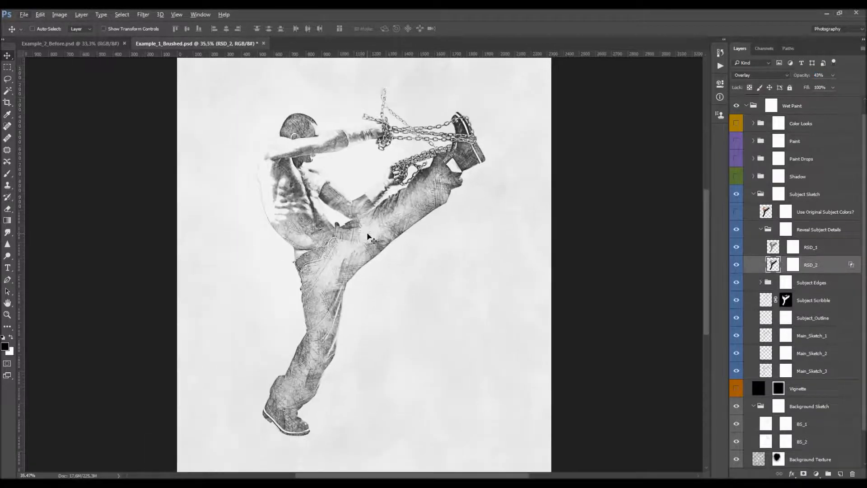
pyautogui.click(761, 229)
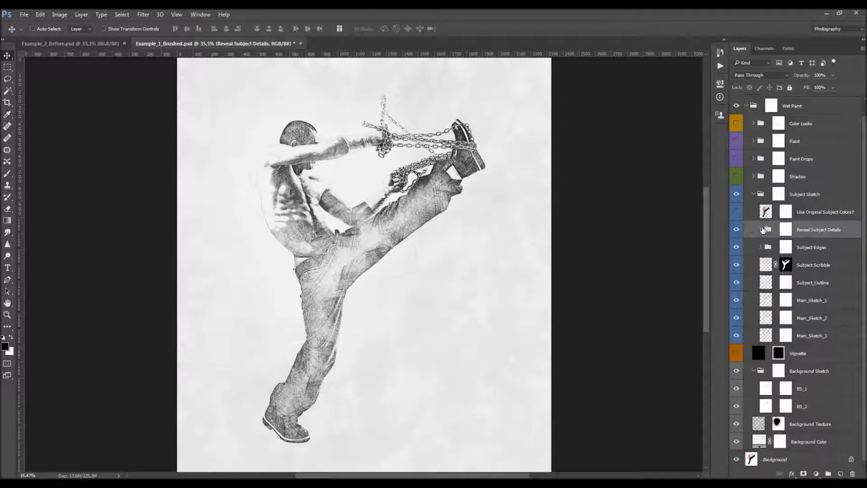
# - Show the Use Original Subject Colors? layer to bring the subject's original colors into the sketch
pyautogui.click(775, 217)
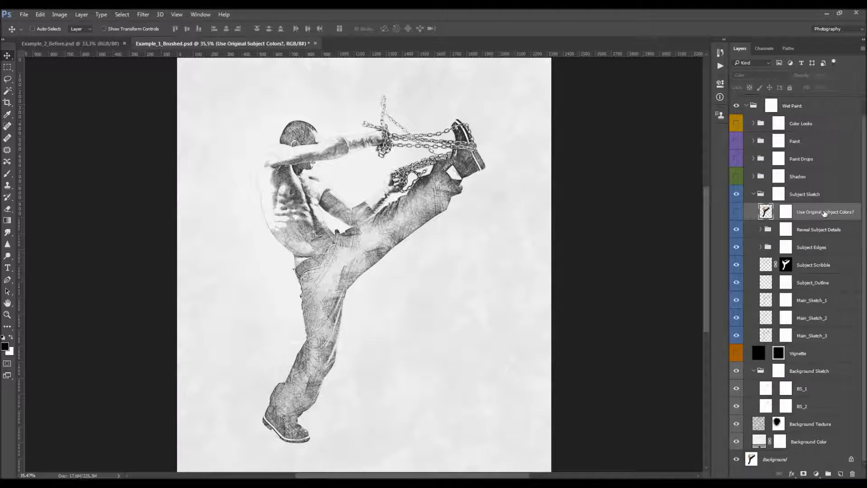
pyautogui.click(737, 211)
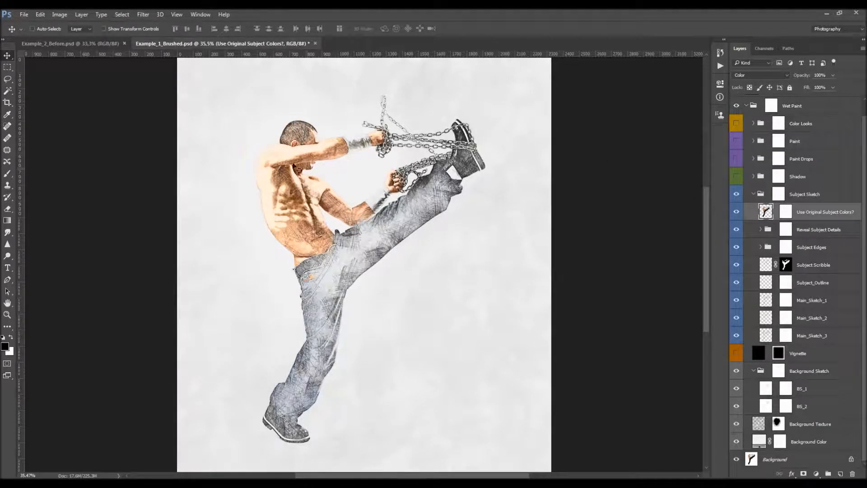
pyautogui.scroll(2, 296, 166)
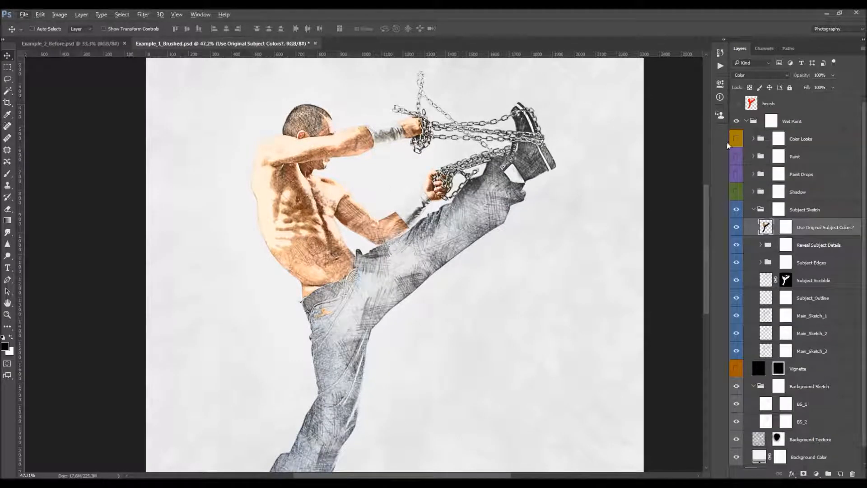
pyautogui.scroll(-4, 353, 198)
pyautogui.scroll(5, 384, 198)
# - Try the brush over the subject on the Use Original Subject Colors? layer mask
pyautogui.click(785, 227)
pyautogui.press('b')
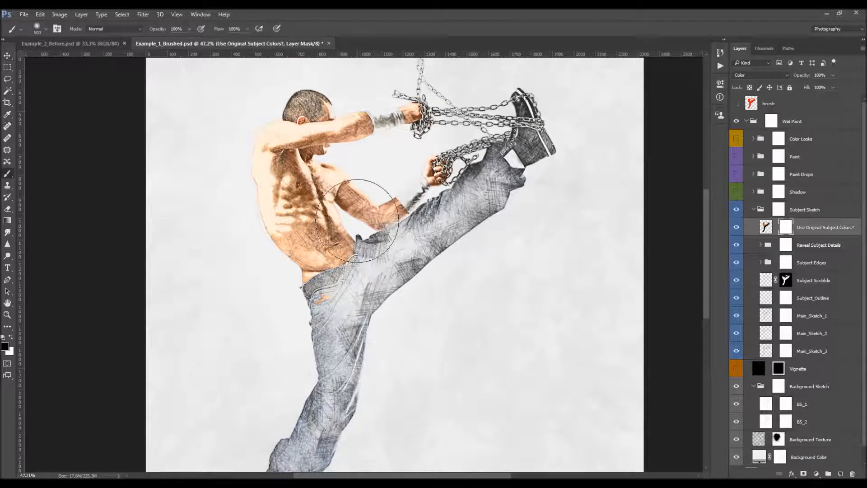
pyautogui.scroll(-4, 348, 195)
pyautogui.moveTo(300, 184); pyautogui.dragTo(271, 170)
pyautogui.scroll(-2, 271, 171)
pyautogui.hotkey('ctrl', 'BackSpace')
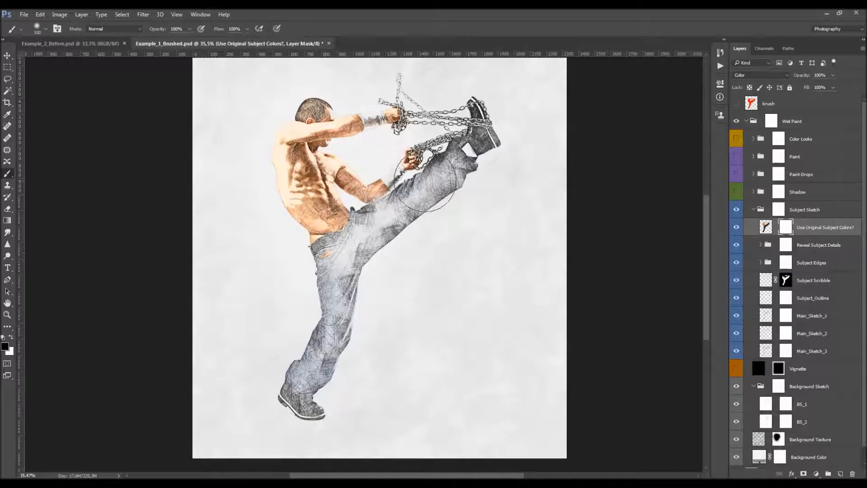
# - Duplicate the Use Original Subject Colors? layer
pyautogui.press('v')
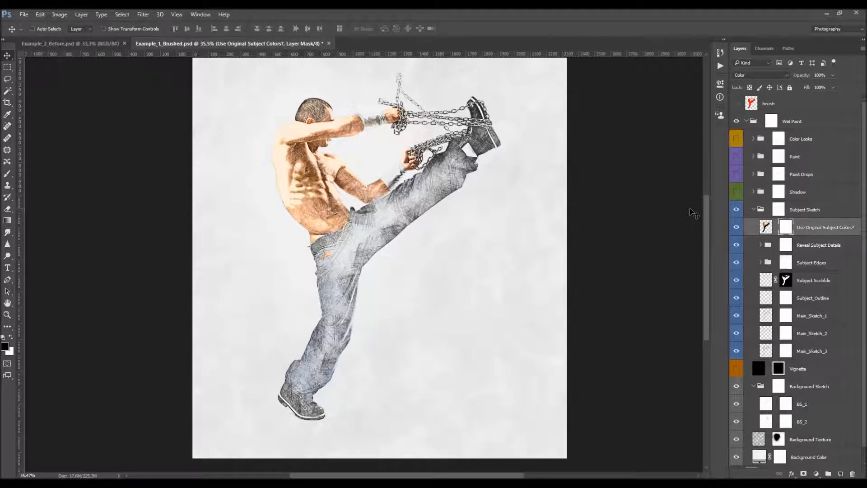
pyautogui.hotkey('ctrl', 'j')
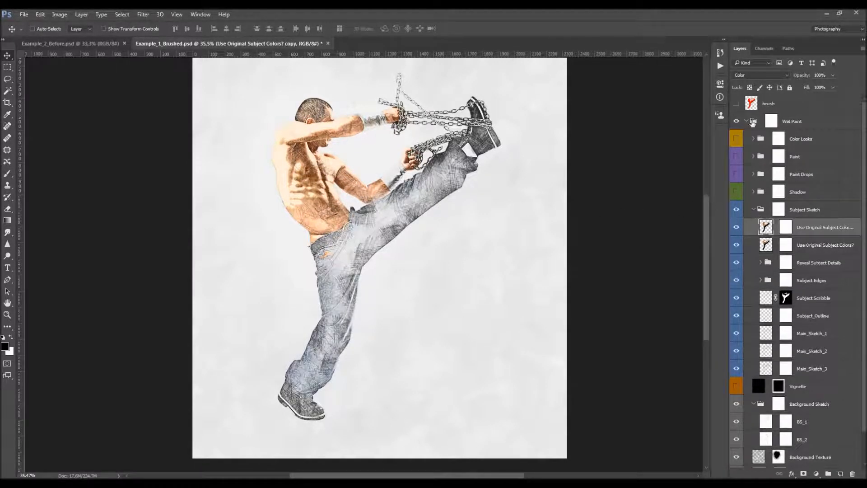
# - Try the Soft Light blend mode on the duplicated Use Original Subject Colors? layer and delete the duplicate
pyautogui.click(753, 78)
pyautogui.click(746, 173)
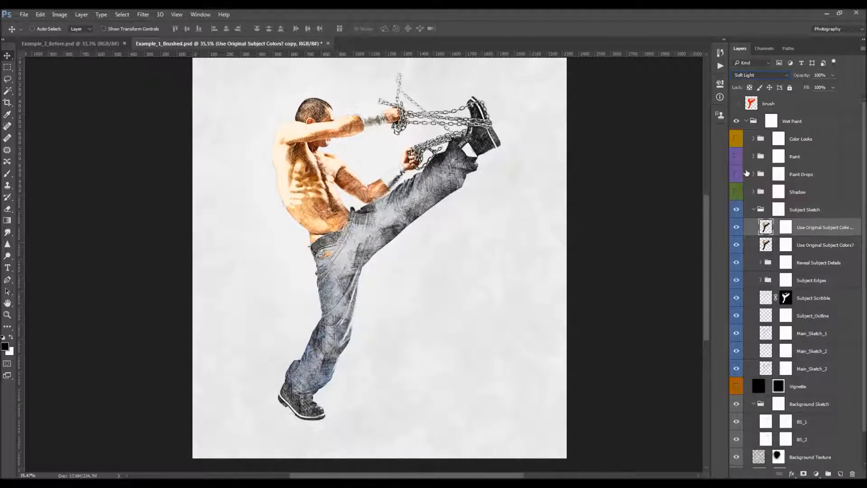
pyautogui.click(736, 229)
pyautogui.click(735, 230)
pyautogui.scroll(1, 338, 167)
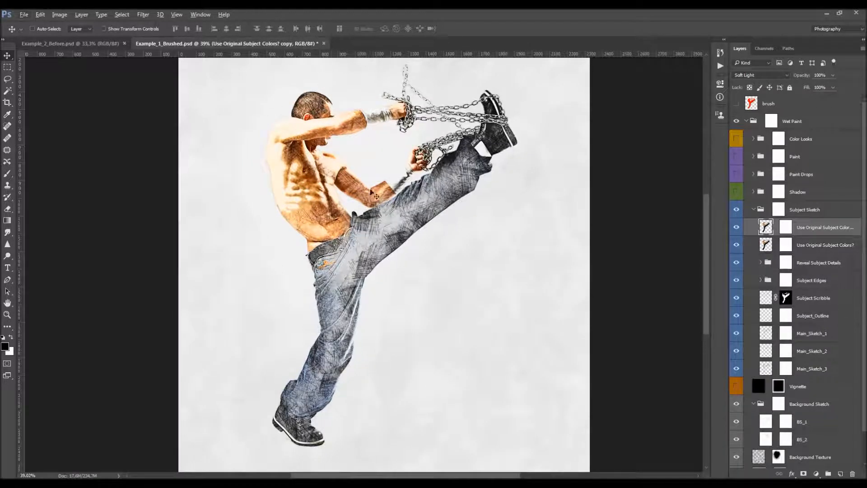
pyautogui.press('Delete')
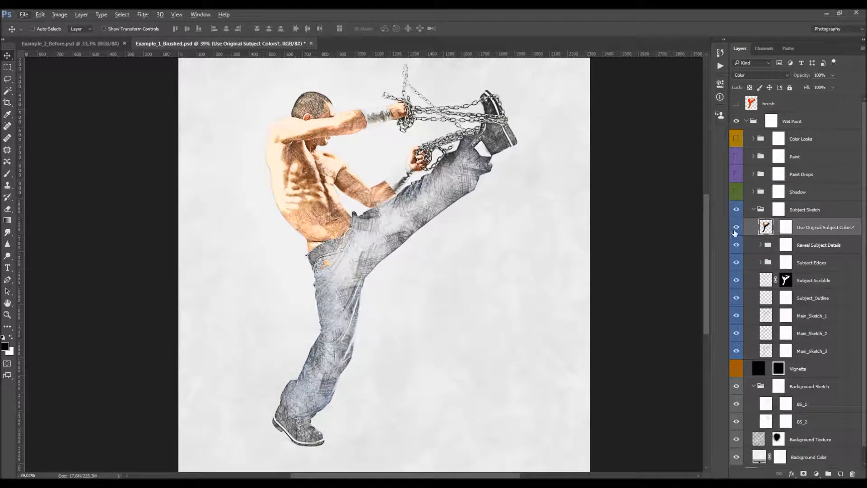
# - Hide the Use Original Subject Colors? layer and collapse the Subject Sketch and Background Sketch groups
pyautogui.click(735, 230)
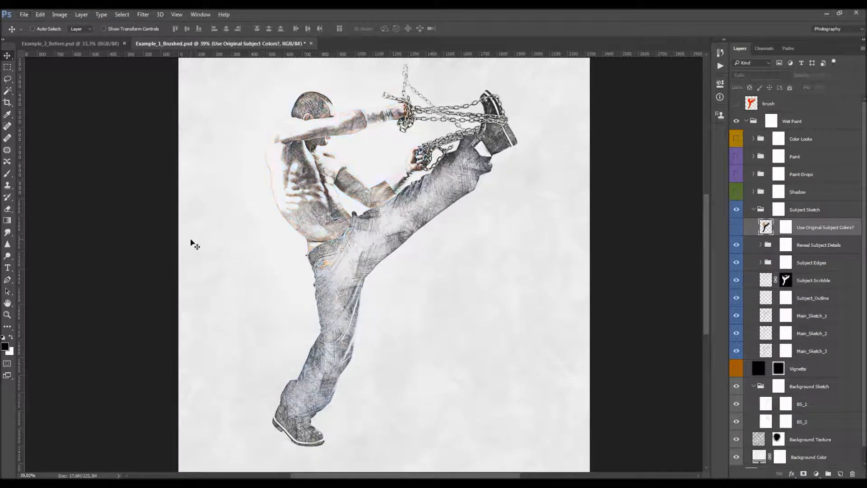
pyautogui.click(755, 210)
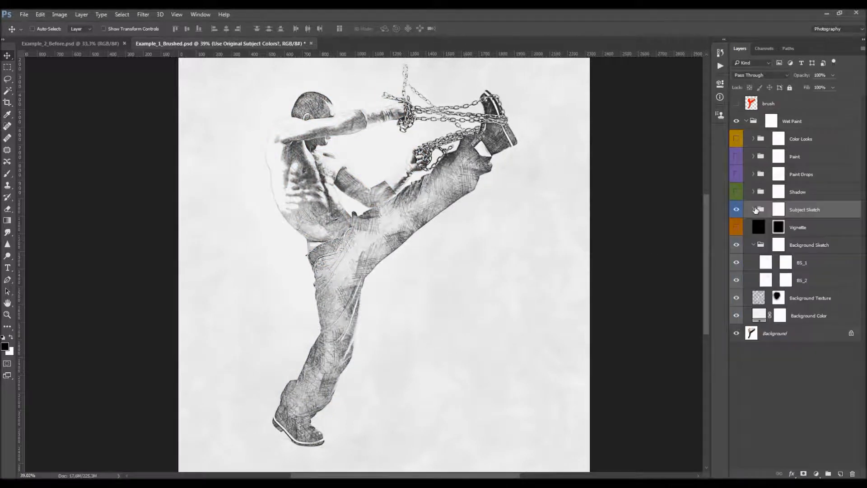
pyautogui.click(754, 244)
# - Try brushing black over the subject's legs on the Subject Sketch group mask to hide the sketch there
pyautogui.click(778, 209)
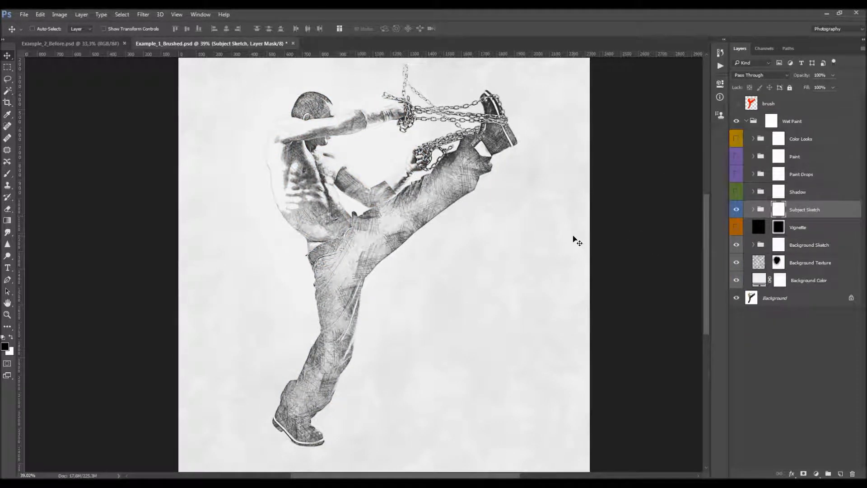
pyautogui.press('b')
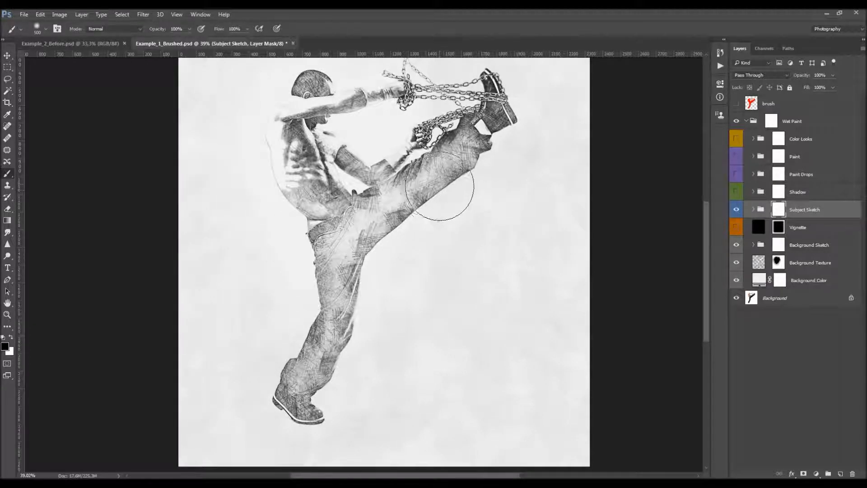
pyautogui.rightClick(410, 192)
pyautogui.press('Escape')
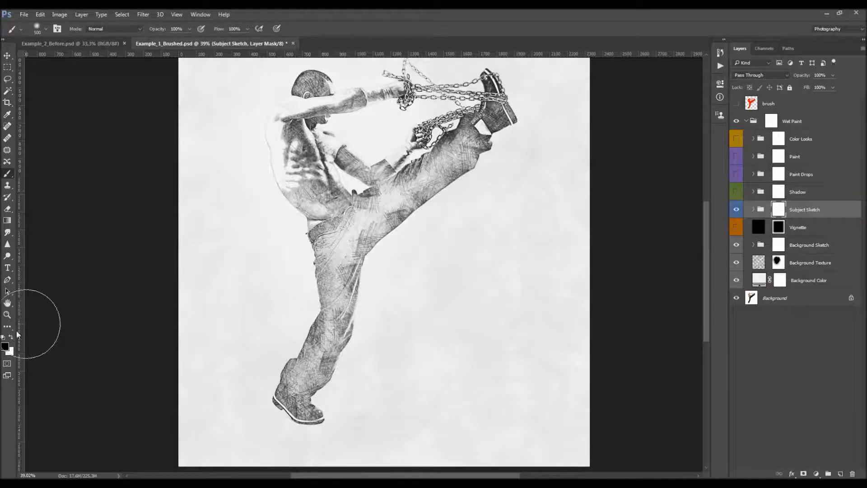
pyautogui.moveTo(337, 285)
pyautogui.mouseDown()
pyautogui.moveTo(293, 433)
pyautogui.moveTo(354, 281)
pyautogui.moveTo(345, 285)
pyautogui.moveTo(401, 238)
pyautogui.moveTo(485, 134)
pyautogui.moveTo(474, 213)
pyautogui.mouseUp()
pyautogui.scroll(-2, 426, 203)
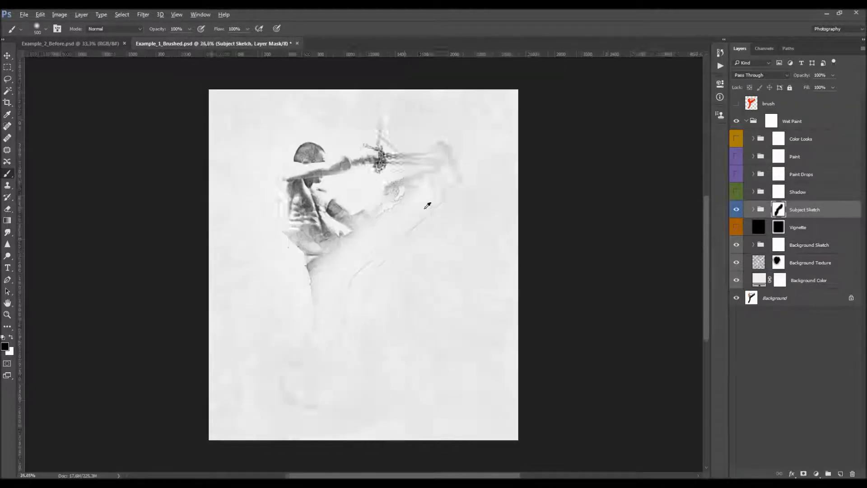
pyautogui.scroll(1, 338, 250)
pyautogui.scroll(1, 312, 267)
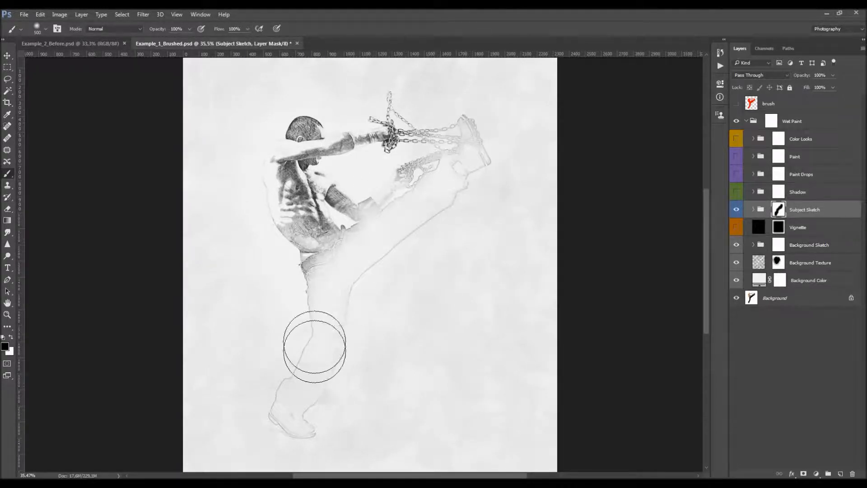
# - Compare the masked artwork with the Background Sketch and Subject Sketch groups switched off and on
pyautogui.click(736, 245)
pyautogui.click(737, 245)
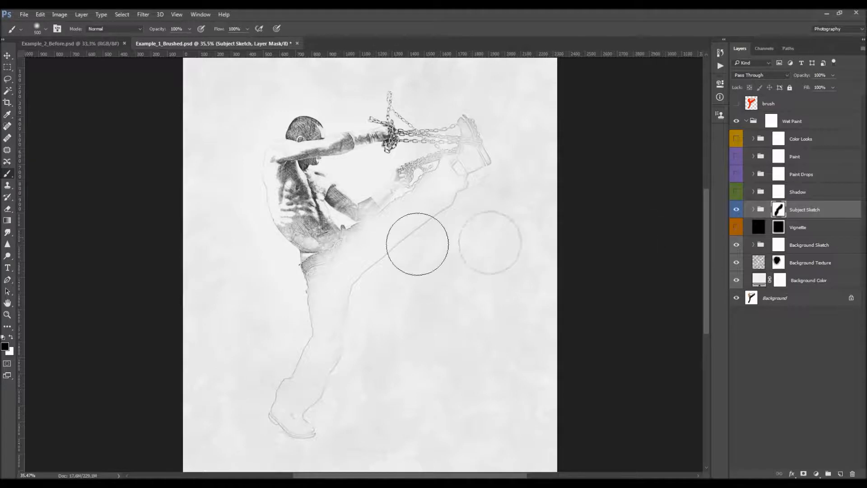
pyautogui.moveTo(441, 190); pyautogui.dragTo(471, 161)
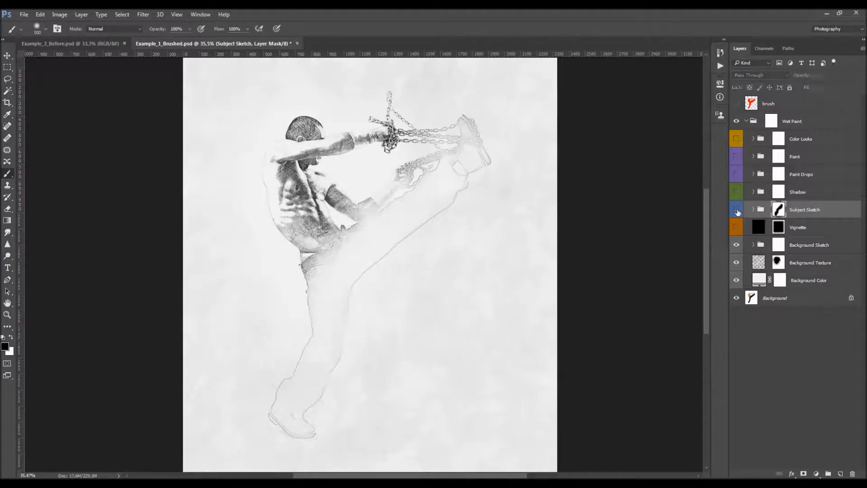
pyautogui.moveTo(348, 155)
pyautogui.mouseDown()
pyautogui.moveTo(354, 189)
pyautogui.moveTo(280, 182)
pyautogui.mouseUp()
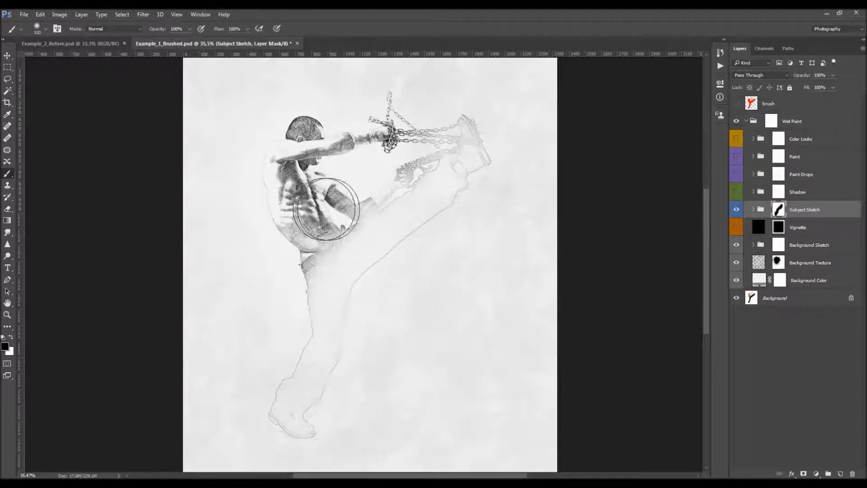
pyautogui.press('v')
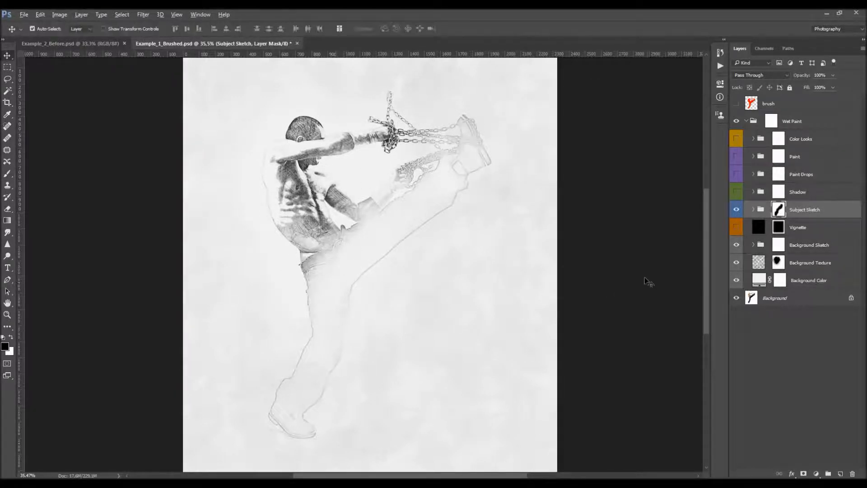
# - Undo the brushing on the Subject Sketch group mask
pyautogui.hotkey('ctrl', 'z')
pyautogui.hotkey('ctrl', 'alt', 'z')
pyautogui.hotkey('ctrl', 'alt', 'z')
pyautogui.hotkey('ctrl', 'alt', 'z')
pyautogui.hotkey('ctrl', 'alt', 'z')
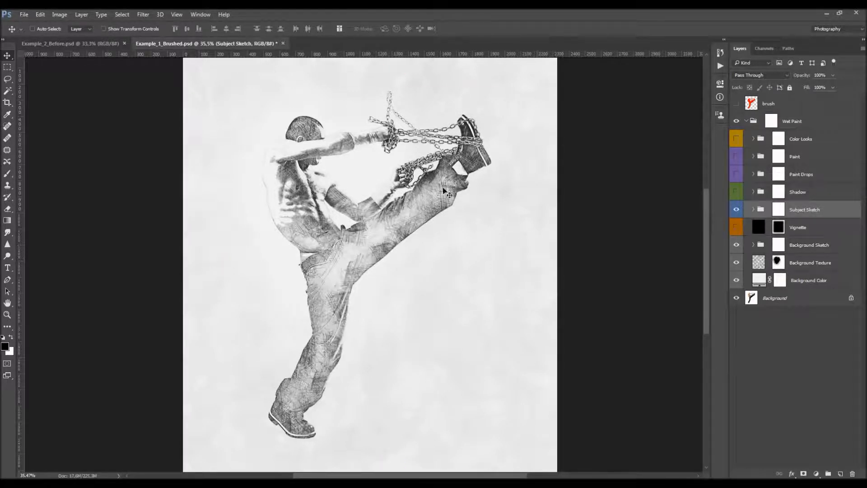
# - Show the Vignette layer and try adjusting its opacity
pyautogui.click(759, 230)
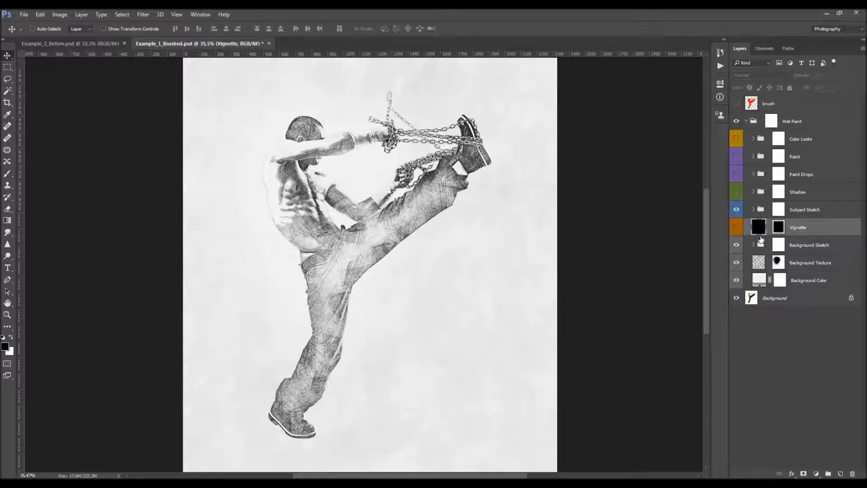
pyautogui.click(736, 228)
pyautogui.scroll(-2, 411, 195)
pyautogui.scroll(1, 381, 202)
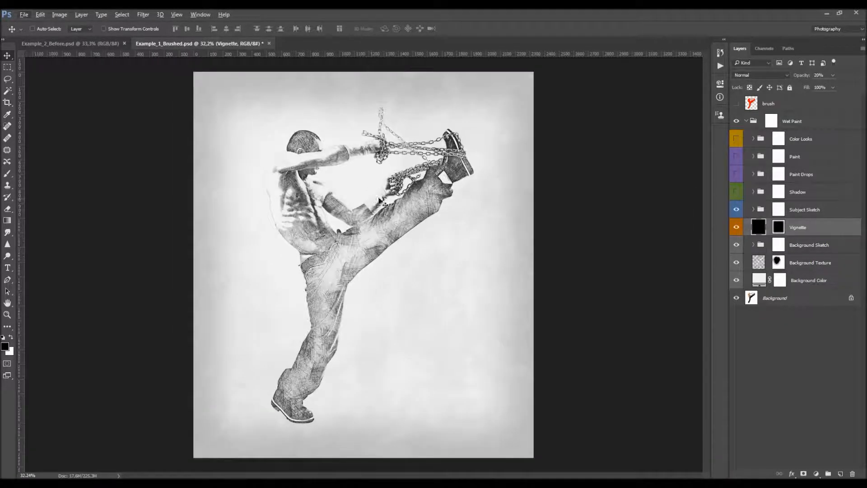
pyautogui.moveTo(803, 75); pyautogui.dragTo(785, 80)
pyautogui.moveTo(336, 106); pyautogui.dragTo(286, 127)
pyautogui.moveTo(286, 127); pyautogui.dragTo(287, 127)
pyautogui.click(738, 227)
# - Show the Shadow group and expand it
pyautogui.click(790, 190)
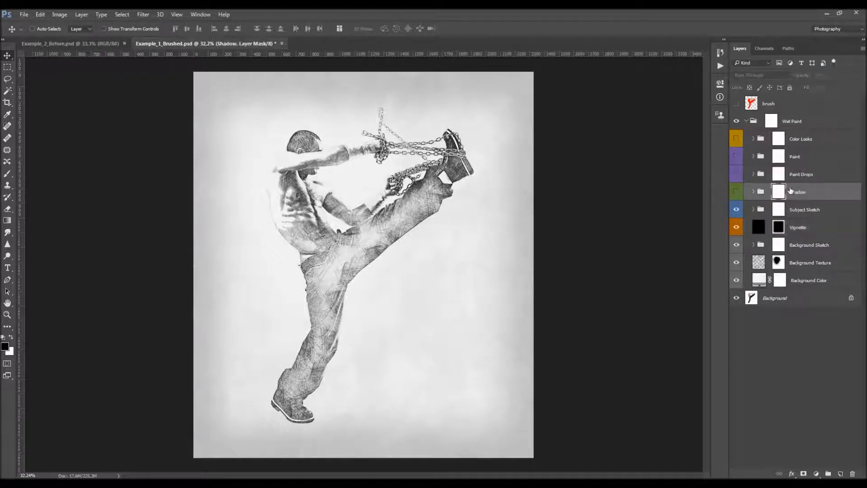
pyautogui.click(736, 192)
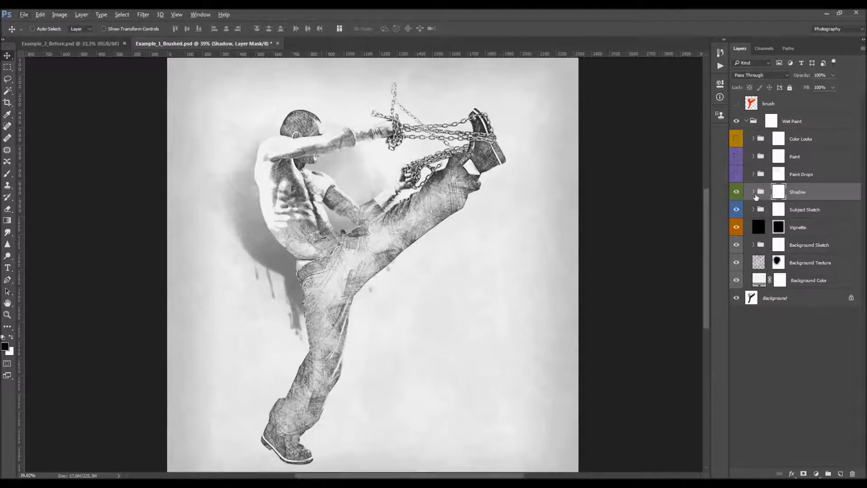
pyautogui.click(754, 192)
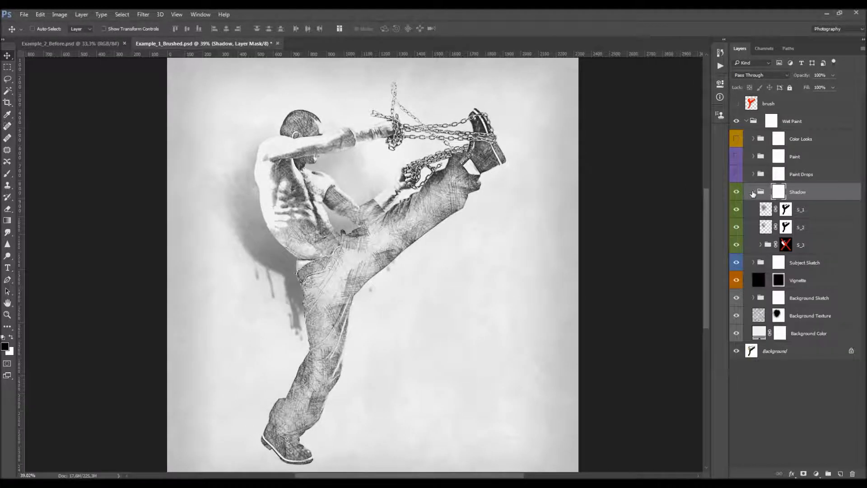
# - Check what S_1, S_2 and S_3 each add to the shadow by toggling their visibility, and collapse the Shadow group
pyautogui.click(736, 210)
pyautogui.click(736, 227)
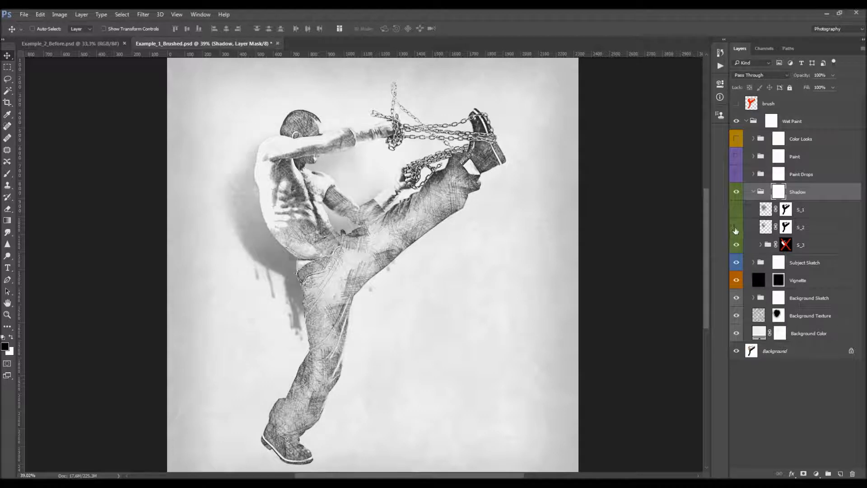
pyautogui.moveTo(737, 245); pyautogui.dragTo(737, 216)
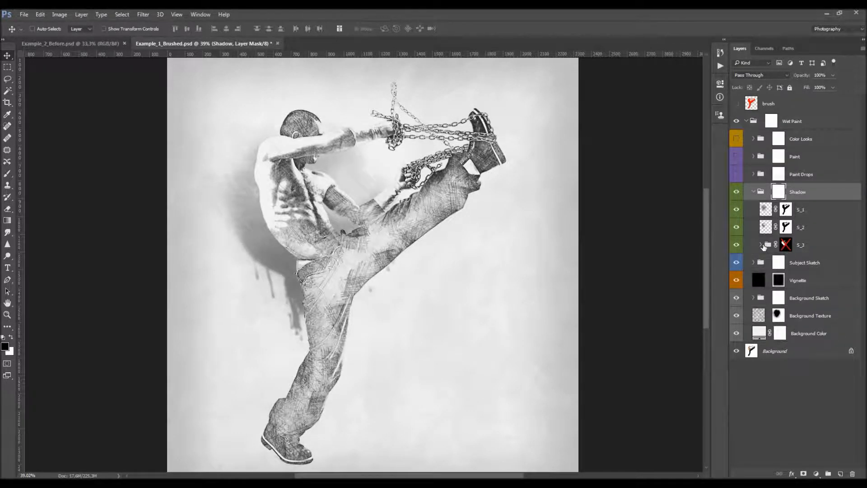
pyautogui.click(760, 244)
pyautogui.click(737, 264)
pyautogui.click(737, 263)
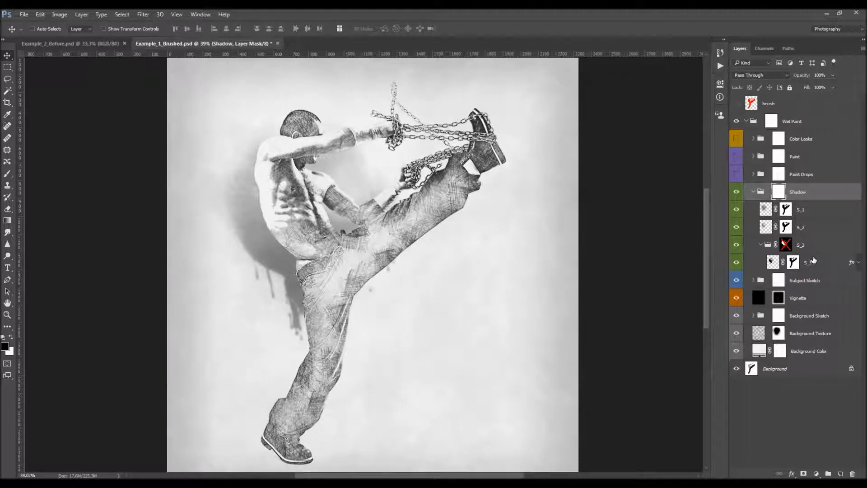
pyautogui.click(754, 193)
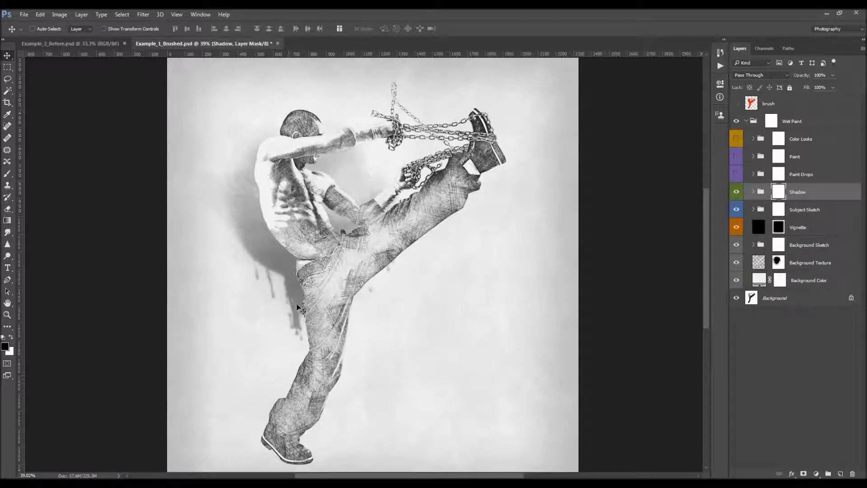
# - Show the Paint and Paint Drops groups, and hide Paint Drops again
pyautogui.moveTo(733, 162); pyautogui.dragTo(735, 175)
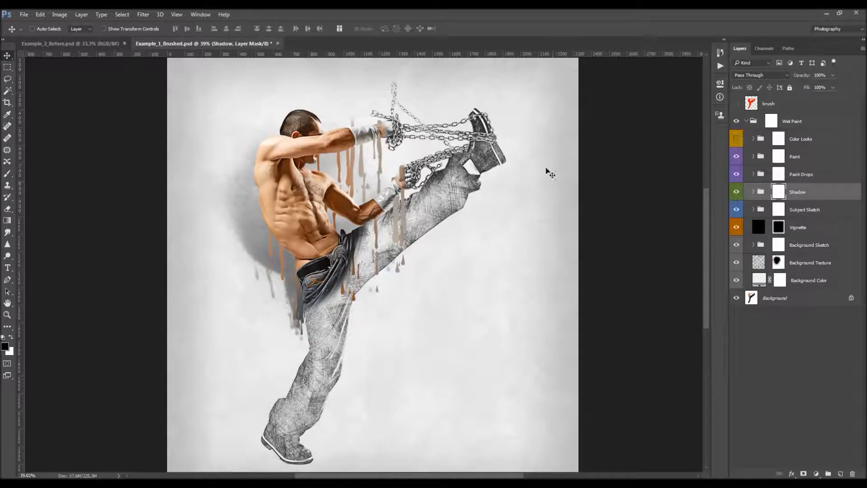
pyautogui.click(739, 175)
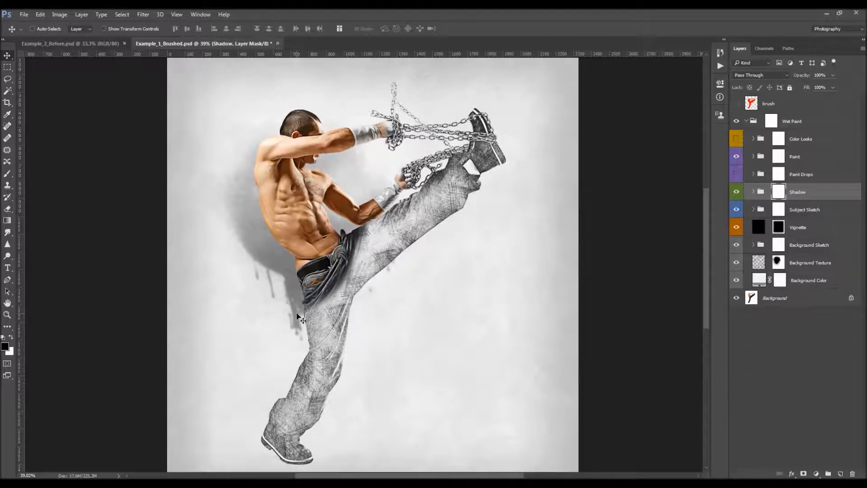
# - Examine the actions in the Wet Paint set, including the Update Shadow variants
pyautogui.click(721, 67)
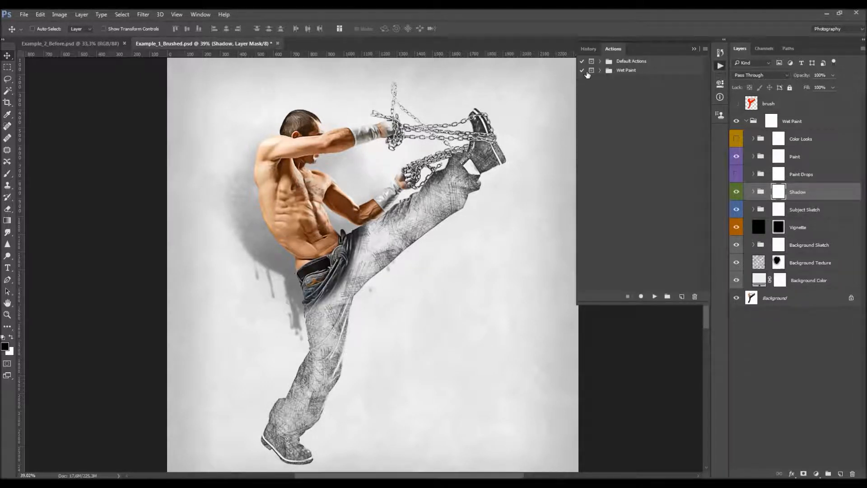
pyautogui.click(600, 70)
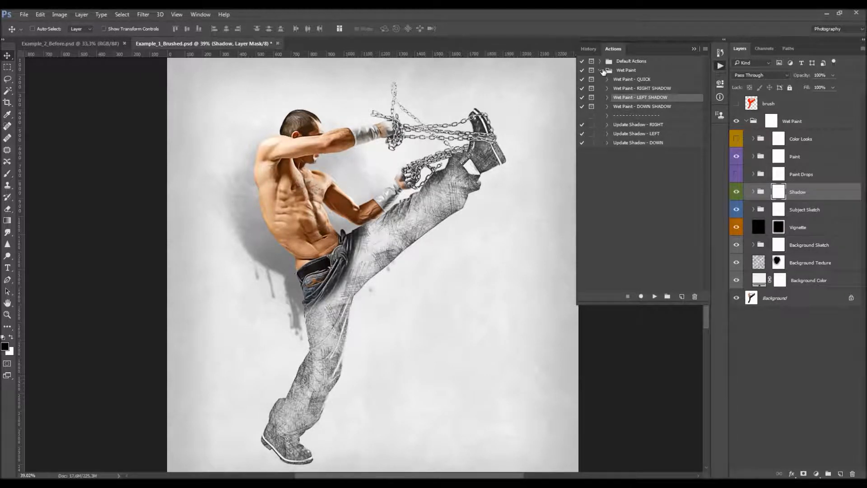
pyautogui.click(601, 70)
pyautogui.click(694, 49)
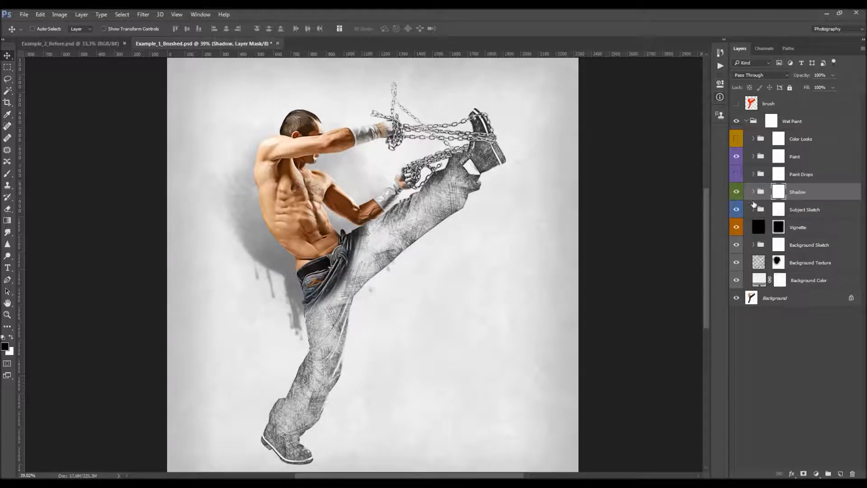
# - Temporarily enable the layer mask of the S_3 group inside the Shadow group, disable it again and collapse Shadow
pyautogui.click(753, 192)
pyautogui.click(785, 245)
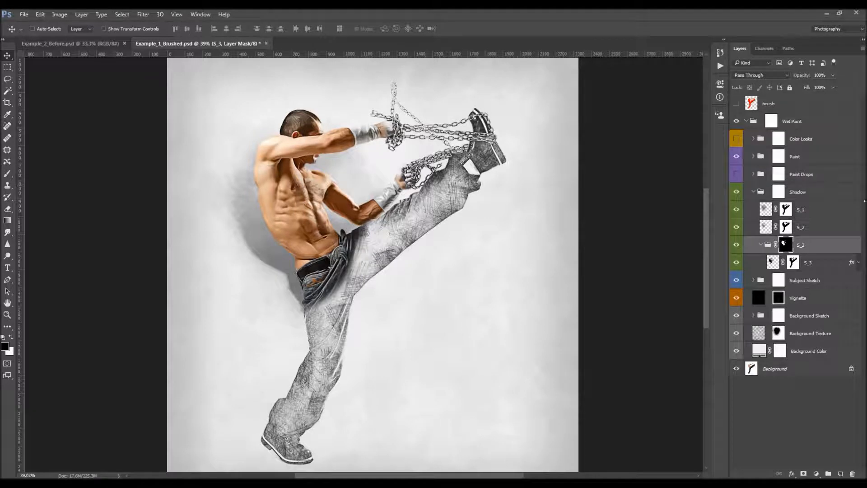
pyautogui.keyDown('shift'); pyautogui.click(786, 244); pyautogui.keyUp('shift')
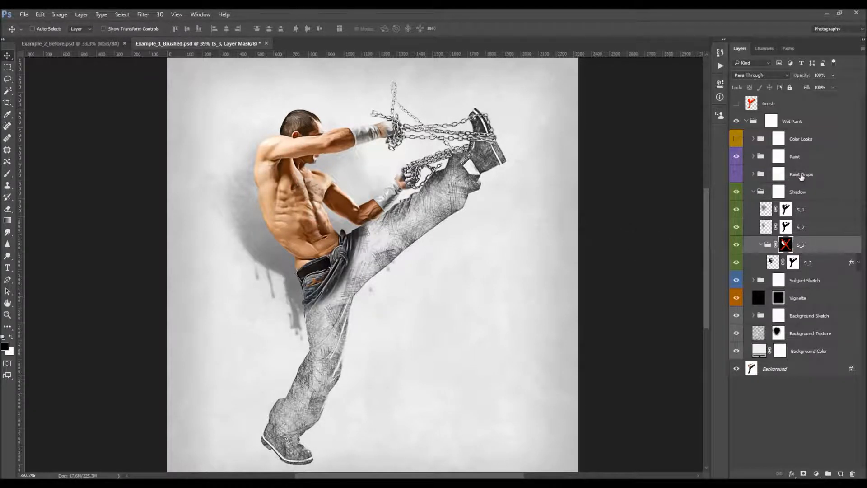
pyautogui.click(760, 192)
pyautogui.click(754, 192)
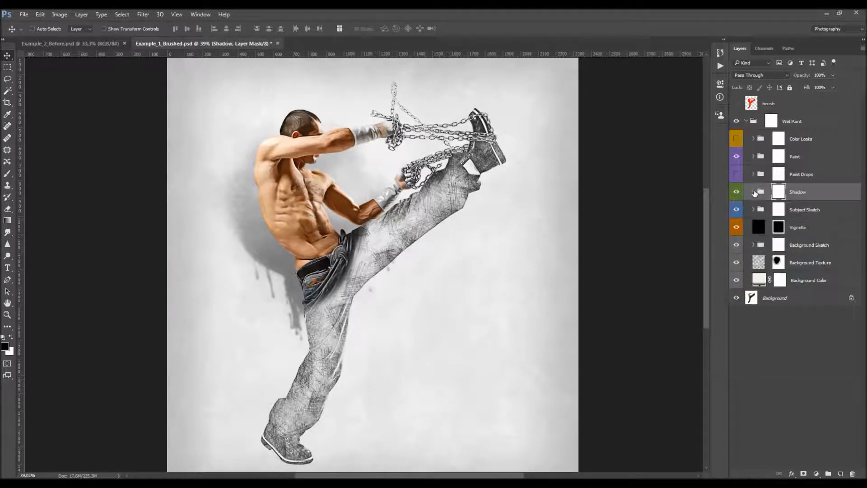
# - Hide the Shadow group and show the Paint Drops group
pyautogui.click(737, 193)
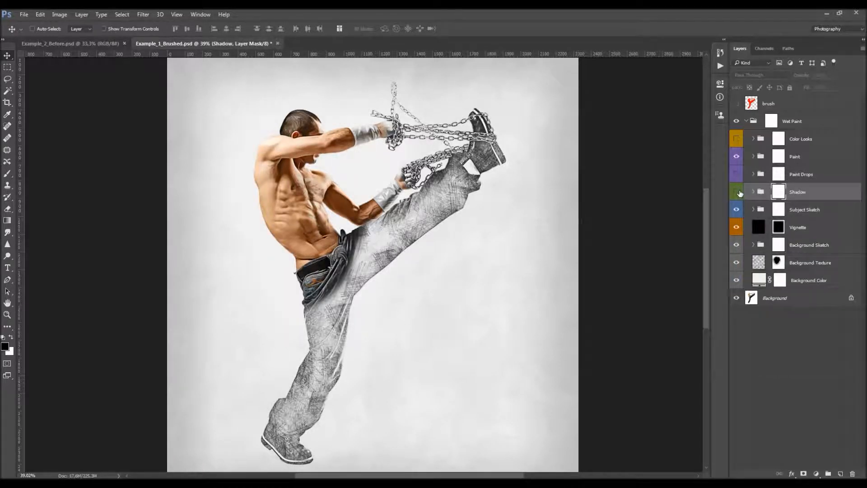
pyautogui.click(736, 174)
pyautogui.click(762, 175)
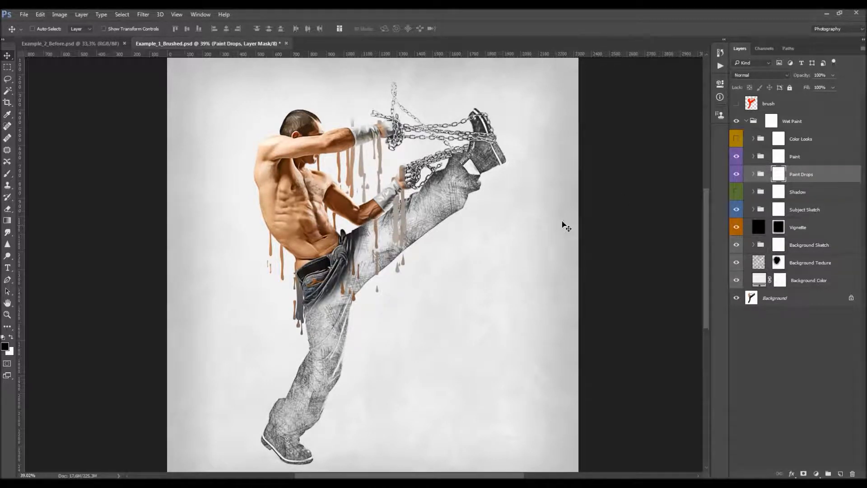
# - Hide the Paint Drops group and expand the Paint group
pyautogui.click(753, 192)
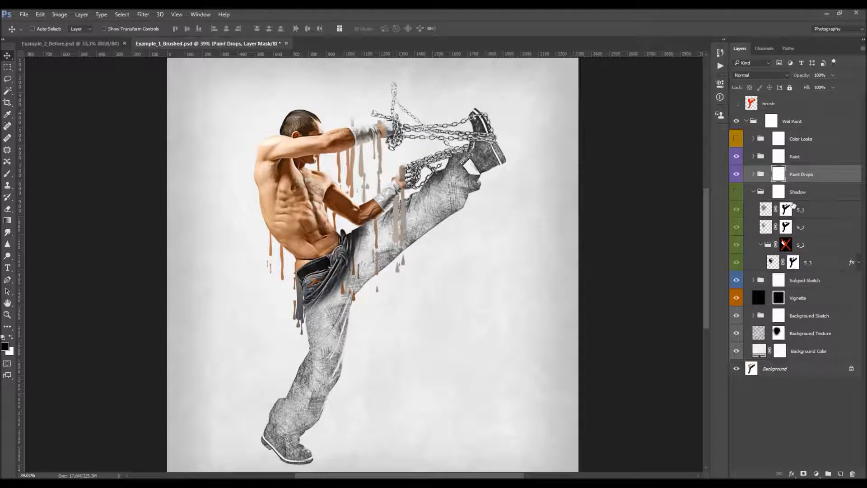
pyautogui.click(753, 192)
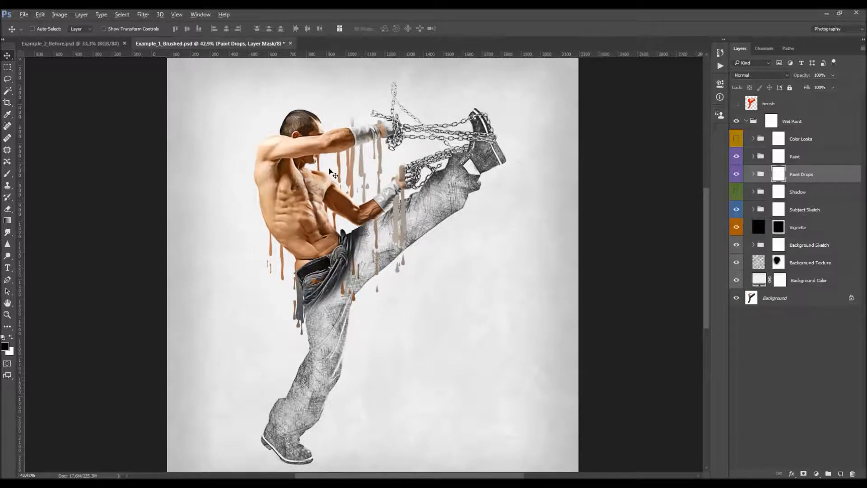
pyautogui.scroll(1, 412, 143)
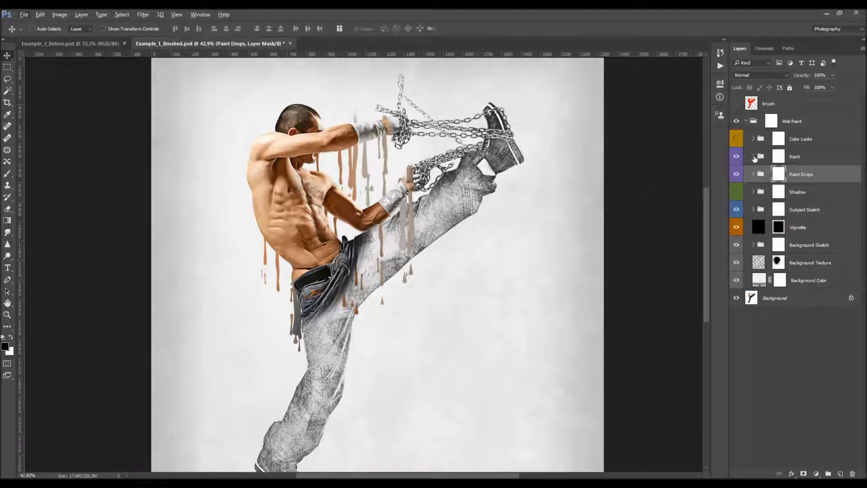
pyautogui.click(737, 174)
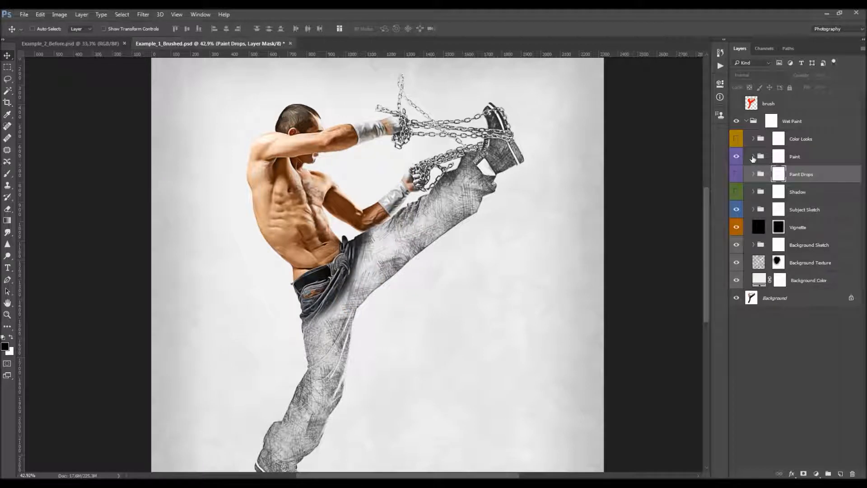
pyautogui.click(753, 157)
# - Try painting black over the belt area on the Paint group's layer mask, and undo the stroke
pyautogui.click(779, 158)
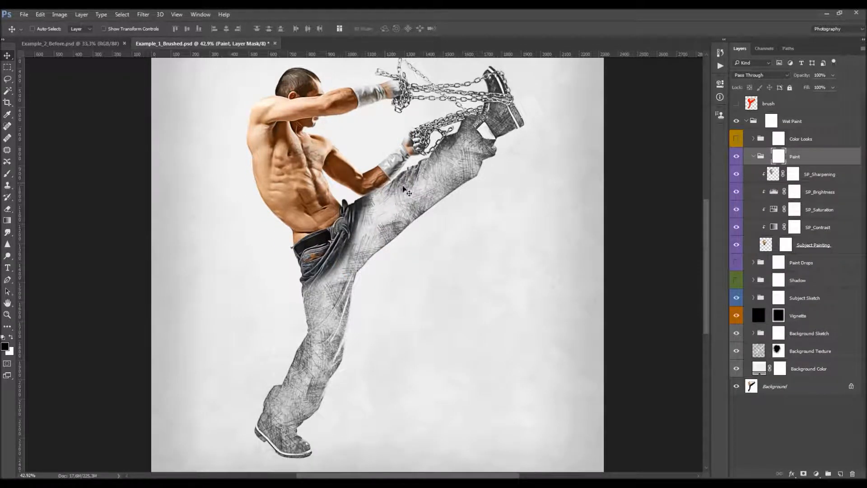
pyautogui.press('b')
pyautogui.moveTo(316, 271)
pyautogui.mouseDown()
pyautogui.moveTo(301, 253)
pyautogui.moveTo(312, 244)
pyautogui.moveTo(292, 260)
pyautogui.moveTo(328, 249)
pyautogui.mouseUp()
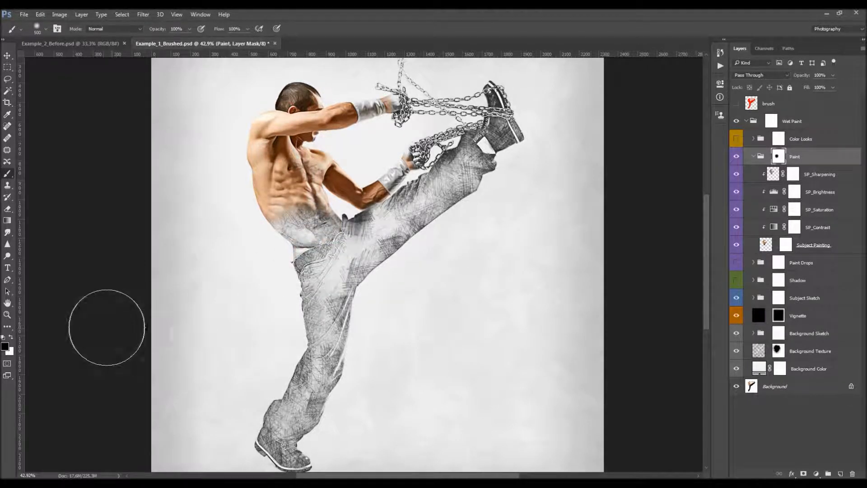
pyautogui.hotkey('ctrl', 'z')
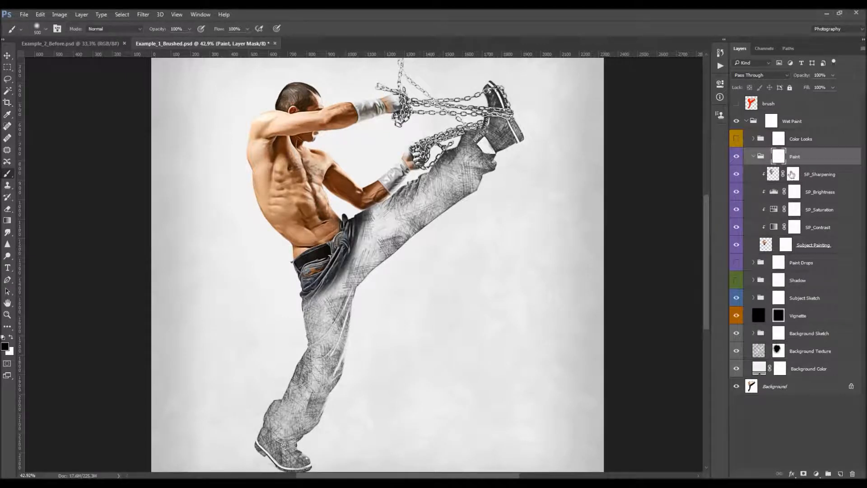
pyautogui.press('v')
# - Toggle the Subject Painting layer off and on to compare its effect, and keep it selected
pyautogui.click(827, 247)
pyautogui.click(737, 245)
pyautogui.click(737, 245)
pyautogui.click(817, 229)
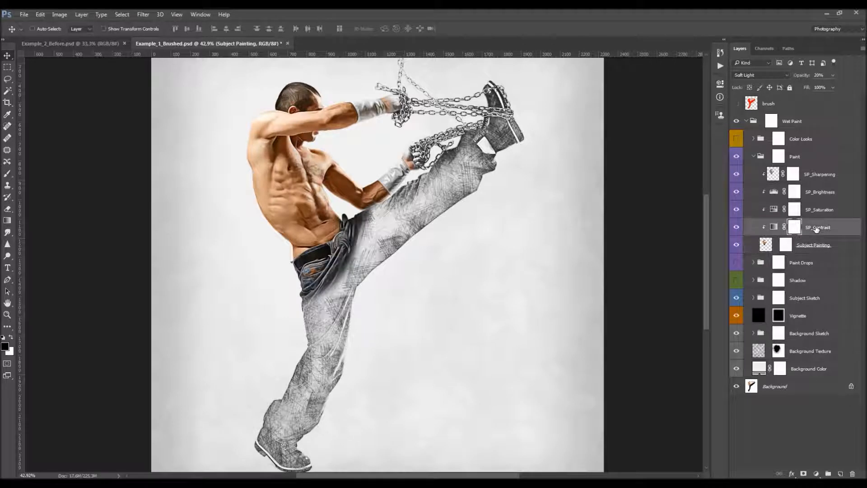
pyautogui.click(771, 245)
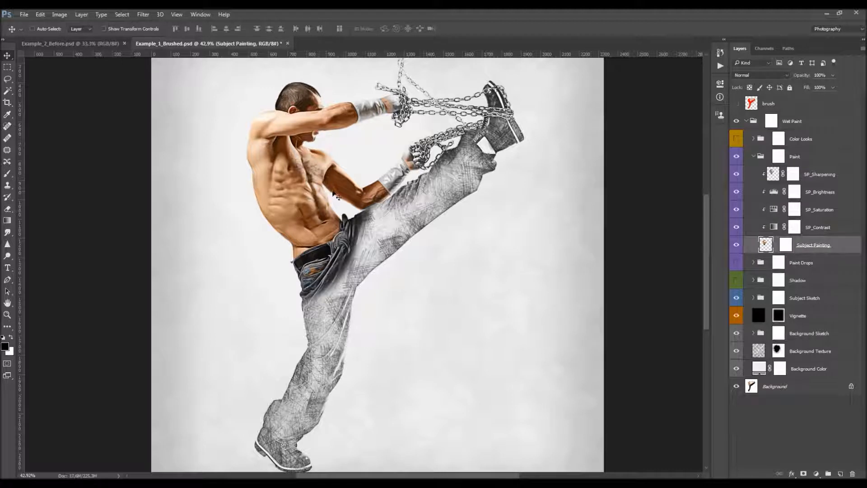
pyautogui.click(721, 65)
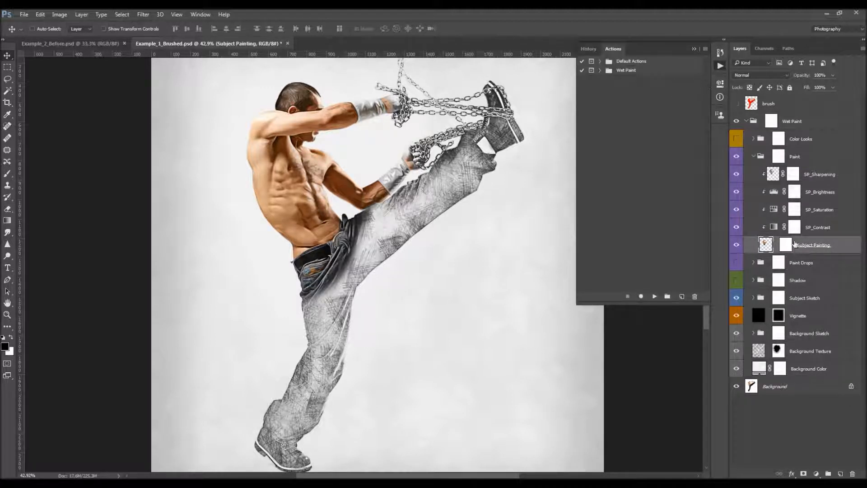
# - Try masking out the belt area on the Subject Painting layer and applying its mask, and undo these changes
pyautogui.click(786, 245)
pyautogui.press('b')
pyautogui.moveTo(281, 289); pyautogui.dragTo(332, 266)
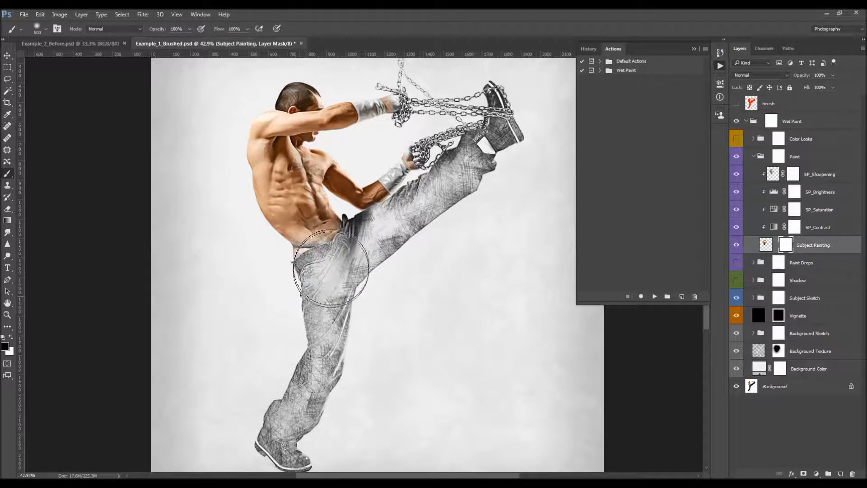
pyautogui.rightClick(786, 244)
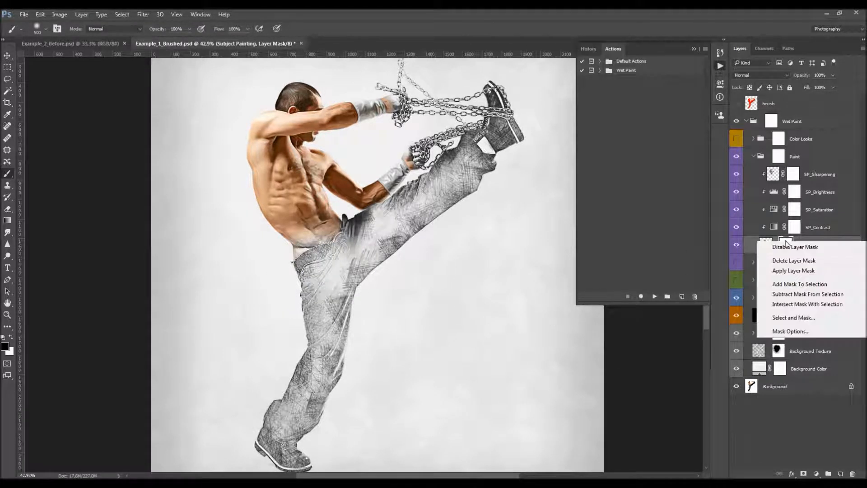
pyautogui.click(790, 272)
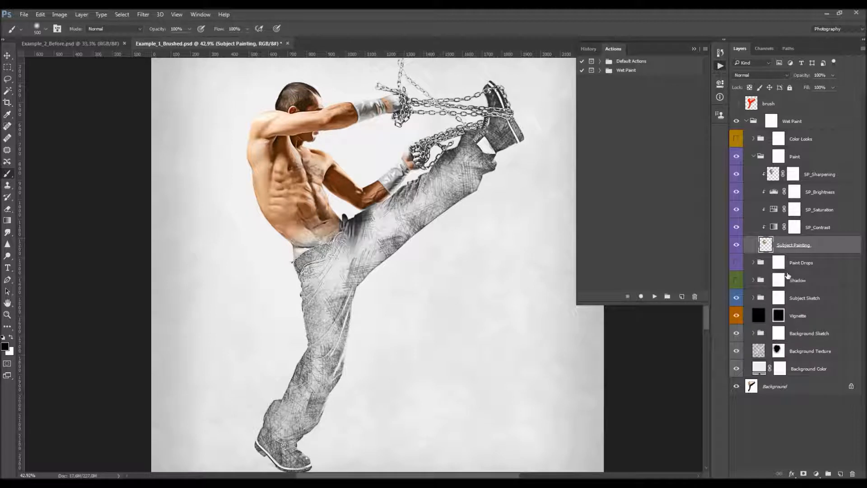
pyautogui.press('v')
pyautogui.hotkey('ctrl', 'z')
pyautogui.press('ctrl')
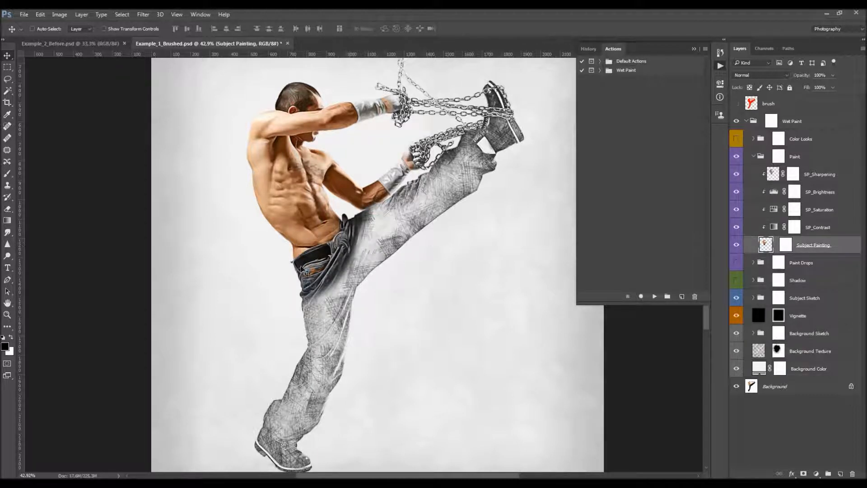
# - Raise the opacity of the SP_Contrast layer to 52%
pyautogui.click(822, 230)
pyautogui.click(695, 49)
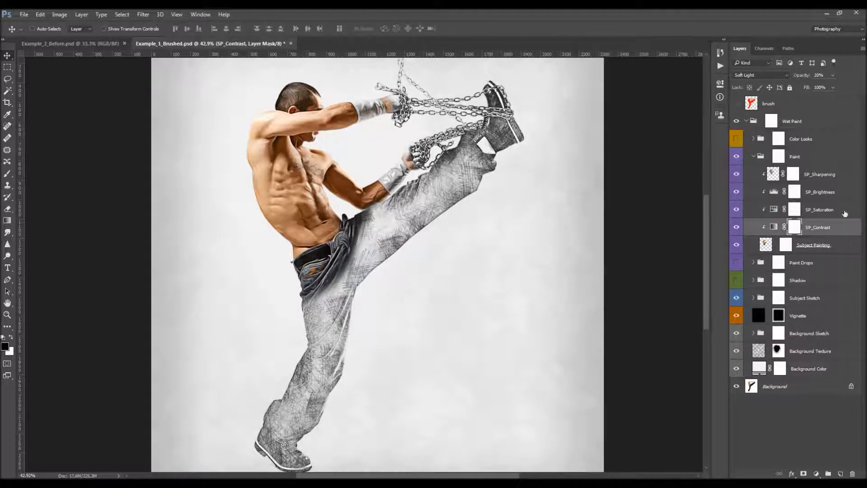
pyautogui.moveTo(807, 76); pyautogui.dragTo(799, 77)
pyautogui.moveTo(337, 140); pyautogui.dragTo(369, 155)
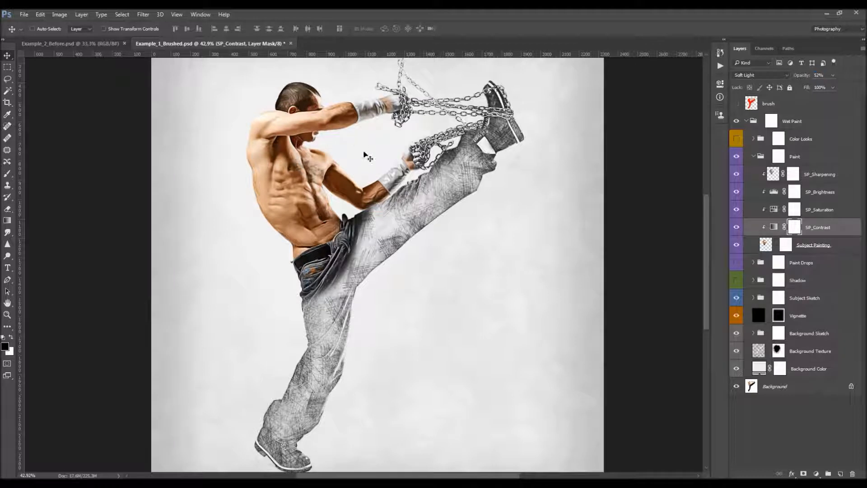
# - Set the saturation of the SP_Saturation adjustment layer to +31
pyautogui.click(835, 215)
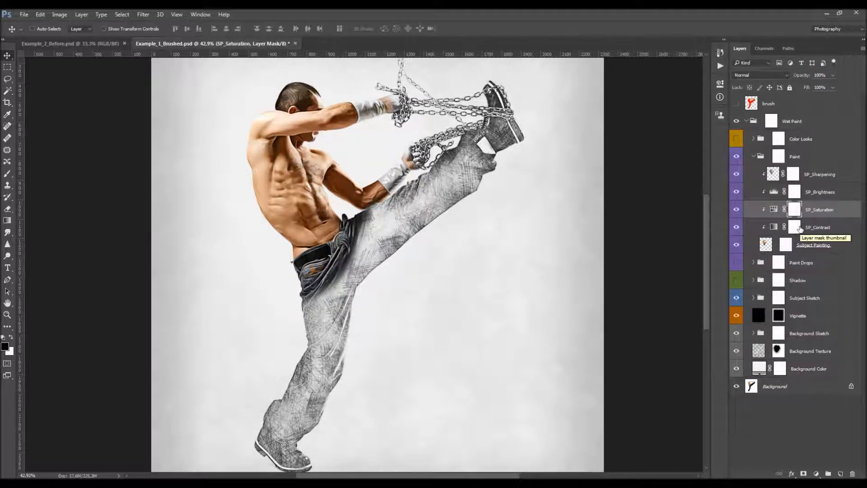
pyautogui.doubleClick(776, 209)
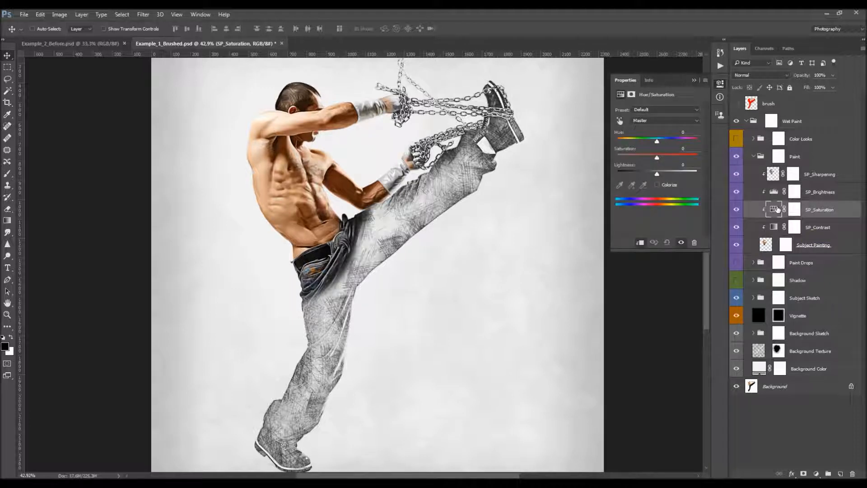
pyautogui.moveTo(653, 156); pyautogui.dragTo(646, 156)
pyautogui.moveTo(665, 159); pyautogui.dragTo(669, 160)
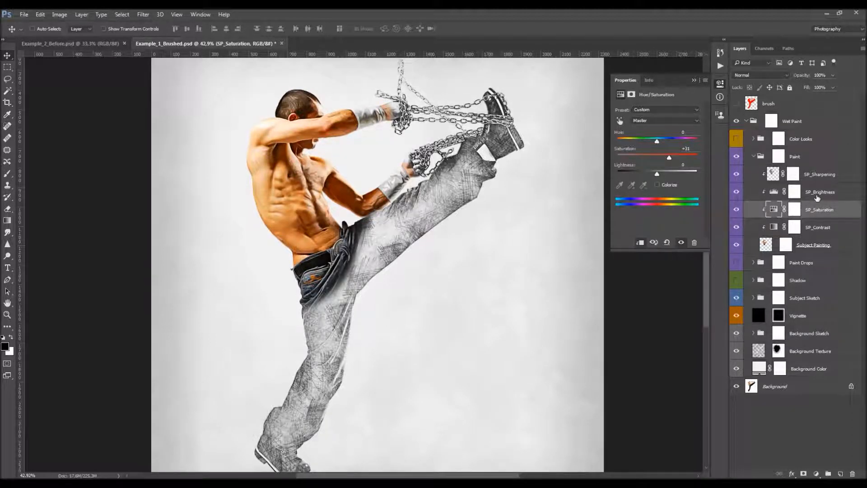
# - Set the SP_Brightness levels to a black input of 3 and a white input of 245
pyautogui.click(816, 193)
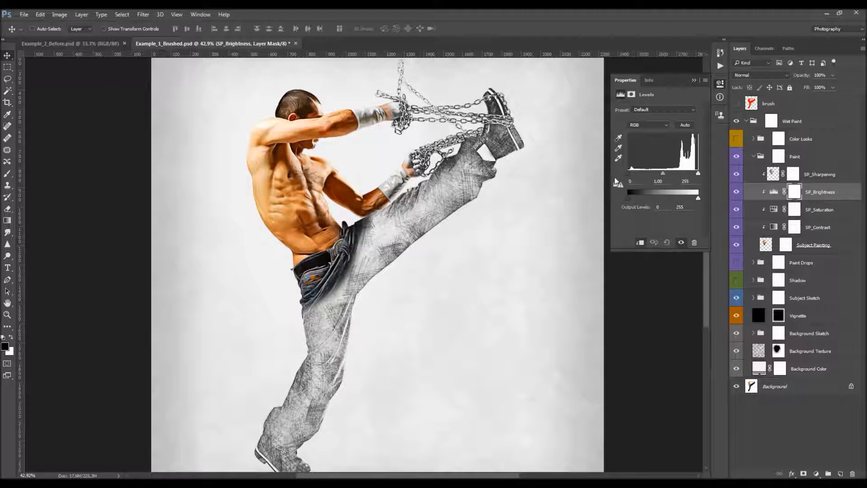
pyautogui.moveTo(630, 175)
pyautogui.mouseDown()
pyautogui.moveTo(641, 177)
pyautogui.moveTo(630, 175)
pyautogui.mouseUp()
pyautogui.moveTo(699, 174); pyautogui.dragTo(696, 175)
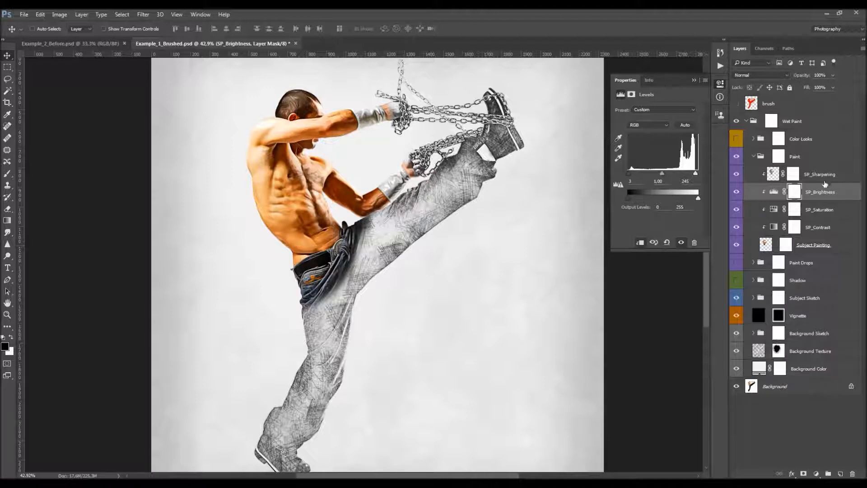
# - Check the SP_Sharpening layer, and show and expand the Paint Drops group with the Paint group collapsed
pyautogui.click(821, 175)
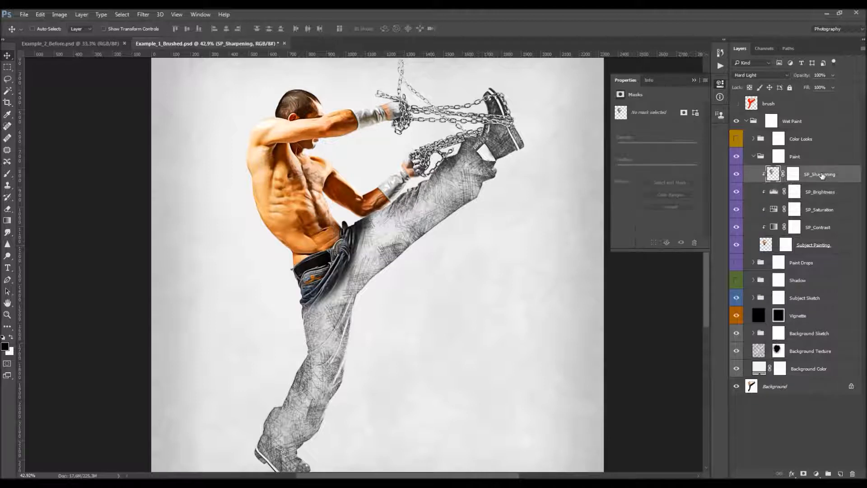
pyautogui.click(803, 75)
pyautogui.click(736, 263)
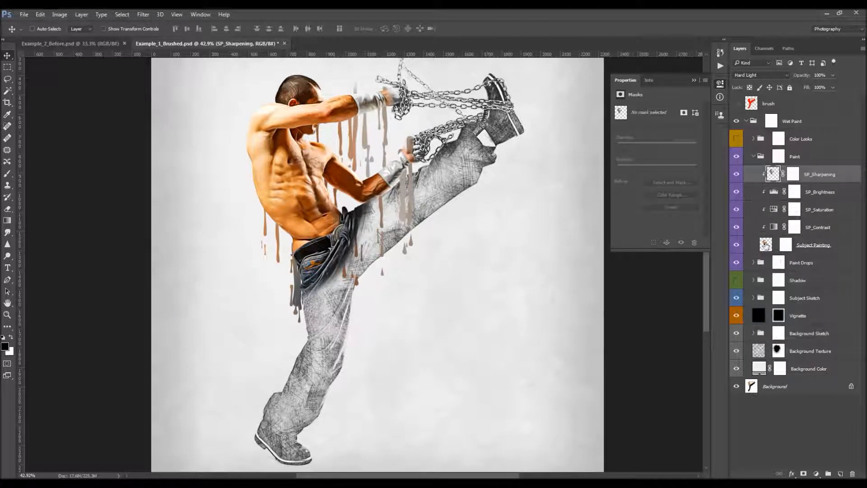
pyautogui.click(756, 156)
pyautogui.click(754, 174)
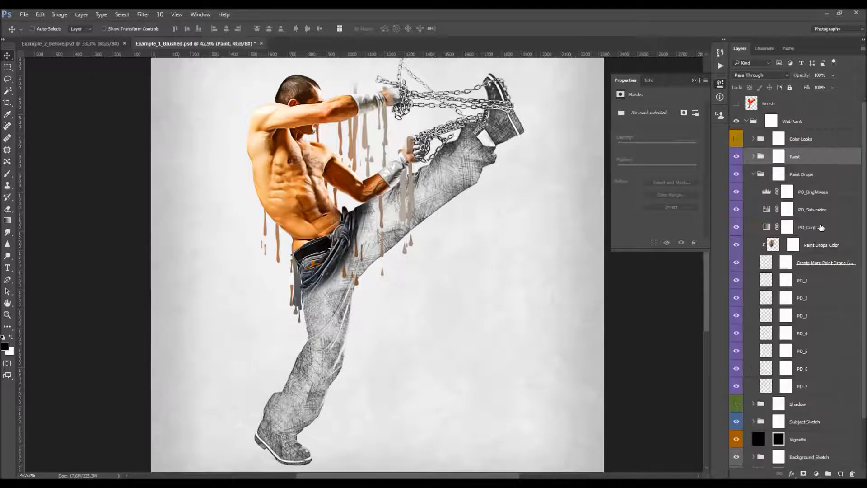
# - Examine the layers in the Paint Drops group, from the PD_Brightness adjustment through Paint Drops Color to PD_7
pyautogui.click(816, 192)
pyautogui.click(818, 211)
pyautogui.click(820, 193)
pyautogui.click(820, 210)
pyautogui.click(824, 227)
pyautogui.click(823, 245)
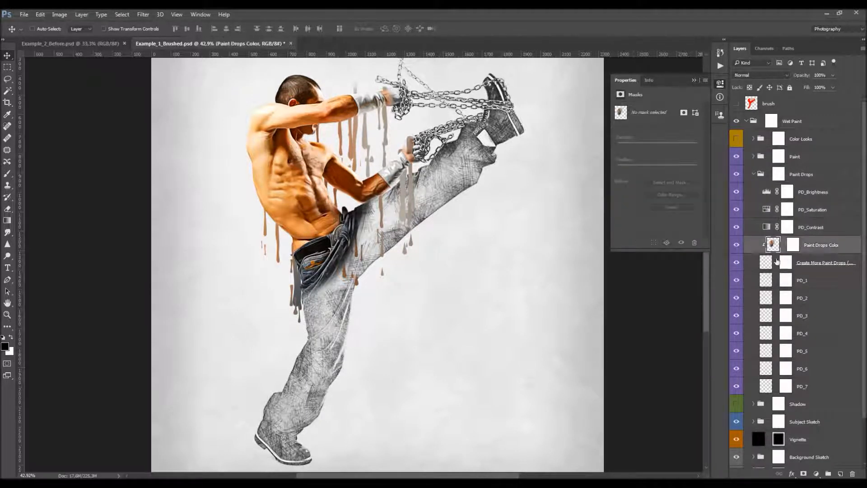
pyautogui.click(823, 283)
pyautogui.click(821, 298)
pyautogui.click(819, 316)
pyautogui.click(816, 333)
pyautogui.click(812, 351)
pyautogui.click(809, 386)
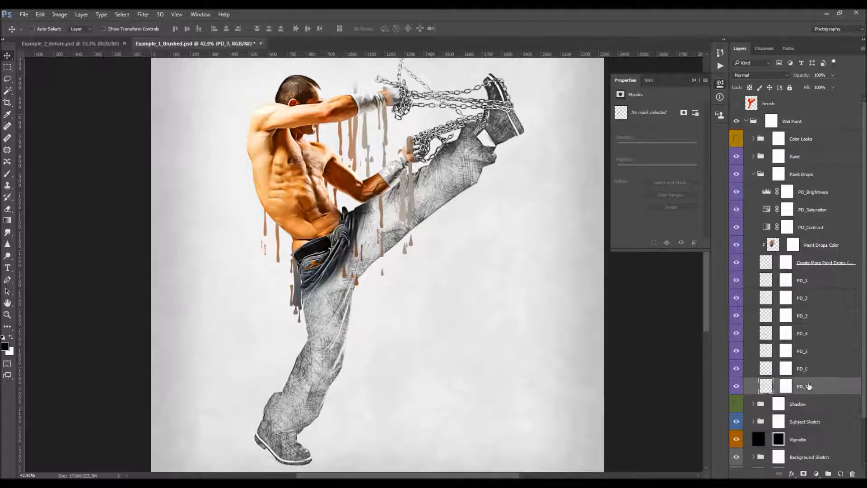
# - Temporarily hide the PD_1 layer and inspect the paint drops up close
pyautogui.click(808, 286)
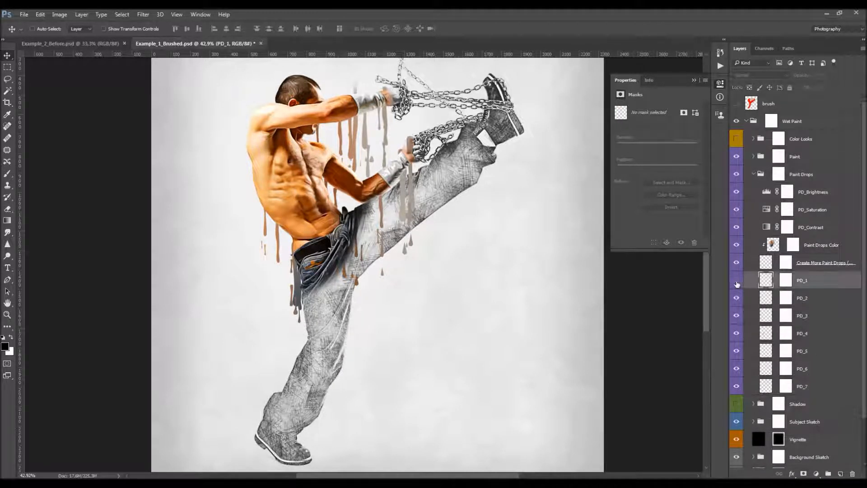
pyautogui.scroll(5, 356, 262)
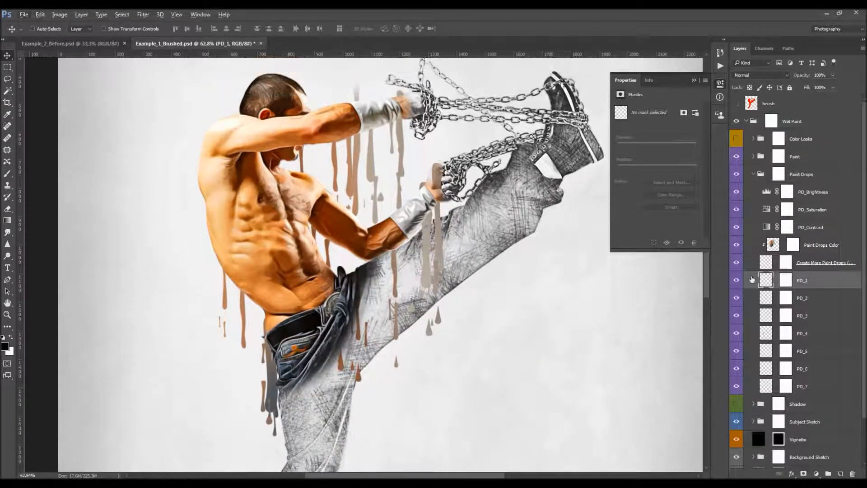
pyautogui.scroll(2, 454, 212)
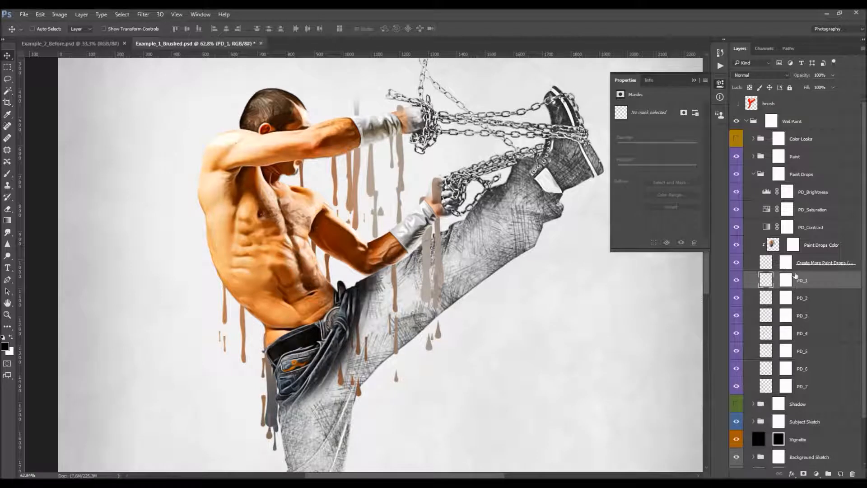
pyautogui.scroll(-1, 793, 267)
pyautogui.scroll(1, 790, 274)
# - Select the PD_1 layer mask and reduce the brush size to 200
pyautogui.click(786, 281)
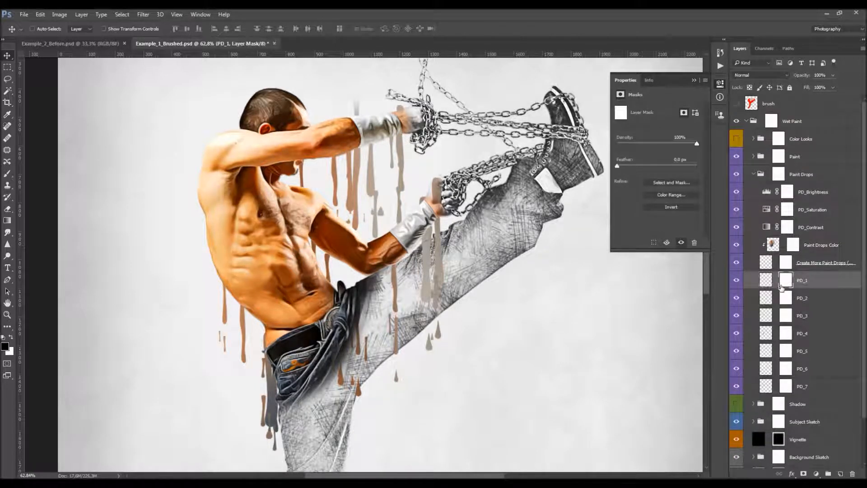
pyautogui.press('b')
pyautogui.press('[')
pyautogui.press('[')
pyautogui.press('[')
pyautogui.press('[')
pyautogui.press('[')
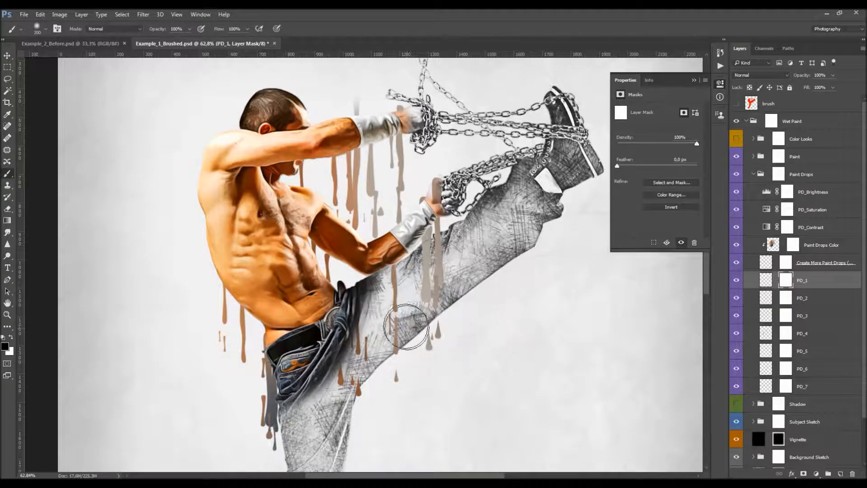
pyautogui.press('v')
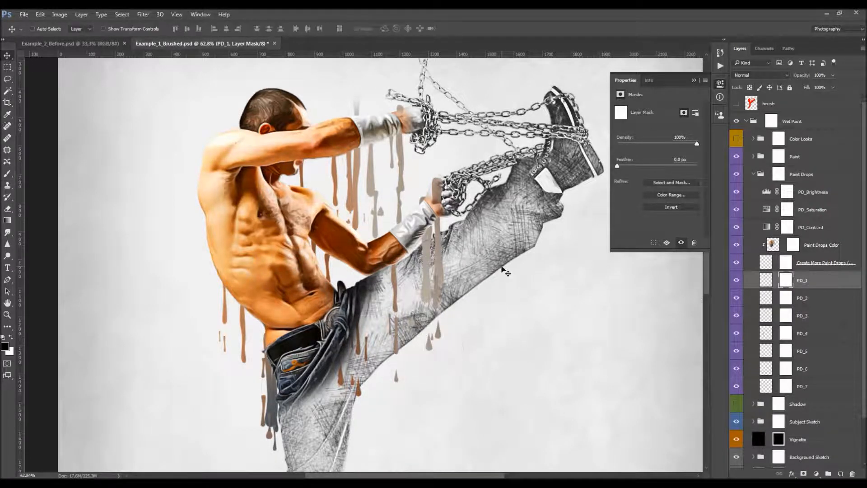
# - Select the Create More Paint Drops (Brush Here) layer and check its full name
pyautogui.scroll(-2, 508, 270)
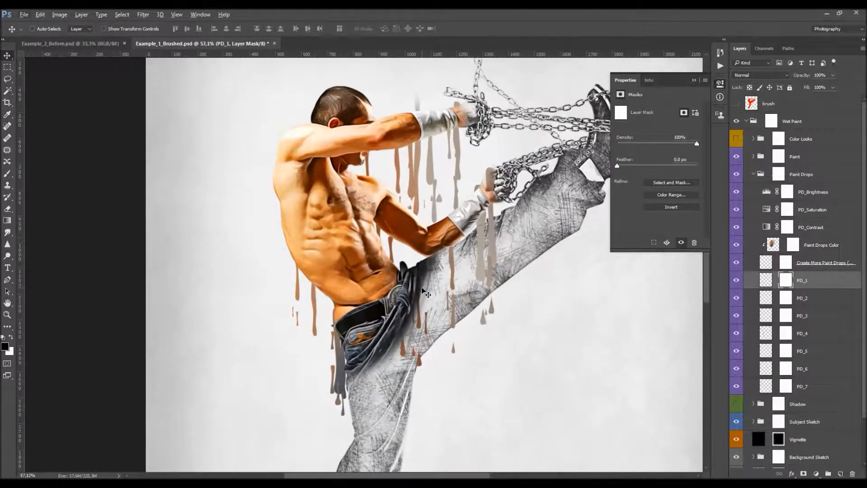
pyautogui.scroll(1, 422, 292)
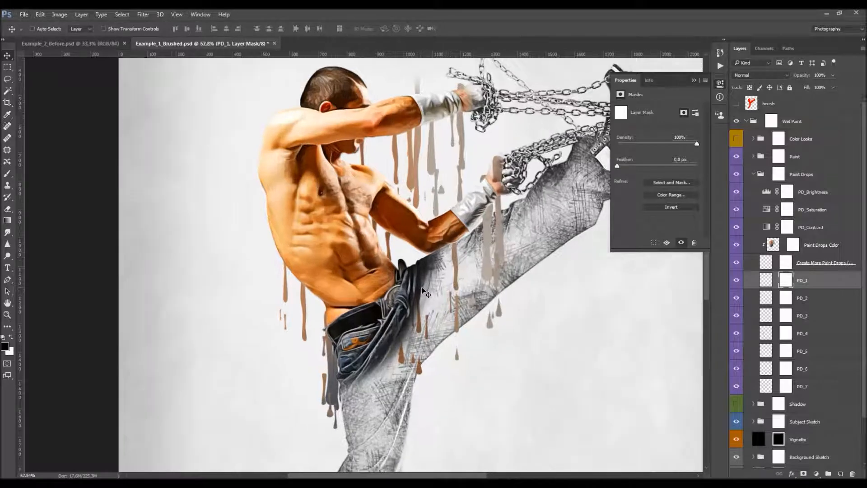
pyautogui.doubleClick(810, 265)
pyautogui.click(827, 263)
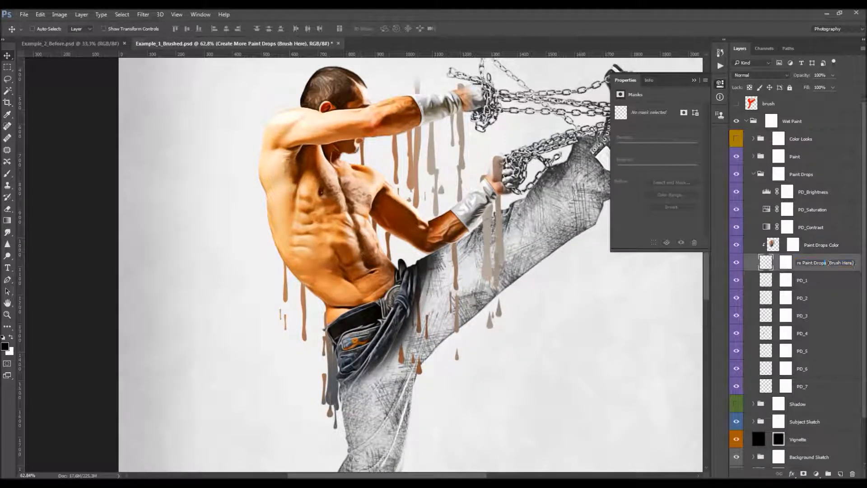
pyautogui.press('Return')
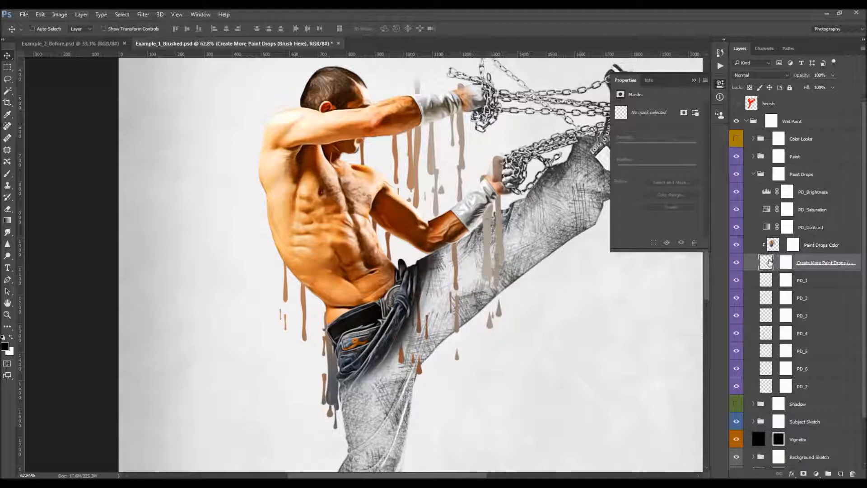
pyautogui.scroll(-1, 441, 226)
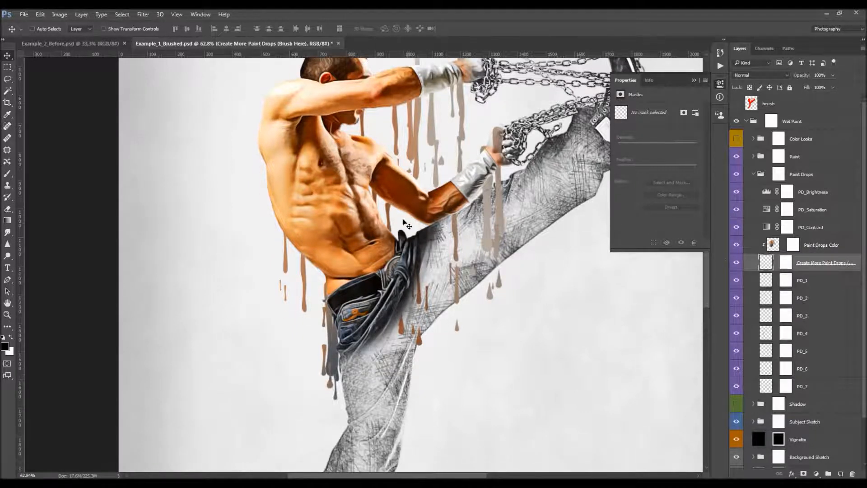
pyautogui.scroll(-1, 392, 203)
# - Pick the paint drip crossing the raised forearm, check its PD_3 layer by hiding and showing it, and select that layer's mask
pyautogui.scroll(4, 396, 187)
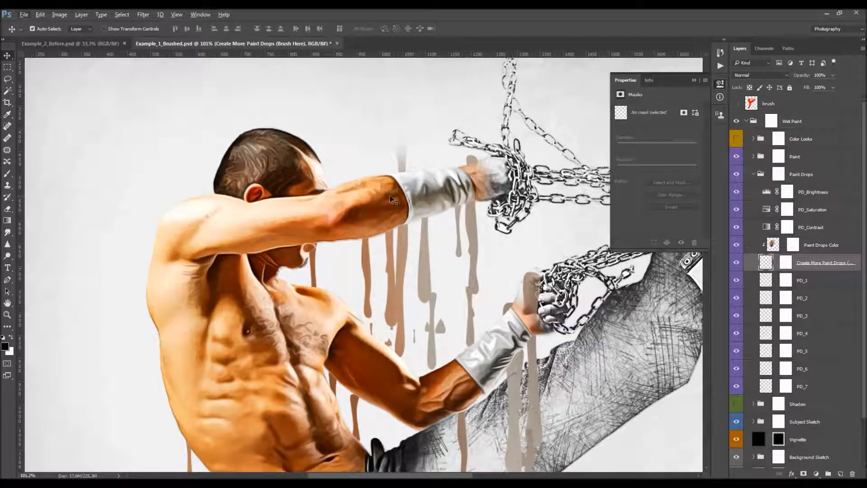
pyautogui.click(404, 249)
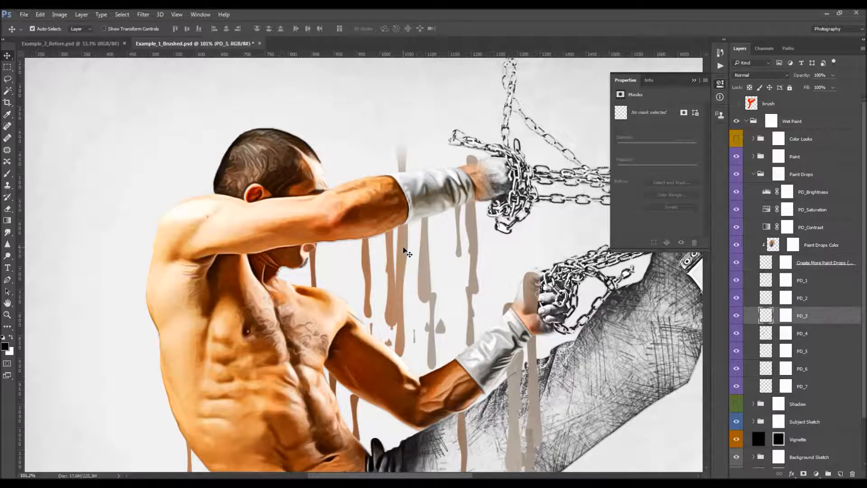
pyautogui.click(738, 317)
pyautogui.click(739, 317)
pyautogui.click(787, 316)
# - Paint with a smaller black brush on the PD_3 mask to hide the drip parts sticking out above the wrist wrap and fist
pyautogui.press('b')
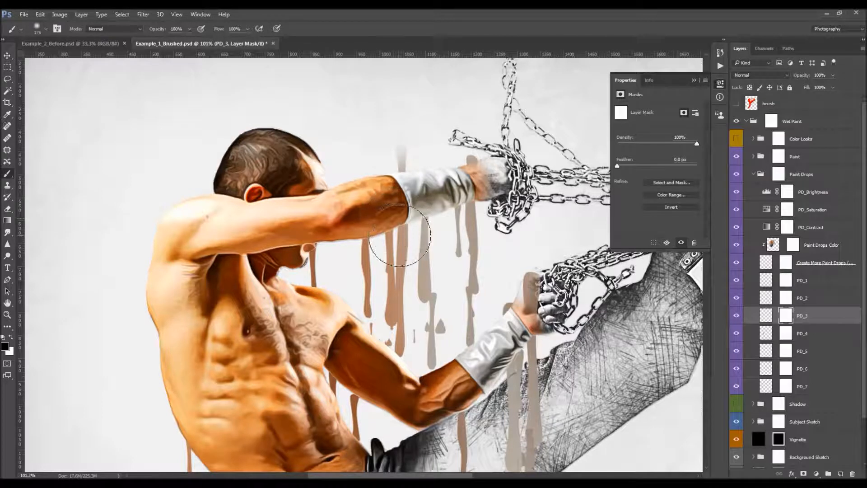
pyautogui.press('[')
pyautogui.press('[')
pyautogui.moveTo(402, 151); pyautogui.dragTo(398, 176)
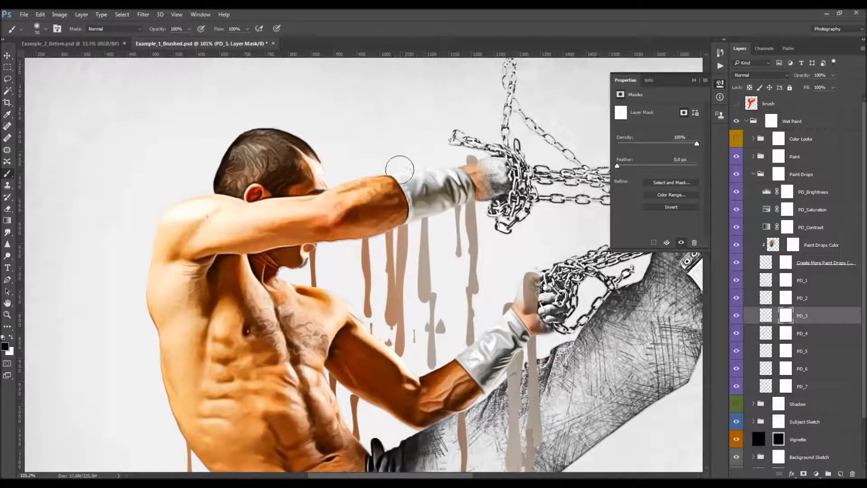
pyautogui.moveTo(474, 167); pyautogui.dragTo(460, 159)
pyautogui.scroll(-3, 375, 181)
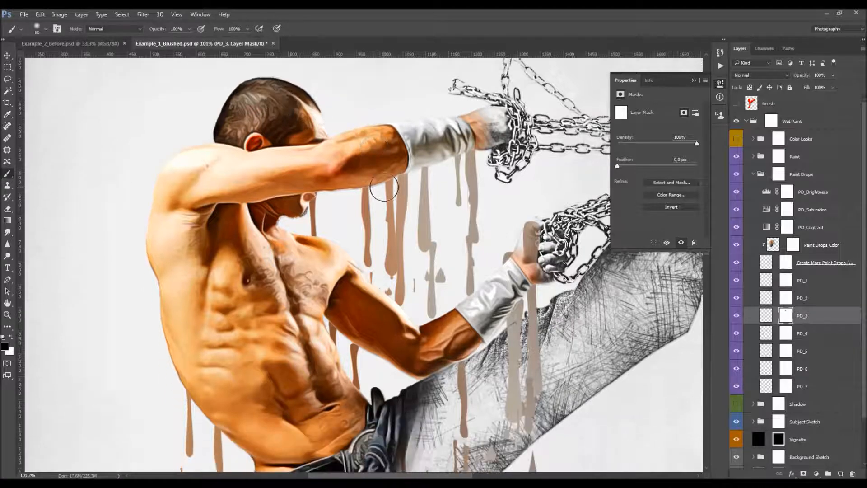
# - Mask out the small paint drop above the bent arm with a smaller brush on the PD_1 layer mask
pyautogui.press('v')
pyautogui.scroll(1, 387, 204)
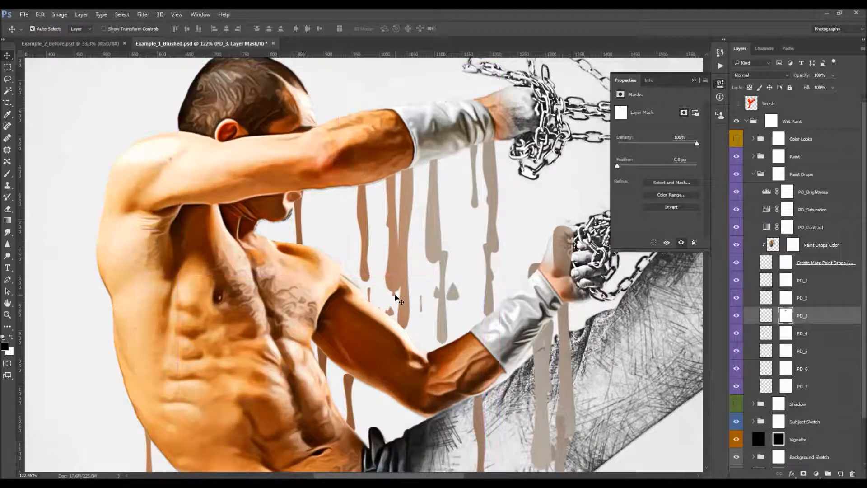
pyautogui.click(767, 316)
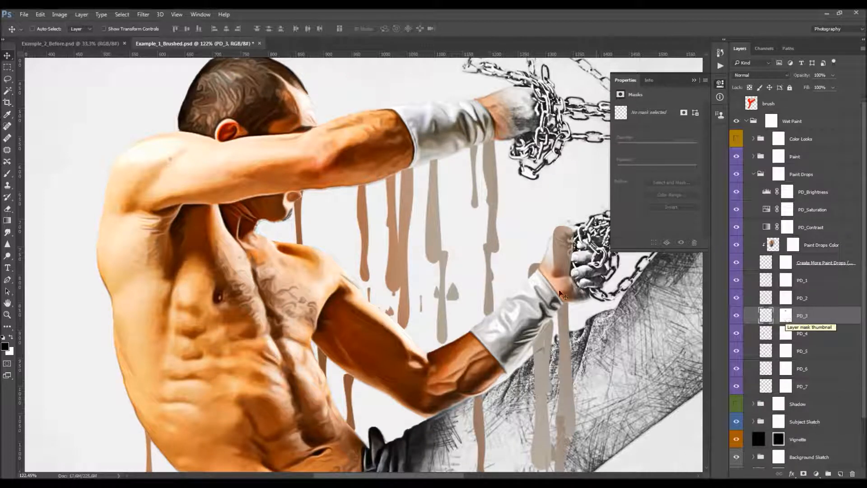
pyautogui.keyDown('ctrl'); pyautogui.click(395, 296); pyautogui.keyUp('ctrl')
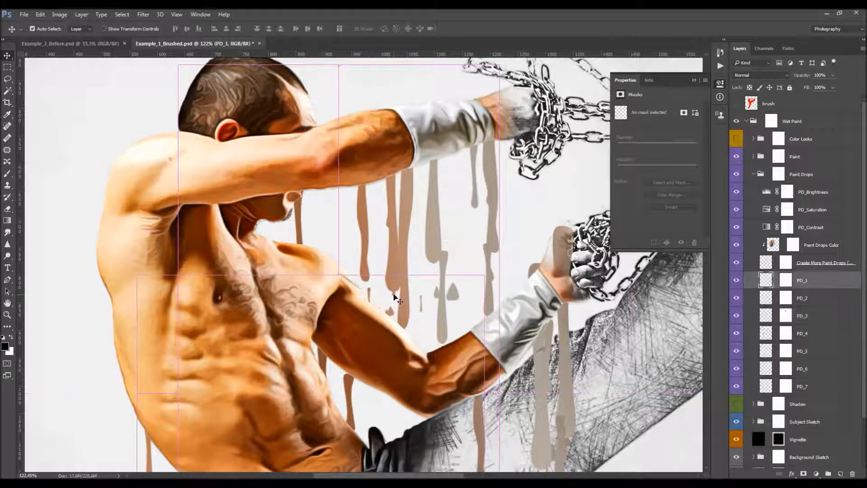
pyautogui.click(786, 281)
pyautogui.press('b')
pyautogui.press('[')
pyautogui.press('[')
pyautogui.press('[')
pyautogui.press('[')
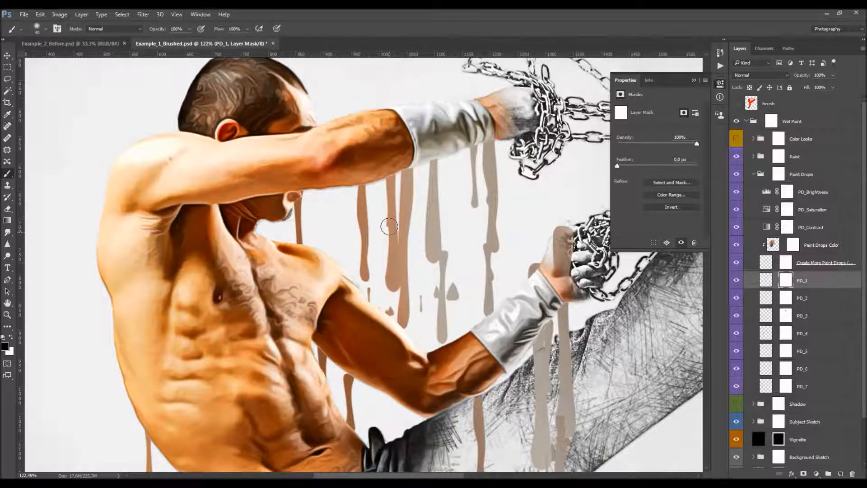
# - Try to brush away part of the drip below the forearm on the PD_4 layer mask, and undo the stroke
pyautogui.press('v')
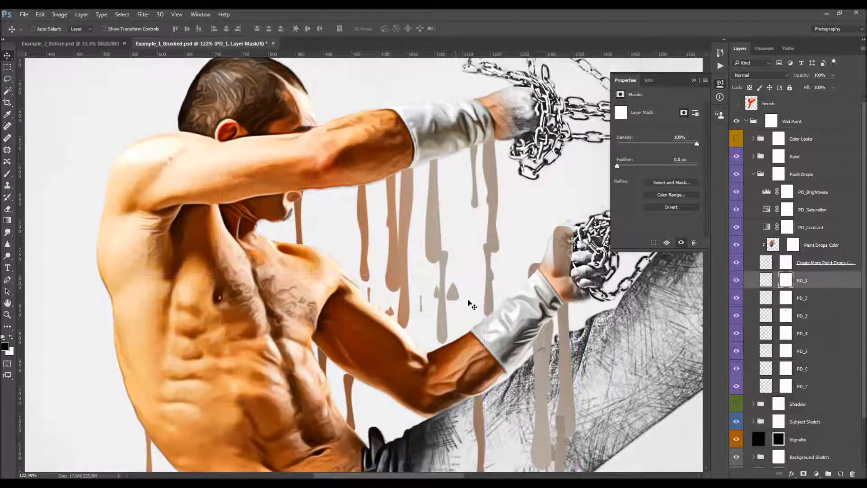
pyautogui.keyDown('ctrl'); pyautogui.click(392, 230); pyautogui.keyUp('ctrl')
pyautogui.click(787, 338)
pyautogui.press('b')
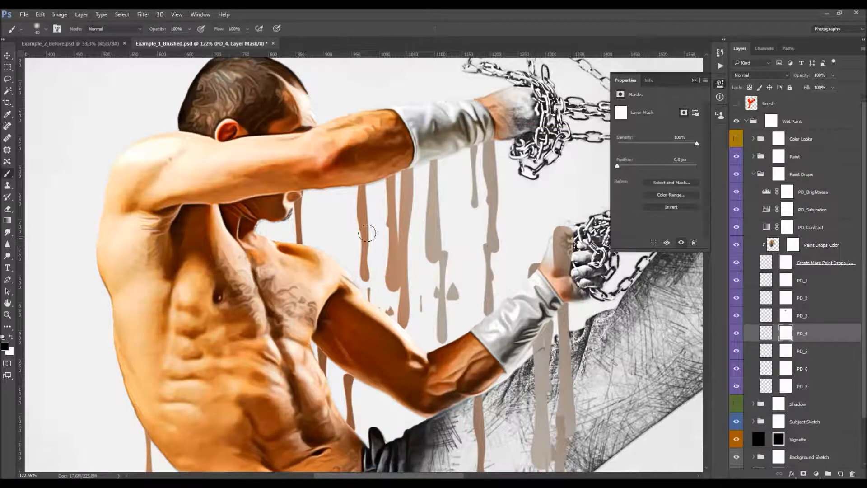
pyautogui.moveTo(390, 226); pyautogui.dragTo(390, 217)
pyautogui.hotkey('ctrl', 'z')
pyautogui.press('v')
pyautogui.scroll(2, 393, 226)
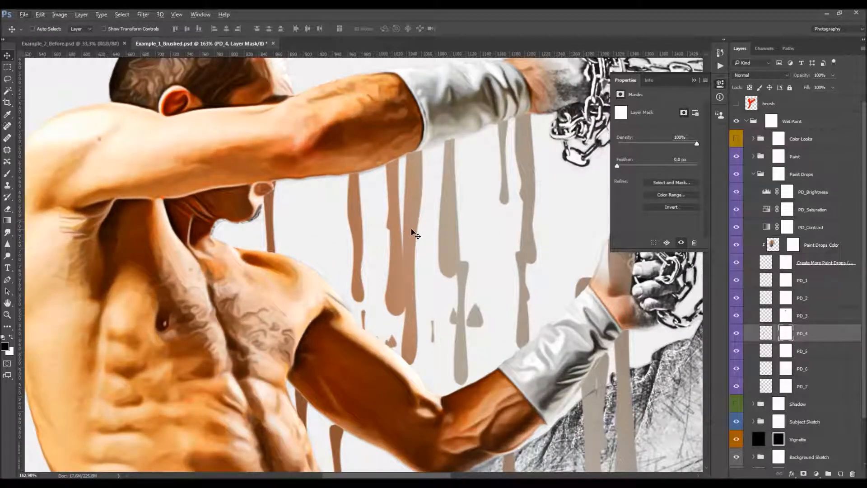
# - Lasso the drip below the forearm on the PD_4 layer and separate it onto its own new layer
pyautogui.click(766, 333)
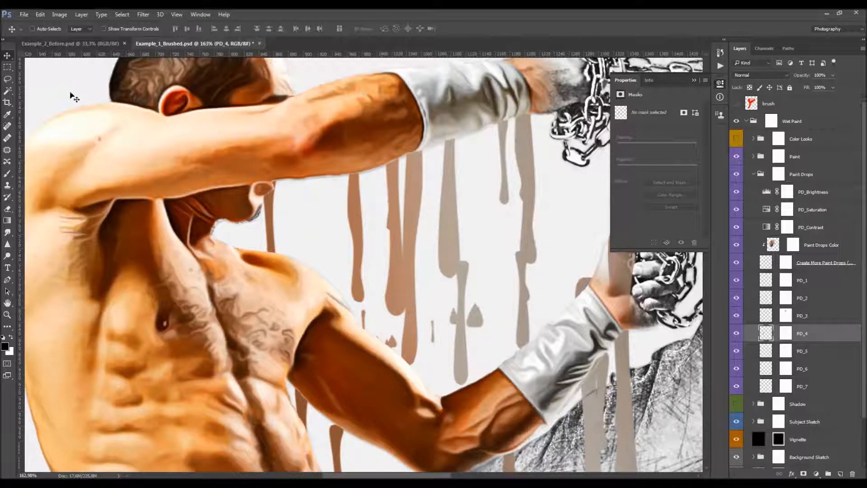
pyautogui.press('l')
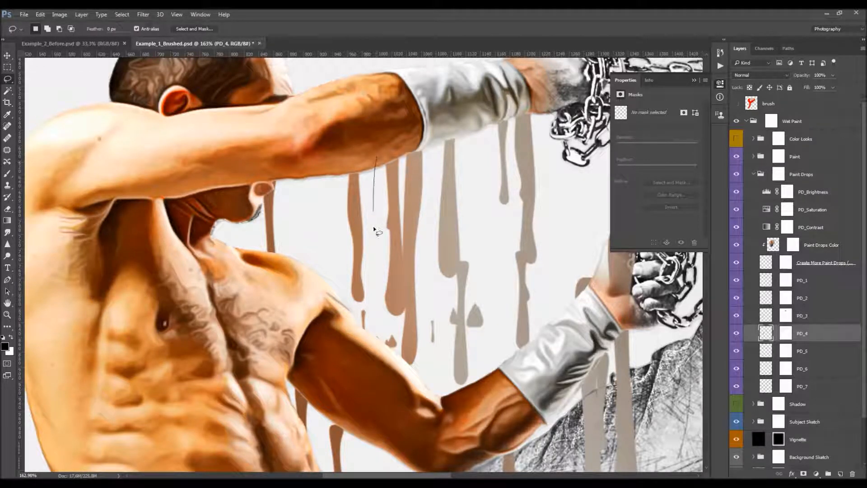
pyautogui.moveTo(373, 149); pyautogui.dragTo(380, 312)
pyautogui.moveTo(385, 97); pyautogui.dragTo(364, 130)
pyautogui.click(737, 334)
pyautogui.click(737, 333)
pyautogui.hotkey('ctrl', 'j')
# - Move the separated drip on Layer 1 slightly to the left, away from the neighbouring drip
pyautogui.press('v')
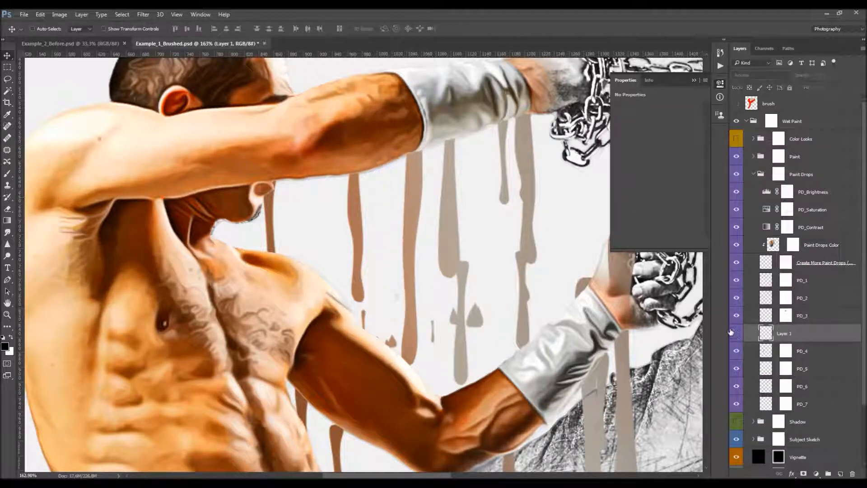
pyautogui.moveTo(398, 197); pyautogui.dragTo(391, 196)
pyautogui.scroll(-3, 415, 180)
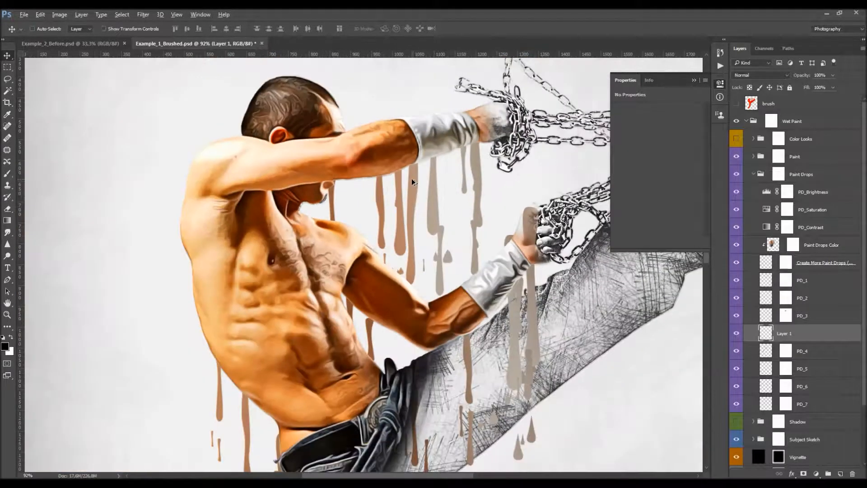
pyautogui.scroll(3, 414, 188)
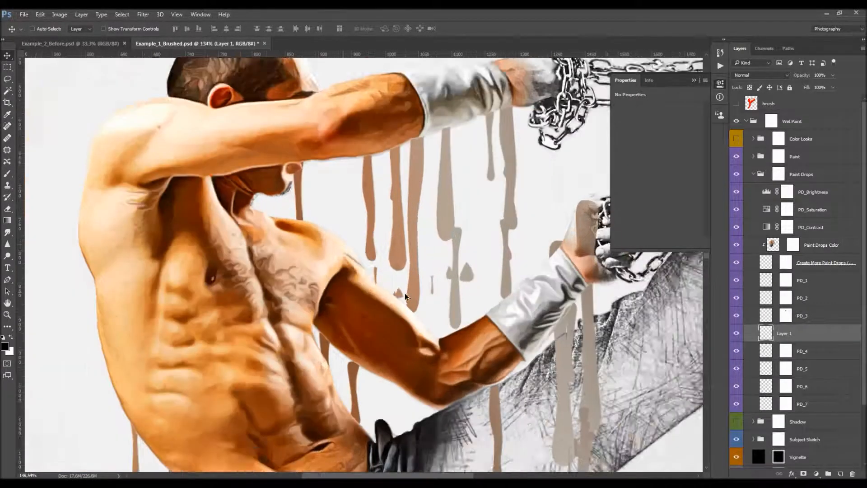
# - Paint out the small drop near the shoulder of the bent arm on the PD_1 layer mask
pyautogui.scroll(1, 405, 296)
pyautogui.keyDown('ctrl'); pyautogui.click(394, 265); pyautogui.keyUp('ctrl')
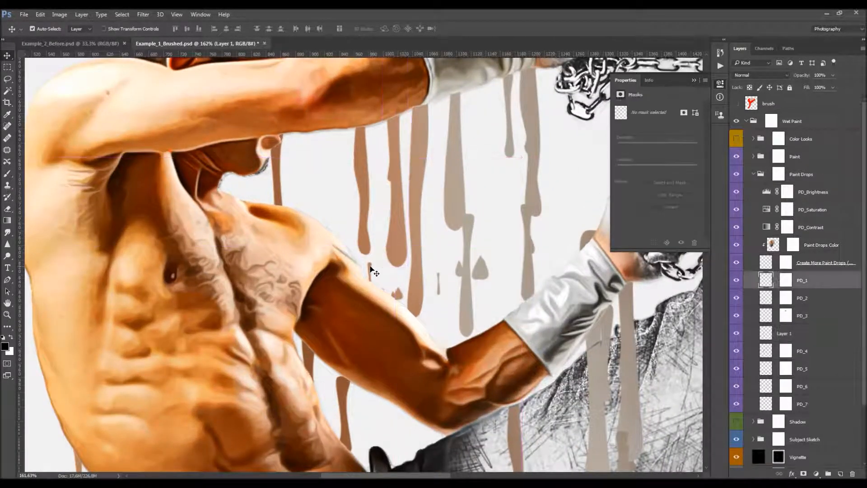
pyautogui.click(787, 279)
pyautogui.press('b')
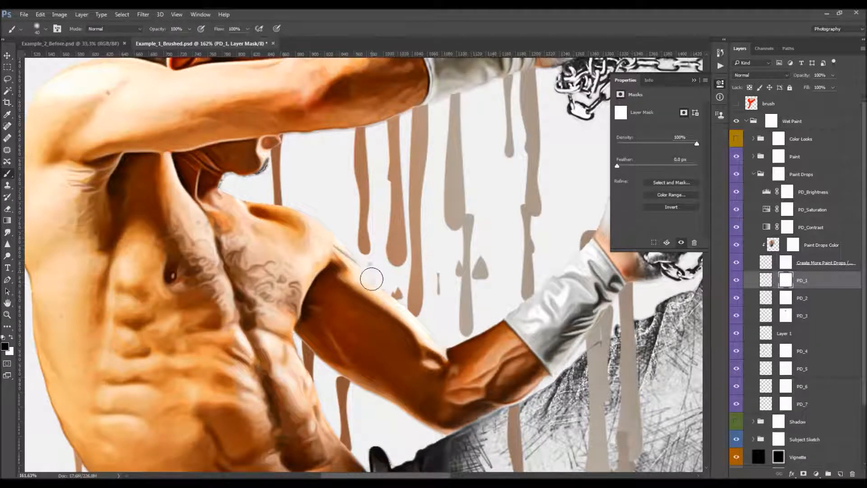
pyautogui.scroll(-1, 461, 279)
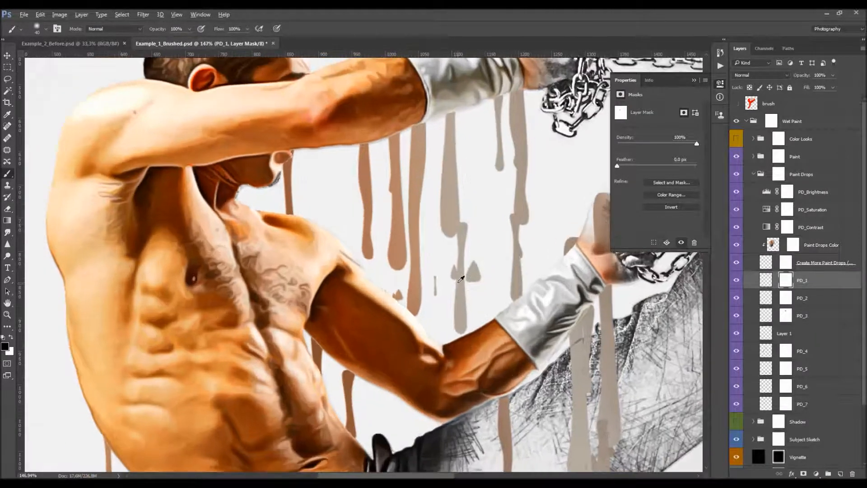
pyautogui.hotkey('alt', 'v')
pyautogui.press('Escape')
# - Paint out the thin small drop between the long drips on the PD_2 layer mask
pyautogui.scroll(-3, 434, 271)
pyautogui.scroll(1, 425, 283)
pyautogui.scroll(2, 422, 284)
pyautogui.hotkey('ctrl', '2')
pyautogui.hotkey('alt', '[')
pyautogui.hotkey('ctrl', '\\')
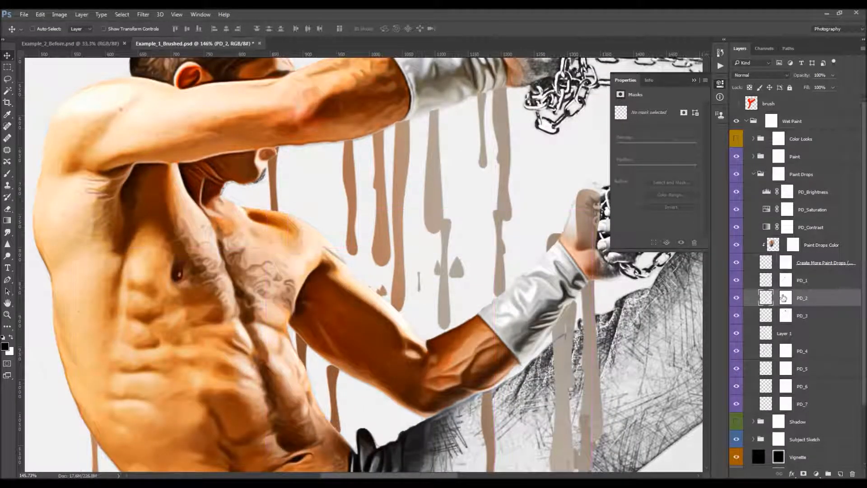
pyautogui.press('b')
pyautogui.click(419, 281)
pyautogui.press('v')
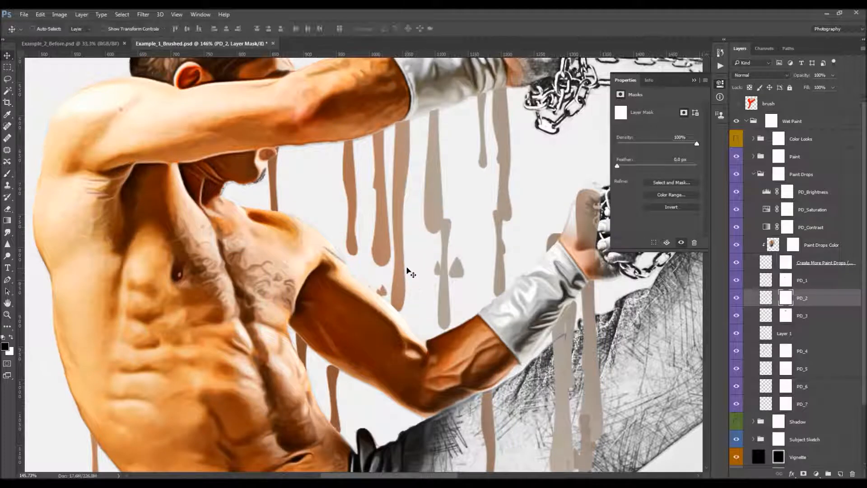
# - Lasso the thin drip below the long drips between the forearms on the PD_2 layer and separate it onto its own new layer
pyautogui.scroll(-1, 321, 236)
pyautogui.hotkey('ctrl', '0')
pyautogui.scroll(4, 320, 236)
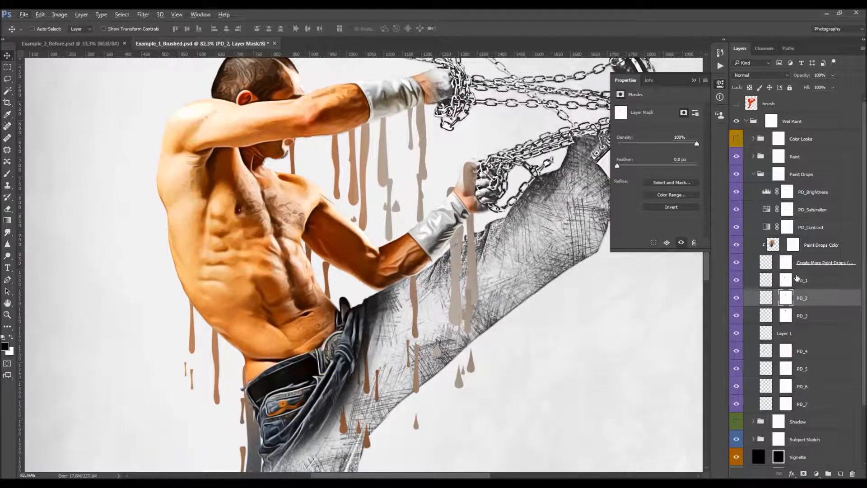
pyautogui.scroll(5, 368, 248)
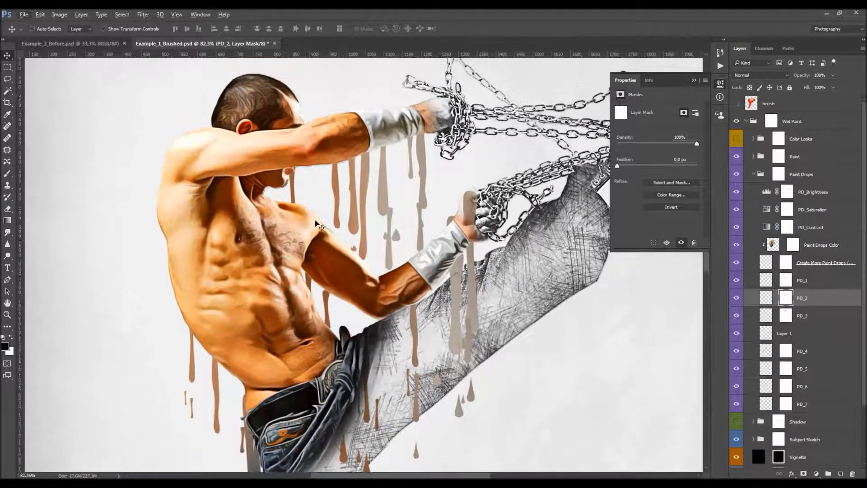
pyautogui.scroll(1, 465, 229)
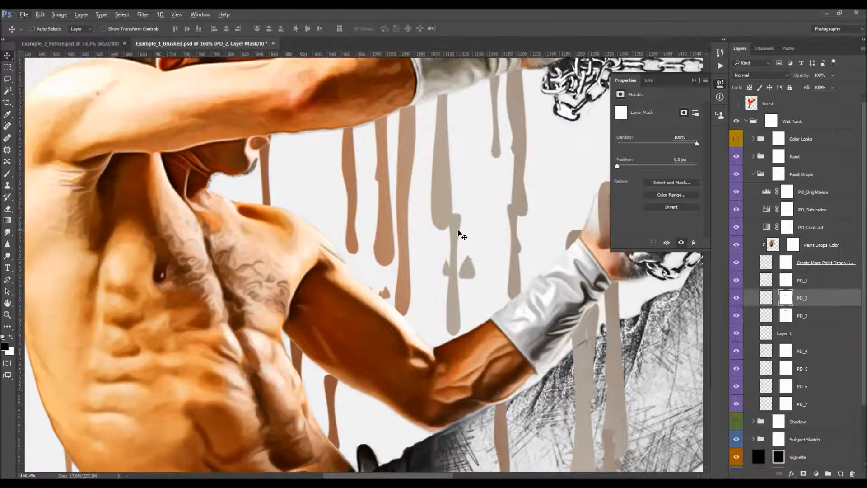
pyautogui.click(763, 297)
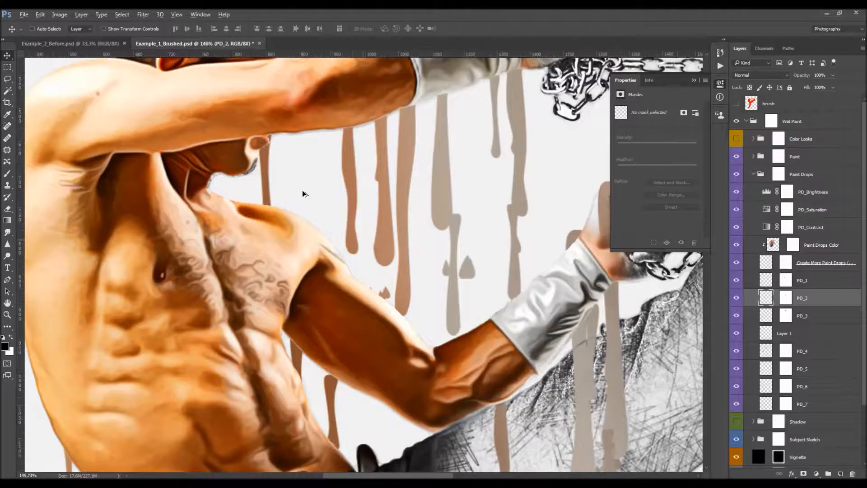
pyautogui.scroll(-4, 303, 194)
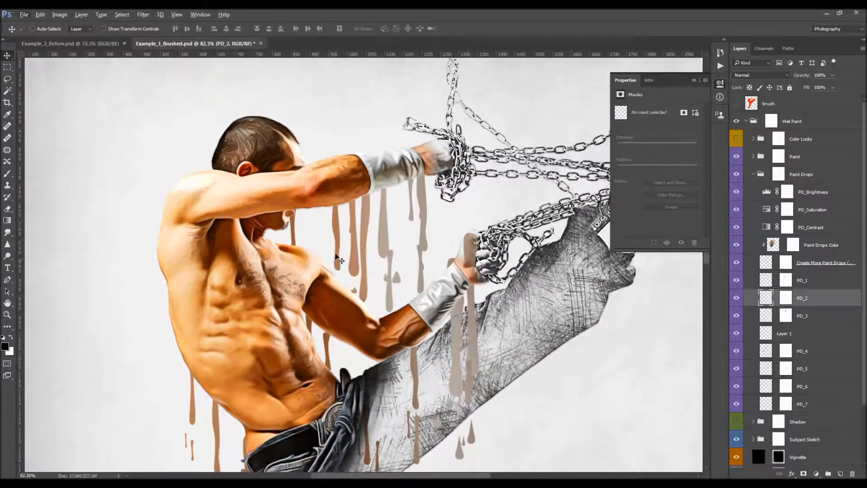
pyautogui.scroll(4, 407, 280)
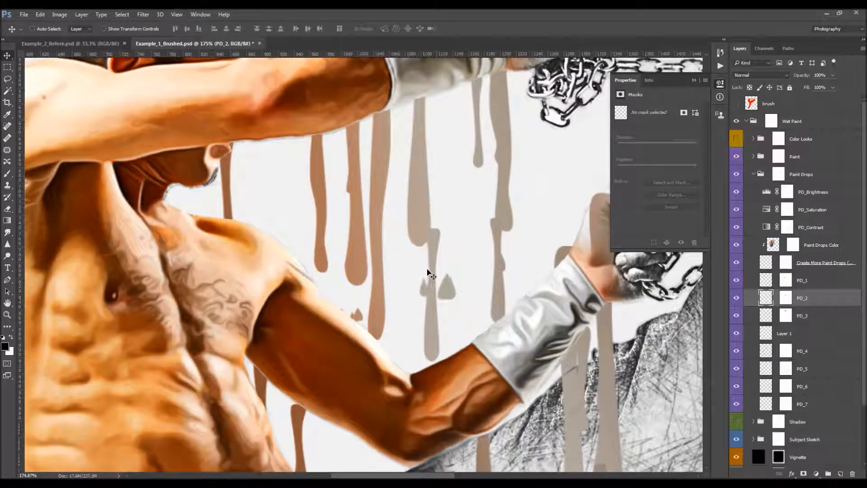
pyautogui.keyDown('ctrl'); pyautogui.click(436, 316); pyautogui.keyUp('ctrl')
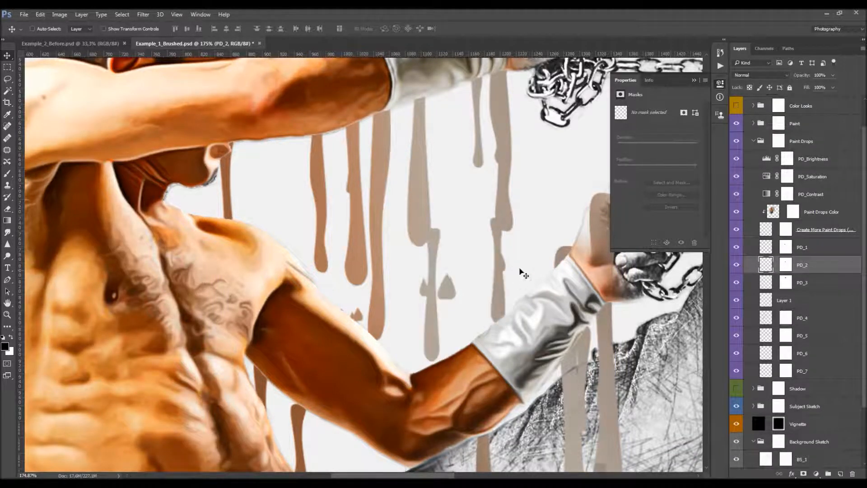
pyautogui.press('l')
pyautogui.moveTo(460, 252)
pyautogui.mouseDown()
pyautogui.moveTo(419, 215)
pyautogui.moveTo(405, 305)
pyautogui.moveTo(425, 379)
pyautogui.moveTo(469, 325)
pyautogui.mouseUp()
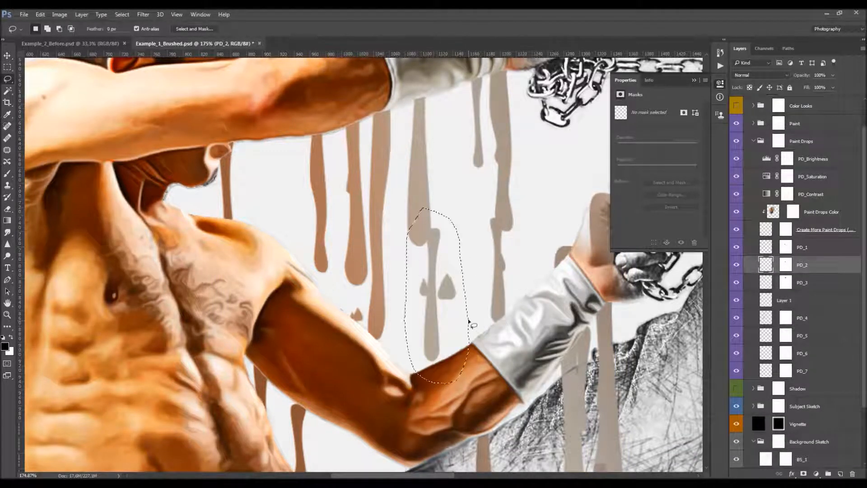
pyautogui.hotkey('ctrl', 'j')
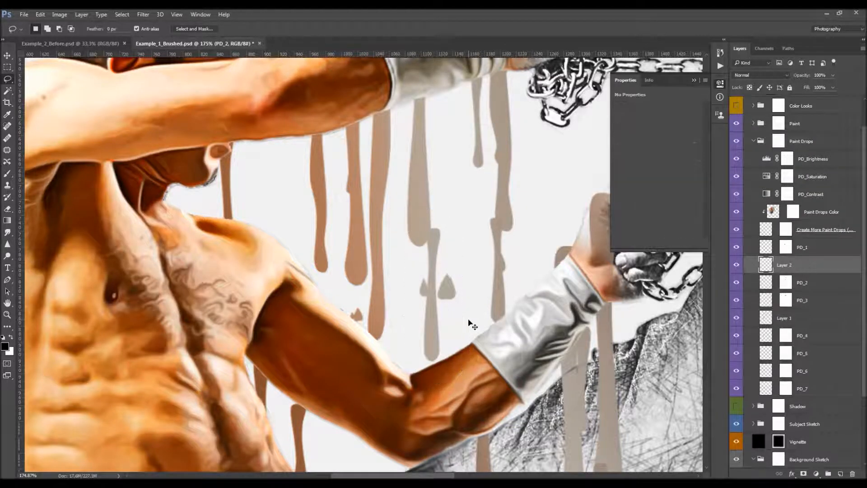
# - Move the separated thin drip up so that it hangs from the wrapped upper forearm, between the neighbouring drips
pyautogui.press('v')
pyautogui.scroll(2, 452, 316)
pyautogui.scroll(1, 438, 309)
pyautogui.moveTo(438, 309); pyautogui.dragTo(448, 159)
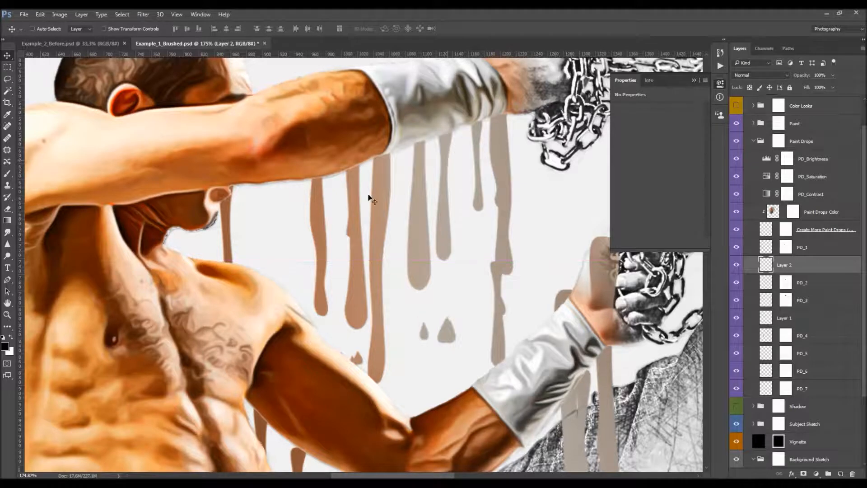
# - Lasso the lower drip just above the bent arm's wrist wrap on the PD_2 layer and separate it onto its own new layer
pyautogui.scroll(-3, 368, 194)
pyautogui.scroll(-1, 444, 270)
pyautogui.scroll(3, 444, 270)
pyautogui.keyDown('ctrl'); pyautogui.click(475, 294); pyautogui.keyUp('ctrl')
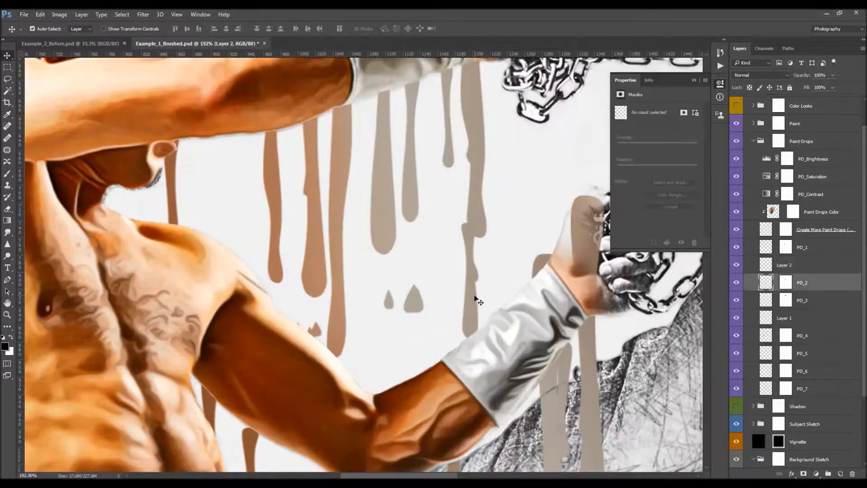
pyautogui.press('l')
pyautogui.moveTo(472, 208)
pyautogui.mouseDown()
pyautogui.moveTo(434, 276)
pyautogui.moveTo(446, 346)
pyautogui.mouseUp()
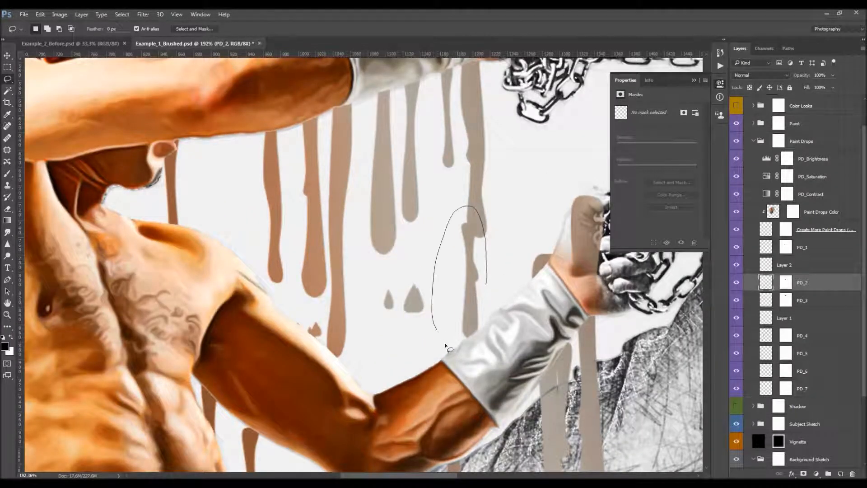
pyautogui.moveTo(497, 319); pyautogui.dragTo(496, 318)
pyautogui.hotkey('ctrl', 'j')
pyautogui.press('v')
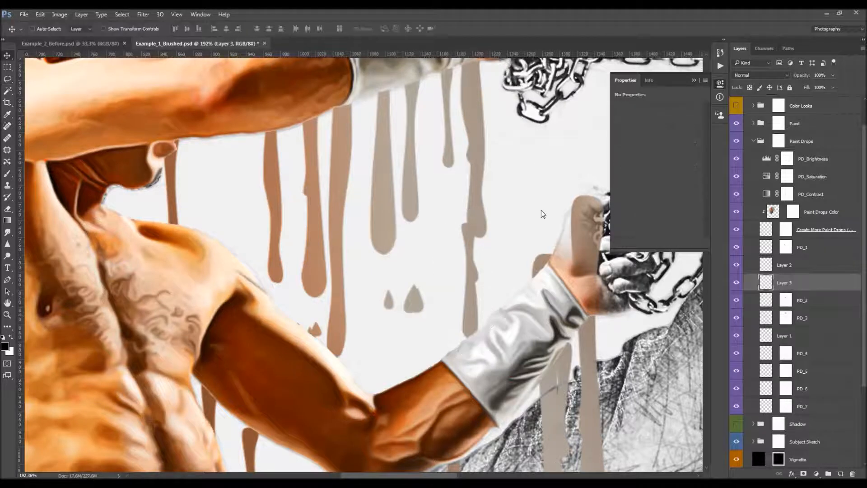
# - Move the newly separated drip left, away from the long drip, to just beneath the short thin drip under the upper wrist
pyautogui.scroll(1, 532, 172)
pyautogui.scroll(1, 532, 173)
pyautogui.moveTo(514, 262); pyautogui.dragTo(477, 107)
pyautogui.scroll(-2, 459, 153)
pyautogui.moveTo(459, 153); pyautogui.dragTo(455, 243)
pyautogui.scroll(-2, 456, 239)
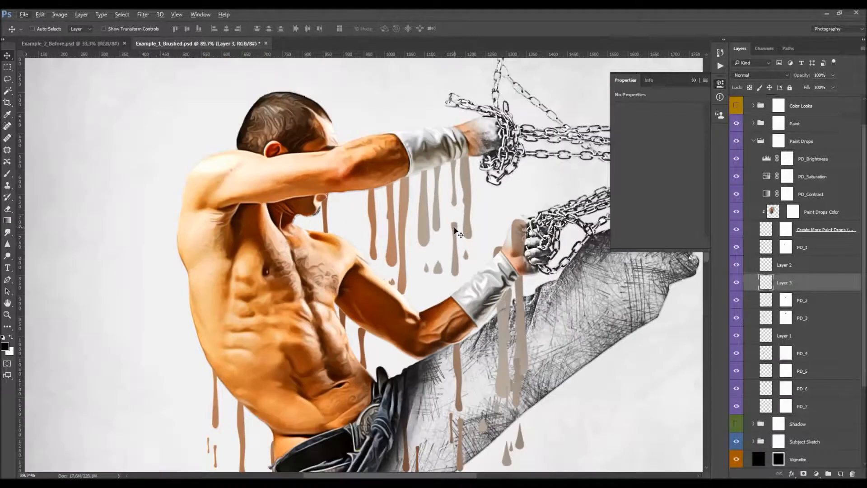
# - Delete Layer 3 to remove the detached drip hanging between the two arms
pyautogui.scroll(2, 460, 233)
pyautogui.press('Delete')
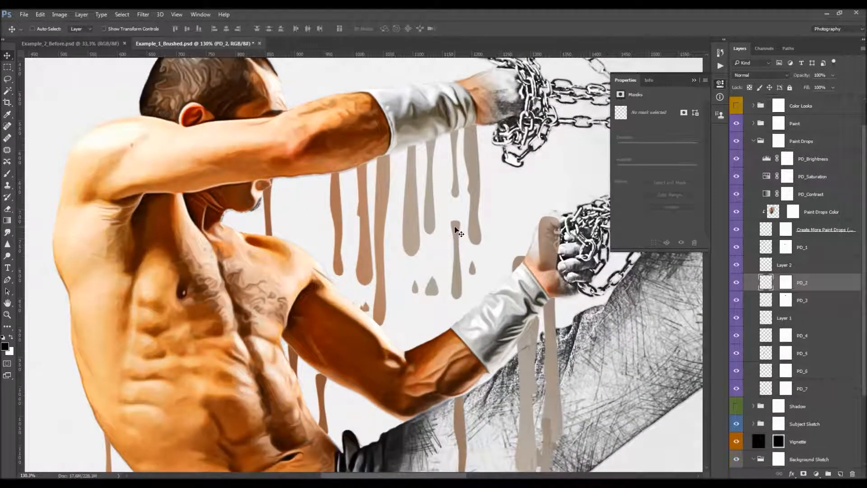
pyautogui.scroll(2, 447, 249)
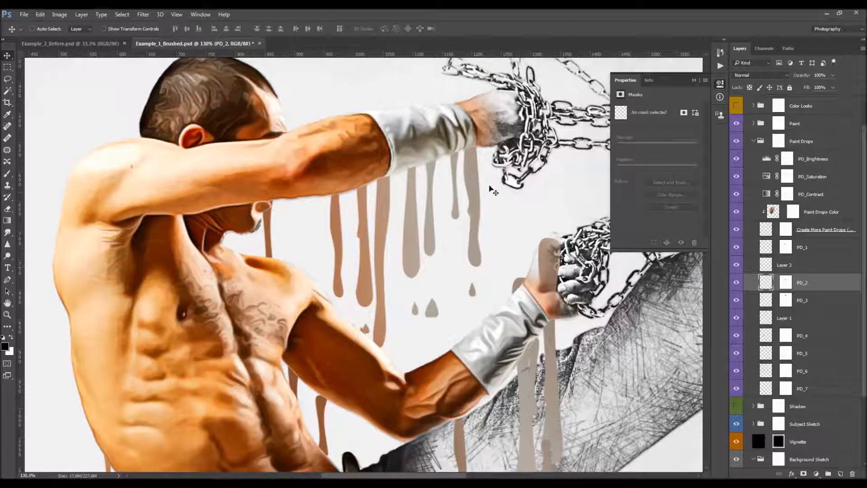
# - Check which drips below the upper wrist belong to PD_4 by toggling its visibility, and activate its layer mask
pyautogui.keyDown('ctrl'); pyautogui.click(476, 203); pyautogui.keyUp('ctrl')
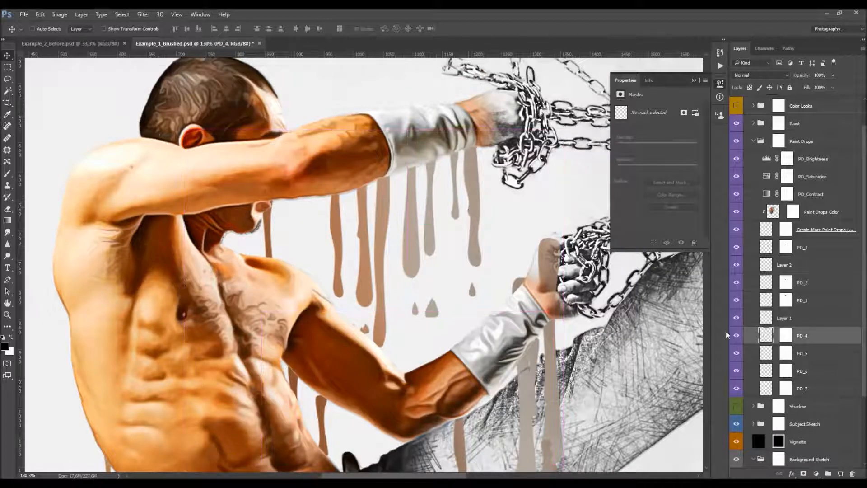
pyautogui.click(737, 338)
pyautogui.click(737, 338)
pyautogui.click(786, 336)
pyautogui.press('b')
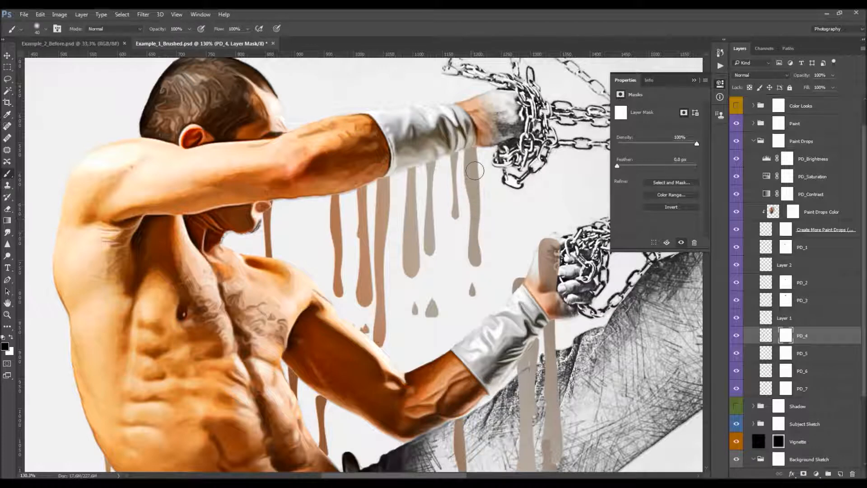
pyautogui.press('v')
pyautogui.scroll(-3, 465, 248)
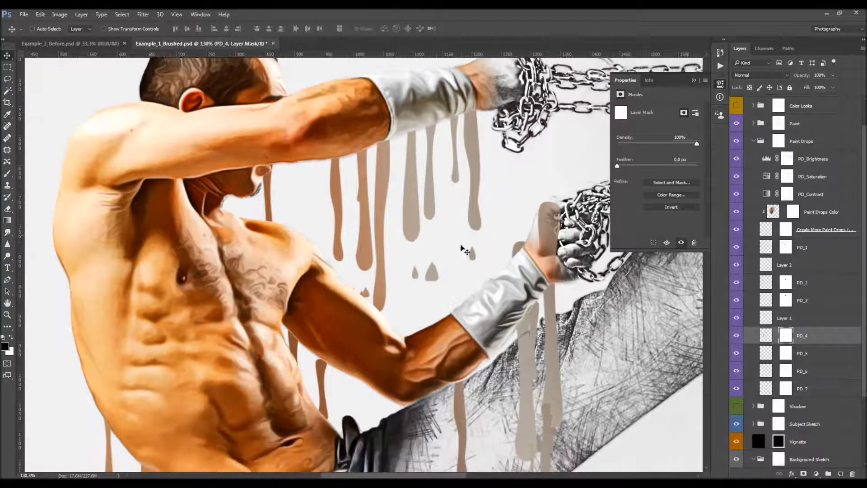
# - Paint black on the PD_6 layer mask to hide the small loose drops between the arms and above the lower arm
pyautogui.keyDown('ctrl'); pyautogui.click(440, 253); pyautogui.keyUp('ctrl')
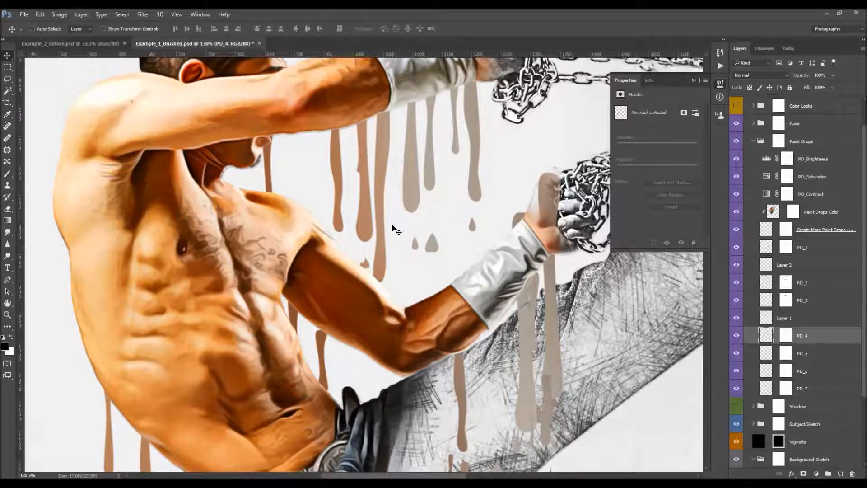
pyautogui.click(45, 30)
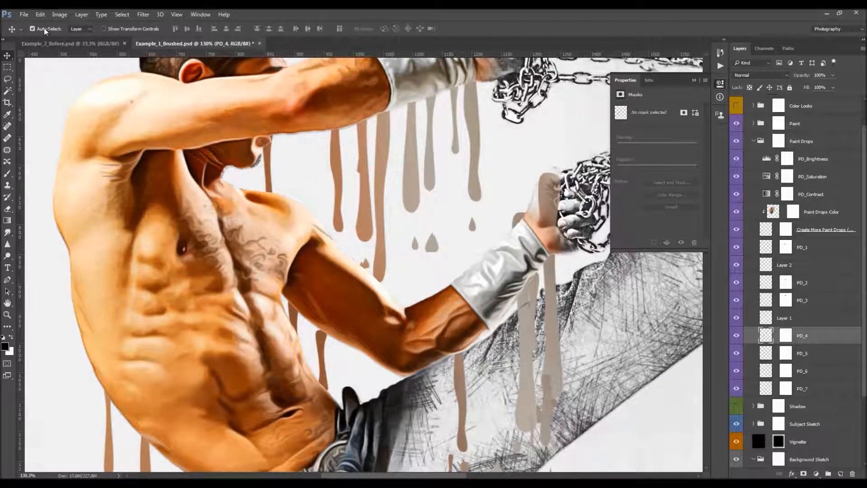
pyautogui.click(435, 246)
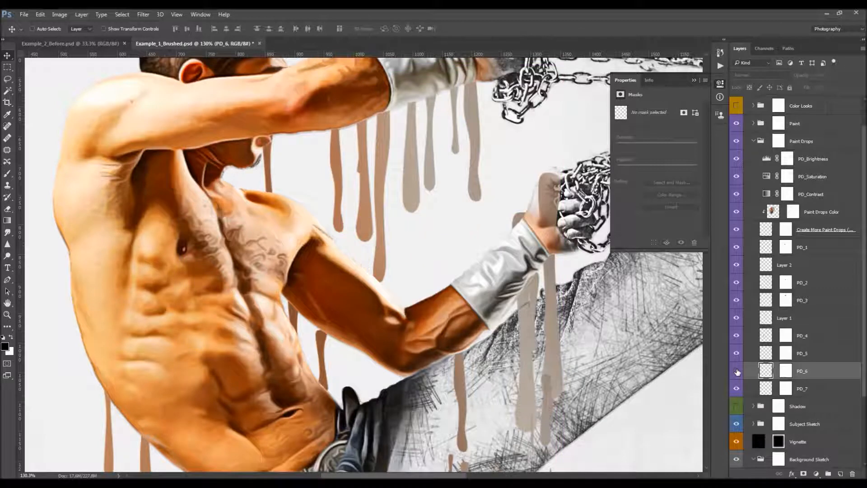
pyautogui.click(787, 370)
pyautogui.press('b')
pyautogui.moveTo(428, 239)
pyautogui.mouseDown()
pyautogui.moveTo(430, 248)
pyautogui.moveTo(475, 230)
pyautogui.mouseUp()
pyautogui.hotkey('ctrl', 'z')
pyautogui.moveTo(417, 232); pyautogui.dragTo(434, 245)
pyautogui.moveTo(373, 263); pyautogui.dragTo(349, 262)
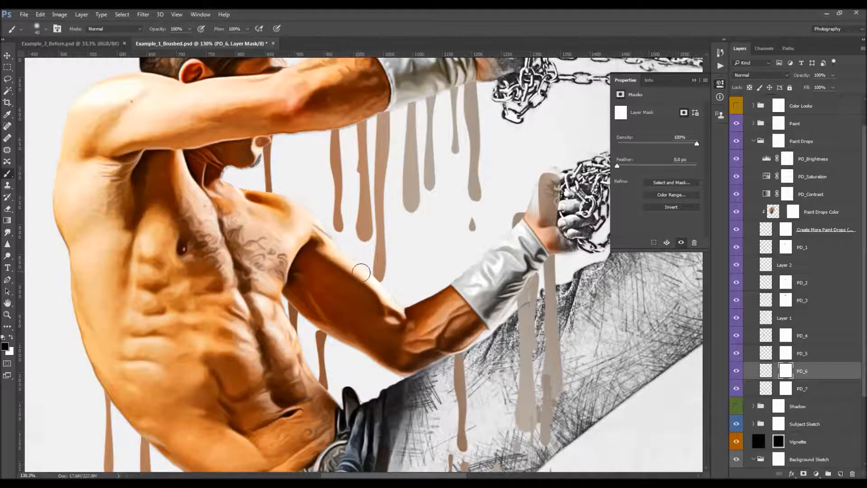
# - Mask out the drip below the chin on the PD_4 layer mask
pyautogui.press('v')
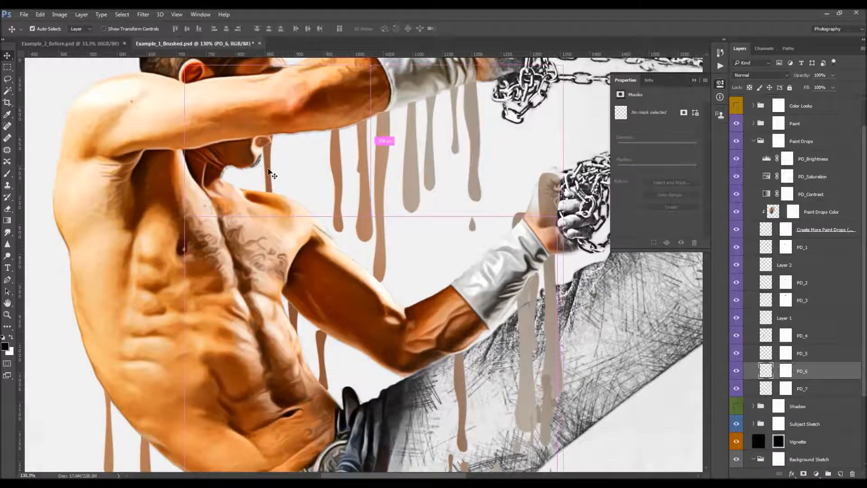
pyautogui.keyDown('ctrl'); pyautogui.click(332, 194); pyautogui.keyUp('ctrl')
pyautogui.click(786, 335)
pyautogui.press('b')
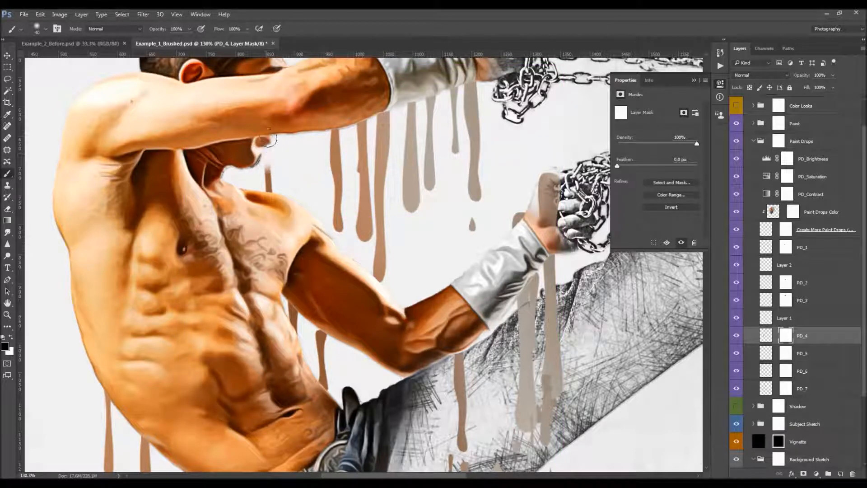
pyautogui.press('v')
# - Lasso the PD_4 drip between the waist and lower arm, copy it to its own layer and place it against the arm
pyautogui.scroll(-3, 436, 207)
pyautogui.scroll(-2, 431, 208)
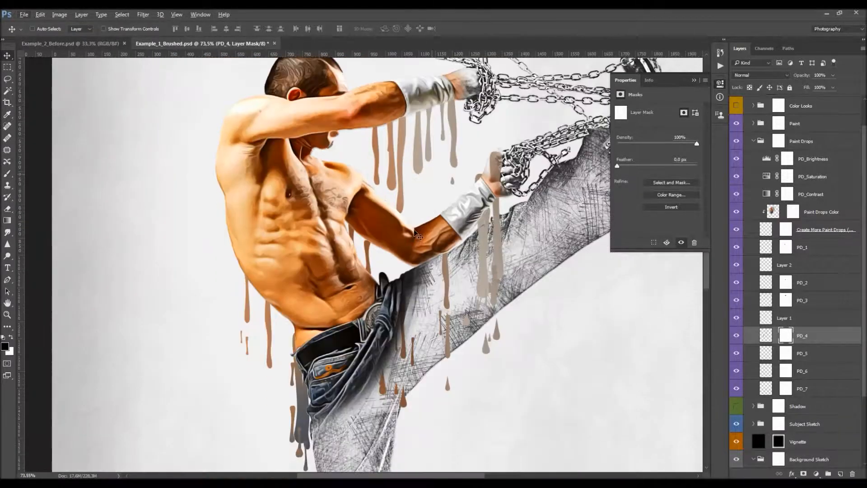
pyautogui.scroll(6, 367, 250)
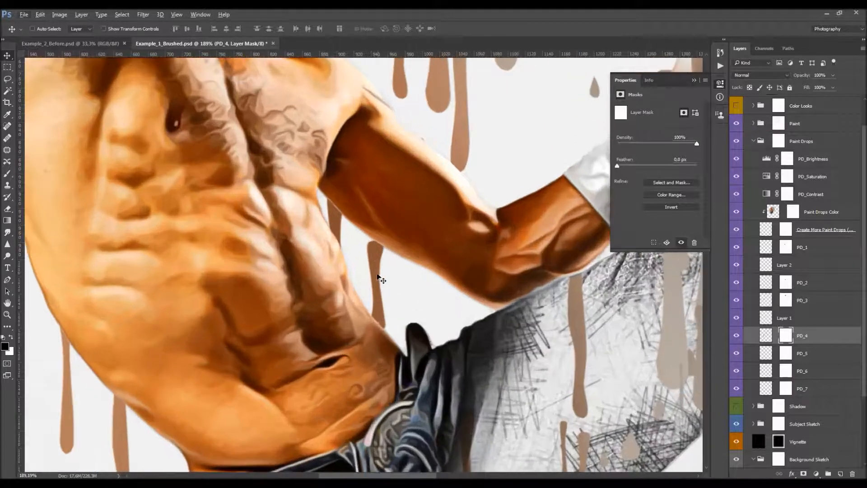
pyautogui.click(766, 336)
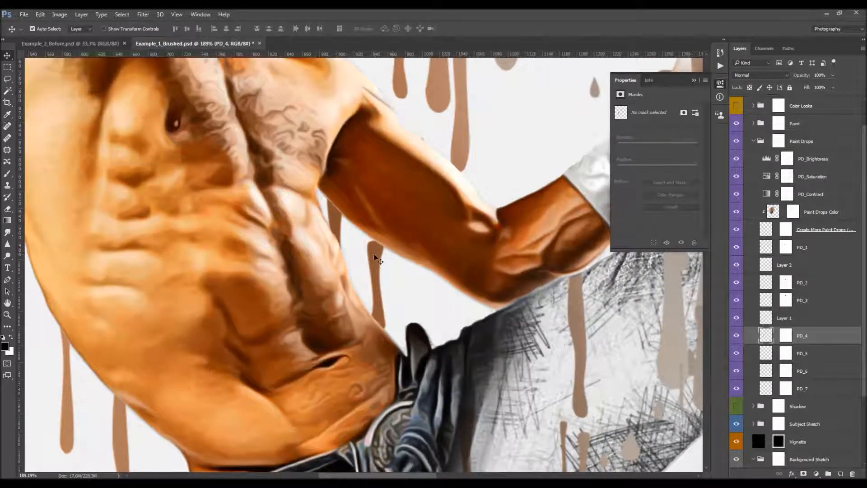
pyautogui.click(736, 335)
pyautogui.click(737, 336)
pyautogui.press('l')
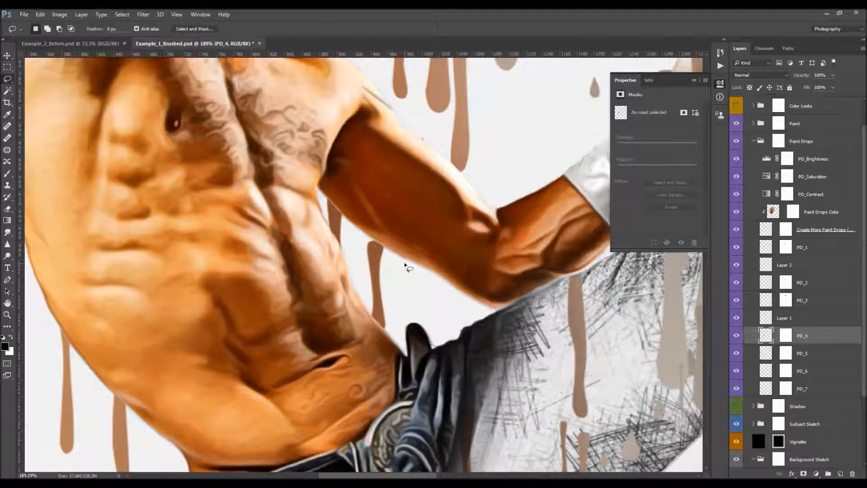
pyautogui.moveTo(348, 379); pyautogui.dragTo(426, 314)
pyautogui.click(401, 271)
pyautogui.moveTo(375, 365)
pyautogui.mouseDown()
pyautogui.moveTo(402, 346)
pyautogui.moveTo(412, 286)
pyautogui.mouseUp()
pyautogui.hotkey('ctrl', 'j')
pyautogui.press('v')
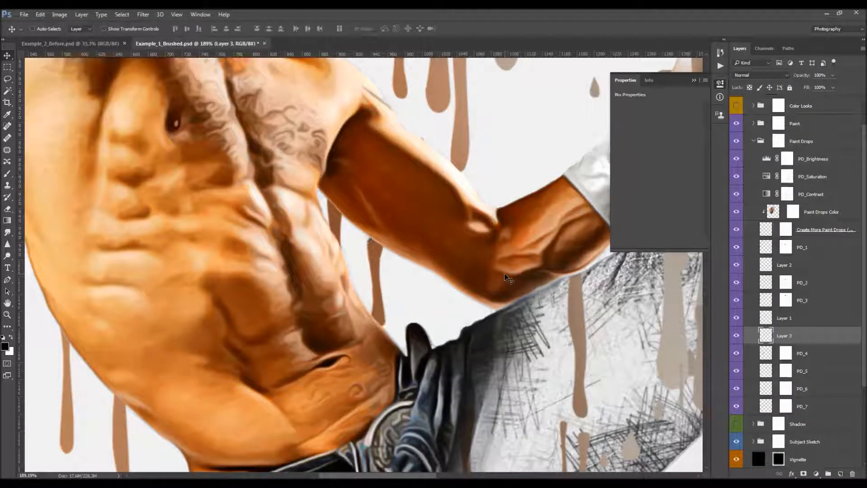
# - Paint on the PD_4 layer mask to hide the drip covering the lower fist
pyautogui.scroll(-5, 401, 255)
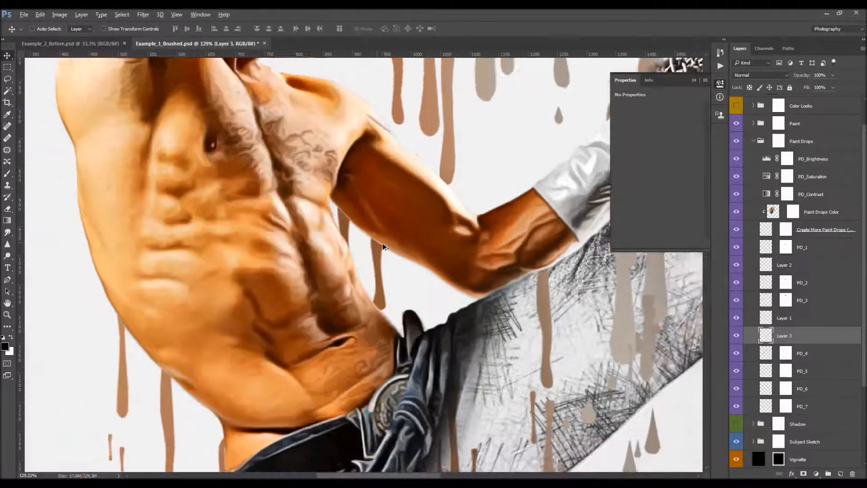
pyautogui.scroll(2, 505, 209)
pyautogui.scroll(3, 503, 209)
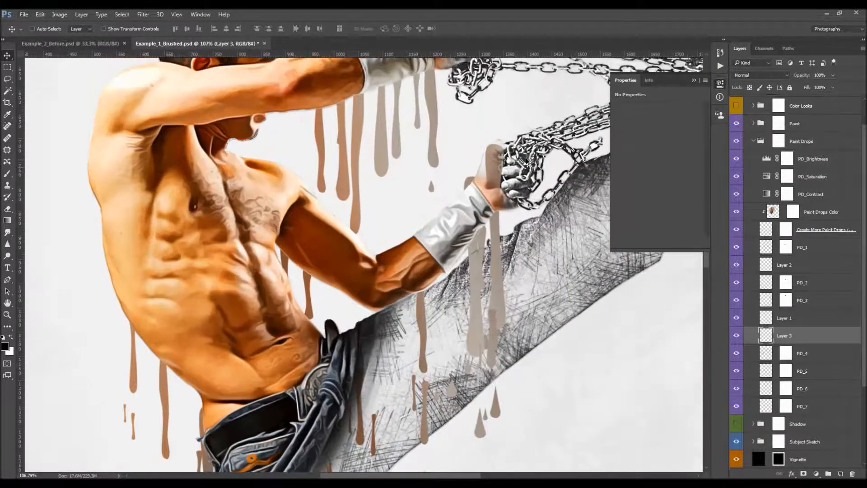
pyautogui.keyDown('ctrl'); pyautogui.click(496, 118); pyautogui.keyUp('ctrl')
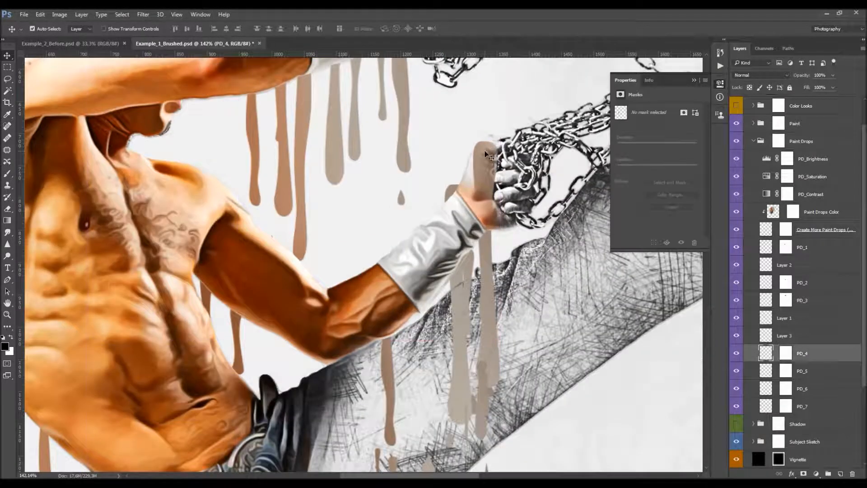
pyautogui.click(736, 354)
pyautogui.click(737, 354)
pyautogui.click(737, 354)
pyautogui.click(737, 354)
pyautogui.click(786, 354)
pyautogui.press('b')
pyautogui.moveTo(485, 144); pyautogui.dragTo(488, 199)
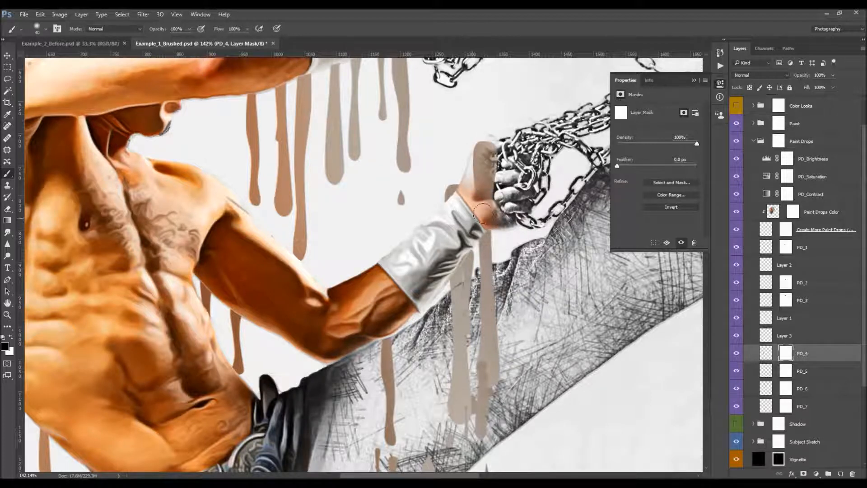
pyautogui.moveTo(482, 213); pyautogui.dragTo(486, 153)
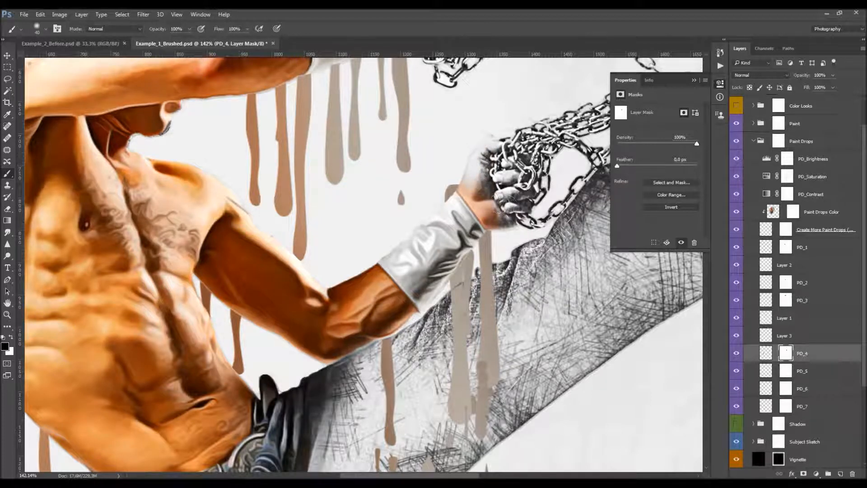
# - Lasso the PD_4 drips on the thigh below the lower wrist, copy them to a new layer and shift them down toward the waist
pyautogui.scroll(-5, 487, 204)
pyautogui.scroll(1, 497, 199)
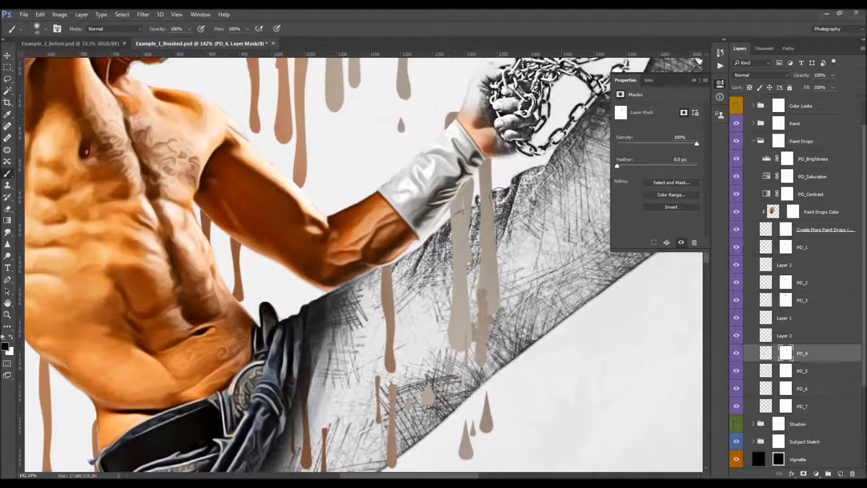
pyautogui.click(736, 353)
pyautogui.click(737, 353)
pyautogui.scroll(-2, 456, 131)
pyautogui.press('v')
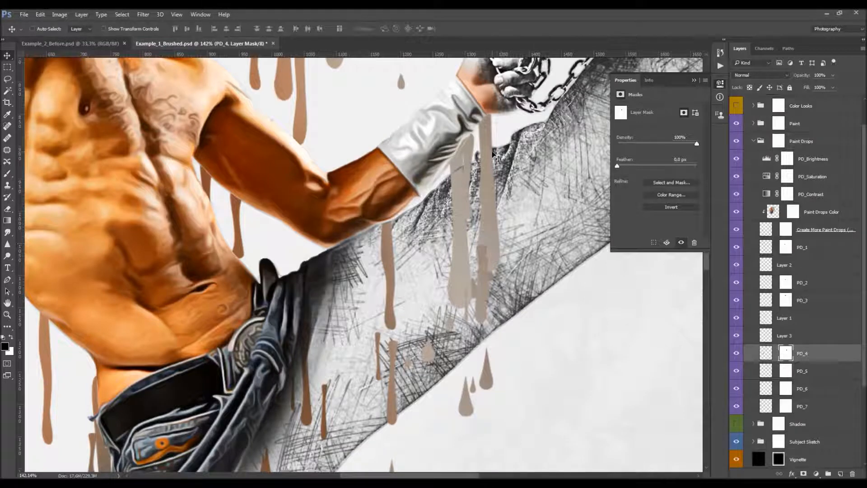
pyautogui.press('l')
pyautogui.moveTo(420, 233)
pyautogui.mouseDown()
pyautogui.moveTo(465, 344)
pyautogui.moveTo(556, 226)
pyautogui.moveTo(528, 105)
pyautogui.moveTo(480, 95)
pyautogui.mouseUp()
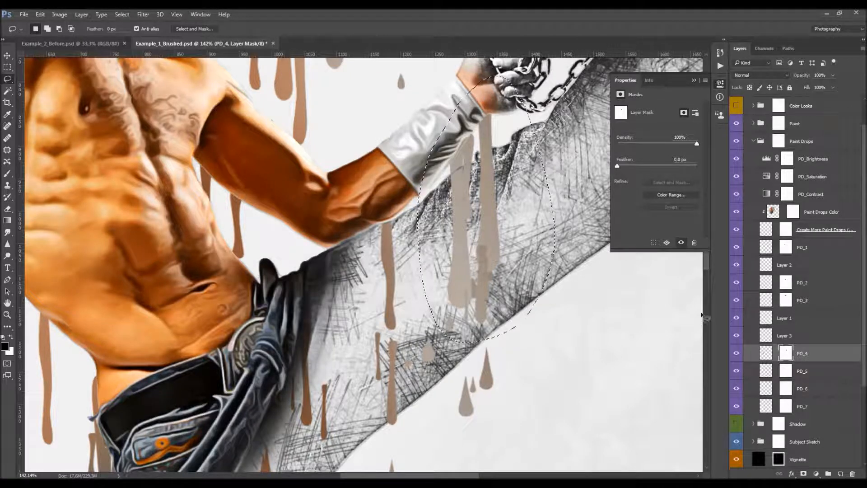
pyautogui.click(767, 354)
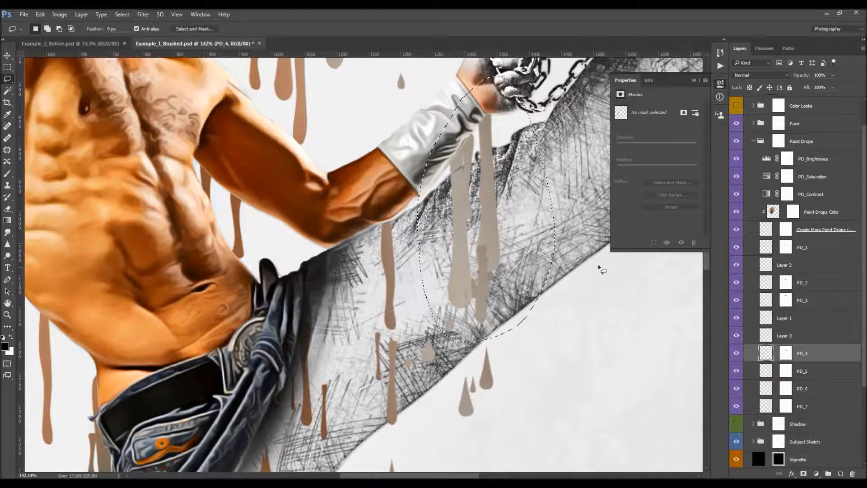
pyautogui.hotkey('ctrl', 'j')
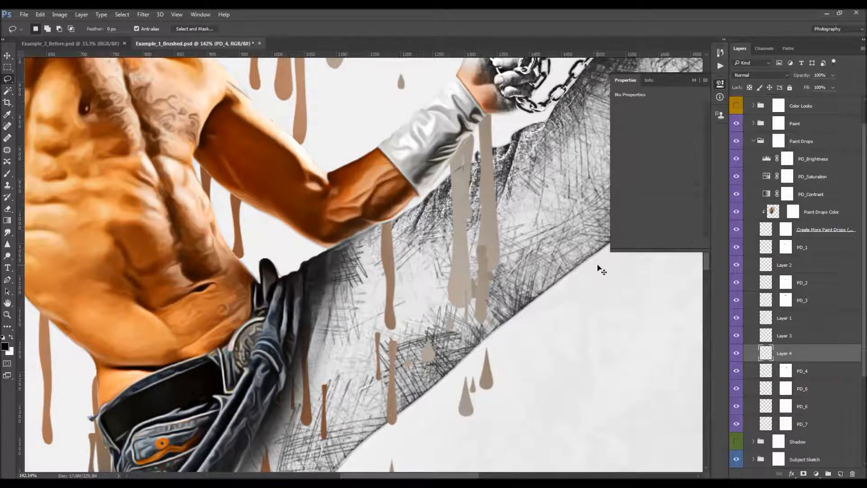
pyautogui.press('v')
pyautogui.moveTo(519, 190); pyautogui.dragTo(508, 206)
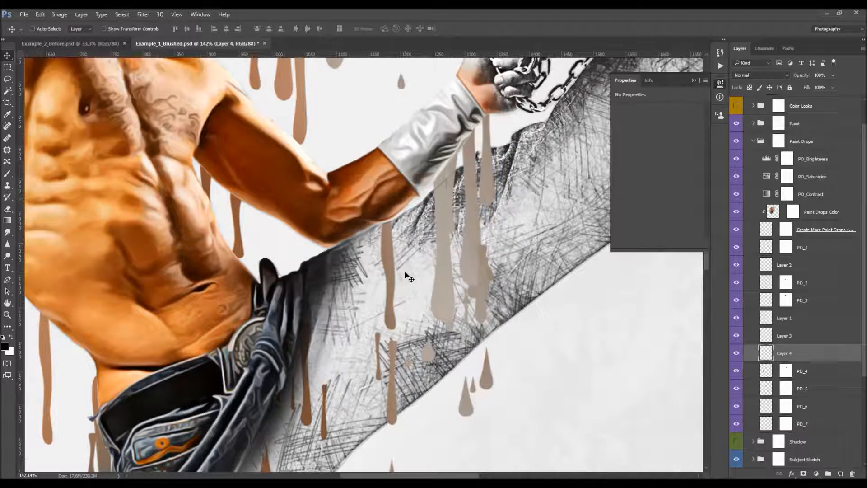
# - Mask out the overlapping drip beneath the lower fist on the PD_5 layer mask
pyautogui.scroll(-2, 409, 279)
pyautogui.scroll(1, 443, 228)
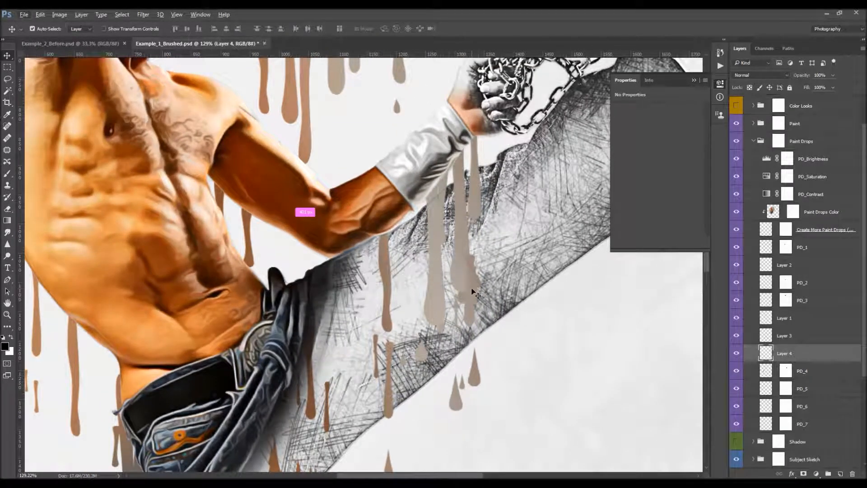
pyautogui.scroll(1, 482, 175)
pyautogui.keyDown('ctrl'); pyautogui.click(476, 189); pyautogui.keyUp('ctrl')
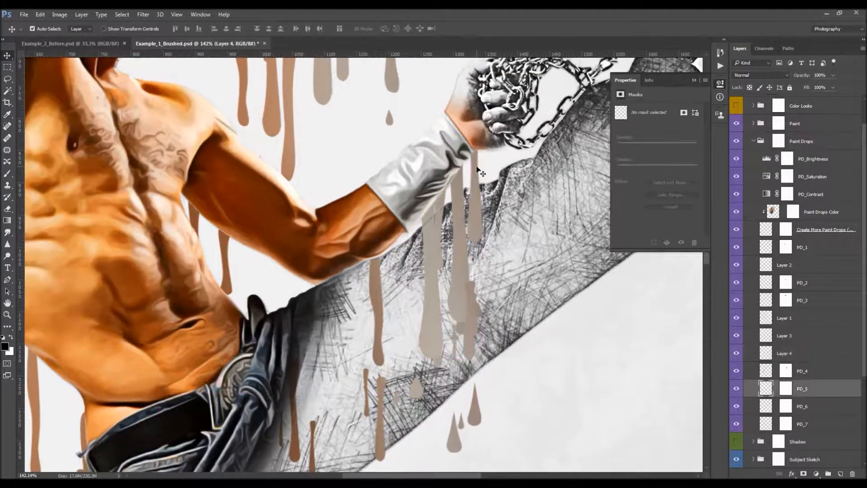
pyautogui.click(736, 389)
pyautogui.click(734, 390)
pyautogui.scroll(2, 486, 231)
pyautogui.click(785, 390)
pyautogui.press('b')
pyautogui.moveTo(479, 194)
pyautogui.mouseDown()
pyautogui.moveTo(474, 281)
pyautogui.moveTo(485, 284)
pyautogui.mouseUp()
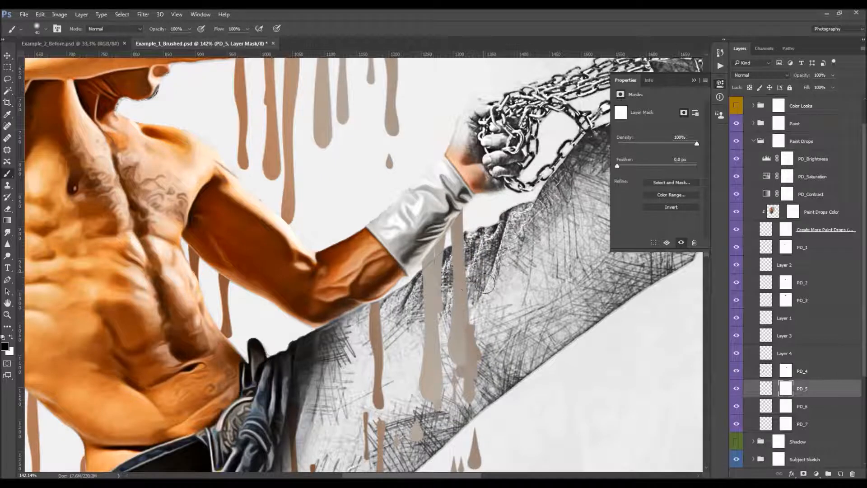
# - Paint on the PD_2 layer mask to hide the overlapping blob at the end of the thigh drips
pyautogui.scroll(-5, 492, 250)
pyautogui.press('v')
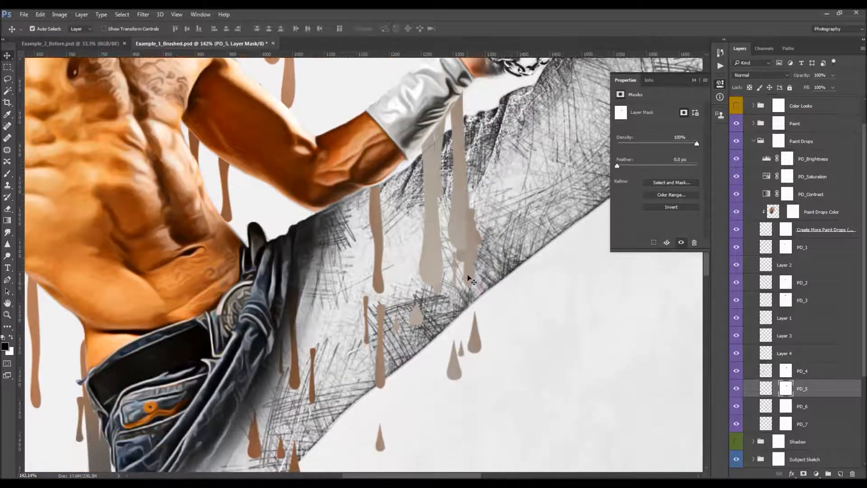
pyautogui.click(473, 276)
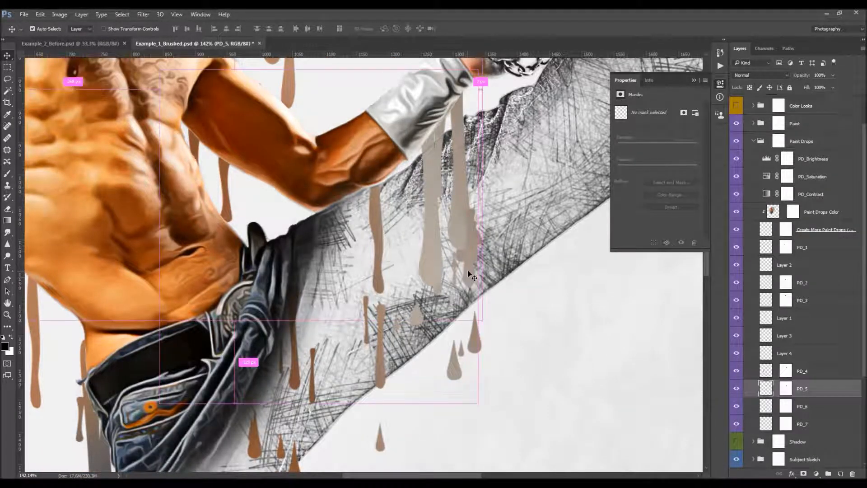
pyautogui.hotkey('ctrl', '\\')
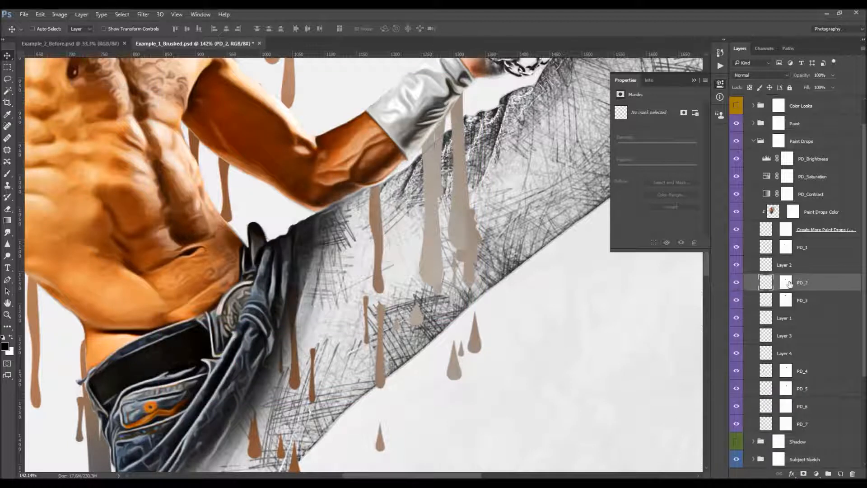
pyautogui.press('b')
pyautogui.moveTo(486, 237)
pyautogui.mouseDown()
pyautogui.moveTo(477, 266)
pyautogui.moveTo(466, 271)
pyautogui.moveTo(455, 246)
pyautogui.mouseUp()
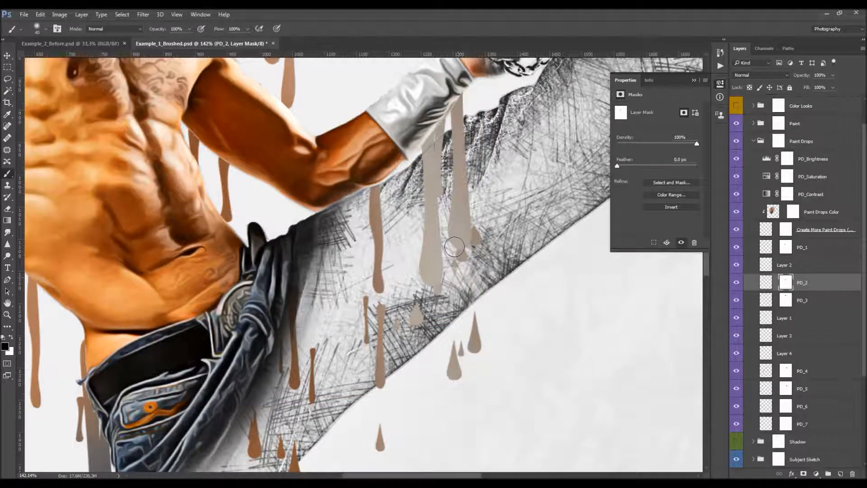
pyautogui.scroll(-3, 546, 258)
pyautogui.scroll(-3, 549, 247)
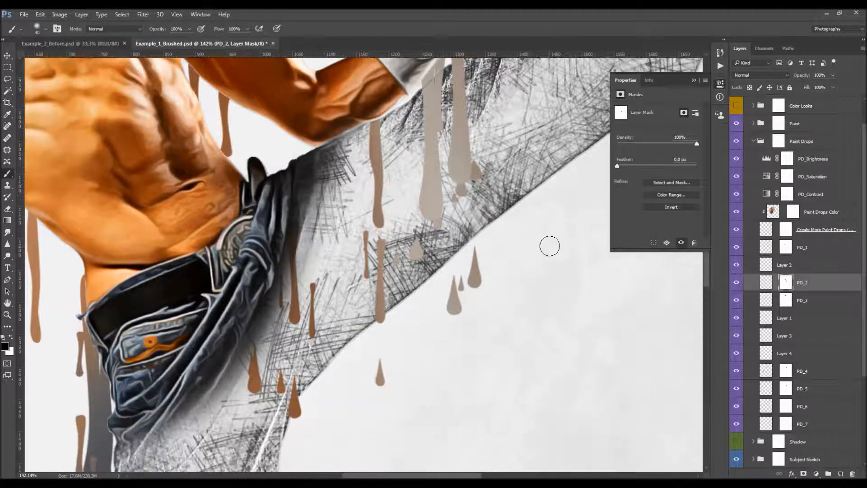
# - Paint on the PD_1 layer mask to hide the two small floating drips beside the waist
pyautogui.press('v')
pyautogui.scroll(-3, 501, 231)
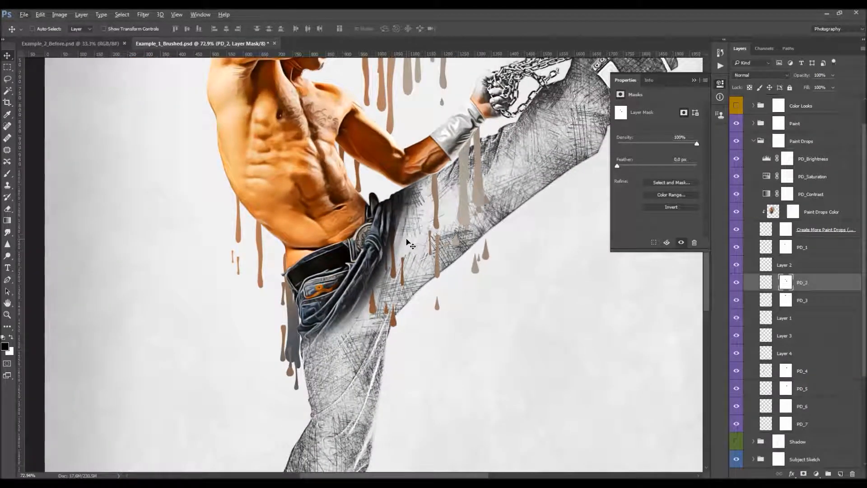
pyautogui.scroll(2, 239, 267)
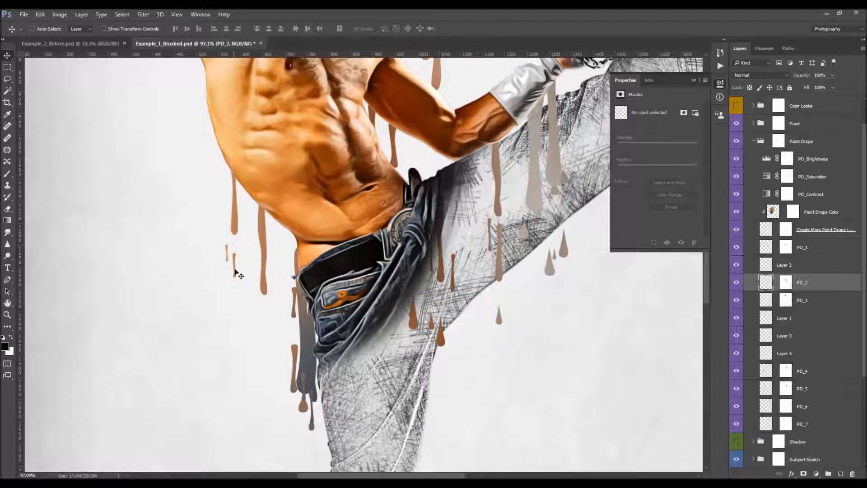
pyautogui.keyDown('ctrl'); pyautogui.click(233, 258); pyautogui.keyUp('ctrl')
pyautogui.click(786, 247)
pyautogui.press('b')
pyautogui.moveTo(226, 251); pyautogui.dragTo(240, 258)
pyautogui.press('v')
# - Paint on the PD_4 layer mask to hide the drip overlapping the dark drips behind the jeans pocket
pyautogui.scroll(3, 271, 294)
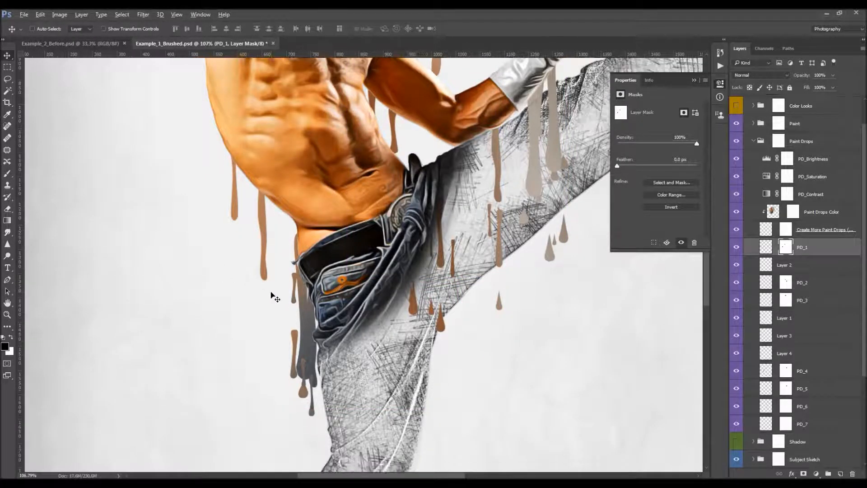
pyautogui.keyDown('ctrl'); pyautogui.click(308, 274); pyautogui.keyUp('ctrl')
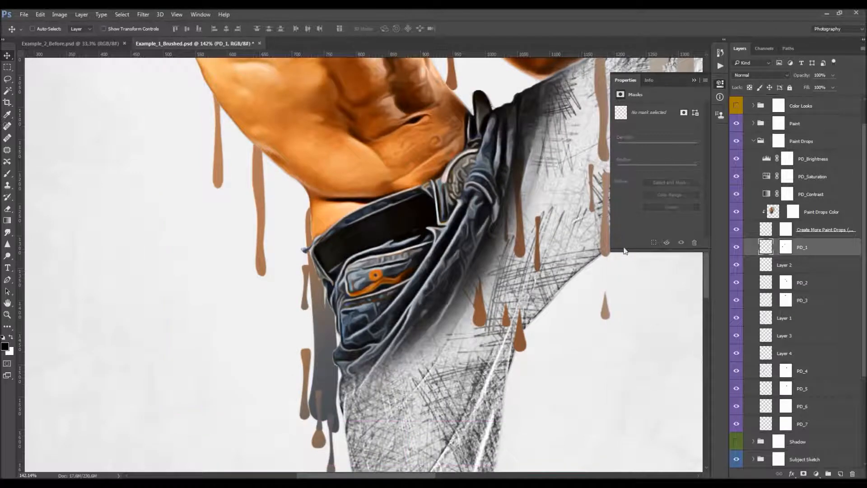
pyautogui.keyDown('ctrl'); pyautogui.click(302, 275); pyautogui.keyUp('ctrl')
pyautogui.click(737, 371)
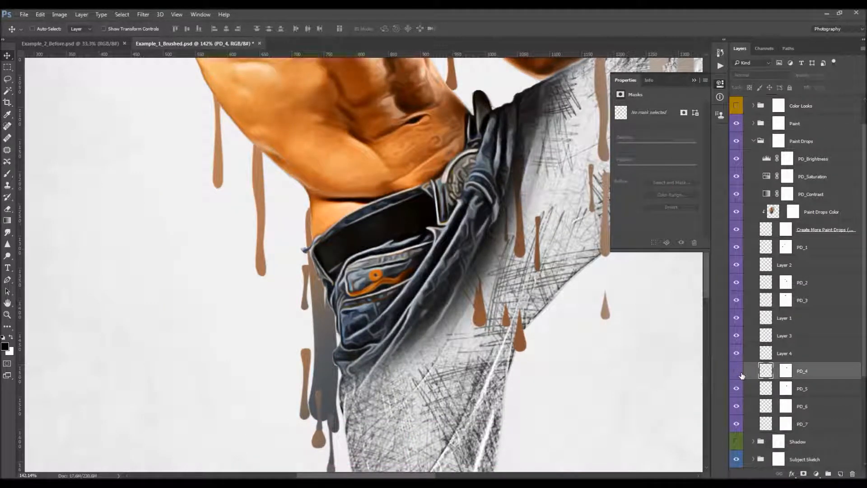
pyautogui.click(738, 372)
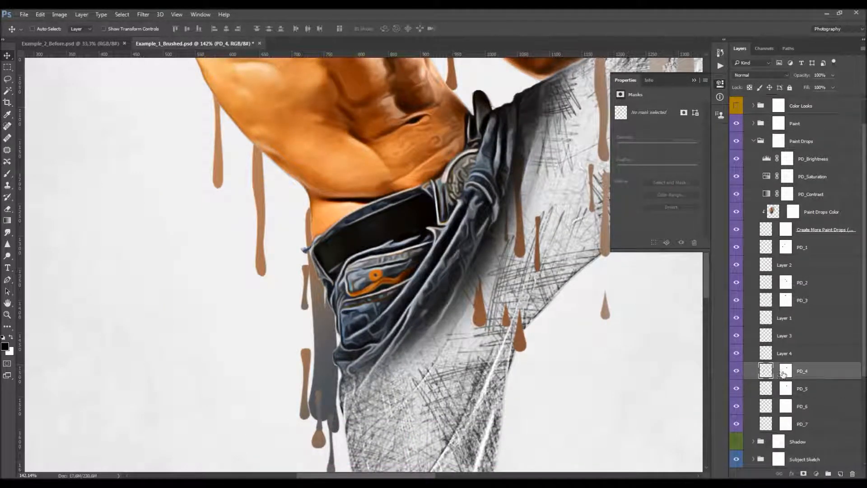
pyautogui.click(784, 372)
pyautogui.scroll(-3, 300, 229)
pyautogui.press('b')
pyautogui.moveTo(305, 212)
pyautogui.mouseDown()
pyautogui.moveTo(309, 264)
pyautogui.moveTo(314, 238)
pyautogui.moveTo(303, 220)
pyautogui.moveTo(330, 307)
pyautogui.moveTo(316, 284)
pyautogui.moveTo(331, 389)
pyautogui.moveTo(325, 427)
pyautogui.mouseUp()
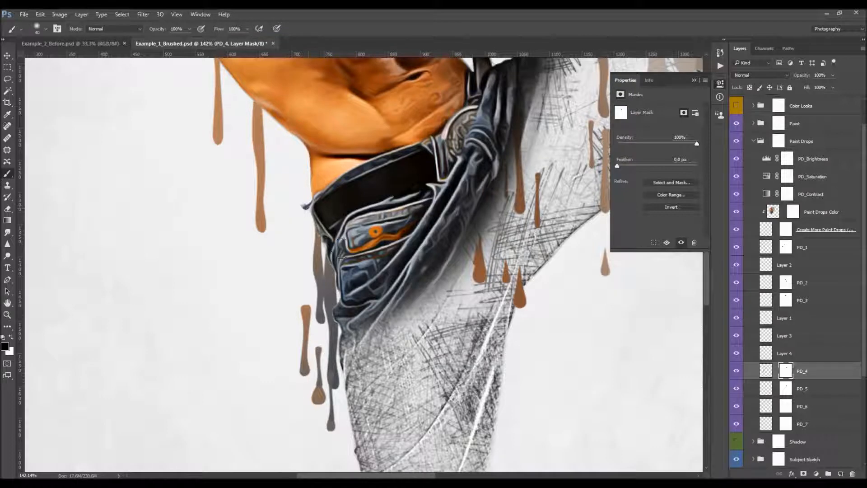
pyautogui.press('v')
# - Paint on the PD_1 layer mask to hide the thin stems above the two lowest drops beside the hip
pyautogui.scroll(-3, 256, 304)
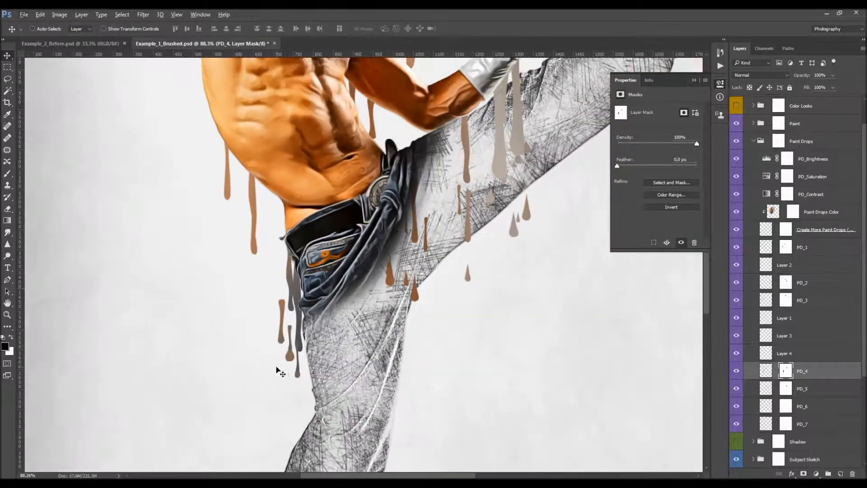
pyautogui.scroll(3, 277, 369)
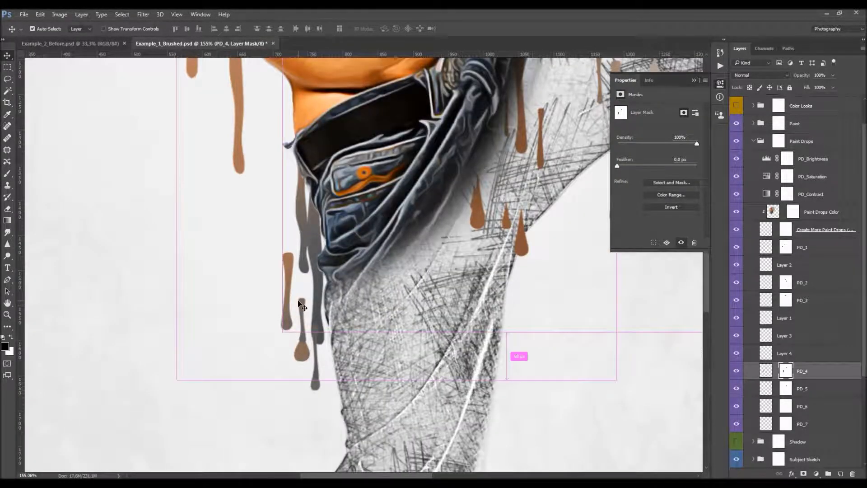
pyautogui.hotkey('ctrl', '2')
pyautogui.keyDown('ctrl'); pyautogui.click(306, 312); pyautogui.keyUp('ctrl')
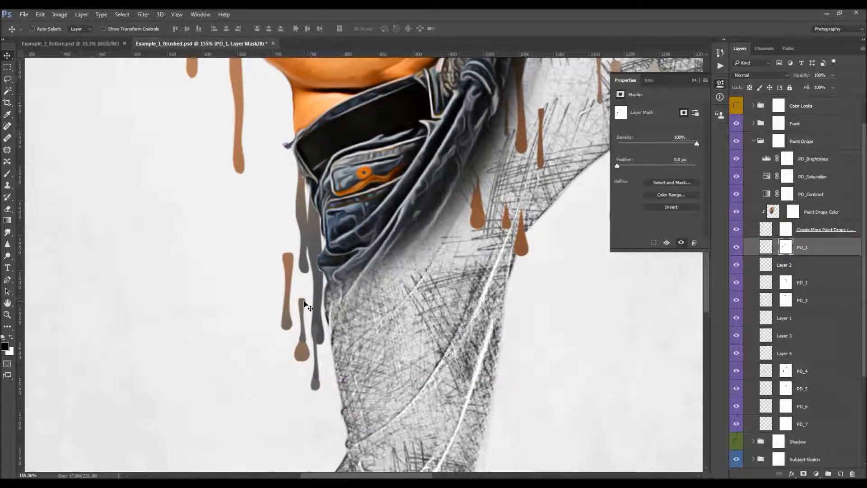
pyautogui.hotkey('ctrl', '2')
pyautogui.press('b')
pyautogui.moveTo(302, 296); pyautogui.dragTo(304, 309)
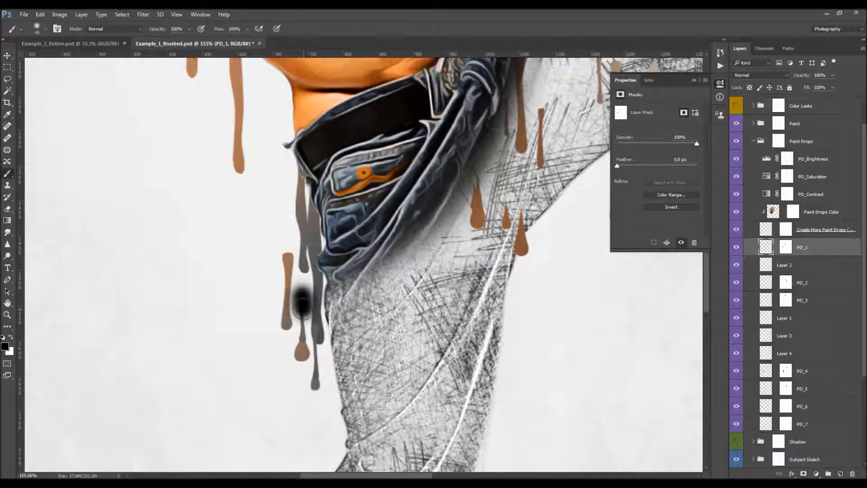
pyautogui.hotkey('ctrl', 'z')
pyautogui.click(791, 251)
pyautogui.moveTo(302, 301)
pyautogui.mouseDown()
pyautogui.moveTo(301, 333)
pyautogui.moveTo(316, 368)
pyautogui.mouseUp()
pyautogui.press('[')
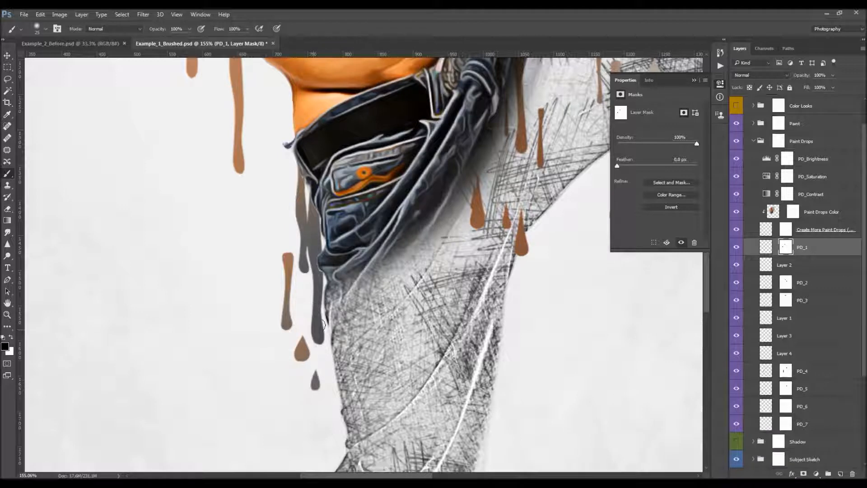
pyautogui.press('v')
# - Mask out the upper part of the remaining long brown PD_1 drip beside the hip, leaving only its drop-shaped tip
pyautogui.scroll(-3, 273, 322)
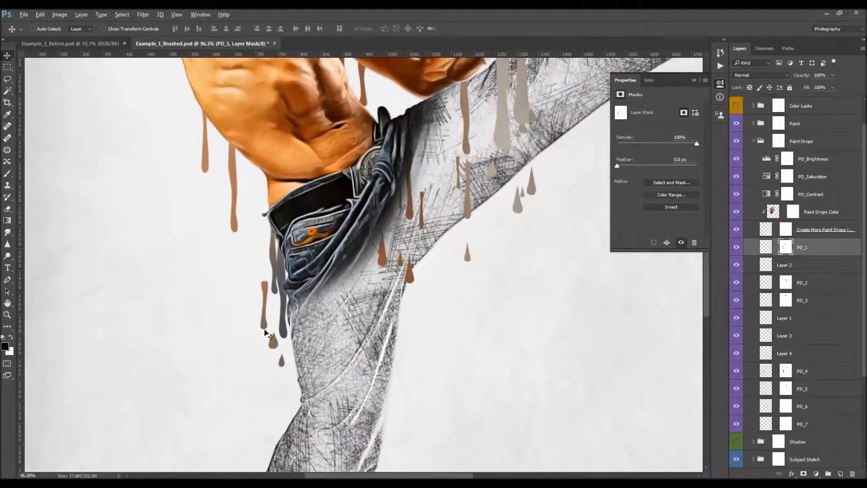
pyautogui.scroll(2, 239, 285)
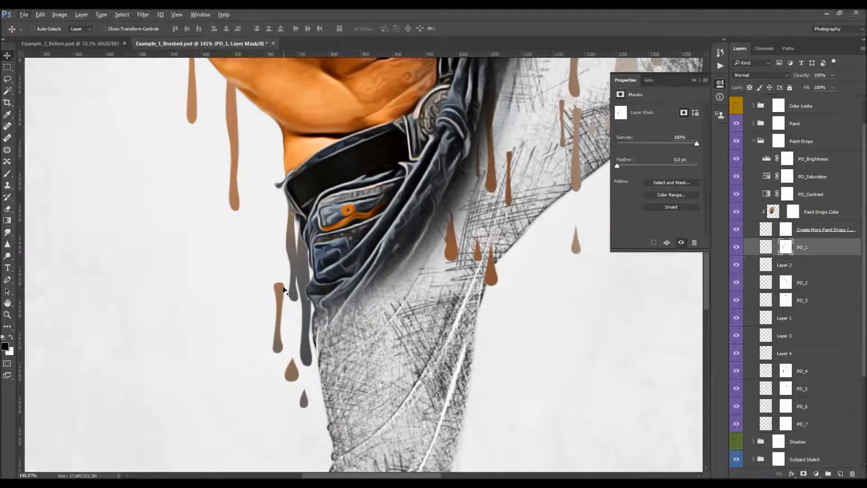
pyautogui.hotkey('ctrl', '2')
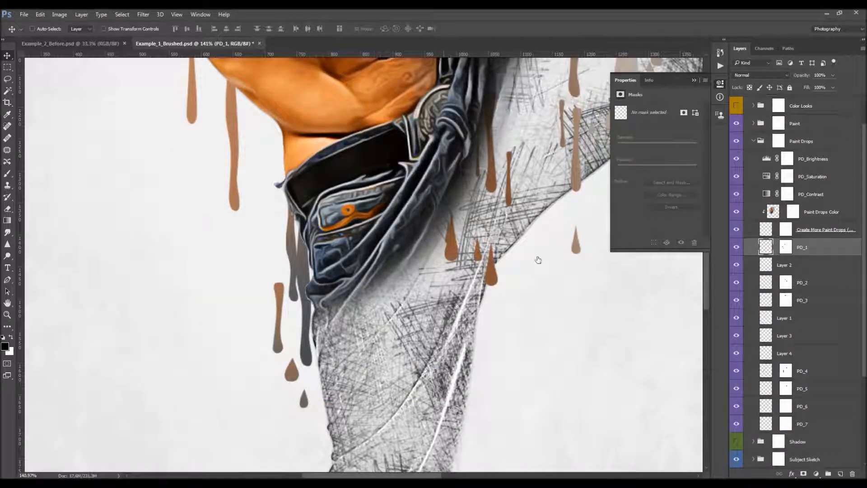
pyautogui.hotkey('ctrl', '\\')
pyautogui.press('b')
pyautogui.moveTo(284, 274); pyautogui.dragTo(277, 340)
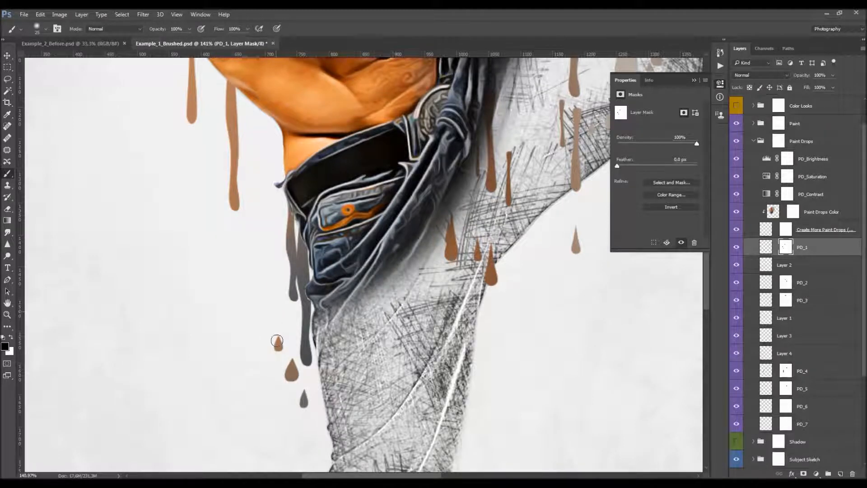
pyautogui.press('v')
# - Paint on the PD_6 layer mask to hide the middle one of the three small drops below the hip
pyautogui.scroll(-5, 264, 347)
pyautogui.scroll(4, 266, 348)
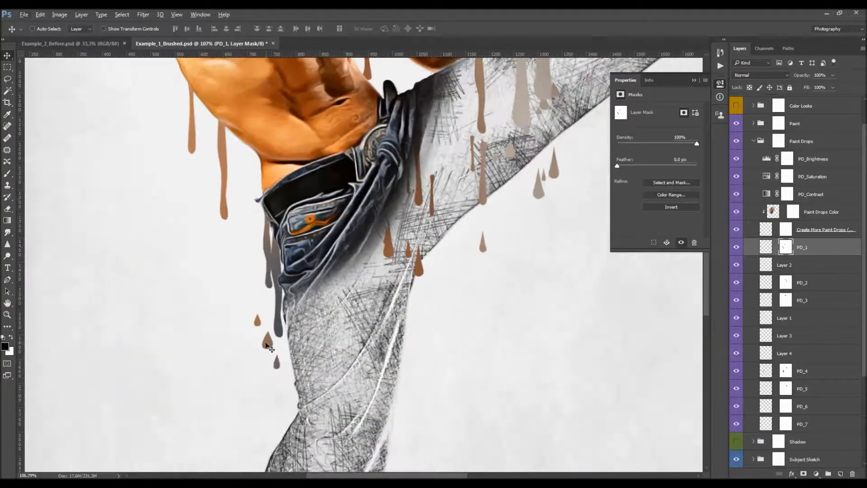
pyautogui.click(238, 315)
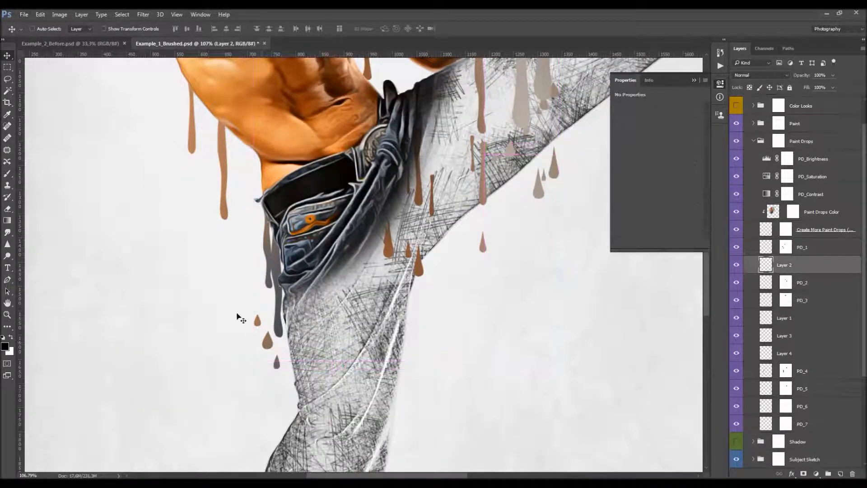
pyautogui.click(268, 343)
pyautogui.click(788, 407)
pyautogui.press('b')
pyautogui.moveTo(267, 346); pyautogui.dragTo(271, 330)
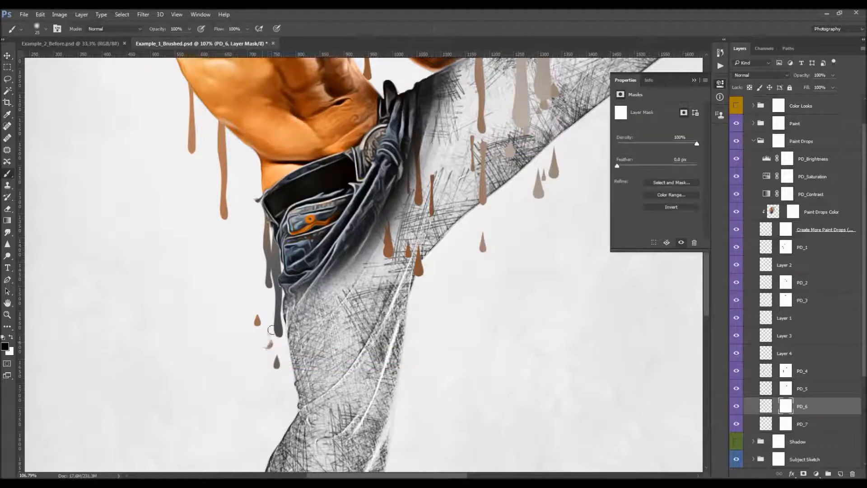
pyautogui.press('v')
# - Add a layer mask to Layer 4 and paint out its wide pale drip hanging from the lower wrist over the thigh
pyautogui.scroll(-5, 416, 261)
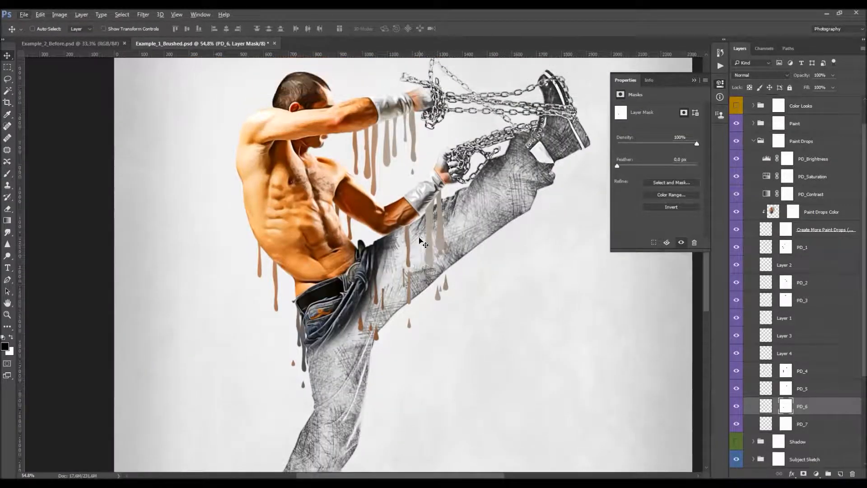
pyautogui.scroll(4, 417, 271)
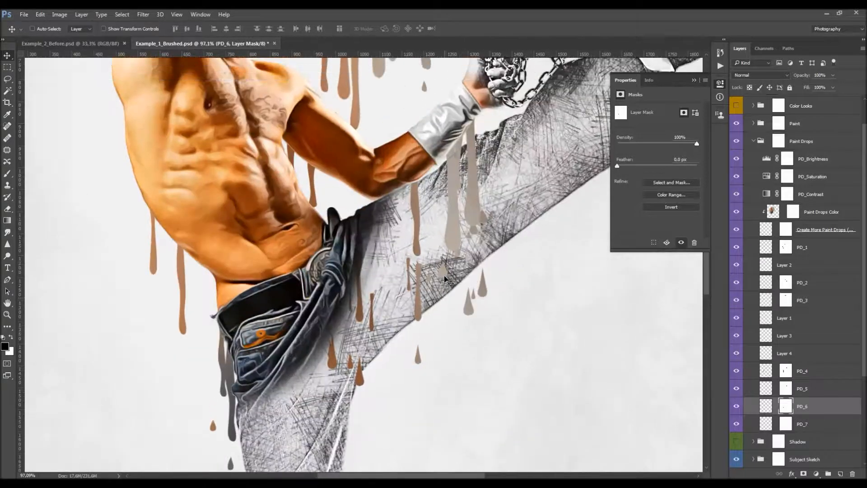
pyautogui.scroll(3, 470, 219)
pyautogui.hotkey('ctrl', '2')
pyautogui.keyDown('ctrl'); pyautogui.click(449, 298); pyautogui.keyUp('ctrl')
pyautogui.click(735, 355)
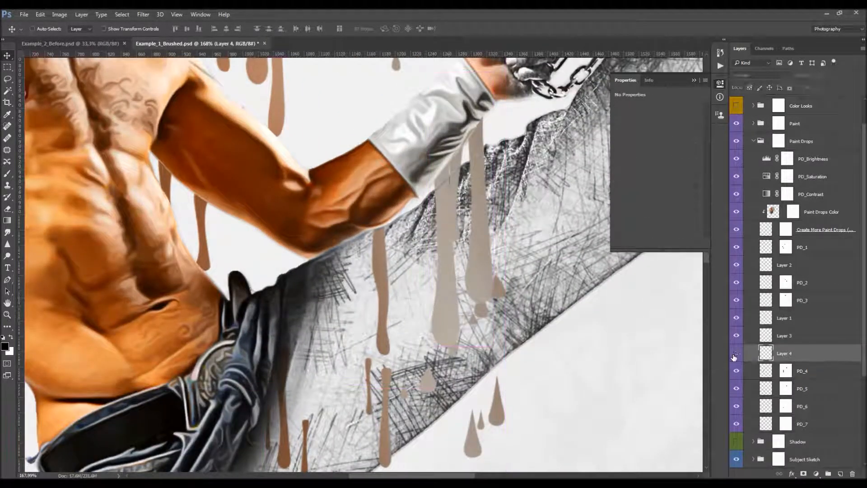
pyautogui.click(735, 354)
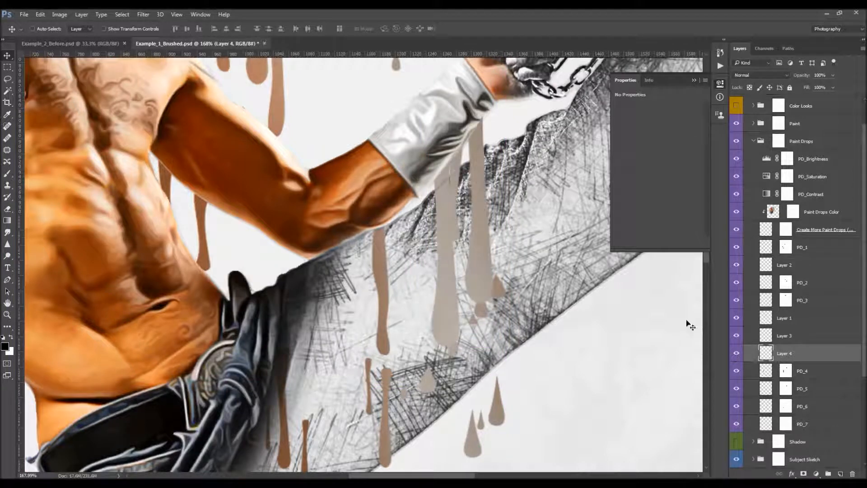
pyautogui.press('b')
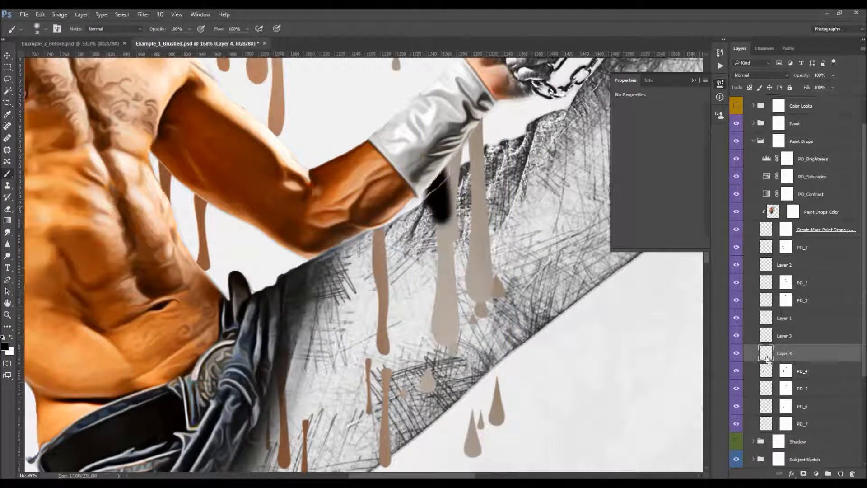
pyautogui.click(736, 355)
pyautogui.click(737, 355)
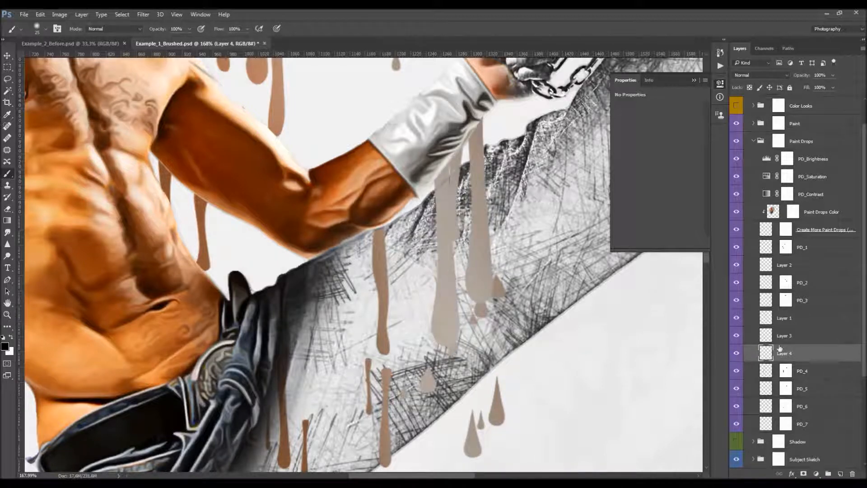
pyautogui.click(805, 473)
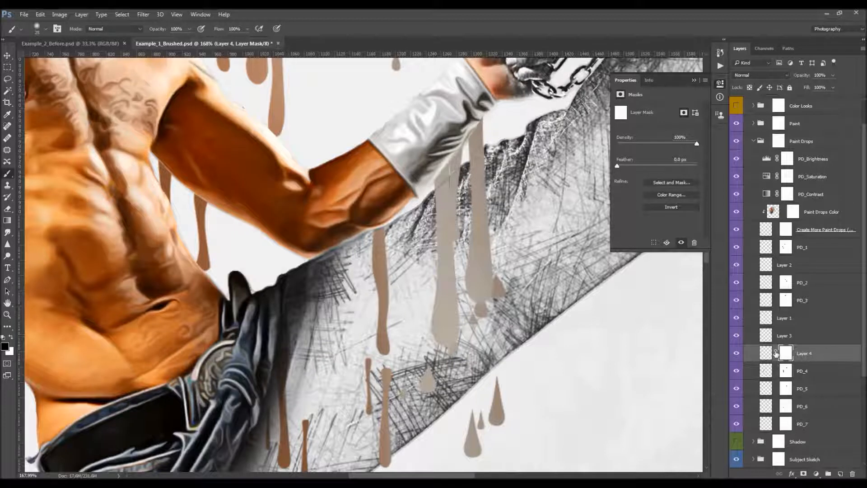
pyautogui.moveTo(437, 195)
pyautogui.mouseDown()
pyautogui.moveTo(449, 158)
pyautogui.moveTo(455, 173)
pyautogui.mouseUp()
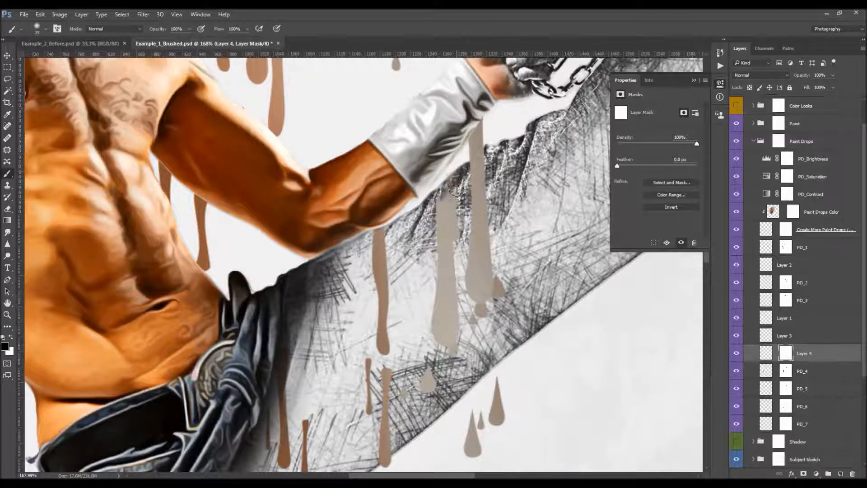
pyautogui.press('x')
pyautogui.press('x')
pyautogui.moveTo(448, 209)
pyautogui.mouseDown()
pyautogui.moveTo(450, 237)
pyautogui.moveTo(454, 225)
pyautogui.moveTo(437, 335)
pyautogui.moveTo(445, 235)
pyautogui.moveTo(451, 324)
pyautogui.moveTo(434, 354)
pyautogui.mouseUp()
pyautogui.press('v')
# - Lasso the long PD_2 drip at the thigh's lower edge, separate it onto a new layer and move it up beneath the forearm
pyautogui.scroll(-5, 436, 287)
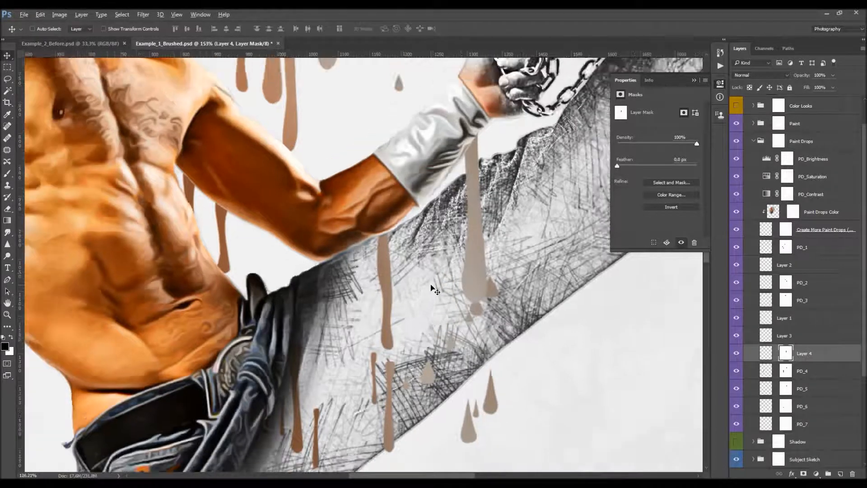
pyautogui.scroll(3, 400, 336)
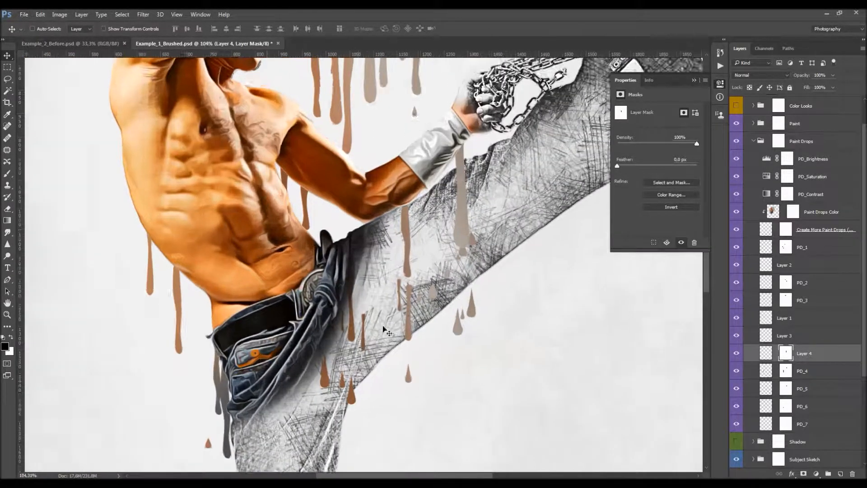
pyautogui.click(773, 338)
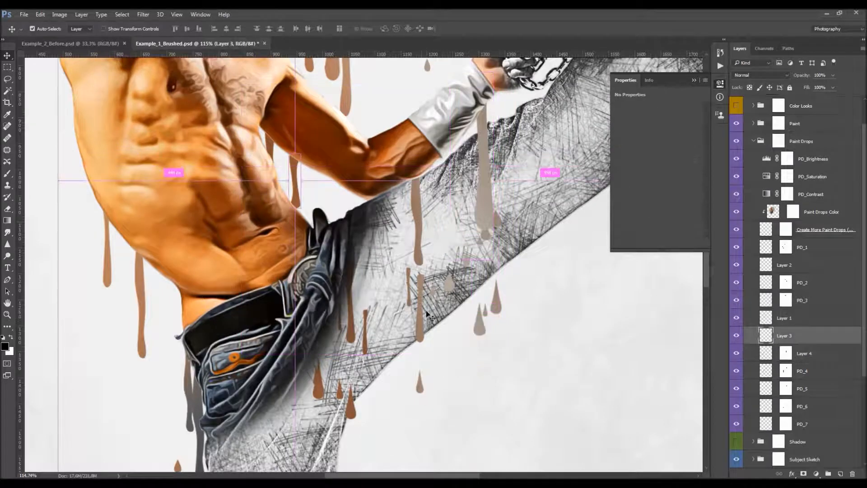
pyautogui.keyDown('ctrl'); pyautogui.click(419, 319); pyautogui.keyUp('ctrl')
pyautogui.click(736, 282)
pyautogui.click(736, 282)
pyautogui.press('l')
pyautogui.moveTo(414, 270)
pyautogui.mouseDown()
pyautogui.moveTo(398, 316)
pyautogui.moveTo(421, 355)
pyautogui.mouseUp()
pyautogui.hotkey('ctrl', 'j')
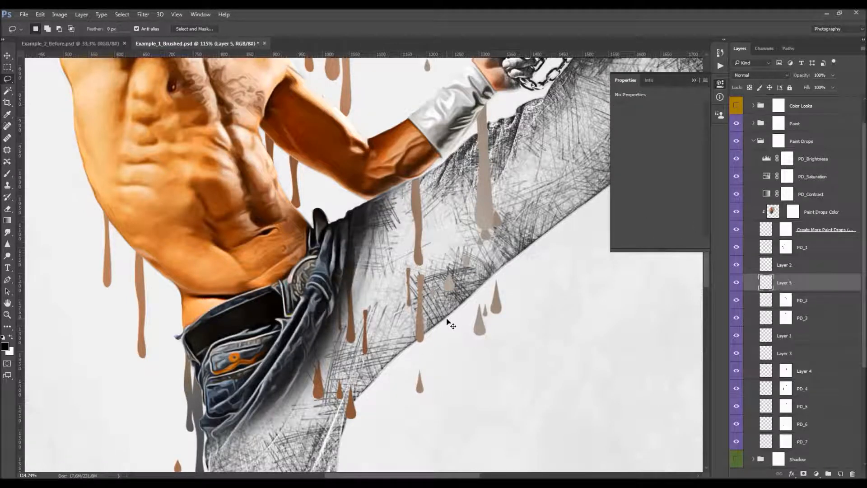
pyautogui.press('v')
pyautogui.moveTo(439, 297); pyautogui.dragTo(403, 195)
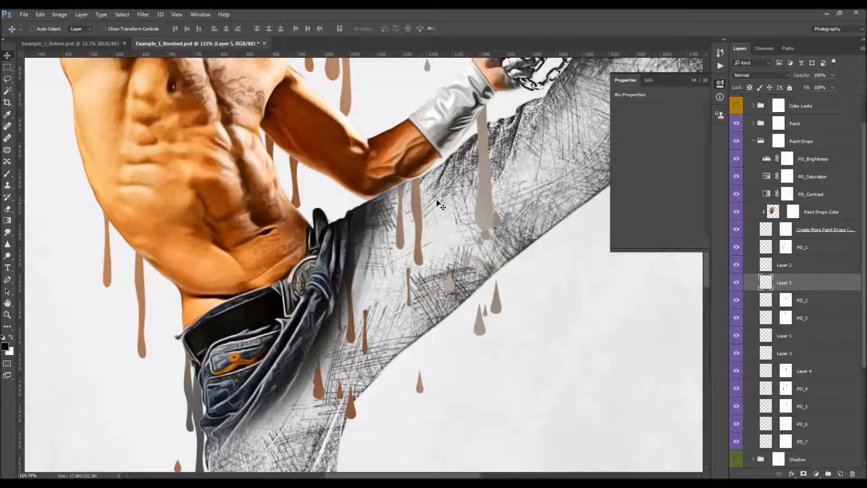
# - Mask out the small blobs overlapping the tip of the wide pale wrist drip on the PD_6 layer mask
pyautogui.keyDown('ctrl'); pyautogui.click(487, 240); pyautogui.keyUp('ctrl')
pyautogui.click(782, 425)
pyautogui.press('b')
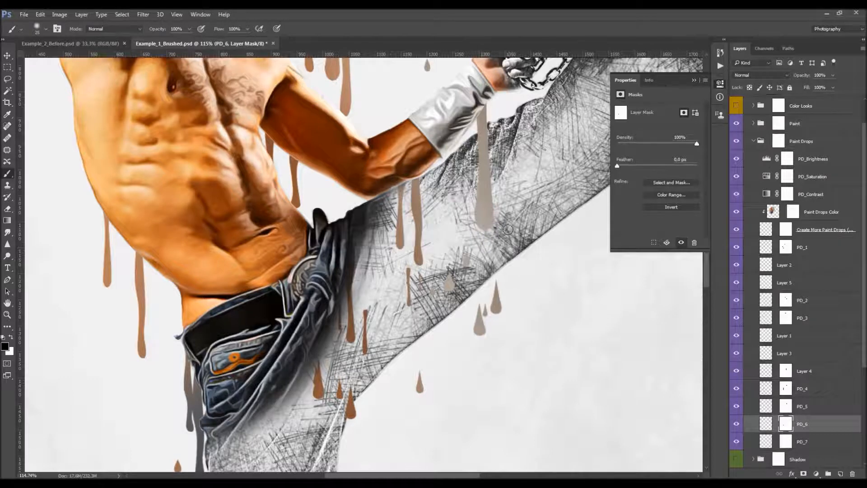
pyautogui.scroll(-2, 508, 230)
pyautogui.press('v')
# - Check which layer holds the thin short drip beside the jeans at the hip, including toggling PD_1's visibility
pyautogui.scroll(3, 348, 269)
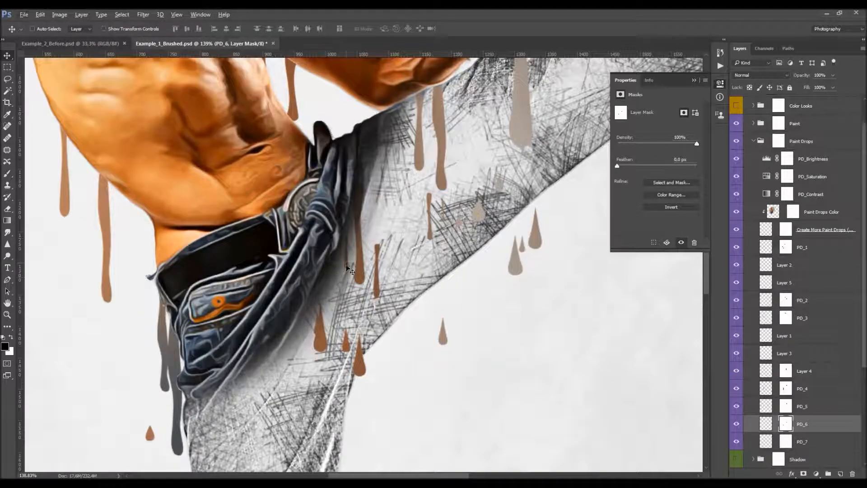
pyautogui.keyDown('ctrl'); pyautogui.click(347, 266); pyautogui.keyUp('ctrl')
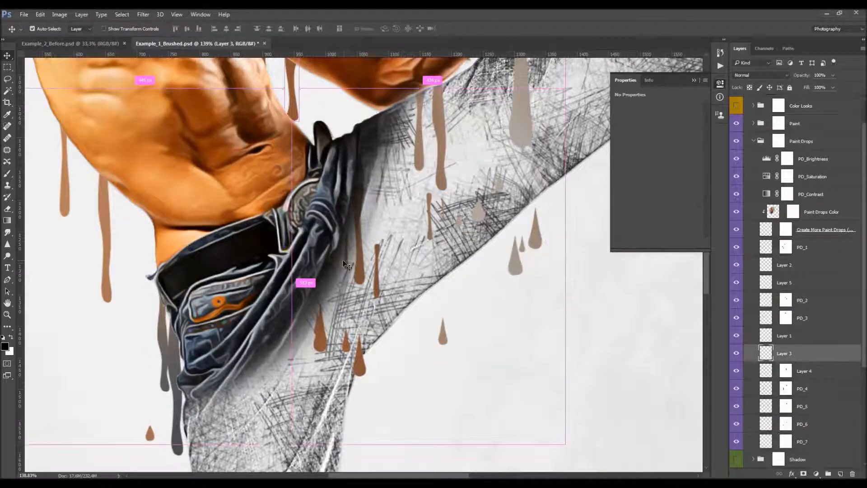
pyautogui.keyDown('ctrl'); pyautogui.click(348, 265); pyautogui.keyUp('ctrl')
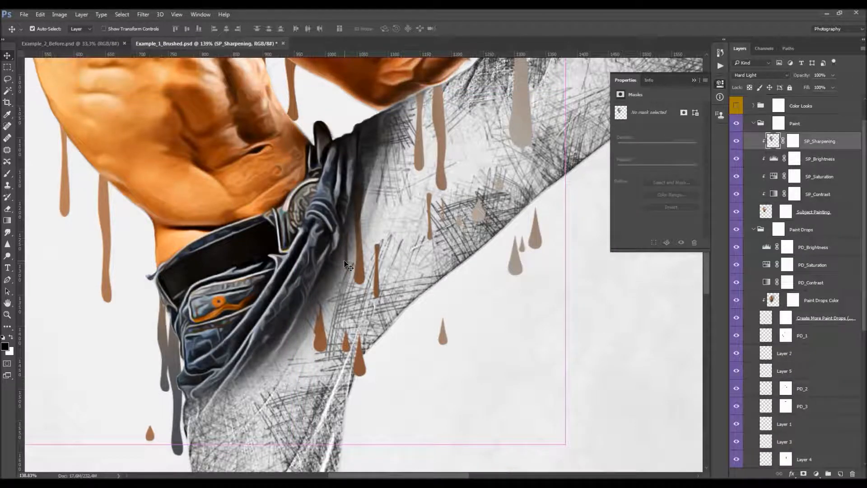
pyautogui.keyDown('ctrl'); pyautogui.click(331, 300); pyautogui.keyUp('ctrl')
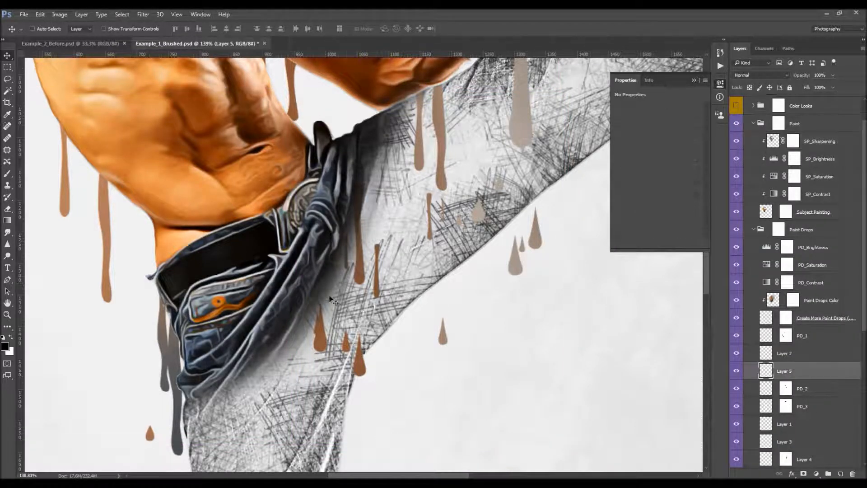
pyautogui.click(349, 271)
pyautogui.scroll(3, 356, 299)
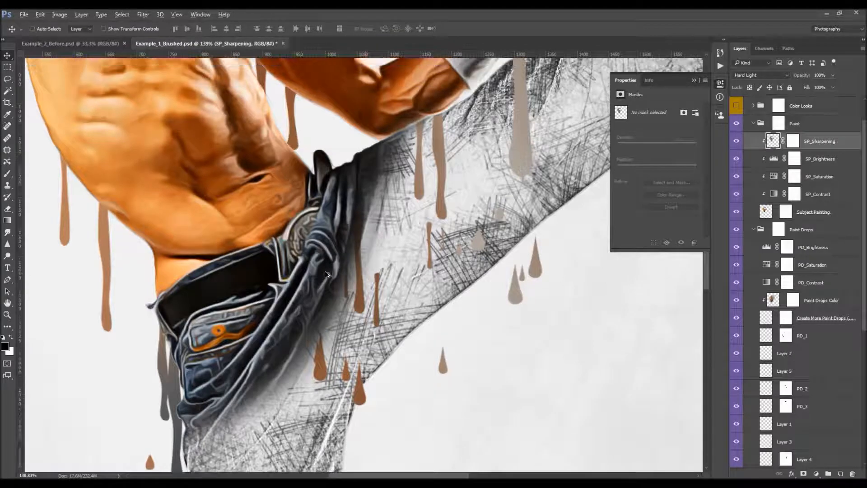
pyautogui.keyDown('ctrl'); pyautogui.click(375, 309); pyautogui.keyUp('ctrl')
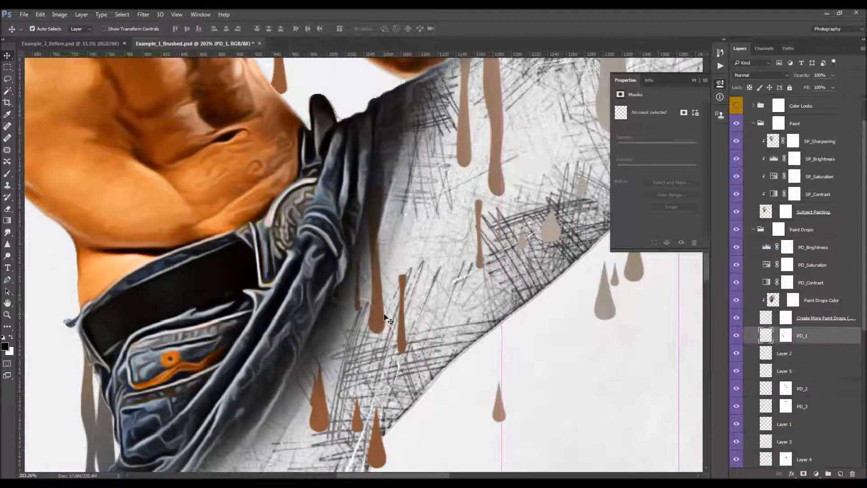
pyautogui.click(737, 336)
pyautogui.click(737, 336)
# - Temporarily hide SP_Sharpening and Subject Painting to select the thin hip drip's layer PD_2, and restore both layers
pyautogui.keyDown('ctrl'); pyautogui.click(361, 316); pyautogui.keyUp('ctrl')
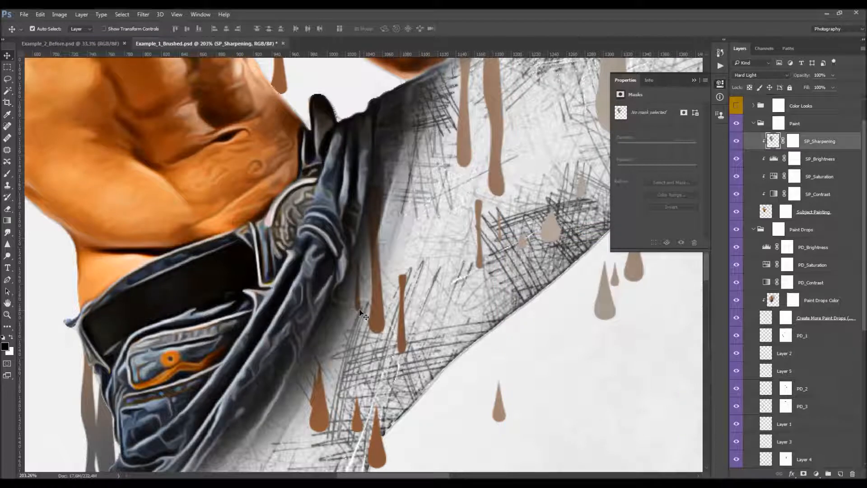
pyautogui.click(737, 144)
pyautogui.keyDown('ctrl'); pyautogui.click(361, 308); pyautogui.keyUp('ctrl')
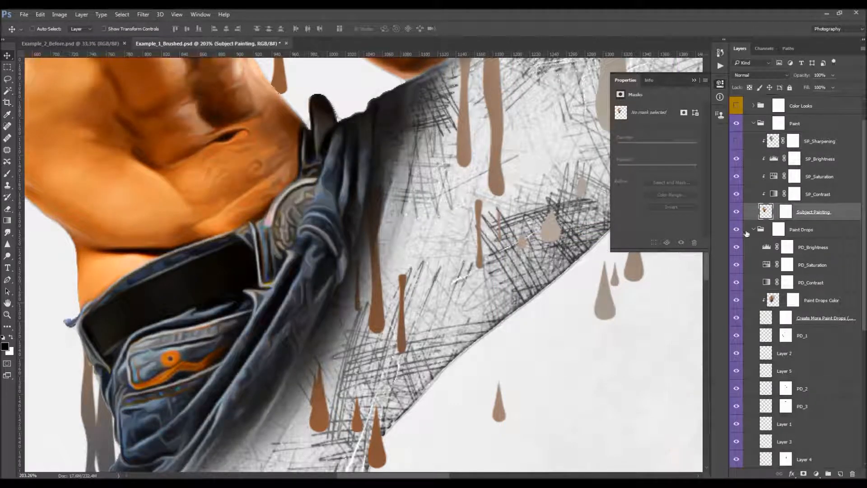
pyautogui.click(737, 212)
pyautogui.keyDown('ctrl'); pyautogui.click(355, 306); pyautogui.keyUp('ctrl')
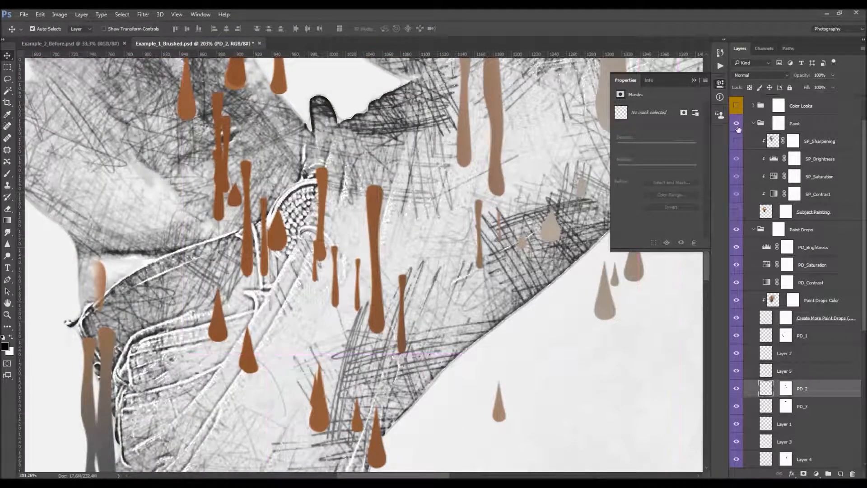
pyautogui.moveTo(737, 143); pyautogui.dragTo(738, 214)
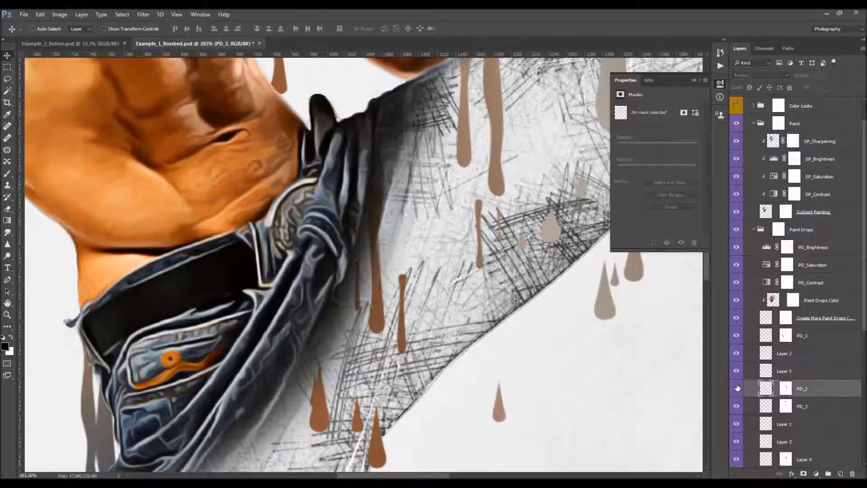
# - Paint on the PD_2 layer mask to hide the thin short drip beside the jeans at the hip
pyautogui.scroll(-1, 324, 231)
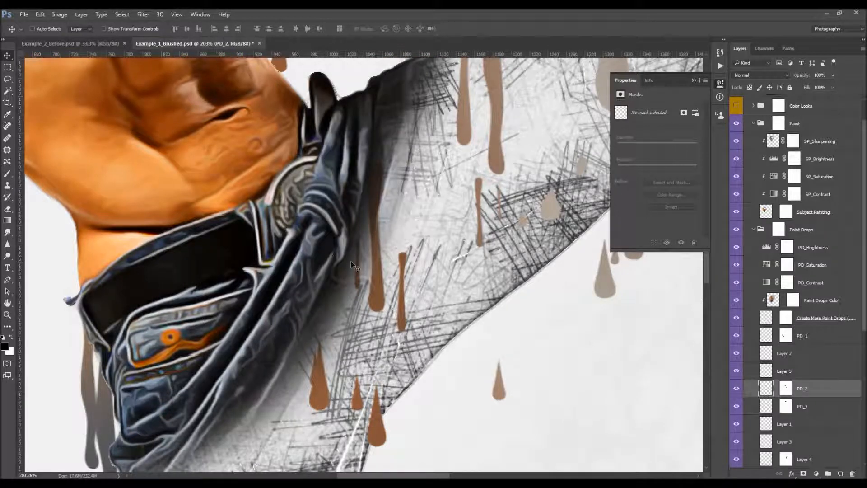
pyautogui.click(786, 388)
pyautogui.press('b')
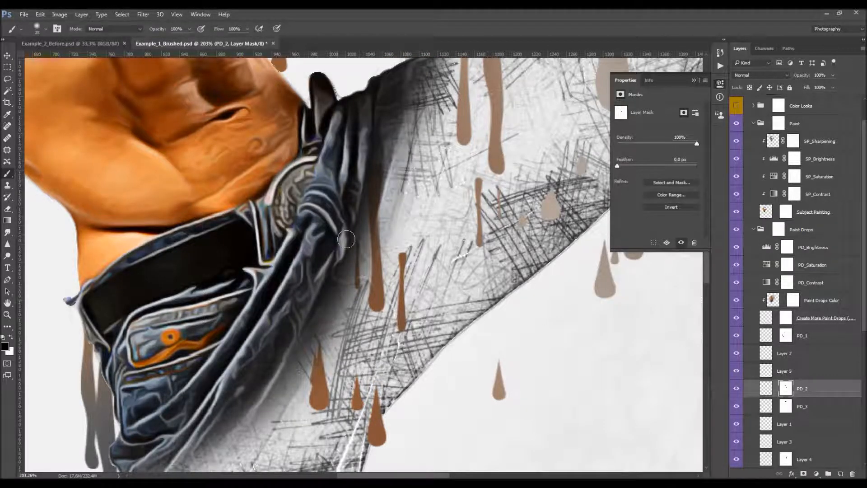
pyautogui.press('v')
# - Examine the remaining paint drops around the hip, thigh and arms, both close up and in overview
pyautogui.scroll(-1, 332, 285)
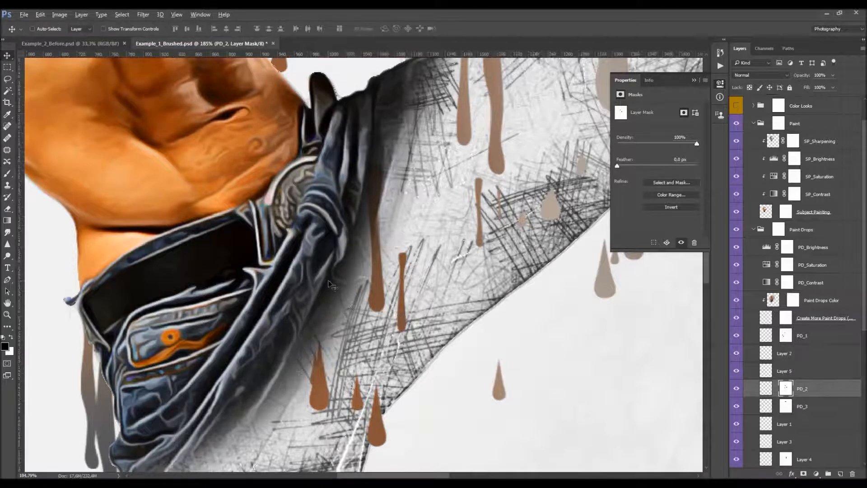
pyautogui.scroll(-1, 330, 283)
pyautogui.scroll(-2, 323, 238)
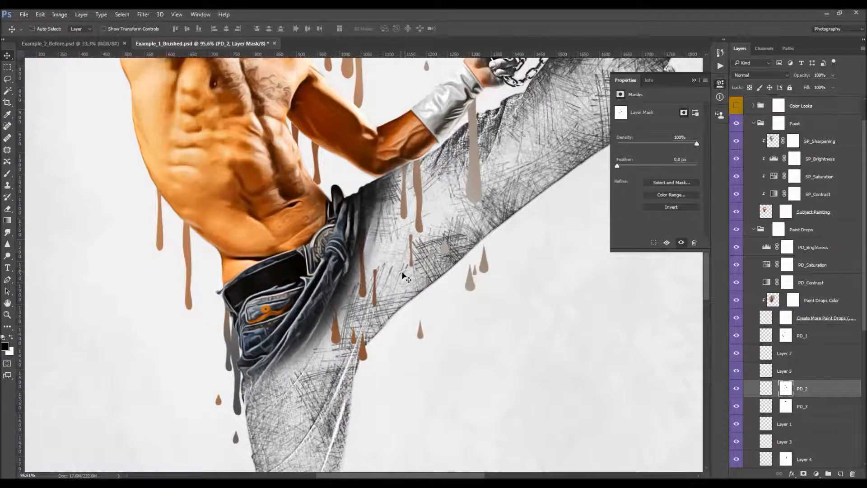
pyautogui.scroll(2, 336, 323)
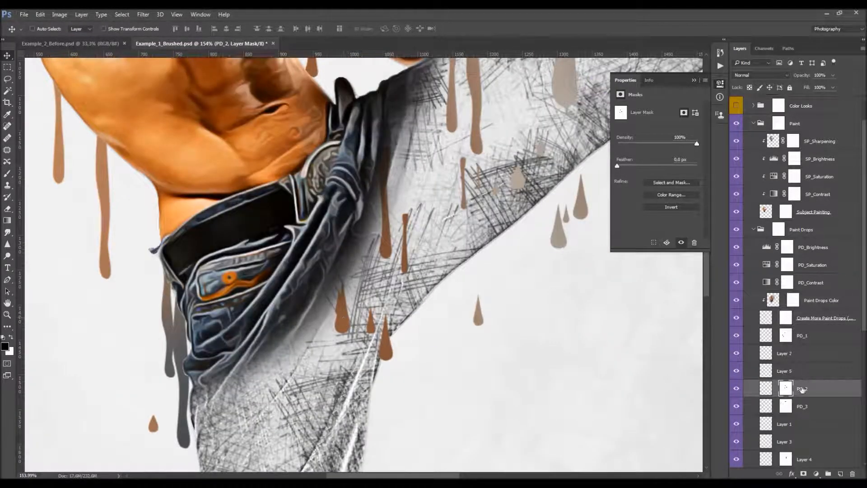
pyautogui.hotkey('alt', ']')
pyautogui.keyDown('ctrl'); pyautogui.click(338, 312); pyautogui.keyUp('ctrl')
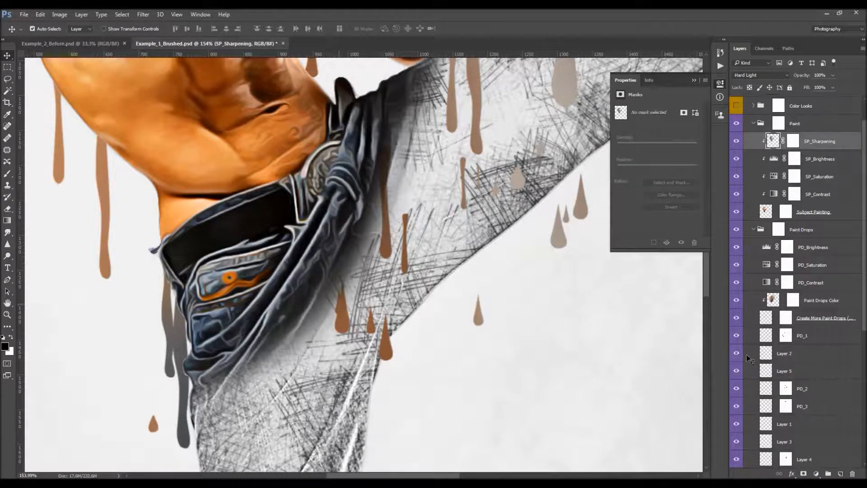
pyautogui.scroll(-3, 337, 302)
pyautogui.scroll(-2, 289, 285)
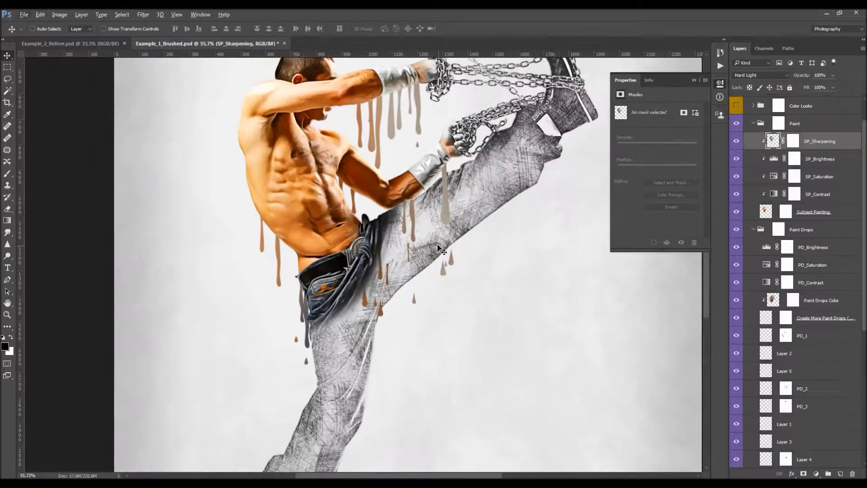
pyautogui.scroll(2, 438, 248)
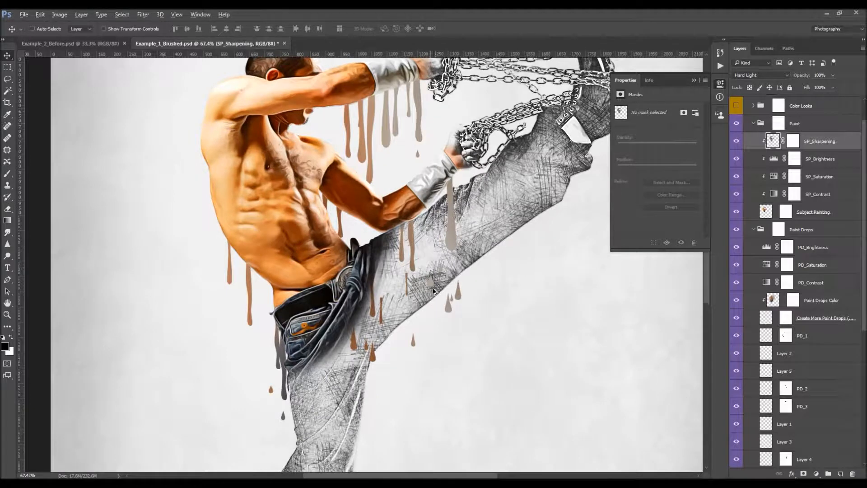
pyautogui.scroll(-1, 433, 287)
pyautogui.scroll(4, 402, 226)
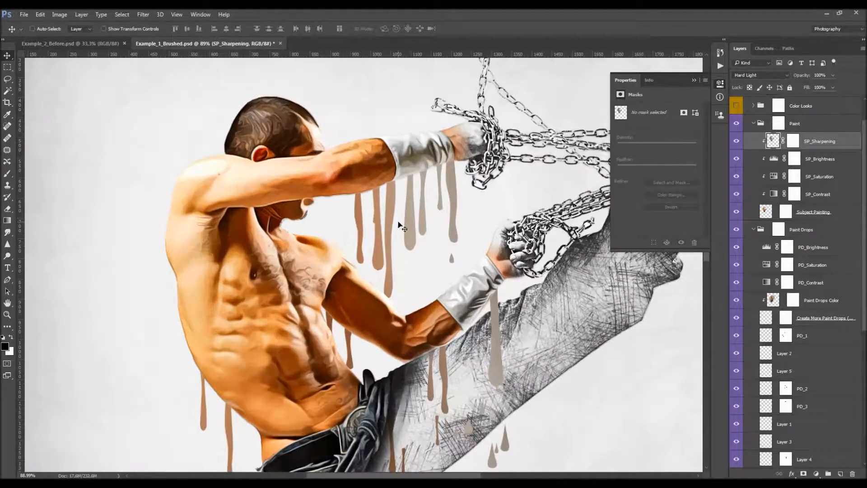
# - Select the Create More Paint Drops layer and load an elongated drip brush resized to 300 px
pyautogui.press('b')
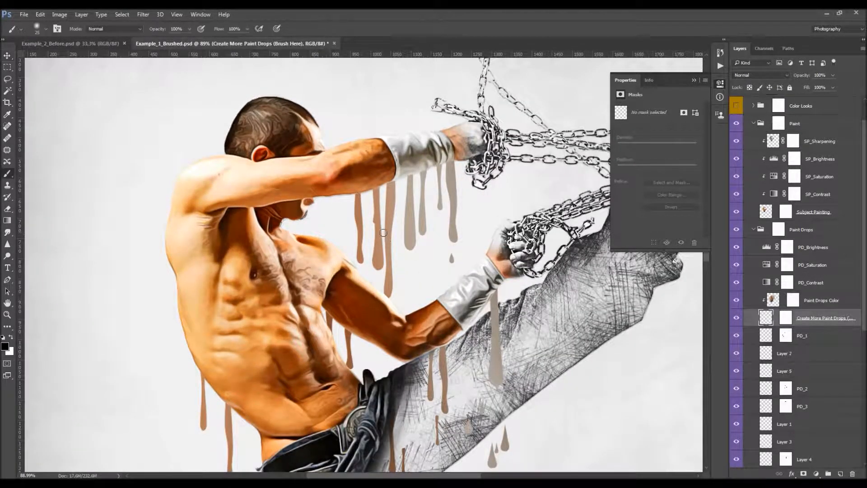
pyautogui.scroll(2, 384, 237)
pyautogui.rightClick(388, 243)
pyautogui.scroll(-3, 480, 335)
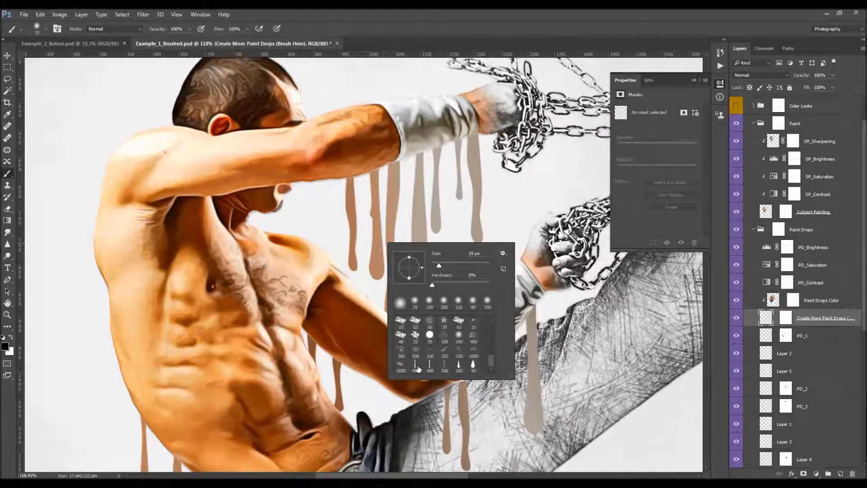
pyautogui.doubleClick(447, 368)
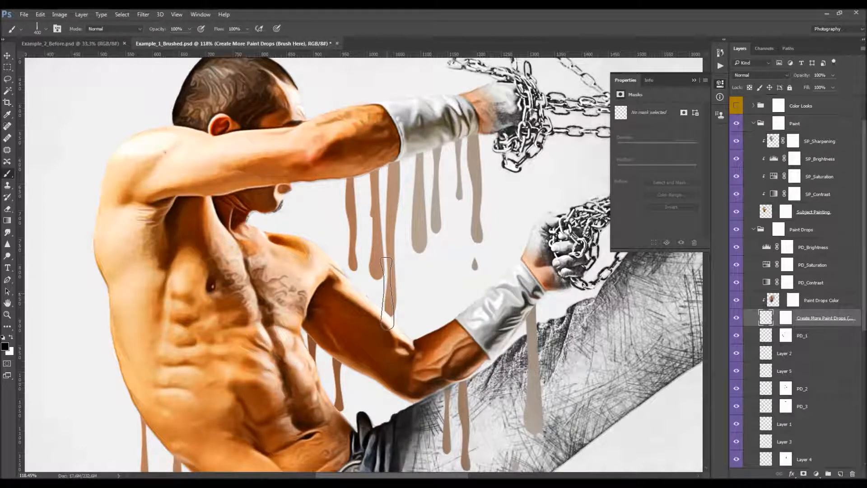
pyautogui.press('[')
pyautogui.press('[')
pyautogui.press('[')
pyautogui.press('[')
pyautogui.press('[')
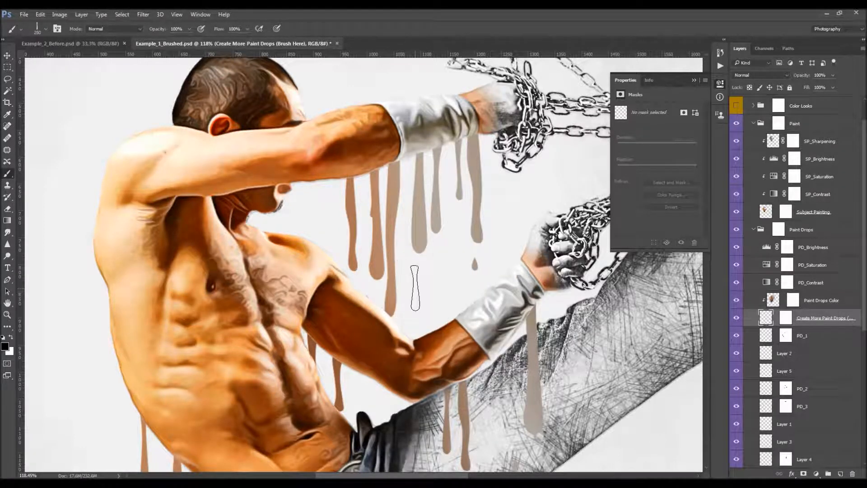
pyautogui.press(']')
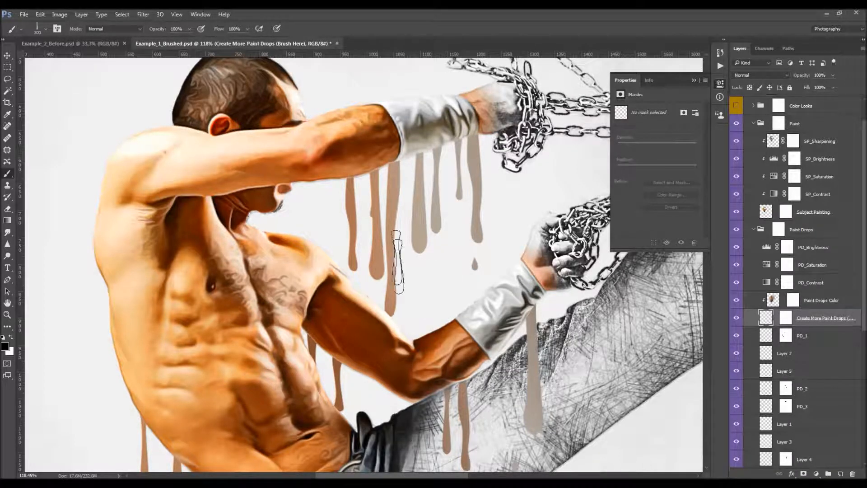
pyautogui.click(508, 231)
pyautogui.moveTo(507, 231); pyautogui.dragTo(491, 218)
pyautogui.hotkey('ctrl', 'z')
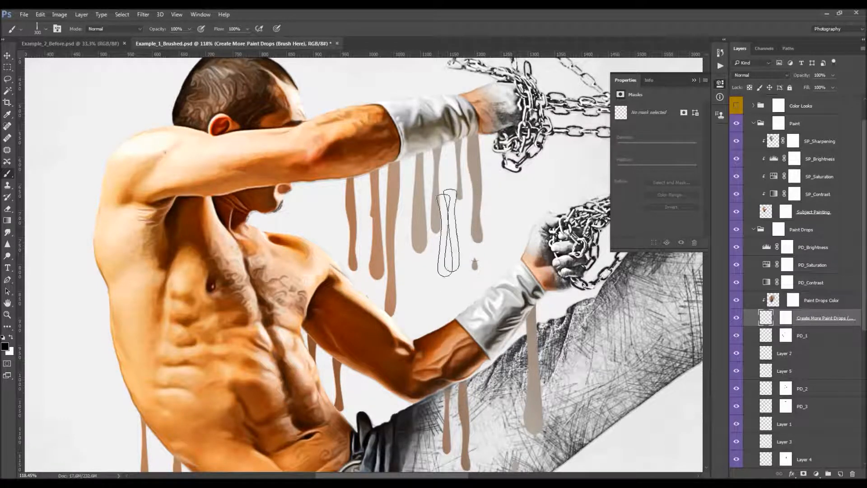
# - Reduce the drip brush to 250 px and stamp a long drip on the thigh just below the elbow
pyautogui.press('[')
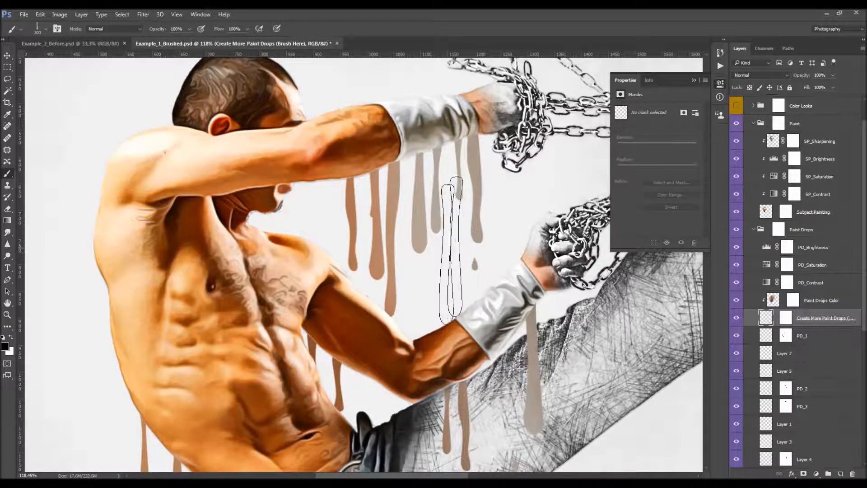
pyautogui.scroll(-5, 313, 210)
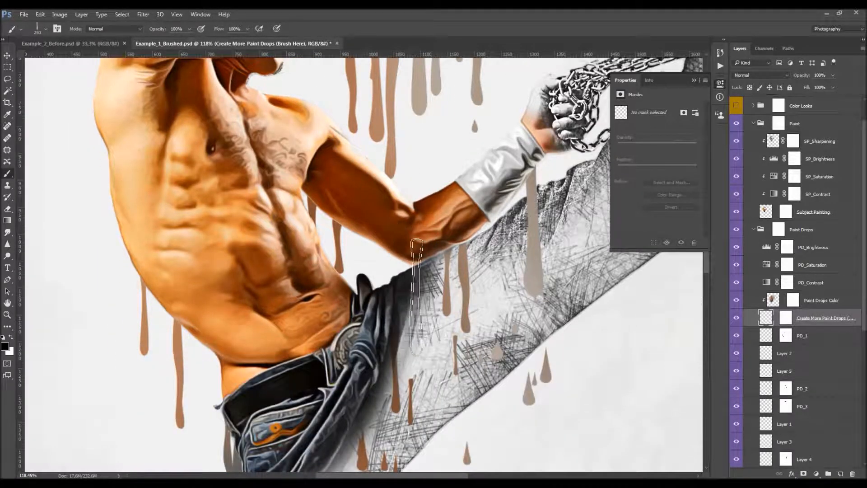
pyautogui.click(422, 312)
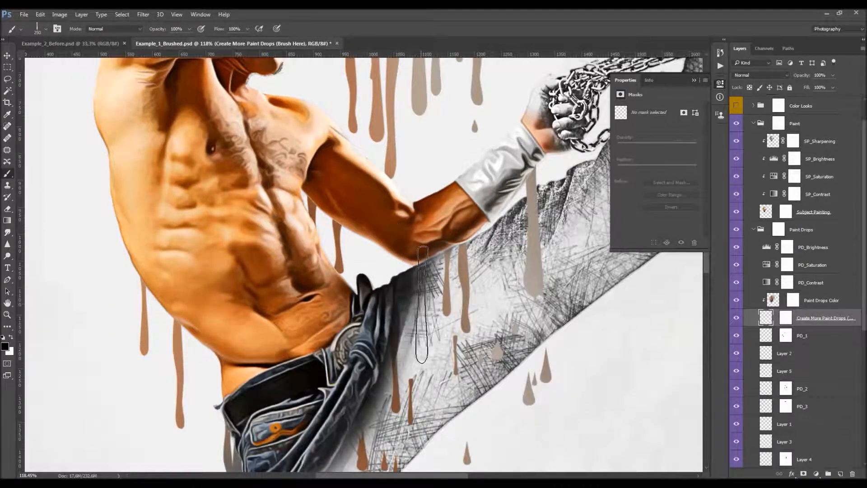
# - Switch to another elongated drip brush and stamp two more drips hanging from the lower back above the belt
pyautogui.press(']')
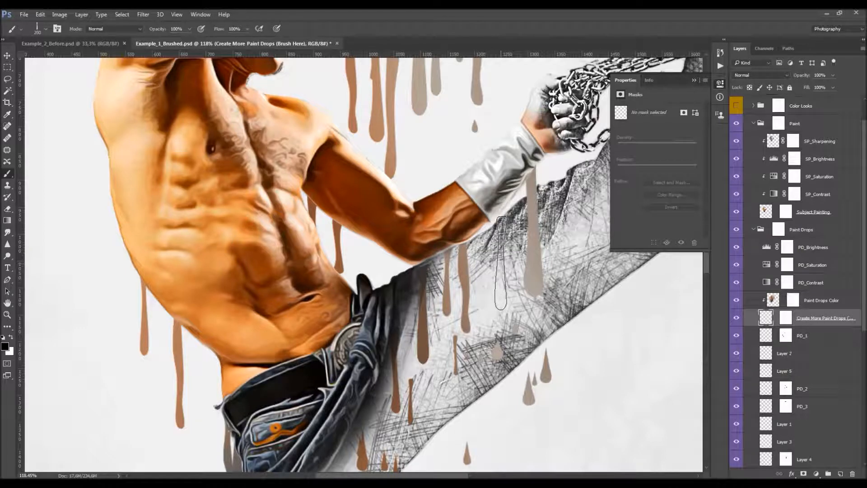
pyautogui.rightClick(502, 264)
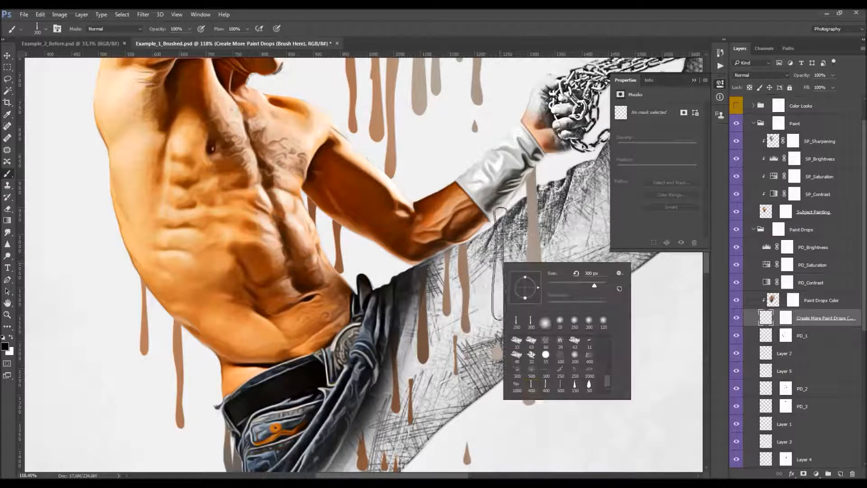
pyautogui.doubleClick(547, 385)
pyautogui.press('[')
pyautogui.scroll(-5, 445, 294)
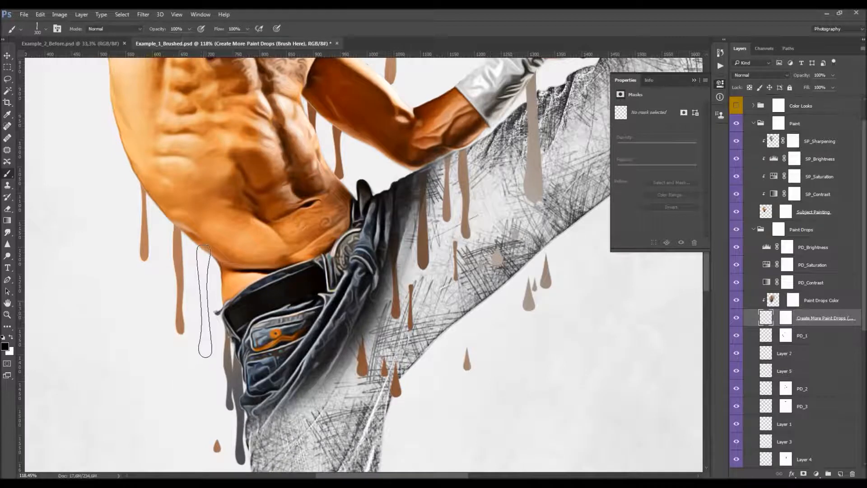
pyautogui.scroll(-1, 321, 291)
pyautogui.scroll(-5, 321, 293)
pyautogui.scroll(4, 372, 268)
# - Switch to a longer drip brush and stamp a long drip from the lower wrist down over the thigh
pyautogui.rightClick(372, 267)
pyautogui.doubleClick(431, 389)
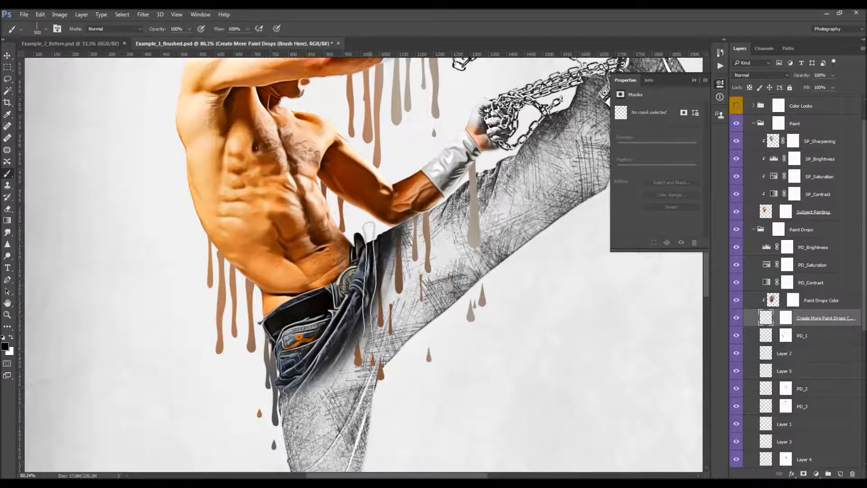
pyautogui.scroll(-2, 364, 280)
pyautogui.scroll(-2, 346, 285)
pyautogui.scroll(2, 324, 287)
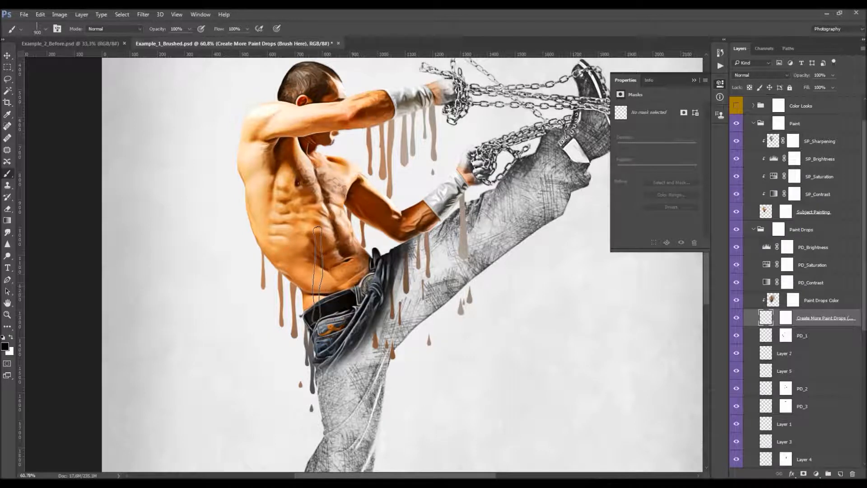
pyautogui.scroll(2, 429, 253)
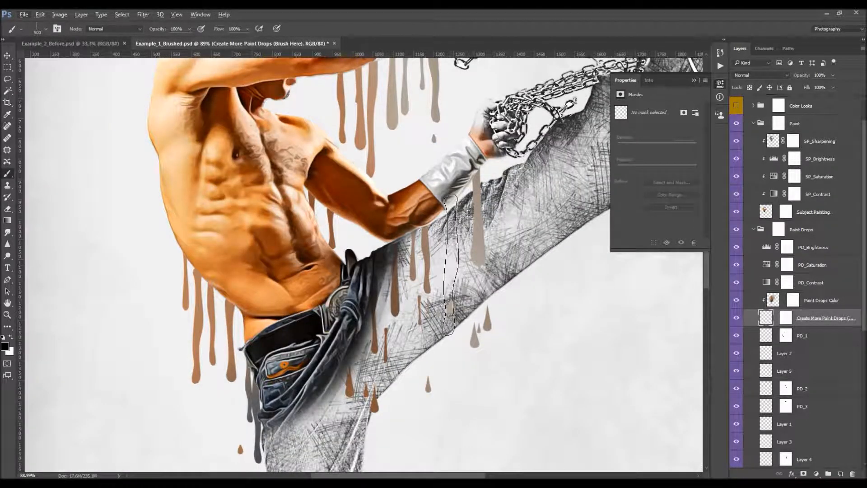
pyautogui.scroll(-2, 450, 266)
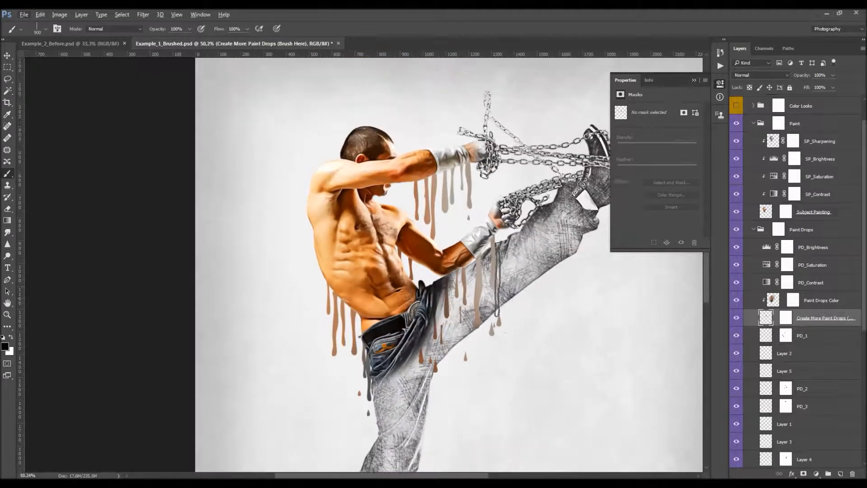
# - Load a teardrop brush and stamp small drops beneath the drips along the lower back and beside the belt
pyautogui.scroll(1, 460, 262)
pyautogui.scroll(-1, 460, 262)
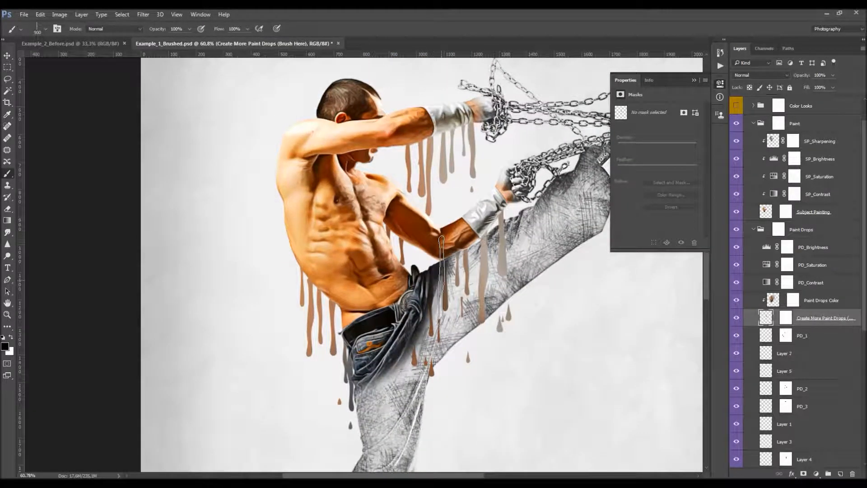
pyautogui.scroll(1, 456, 276)
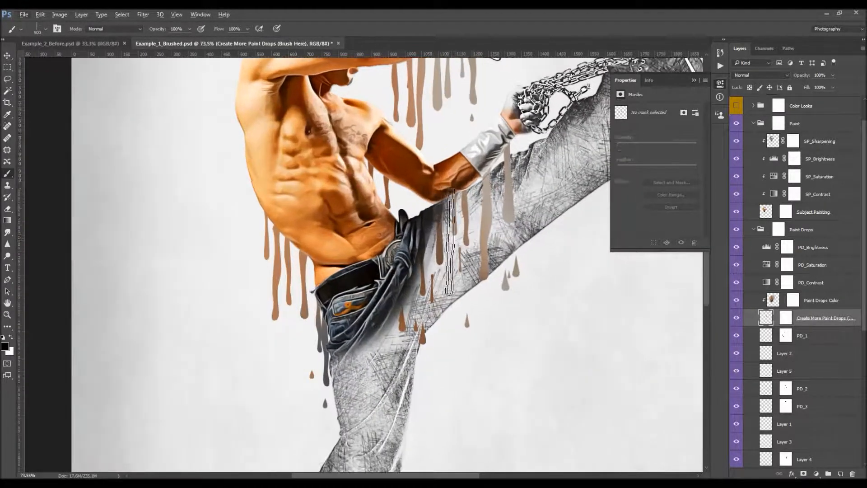
pyautogui.scroll(-4, 394, 325)
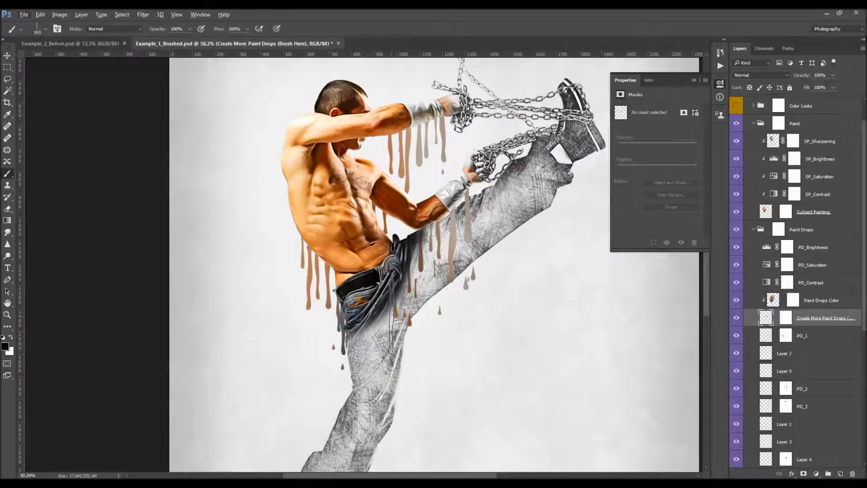
pyautogui.scroll(2, 392, 316)
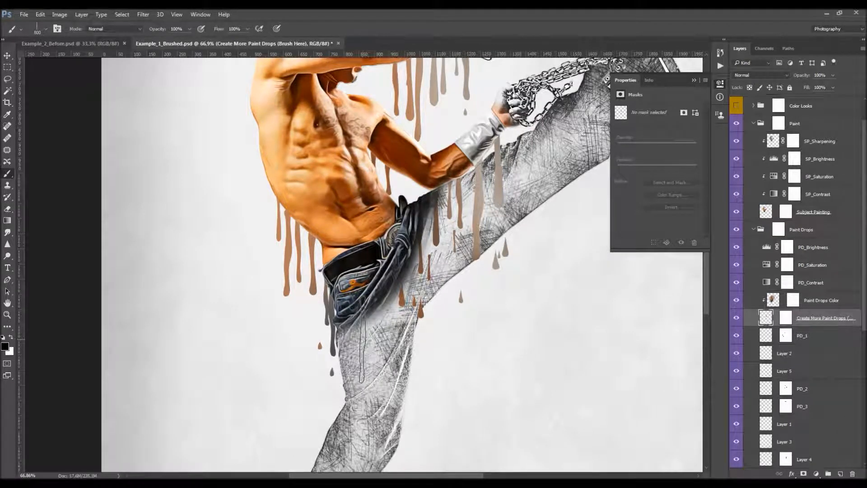
pyautogui.scroll(5, 441, 293)
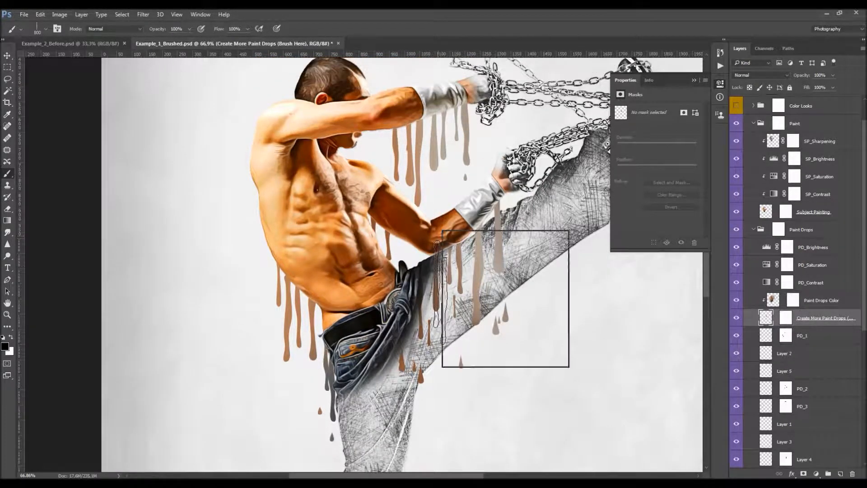
pyautogui.rightClick(440, 293)
pyautogui.press('Escape')
pyautogui.scroll(-3, 304, 334)
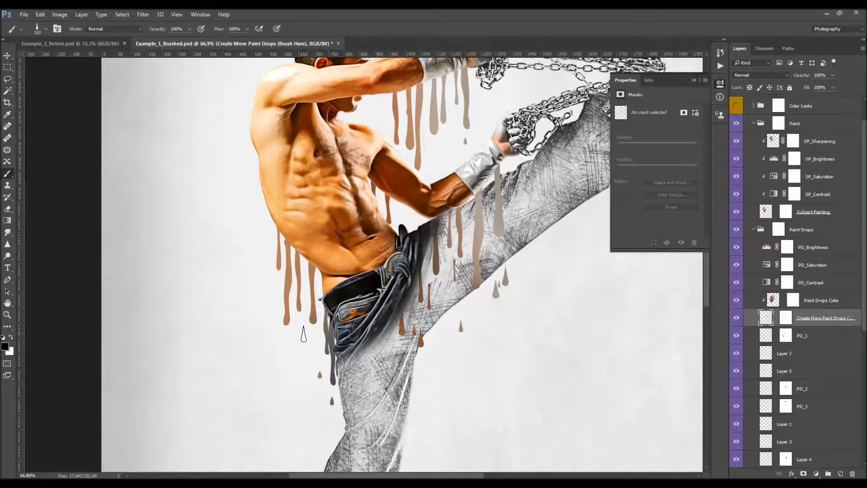
pyautogui.click(316, 345)
pyautogui.scroll(-3, 408, 305)
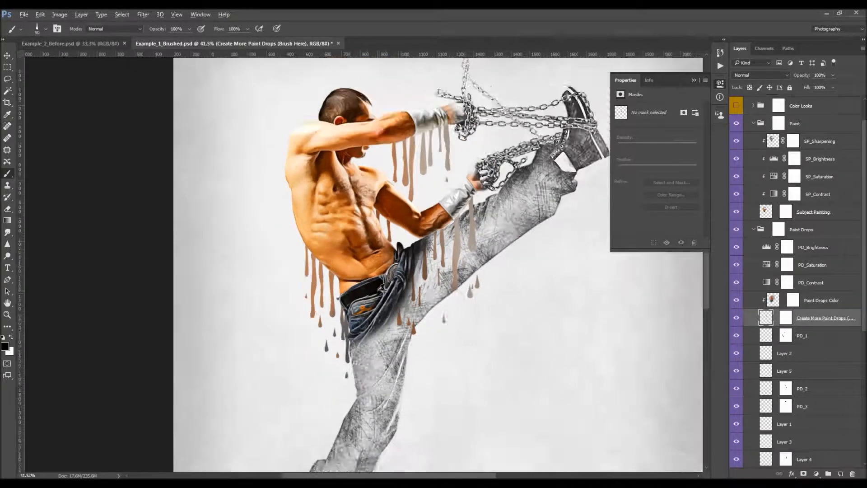
# - Stamp a small teardrop with the brush at 125 px on the raised thigh, near its lower edge
pyautogui.scroll(4, 391, 292)
pyautogui.scroll(1, 362, 296)
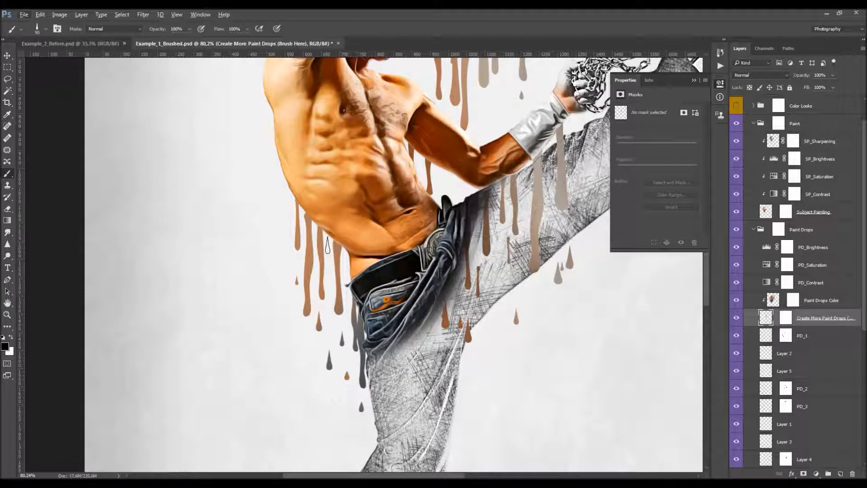
pyautogui.scroll(-2, 404, 286)
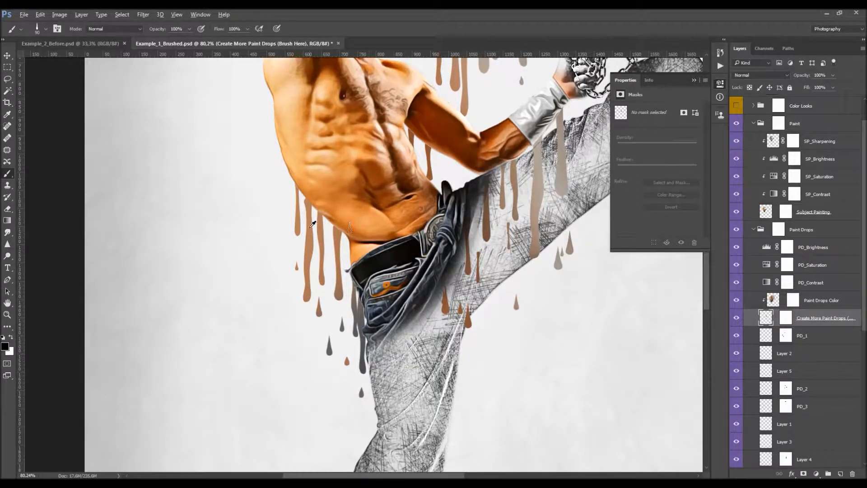
pyautogui.scroll(-3, 349, 228)
pyautogui.scroll(4, 452, 233)
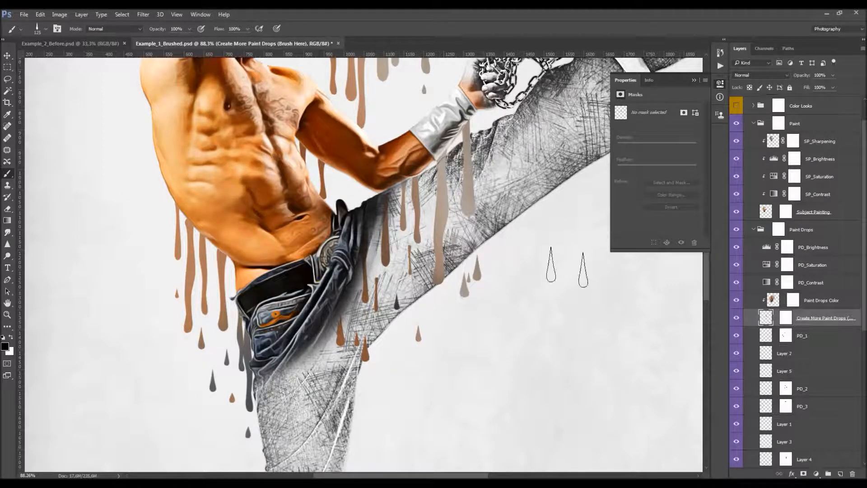
# - Load the Paint Drops Color layer's outline as a selection to check its coverage, and clear the selection
pyautogui.keyDown('ctrl'); pyautogui.click(772, 300); pyautogui.keyUp('ctrl')
pyautogui.scroll(-3, 441, 217)
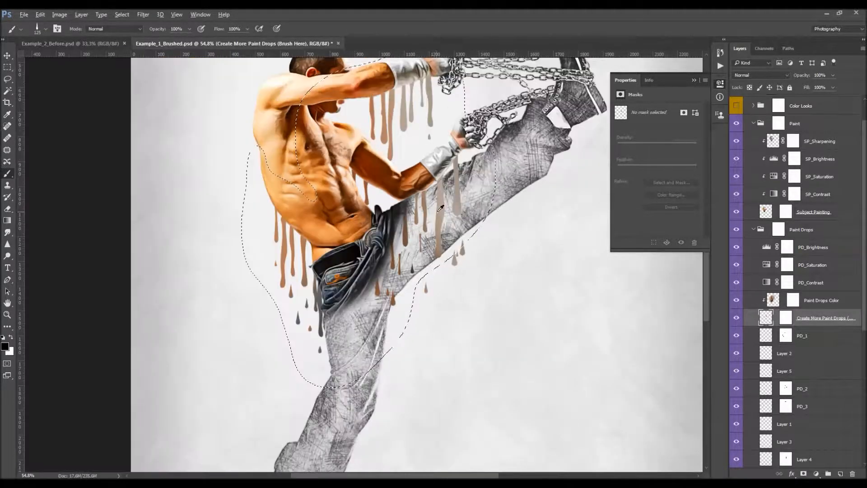
pyautogui.scroll(4, 400, 190)
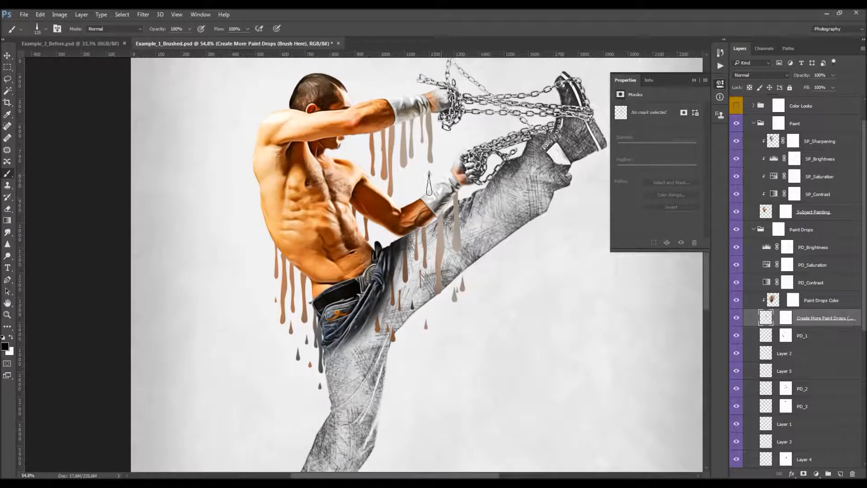
pyautogui.hotkey('ctrl', 'd')
# - Resize the teardrop brush between stamps and add drops of different sizes below the drips between the two forearms
pyautogui.press('[')
pyautogui.press('[')
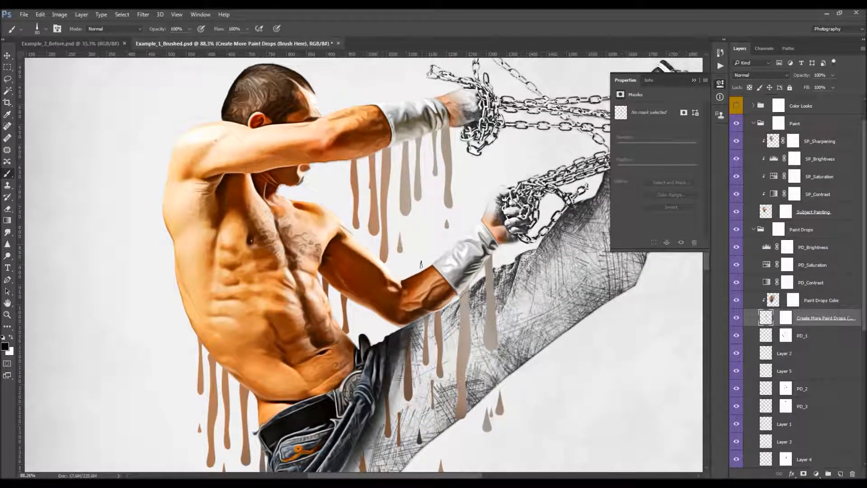
pyautogui.click(426, 218)
pyautogui.press(']')
pyautogui.press(']')
pyautogui.press(']')
pyautogui.press(']')
pyautogui.click(423, 254)
pyautogui.scroll(-1, 443, 224)
# - Switch to an elongated drip brush at 300 px and stamp a long drip from the upper elbow down behind the front shoulder
pyautogui.rightClick(454, 224)
pyautogui.doubleClick(500, 346)
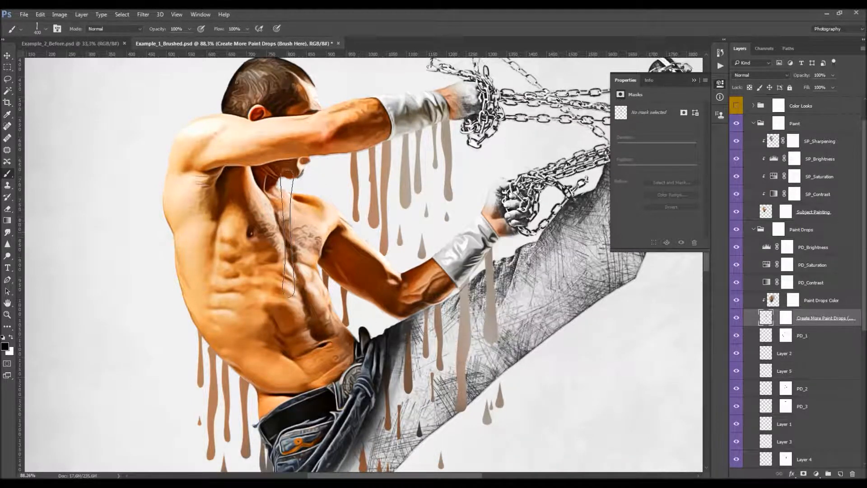
pyautogui.press(']')
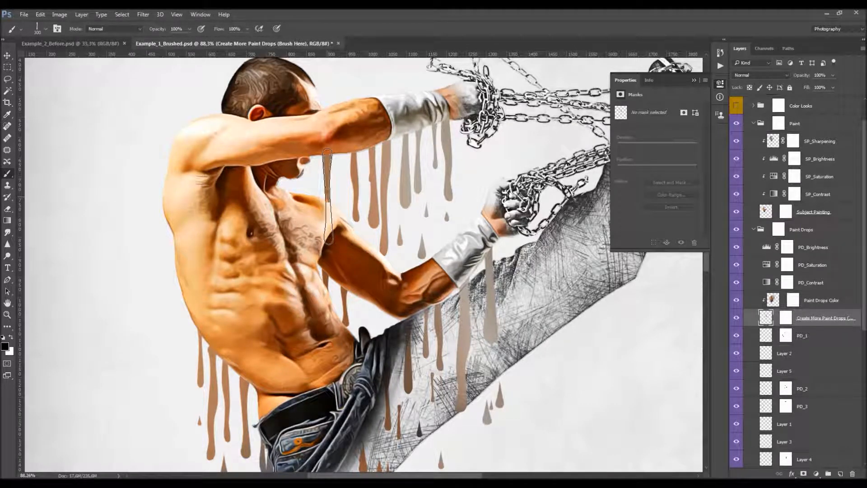
pyautogui.scroll(-1, 352, 230)
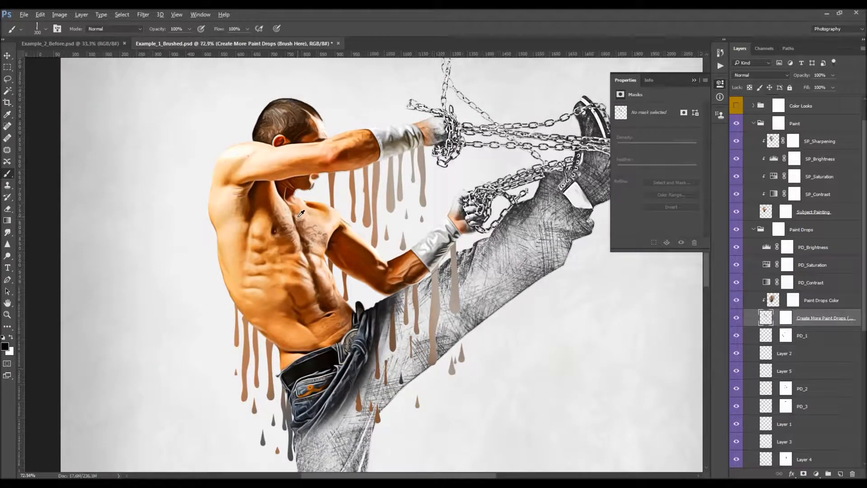
pyautogui.scroll(1, 301, 213)
pyautogui.scroll(1, 318, 213)
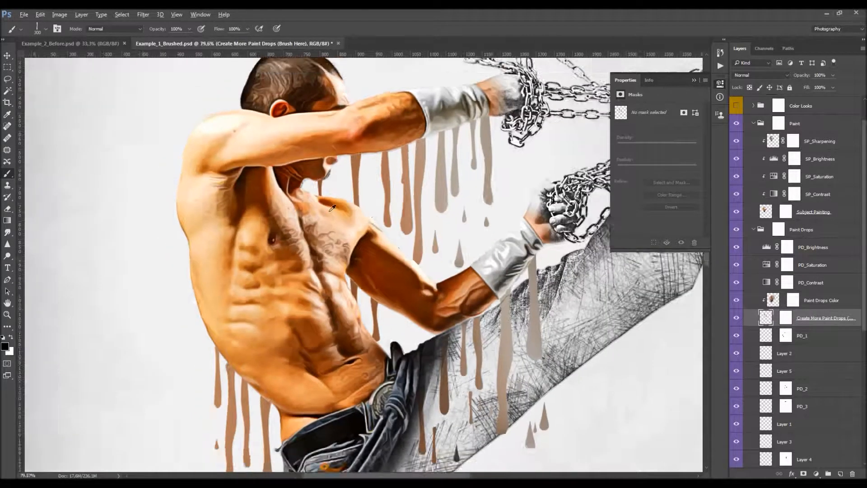
pyautogui.scroll(-2, 336, 208)
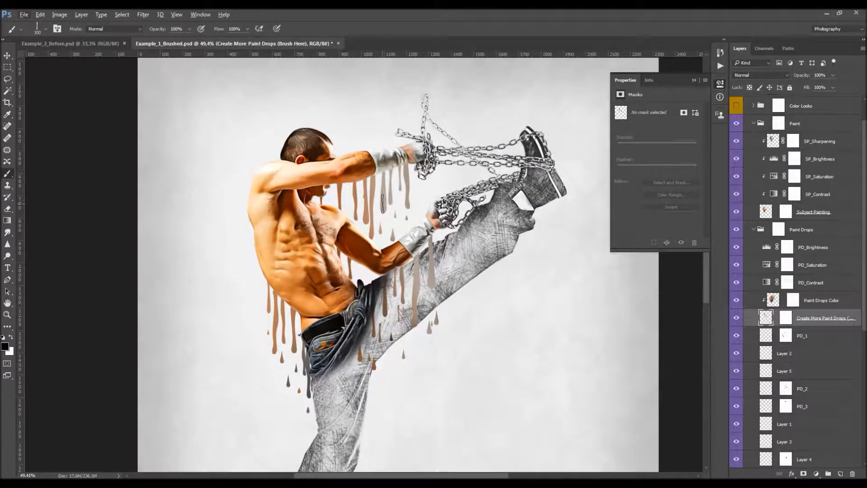
pyautogui.scroll(1, 378, 202)
pyautogui.scroll(-2, 393, 192)
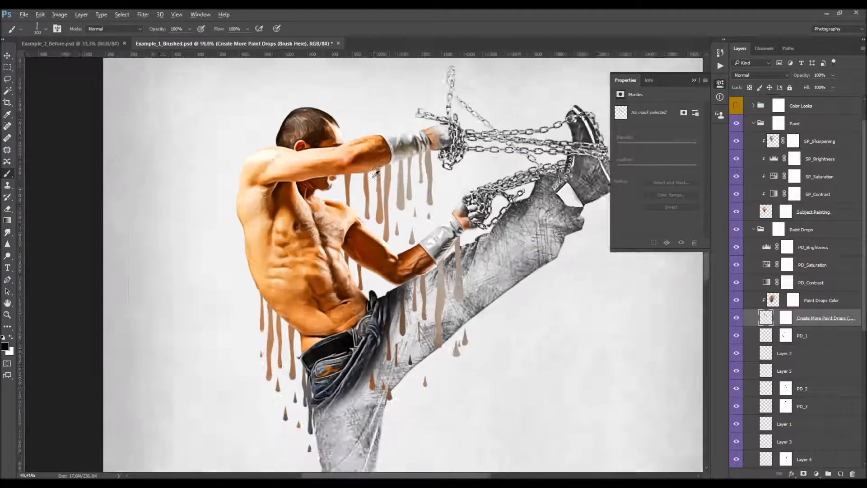
# - Load the teardrop brush at 125 px and stamp a drop beneath the drip next to the front shoulder
pyautogui.scroll(4, 395, 190)
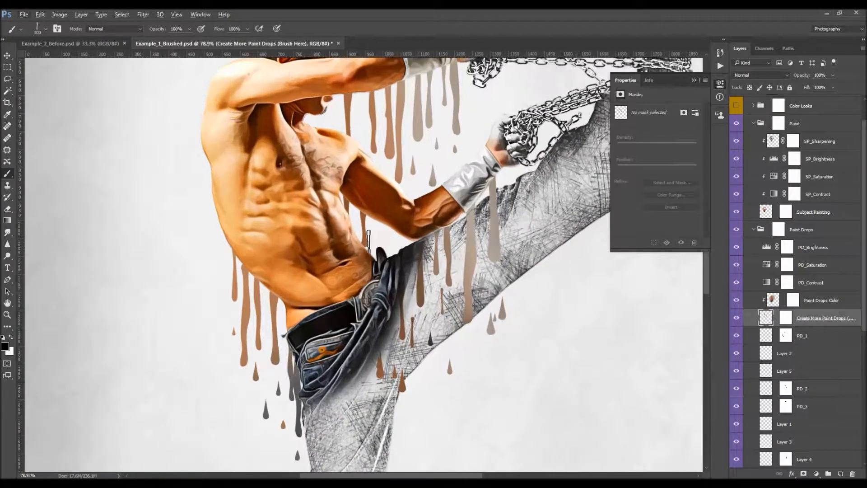
pyautogui.scroll(-1, 389, 244)
pyautogui.rightClick(390, 245)
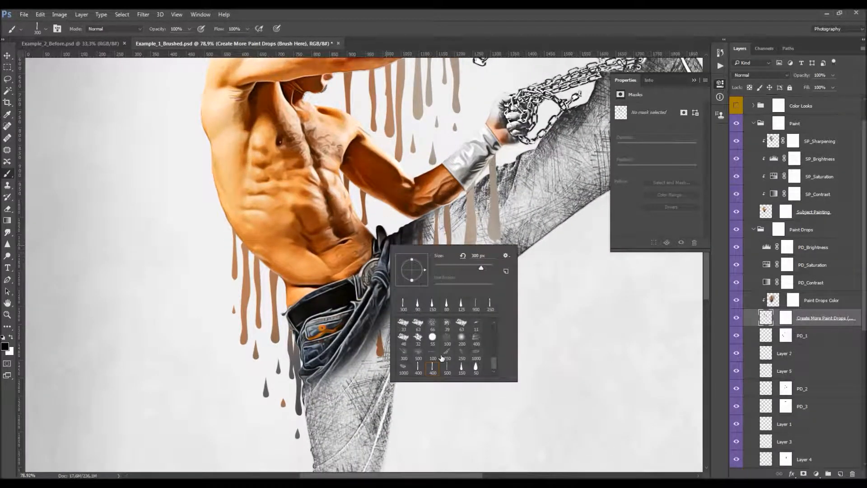
pyautogui.doubleClick(462, 368)
pyautogui.scroll(2, 451, 143)
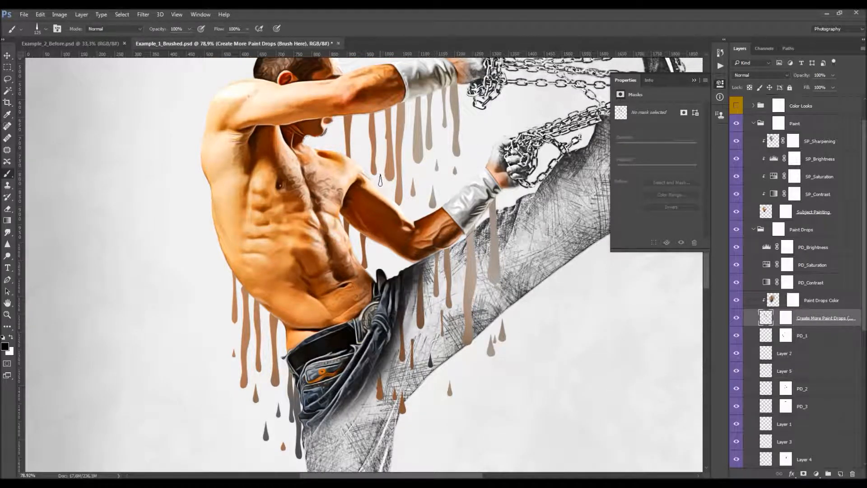
pyautogui.scroll(-3, 431, 205)
pyautogui.scroll(2, 343, 225)
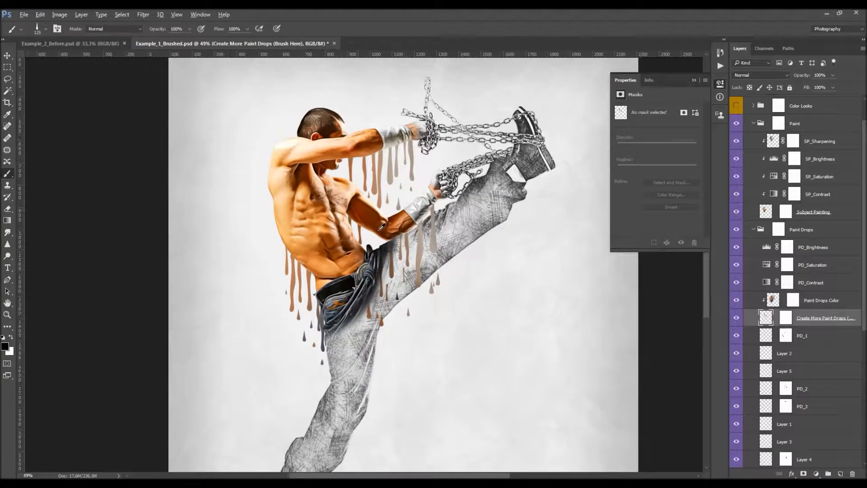
pyautogui.scroll(-2, 444, 192)
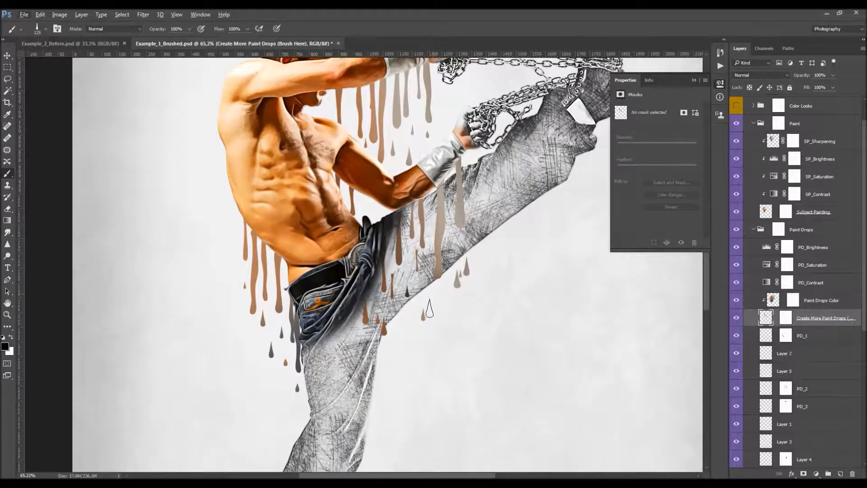
# - Switch to the rounded drop brush at 35 px and stamp tiny drops below the upper wrist and the raised thigh
pyautogui.rightClick(469, 273)
pyautogui.doubleClick(555, 399)
pyautogui.scroll(3, 273, 320)
pyautogui.press(']')
pyautogui.press(']')
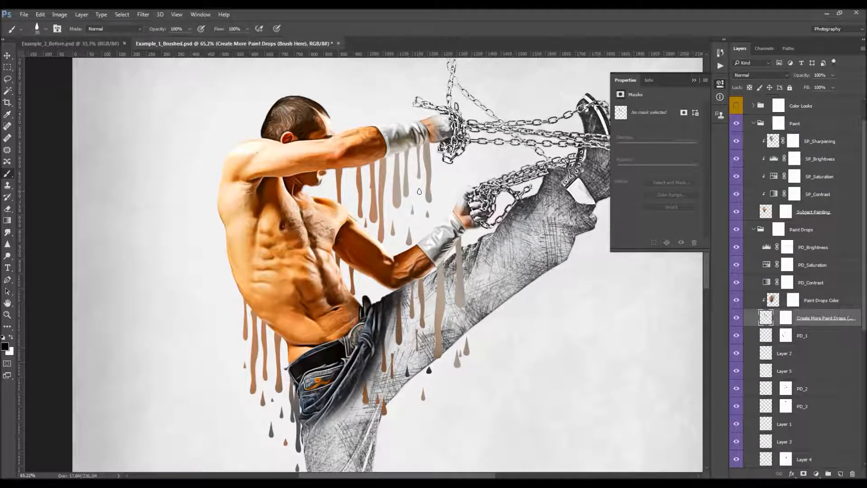
# - Examine the distribution of the paint drops over the whole figure with the Move tool active
pyautogui.press('v')
pyautogui.scroll(-5, 417, 194)
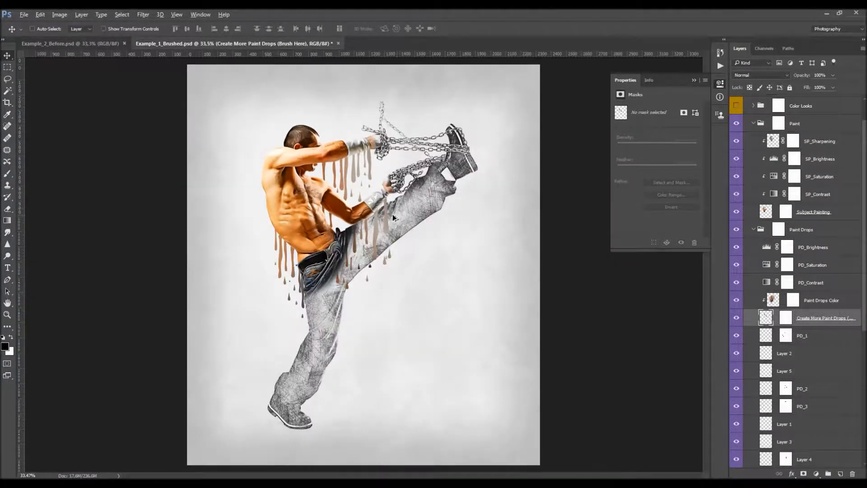
pyautogui.scroll(2, 370, 212)
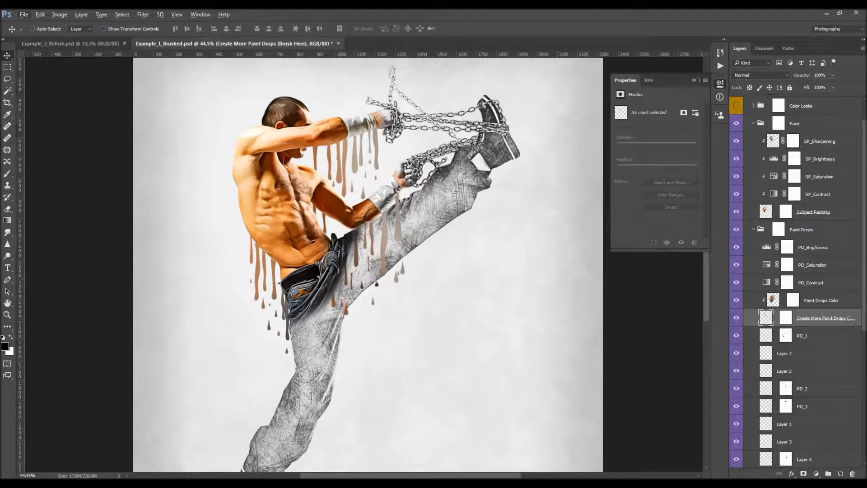
pyautogui.scroll(2, 368, 272)
pyautogui.scroll(-3, 401, 268)
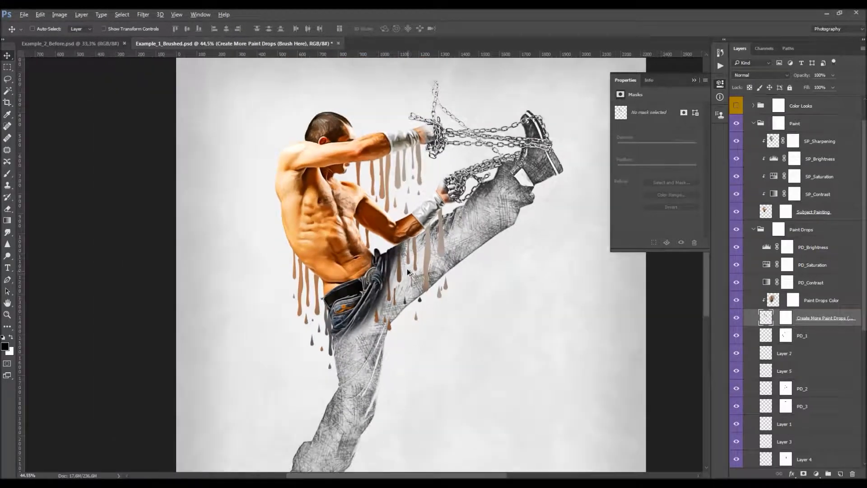
pyautogui.scroll(1, 407, 269)
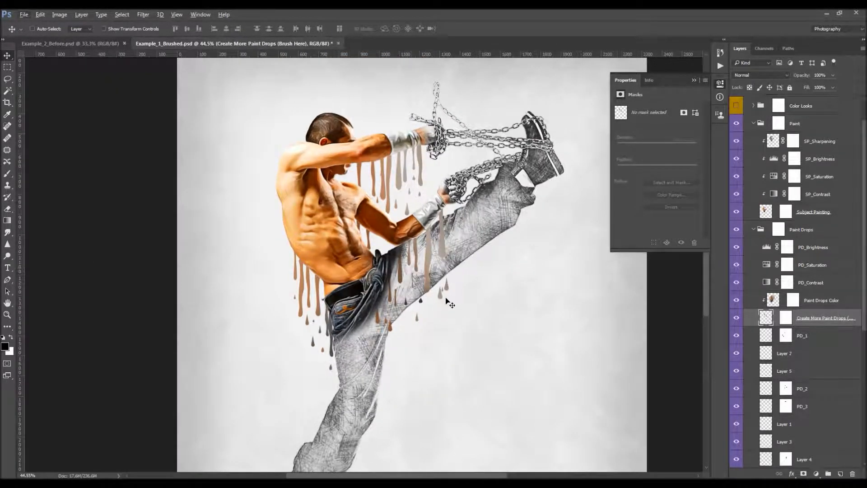
pyautogui.scroll(2, 411, 289)
# - Try an elongated drip brush enlarged to 1400 px beneath the raised thigh
pyautogui.press('b')
pyautogui.rightClick(432, 247)
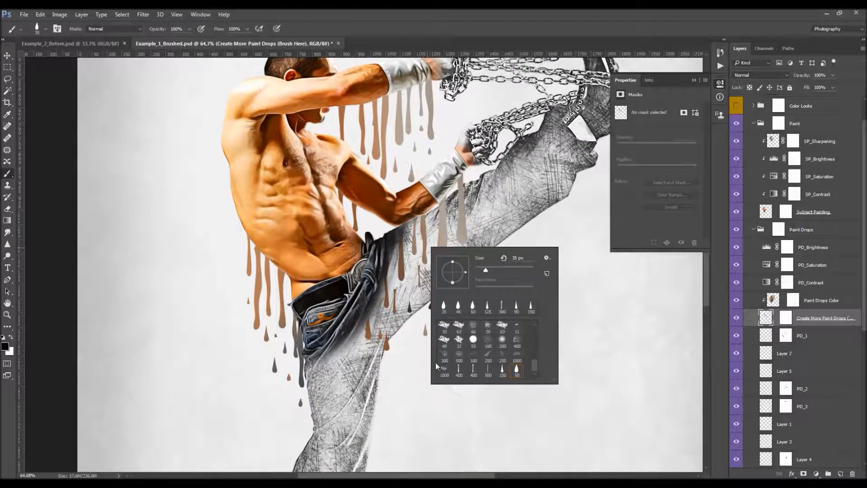
pyautogui.doubleClick(472, 373)
pyautogui.press(']')
pyautogui.press(']')
pyautogui.press(']')
pyautogui.press(']')
pyautogui.press(']')
pyautogui.press(']')
pyautogui.press(']')
pyautogui.press(']')
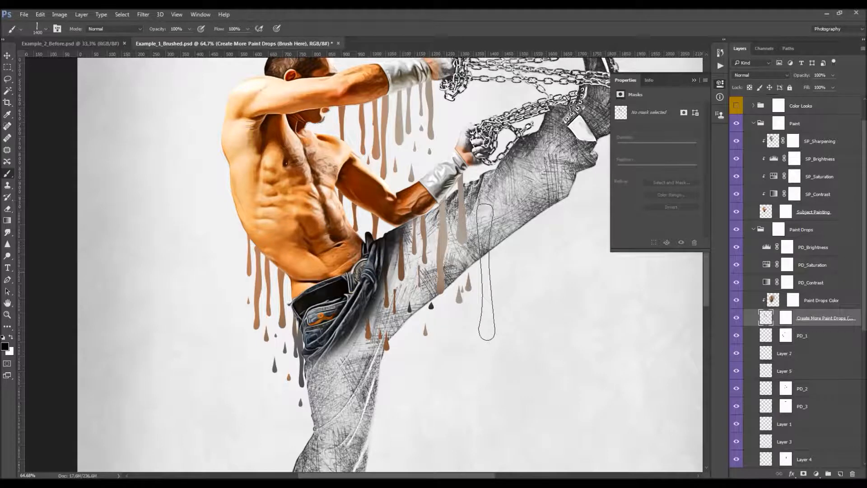
# - Switch from the elongated drip brush to the teardrop brush at 150 px
pyautogui.press('v')
pyautogui.scroll(-2, 419, 241)
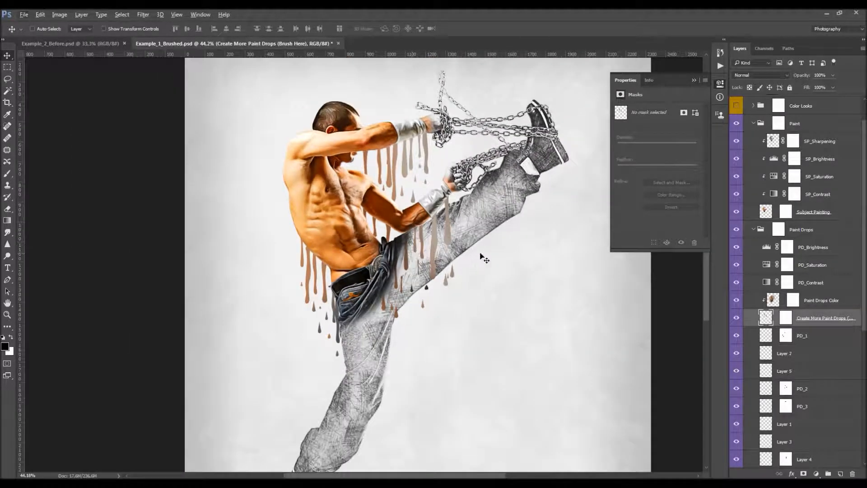
pyautogui.scroll(2, 370, 275)
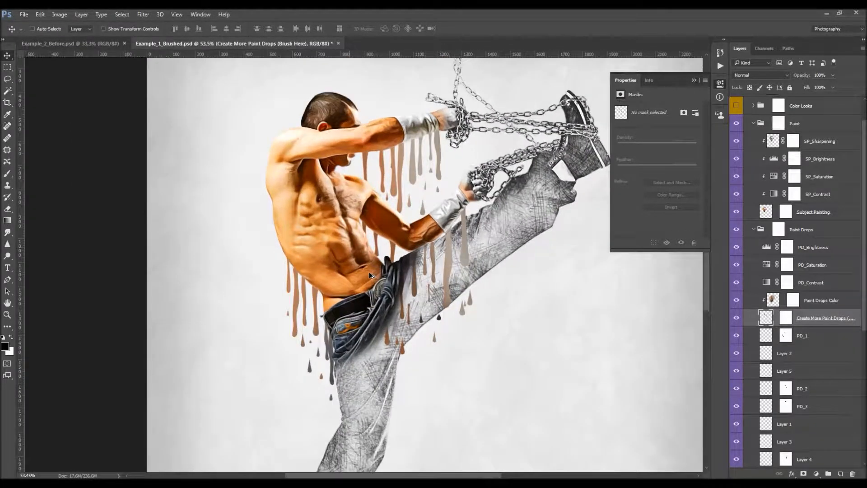
pyautogui.scroll(-5, 369, 275)
pyautogui.press('b')
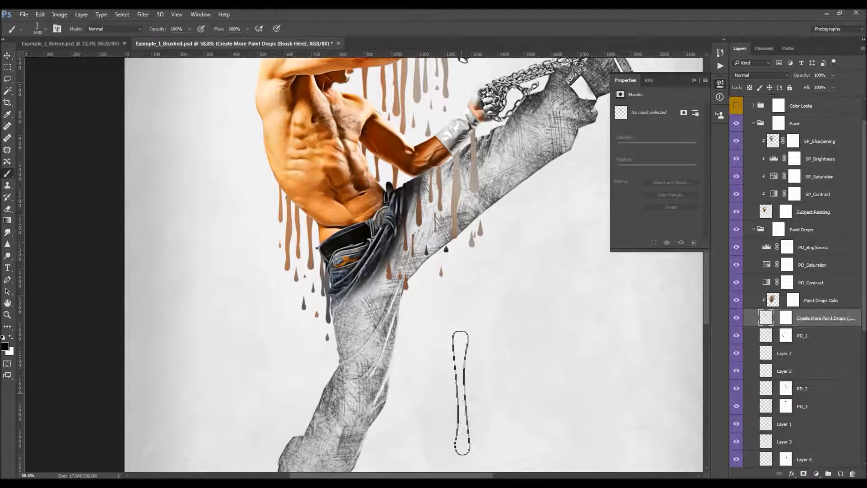
pyautogui.scroll(-2, 461, 393)
pyautogui.rightClick(448, 343)
pyautogui.press('Return')
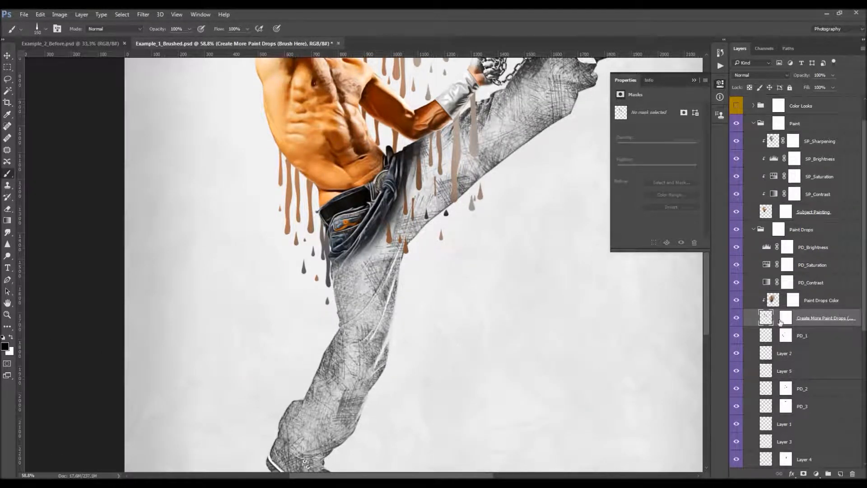
# - Add a new layer above Paint Drops Color and stamp a black teardrop over the lower edge of the raised thigh
pyautogui.keyDown('ctrl'); pyautogui.click(774, 300); pyautogui.keyUp('ctrl')
pyautogui.scroll(1, 470, 294)
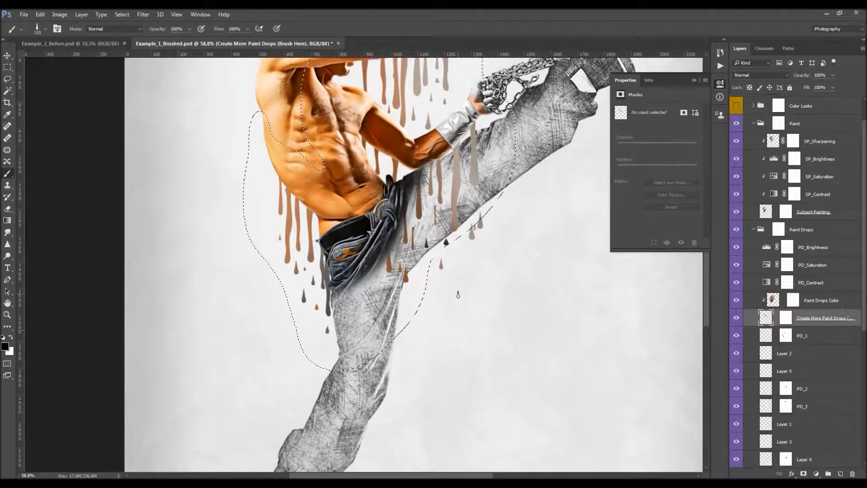
pyautogui.hotkey('ctrl', 'd')
pyautogui.click(820, 306)
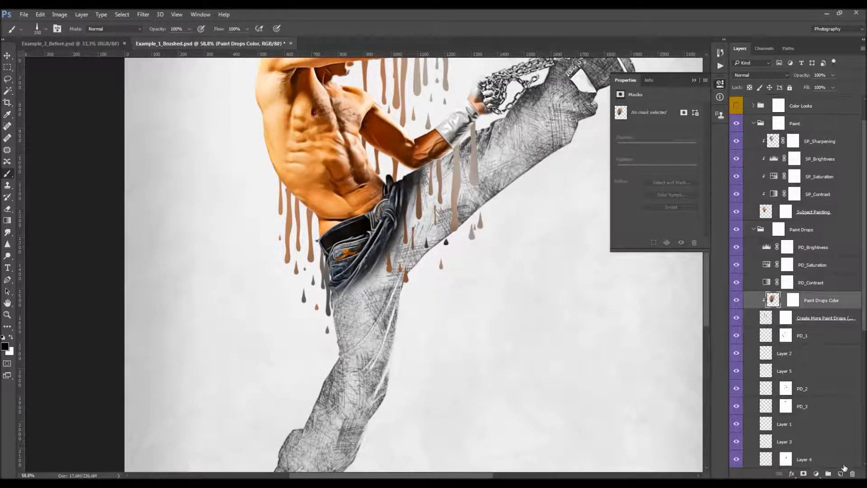
pyautogui.click(842, 473)
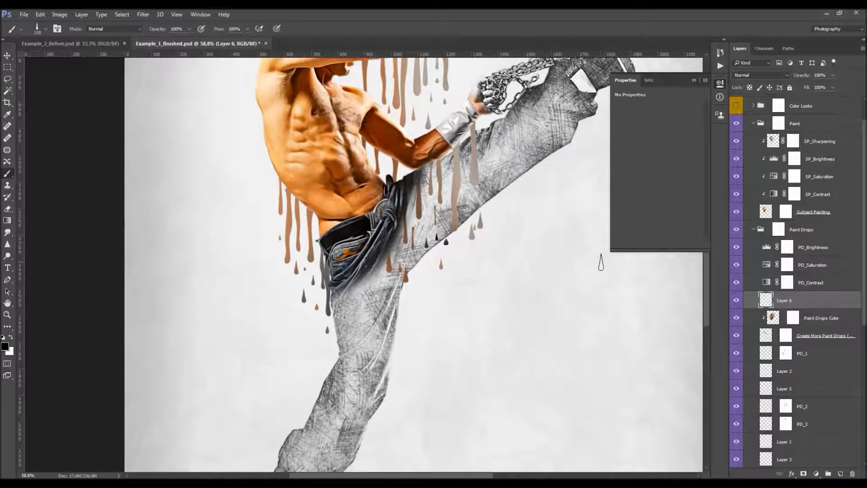
pyautogui.press('v')
pyautogui.moveTo(763, 298); pyautogui.dragTo(436, 238)
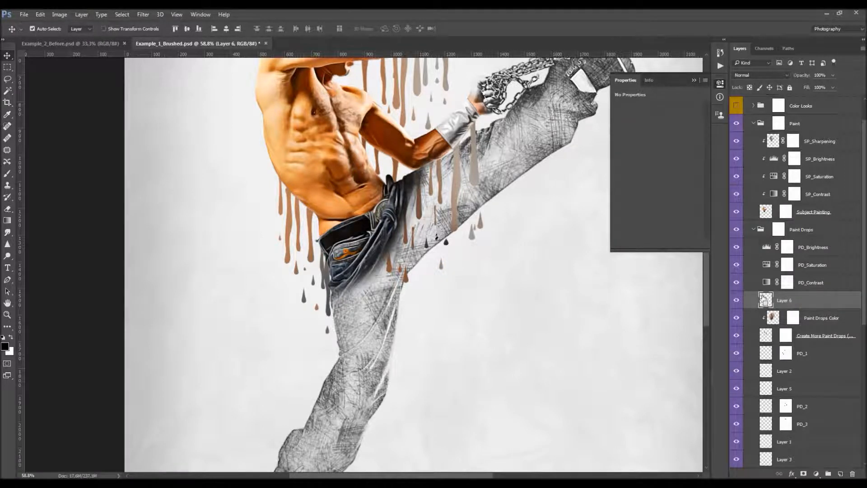
# - Try deleting the new teardrop layer, and undo the deletion
pyautogui.rightClick(779, 303)
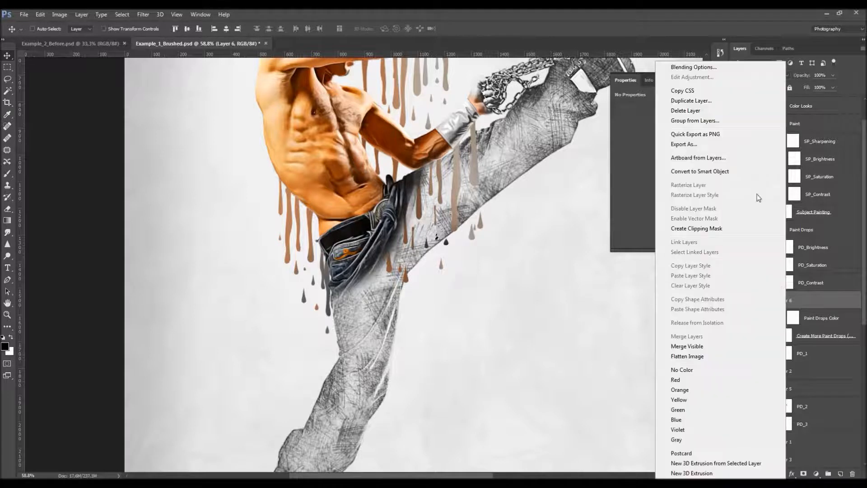
pyautogui.click(705, 113)
pyautogui.click(373, 193)
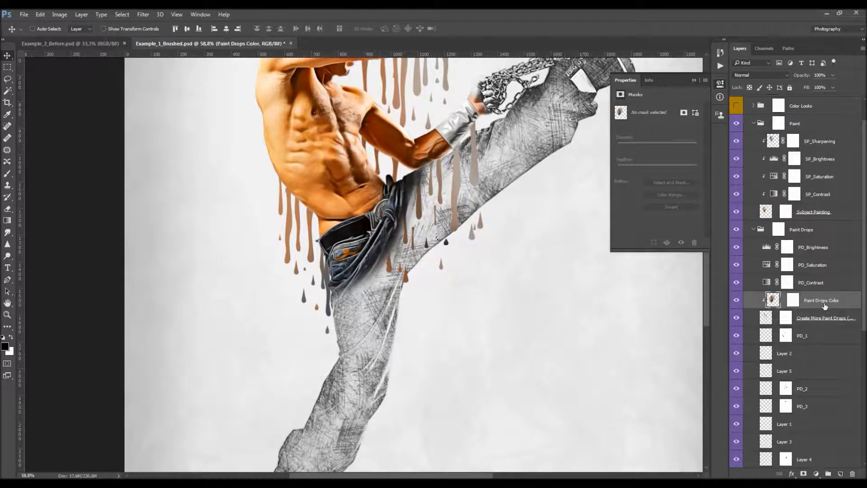
pyautogui.hotkey('ctrl', 'z')
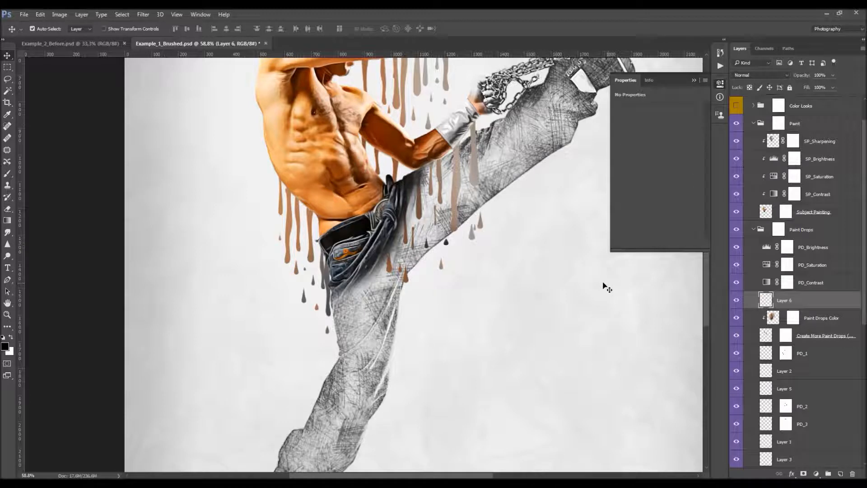
# - Move the new teardrop below the raised thigh and delete its layer
pyautogui.moveTo(460, 236)
pyautogui.mouseDown()
pyautogui.moveTo(471, 236)
pyautogui.moveTo(475, 278)
pyautogui.moveTo(449, 306)
pyautogui.mouseUp()
pyautogui.scroll(-2, 445, 304)
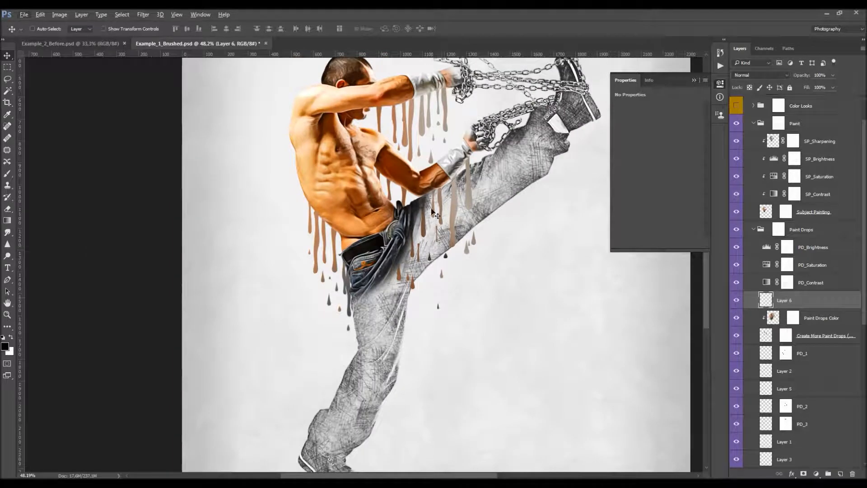
pyautogui.scroll(-1, 432, 210)
pyautogui.moveTo(469, 277)
pyautogui.mouseDown()
pyautogui.moveTo(477, 326)
pyautogui.moveTo(475, 289)
pyautogui.moveTo(421, 256)
pyautogui.moveTo(256, 194)
pyautogui.moveTo(235, 199)
pyautogui.mouseUp()
pyautogui.press('Delete')
pyautogui.press('h')
pyautogui.scroll(1, 235, 199)
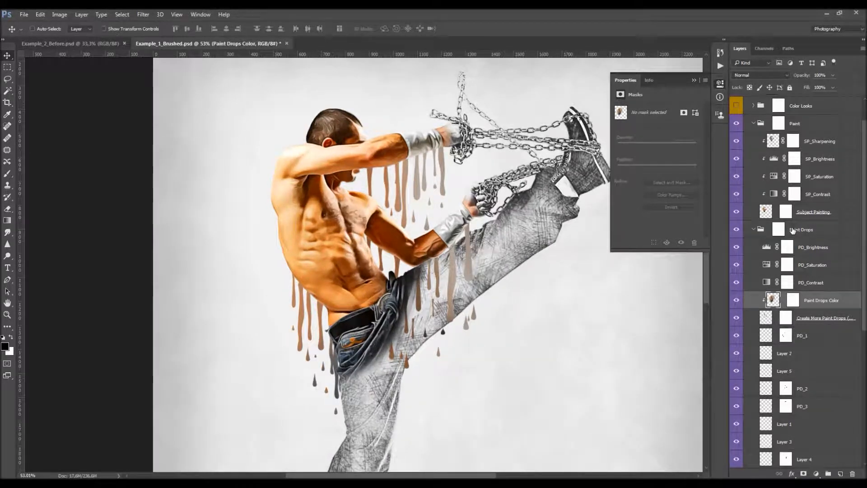
# - Look through the actions in the Wet Paint set and the layers in the Paint Drops group
pyautogui.click(720, 66)
pyautogui.click(601, 71)
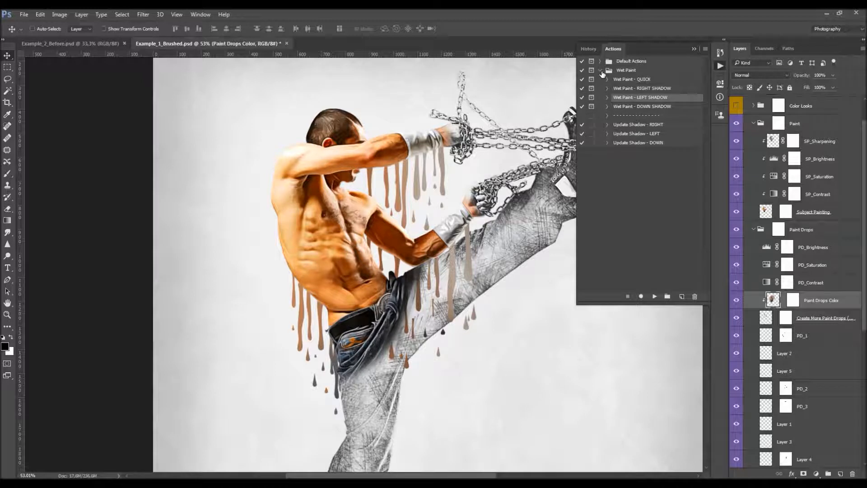
pyautogui.click(601, 70)
pyautogui.click(694, 49)
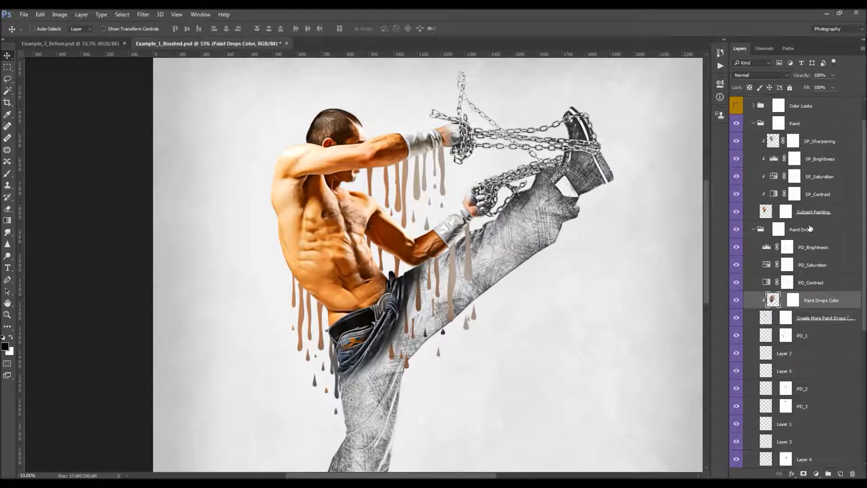
pyautogui.scroll(-5, 812, 227)
pyautogui.scroll(3, 844, 192)
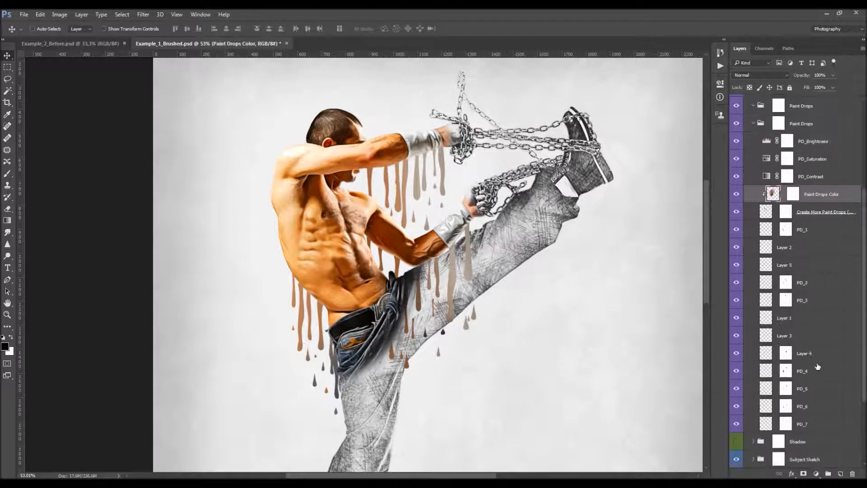
pyautogui.scroll(2, 844, 192)
pyautogui.click(740, 180)
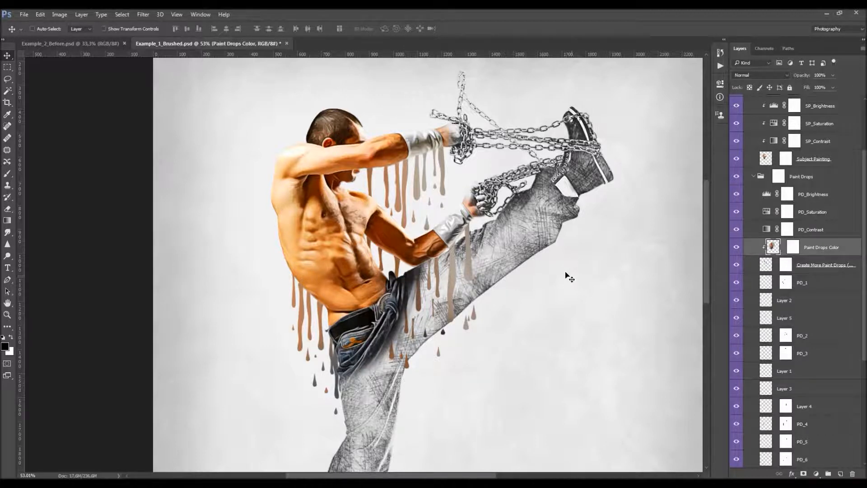
# - Examine the paint drops beneath the arms, behind the waist and over the raised thigh
pyautogui.scroll(-3, 426, 230)
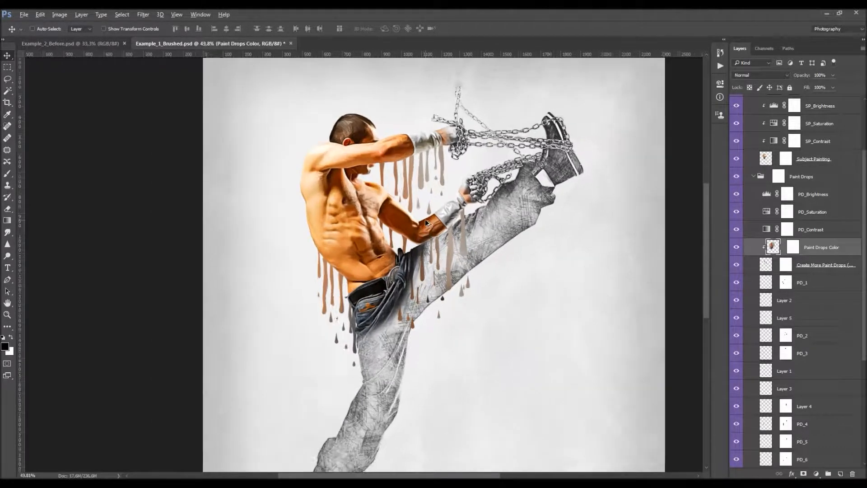
pyautogui.scroll(2, 426, 221)
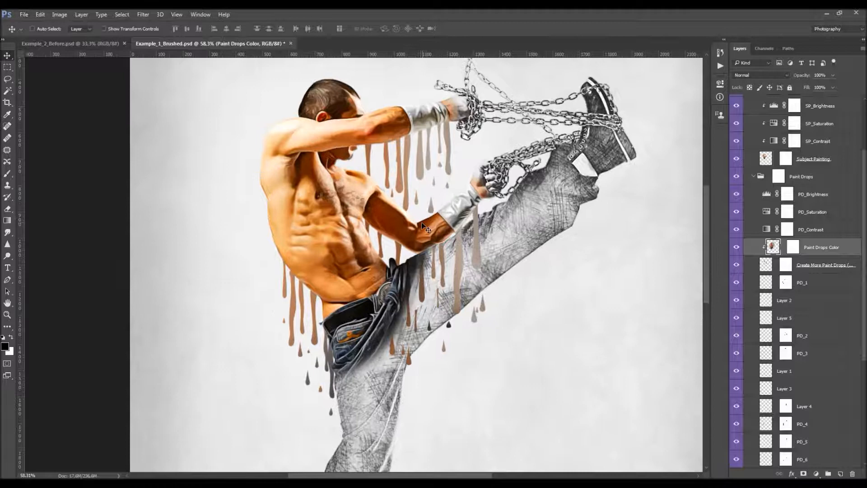
pyautogui.scroll(-2, 421, 234)
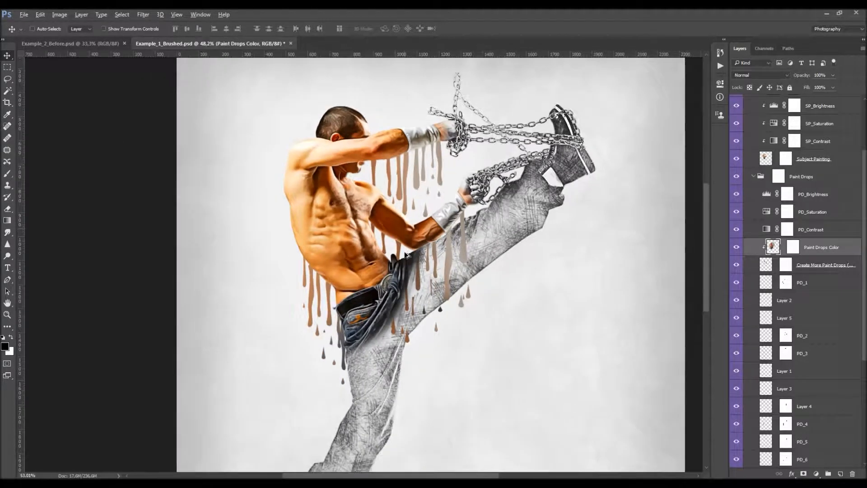
pyautogui.scroll(-2, 435, 239)
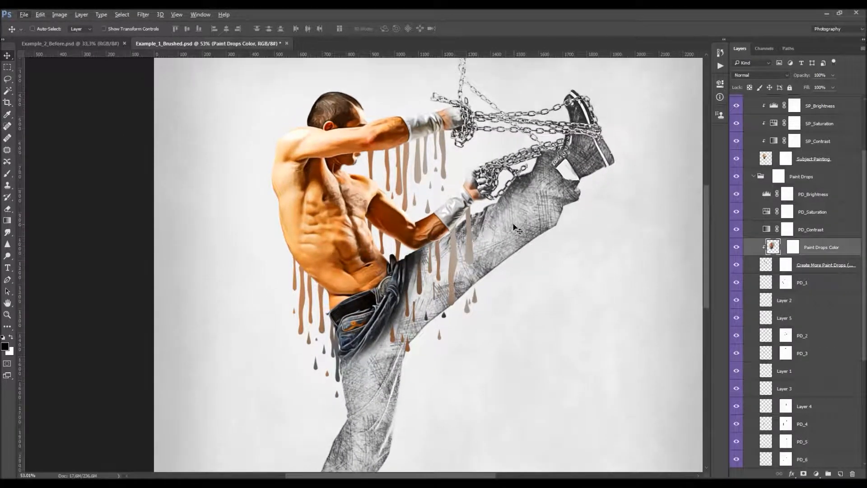
pyautogui.scroll(-1, 531, 235)
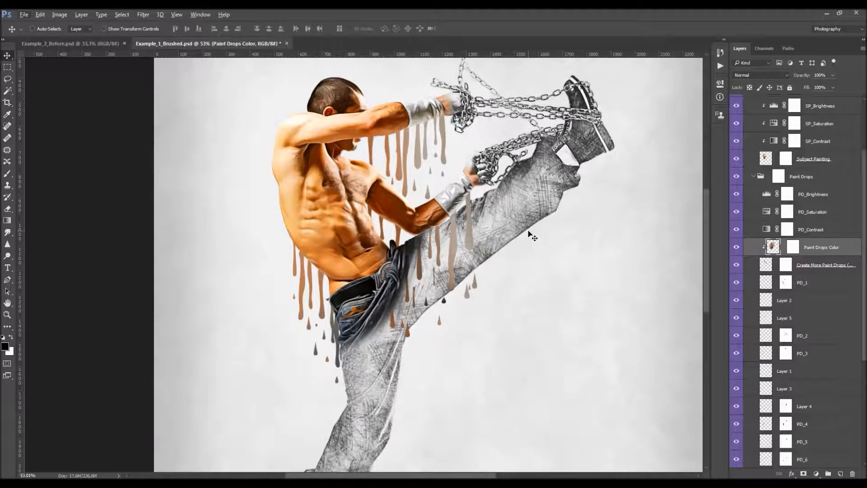
pyautogui.scroll(-3, 531, 234)
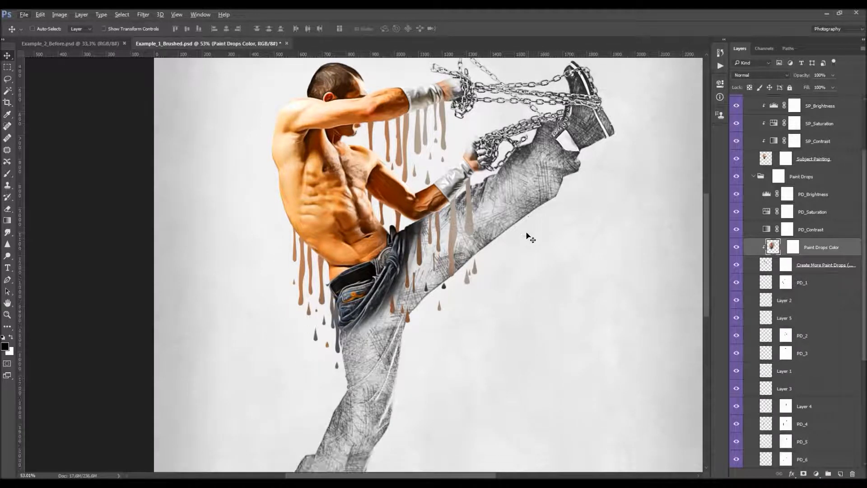
pyautogui.scroll(2, 314, 264)
pyautogui.scroll(3, 314, 264)
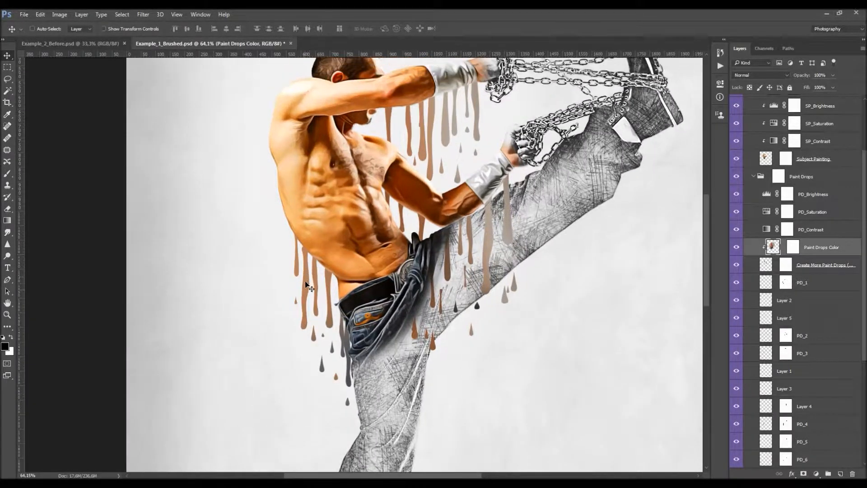
# - Compare the figure with and without the drips on the Create More Paint Drops layer
pyautogui.click(795, 304)
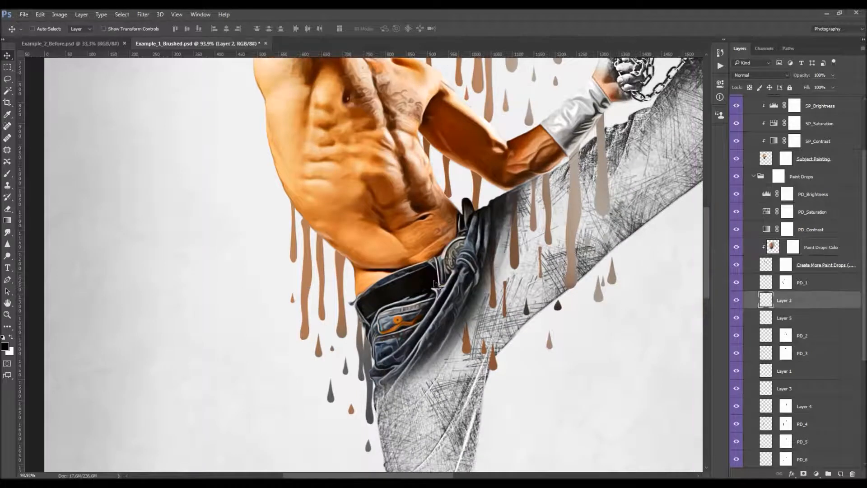
pyautogui.hotkey('ctrl', 'z')
pyautogui.click(739, 265)
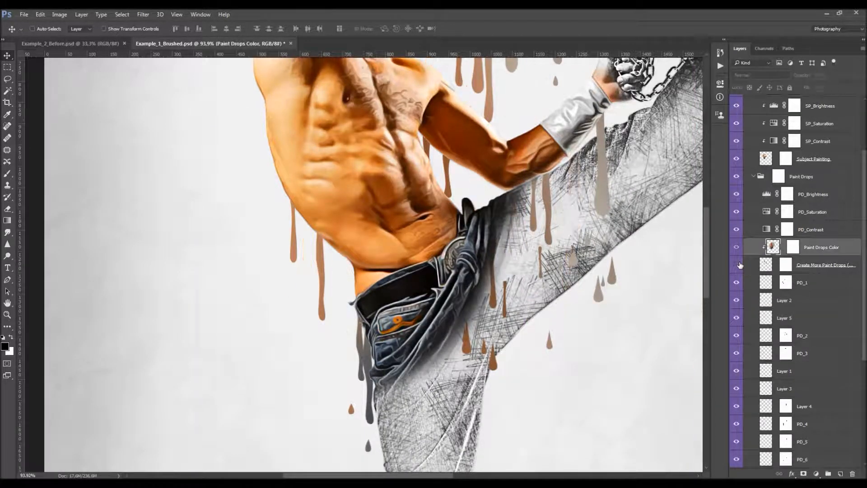
pyautogui.click(740, 265)
# - Inspect the drips along the back and jeans up close, and review the whole figure
pyautogui.scroll(-3, 333, 261)
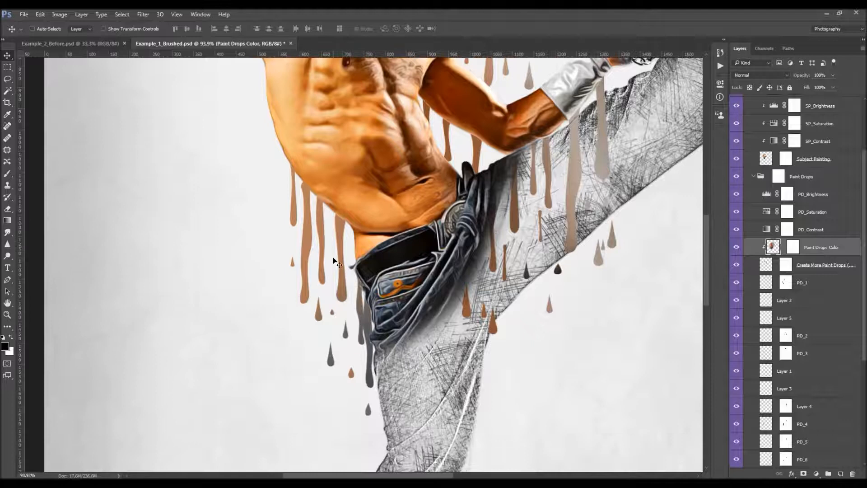
pyautogui.scroll(3, 289, 221)
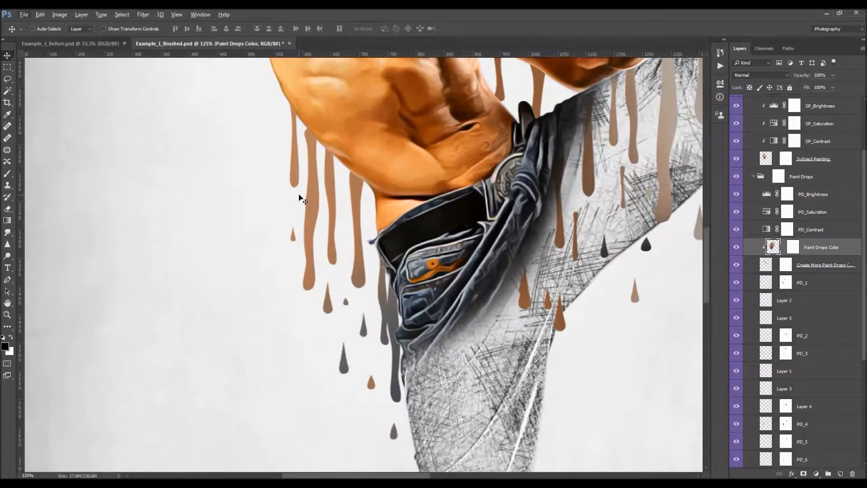
pyautogui.scroll(-4, 300, 199)
pyautogui.scroll(-3, 420, 220)
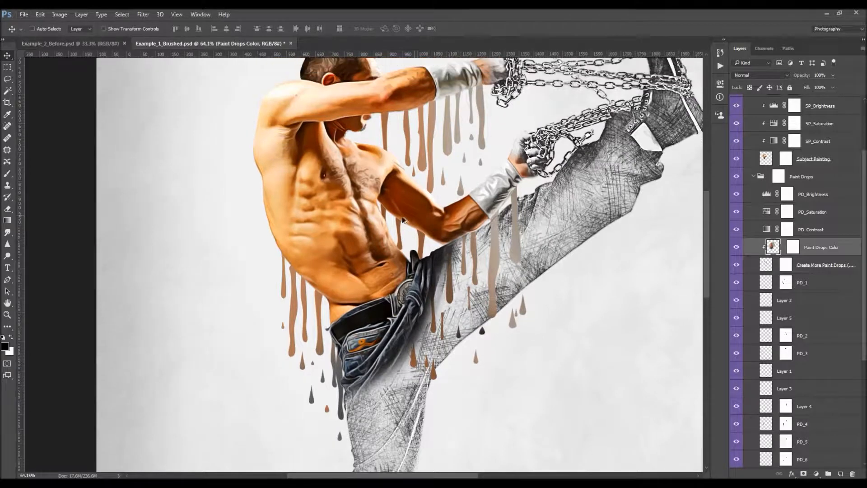
pyautogui.scroll(-2, 400, 218)
pyautogui.scroll(1, 565, 244)
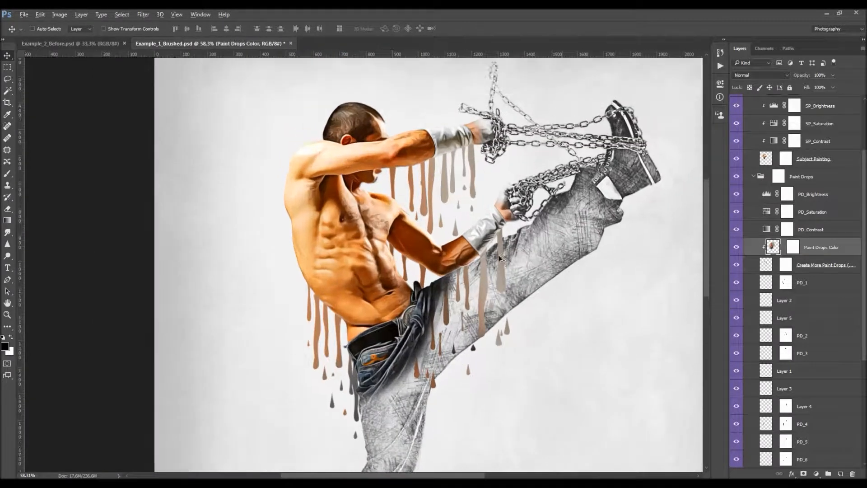
pyautogui.scroll(1, 516, 253)
pyautogui.scroll(3, 815, 265)
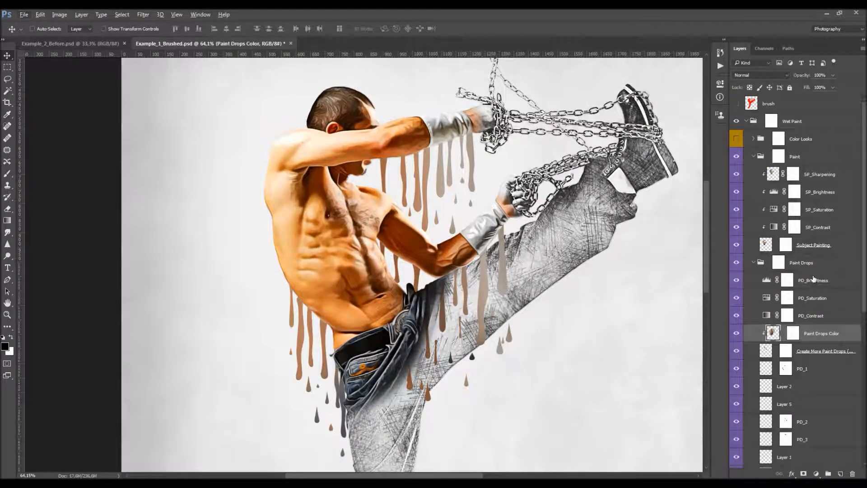
# - Set the opacity of the PD_Contrast adjustment layer to 52%
pyautogui.click(810, 318)
pyautogui.click(820, 180)
pyautogui.click(822, 209)
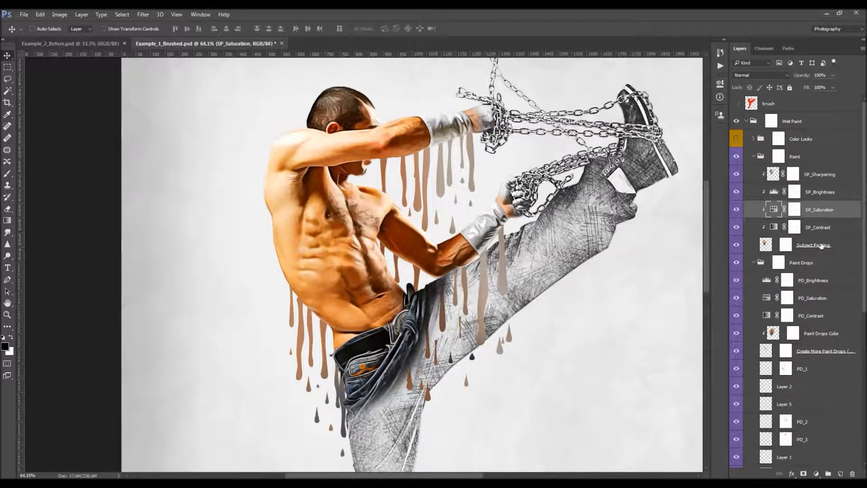
pyautogui.click(816, 227)
pyautogui.click(828, 315)
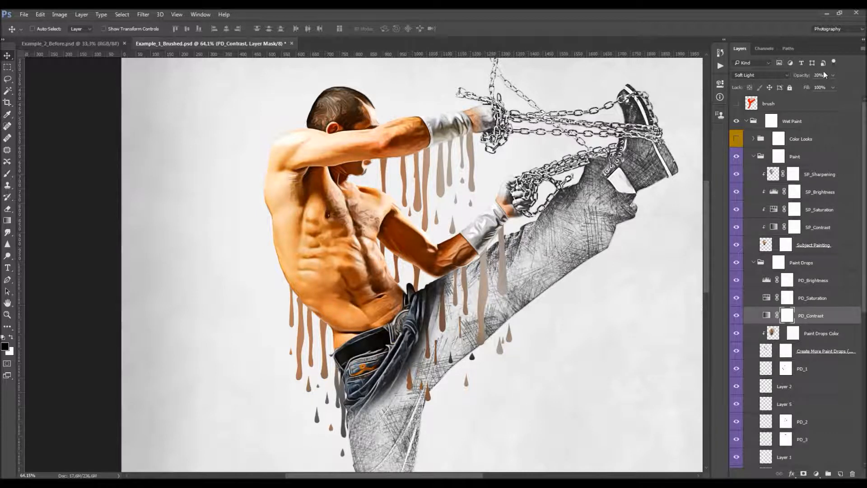
pyautogui.write('52')
# - Adjust the saturation of the PD_Saturation layer, using the SP_Saturation layer's settings as reference
pyautogui.doubleClick(774, 210)
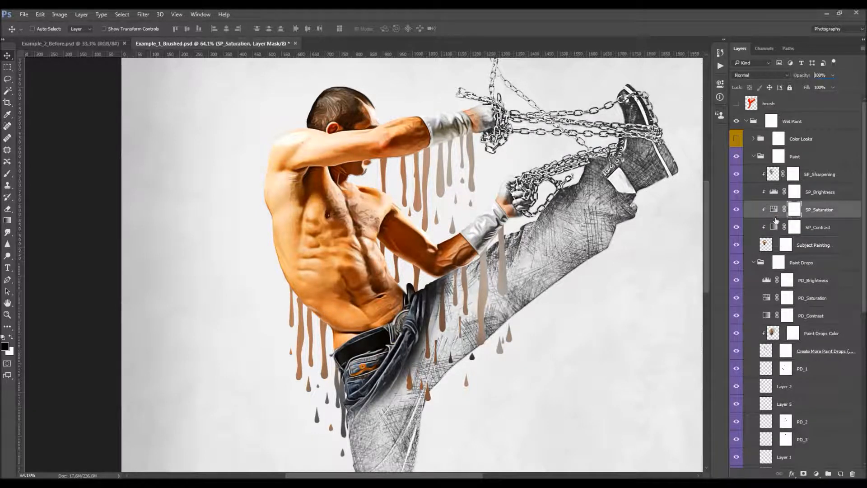
pyautogui.click(767, 298)
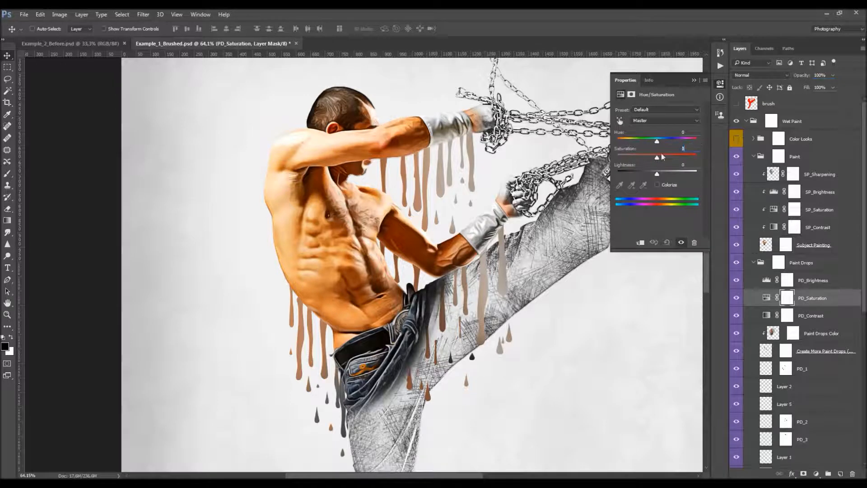
pyautogui.click(819, 216)
# - Set the white input level of the PD_Brightness adjustment layer to 245, matching the SP_Brightness layer
pyautogui.click(774, 192)
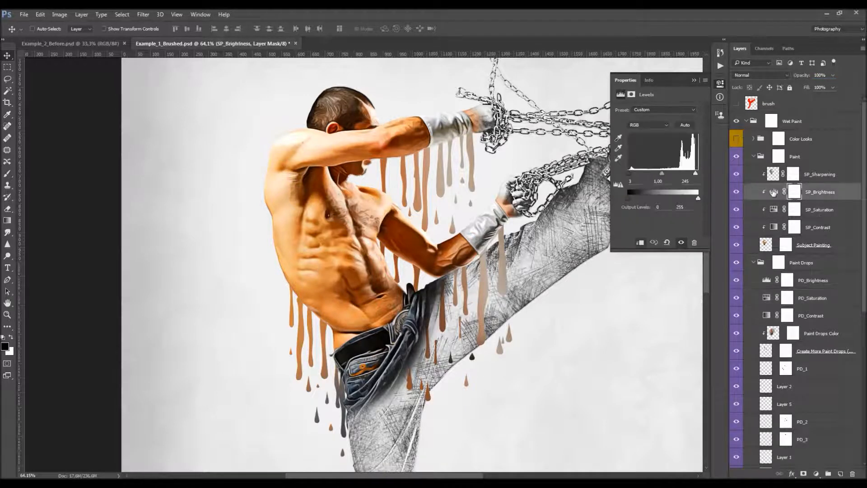
pyautogui.click(768, 280)
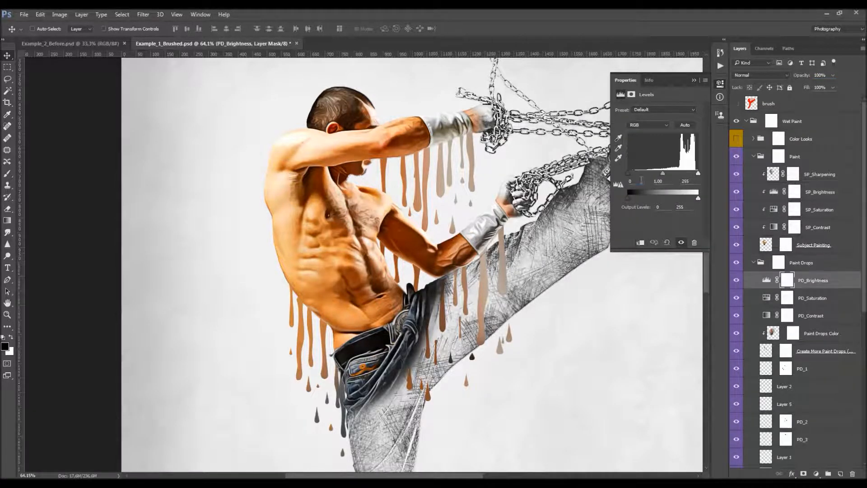
pyautogui.write('245')
# - Collapse the Paint Drops and Paint groups, leave the Paint group's mask selected, and close the mask properties
pyautogui.click(809, 267)
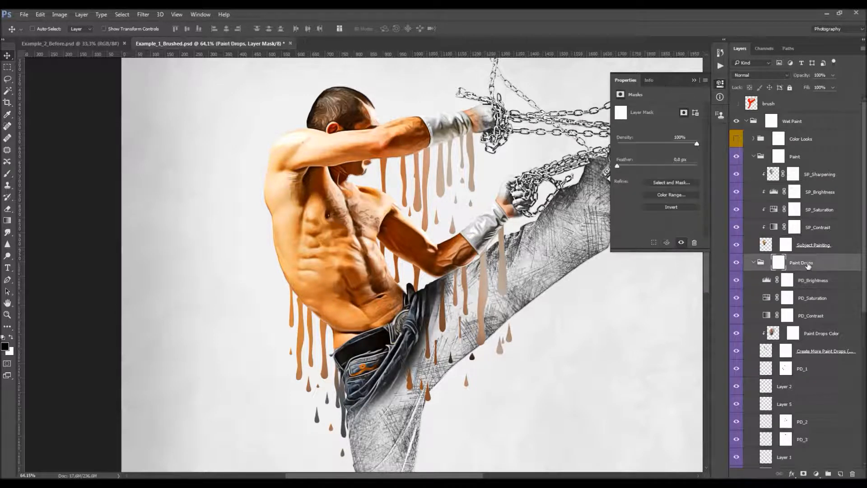
pyautogui.click(758, 158)
pyautogui.click(754, 156)
pyautogui.click(753, 175)
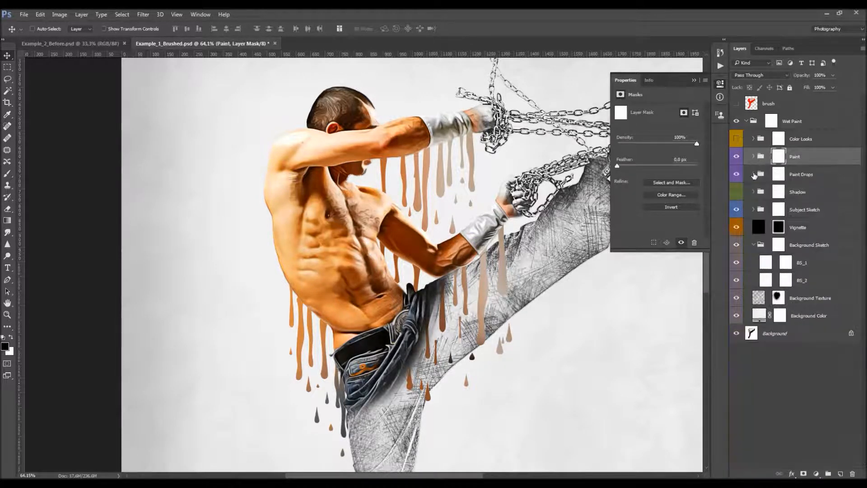
pyautogui.click(698, 87)
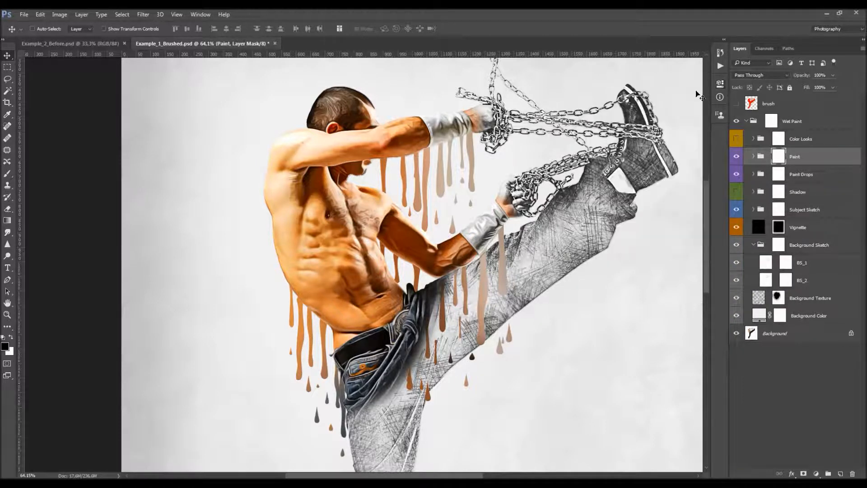
# - Choose a hard round brush for retouching the Paint group's mask where the drips meet the raised forearm
pyautogui.press('b')
pyautogui.scroll(5, 375, 124)
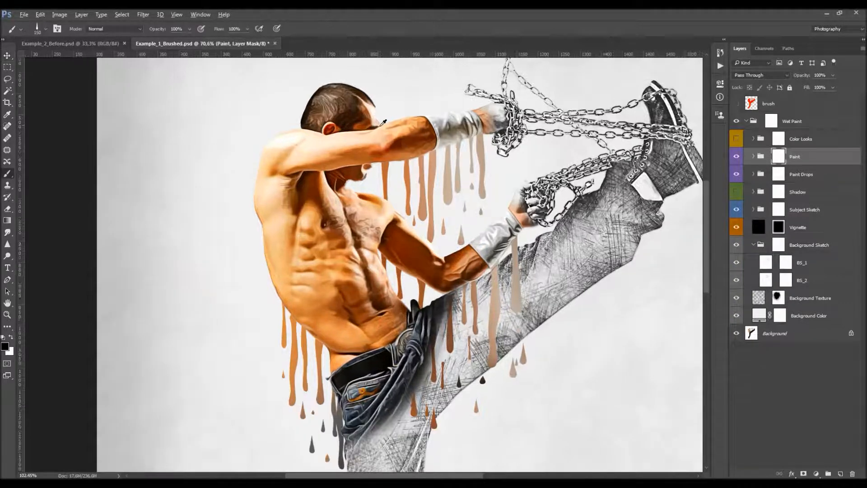
pyautogui.rightClick(423, 214)
pyautogui.scroll(5, 443, 288)
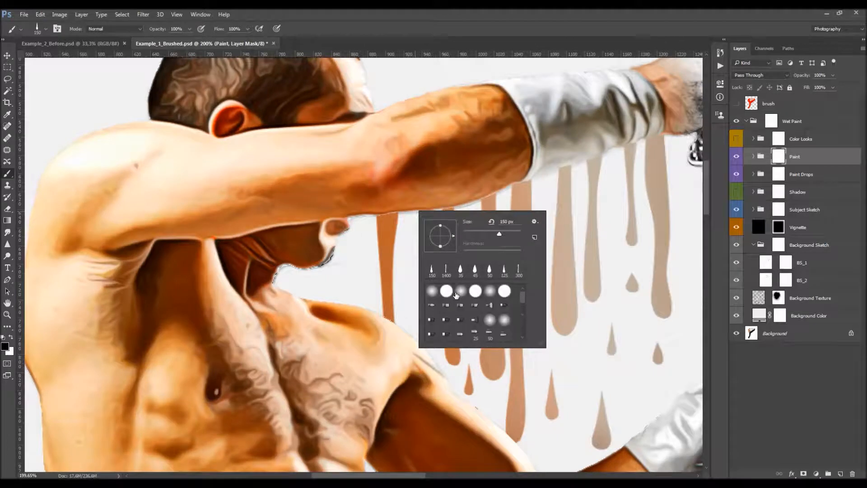
pyautogui.doubleClick(445, 290)
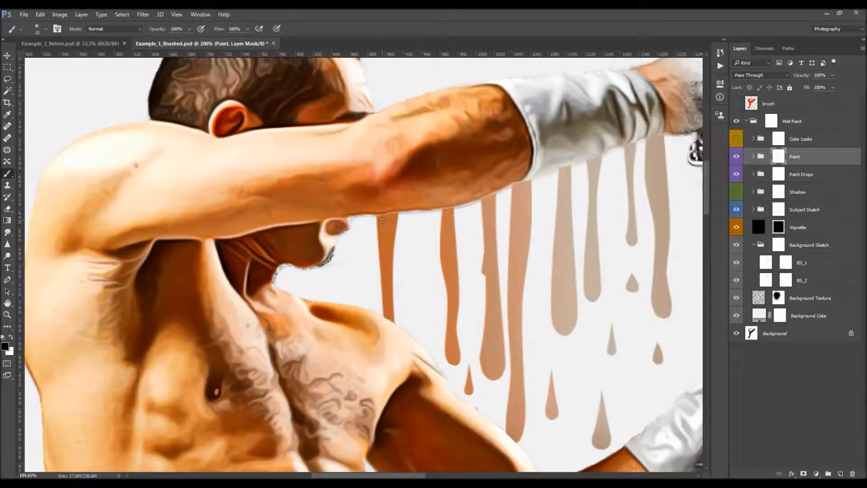
# - Refine the Paint group's mask along the raised forearm and wrist wrap so the drips join the edge cleanly
pyautogui.scroll(5, 382, 220)
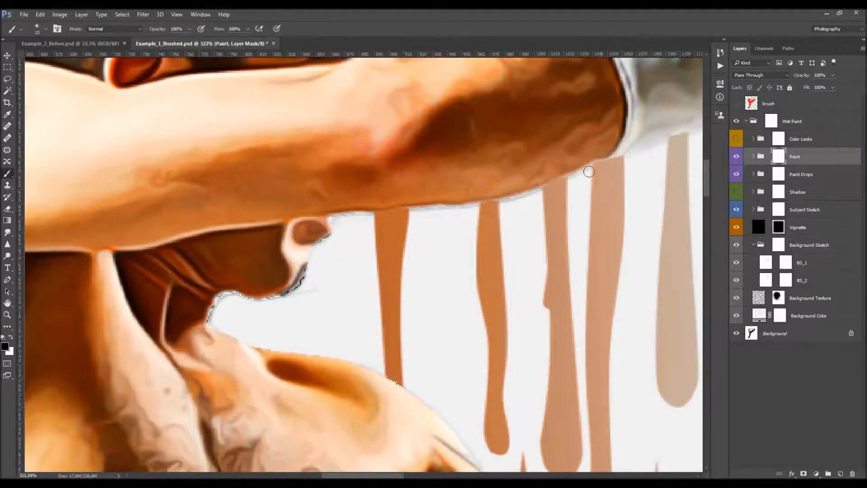
pyautogui.scroll(-3, 583, 168)
pyautogui.scroll(3, 575, 164)
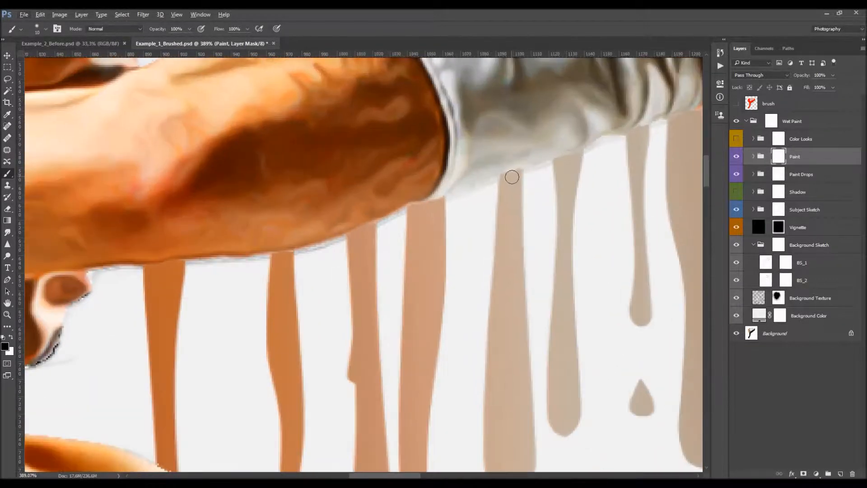
pyautogui.press('x')
pyautogui.scroll(-3, 570, 159)
pyautogui.scroll(3, 534, 158)
pyautogui.moveTo(534, 157); pyautogui.dragTo(534, 149)
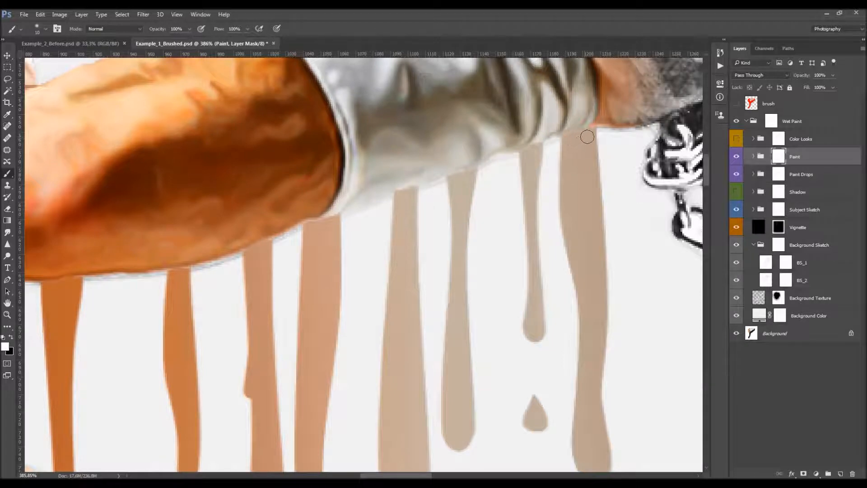
# - Mask the Paint group with black beneath the lower wrist wrap so both wide drips connect to the wrap
pyautogui.scroll(-5, 587, 135)
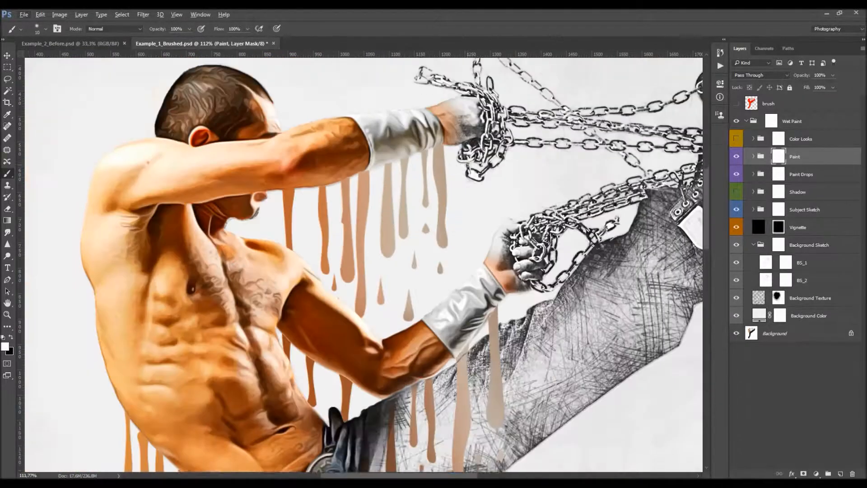
pyautogui.scroll(4, 486, 266)
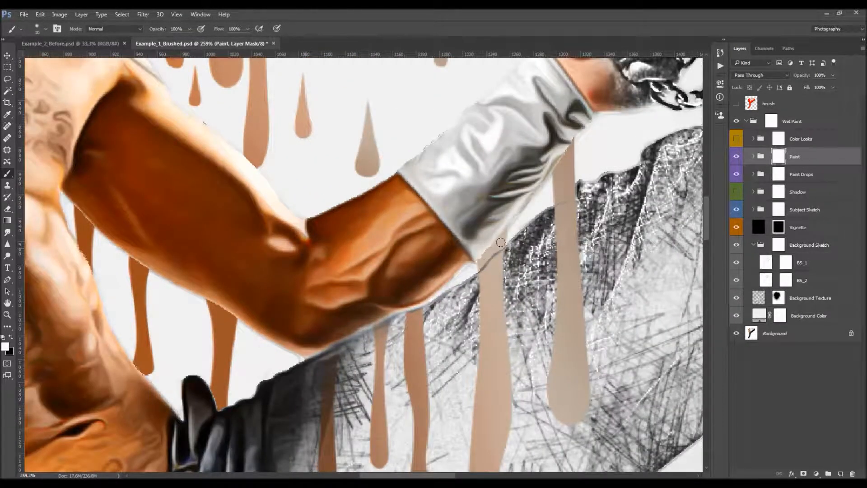
pyautogui.scroll(-1, 499, 242)
pyautogui.press('x')
pyautogui.moveTo(483, 244); pyautogui.dragTo(515, 210)
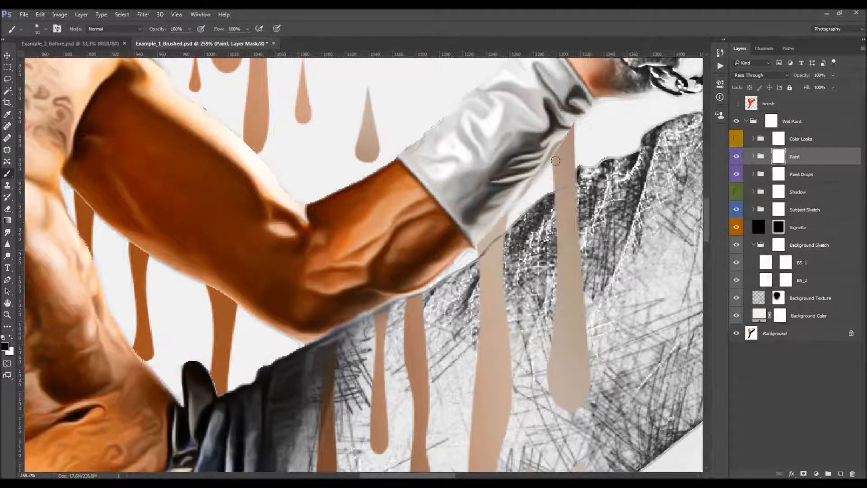
pyautogui.moveTo(561, 152); pyautogui.dragTo(574, 124)
# - Paint black on the Paint group's mask below the elbow to reveal the brown drip running down the jeans
pyautogui.scroll(-3, 535, 173)
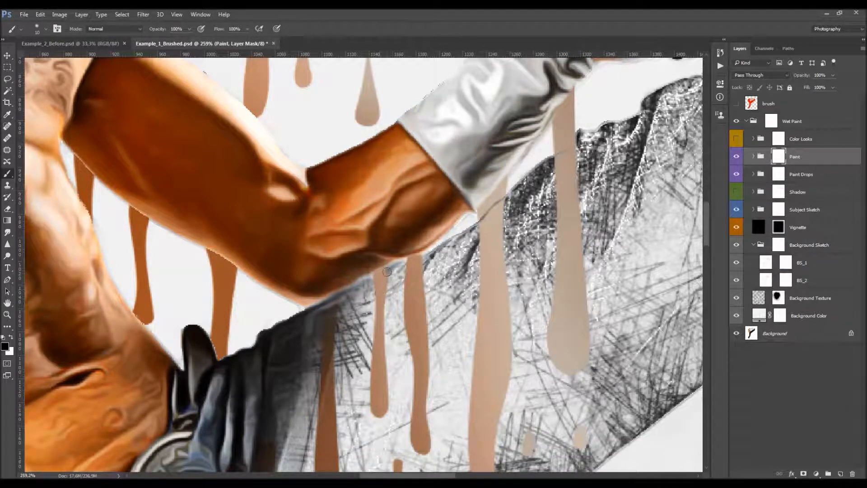
pyautogui.press('x')
pyautogui.press('x')
pyautogui.scroll(3, 220, 335)
pyautogui.moveTo(380, 335)
pyautogui.mouseDown()
pyautogui.moveTo(367, 371)
pyautogui.moveTo(368, 334)
pyautogui.moveTo(369, 419)
pyautogui.mouseUp()
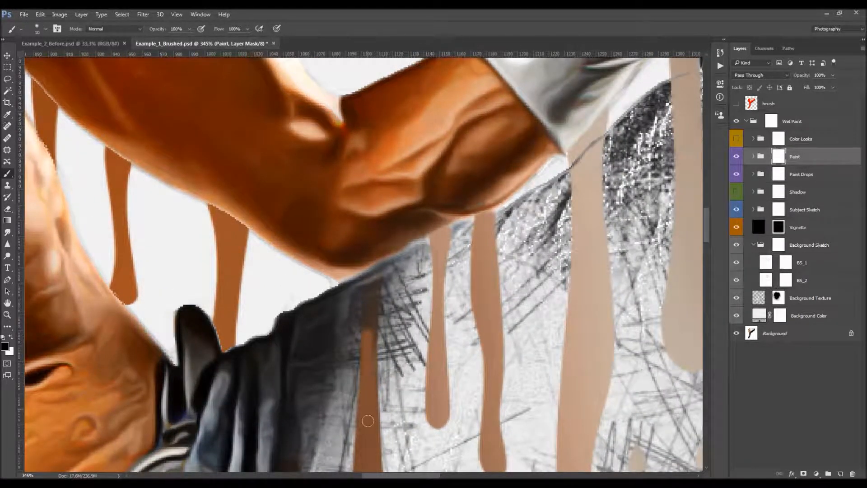
pyautogui.moveTo(370, 349)
pyautogui.mouseDown()
pyautogui.moveTo(377, 266)
pyautogui.moveTo(372, 313)
pyautogui.mouseUp()
pyautogui.press('x')
pyautogui.press('x')
pyautogui.scroll(-2, 304, 289)
# - Mask the underside of the lowered upper arm so the drips between arm and torso blend into its edge
pyautogui.scroll(3, 183, 193)
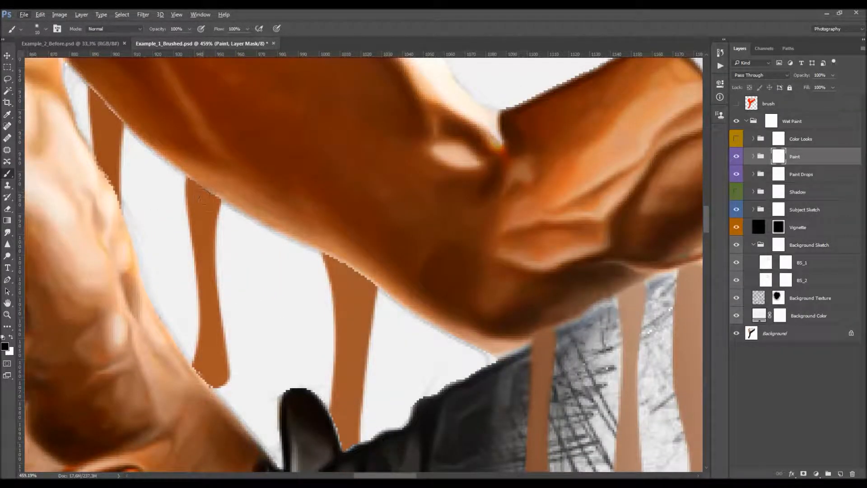
pyautogui.moveTo(325, 254); pyautogui.dragTo(369, 290)
pyautogui.scroll(-2, 369, 289)
pyautogui.scroll(2, 229, 178)
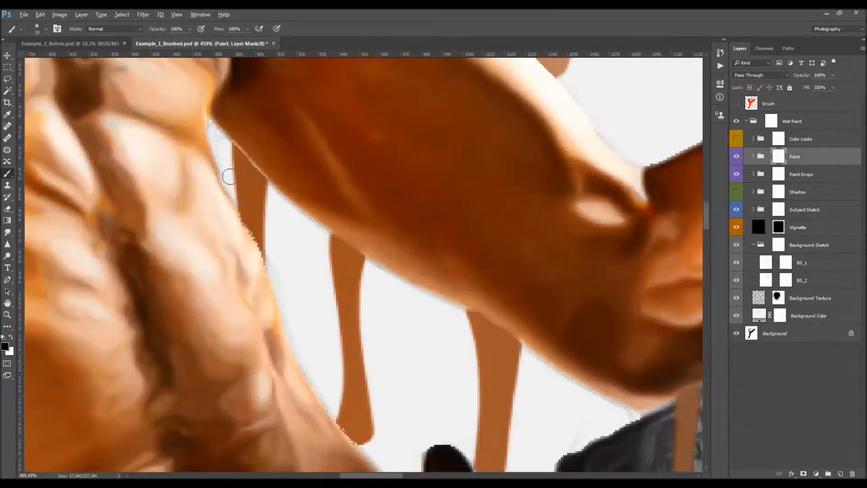
pyautogui.moveTo(228, 152); pyautogui.dragTo(261, 181)
pyautogui.scroll(-6, 261, 181)
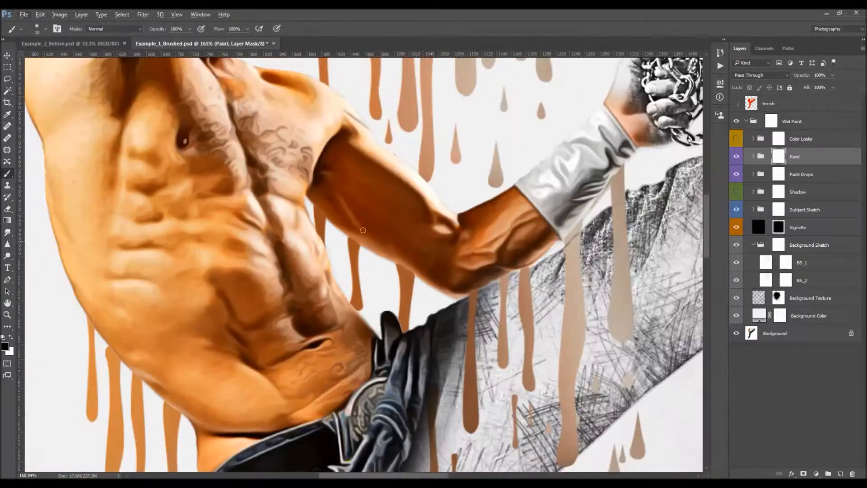
# - Mask the edge of the lower back on the Paint group where the drips behind the waist begin
pyautogui.scroll(-3, 216, 254)
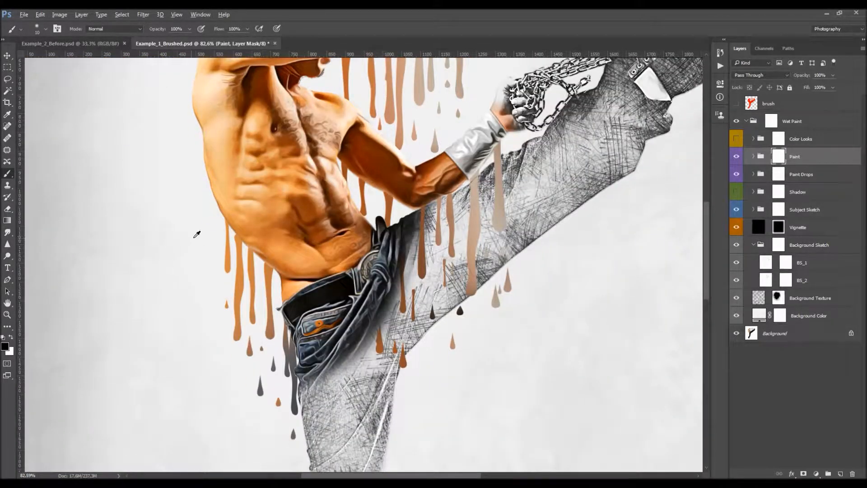
pyautogui.scroll(6, 196, 234)
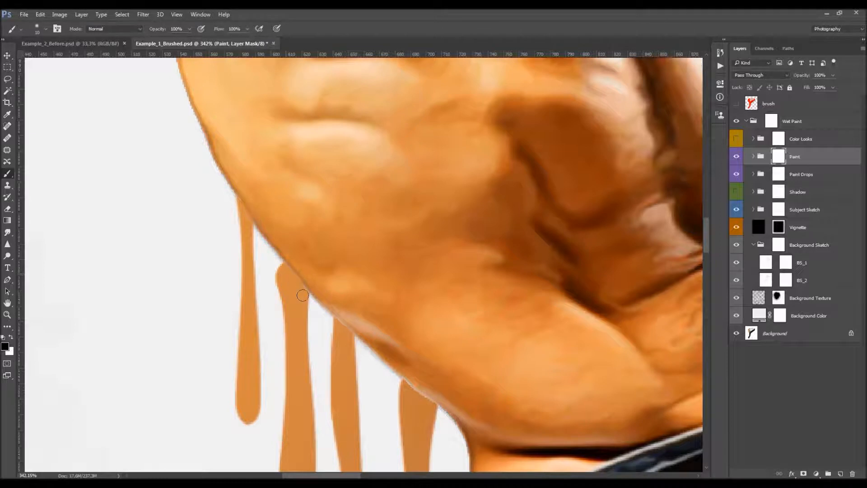
pyautogui.moveTo(334, 323); pyautogui.dragTo(349, 339)
pyautogui.scroll(-5, 342, 332)
pyautogui.scroll(-2, 404, 306)
pyautogui.scroll(-2, 345, 310)
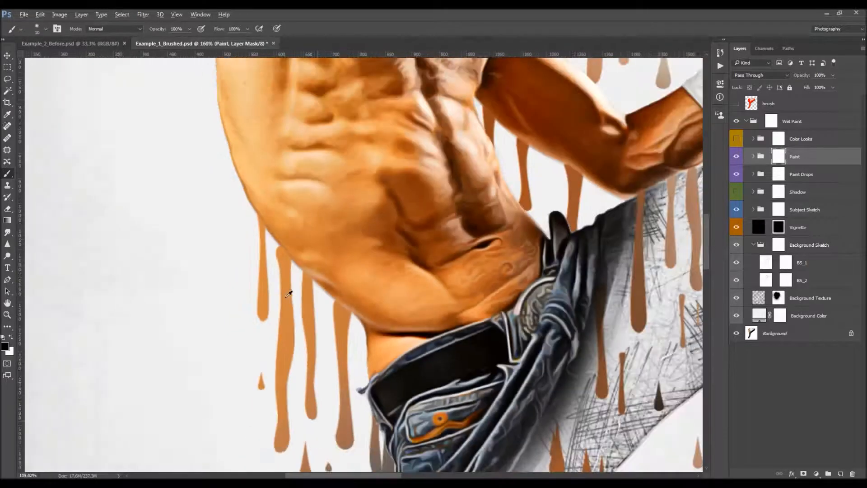
# - Examine the whole figure and the retouched drip joints beneath the lower forearm and wrist wrap
pyautogui.scroll(-4, 287, 294)
pyautogui.press('v')
pyautogui.hotkey('alt', 'v')
pyautogui.press('Escape')
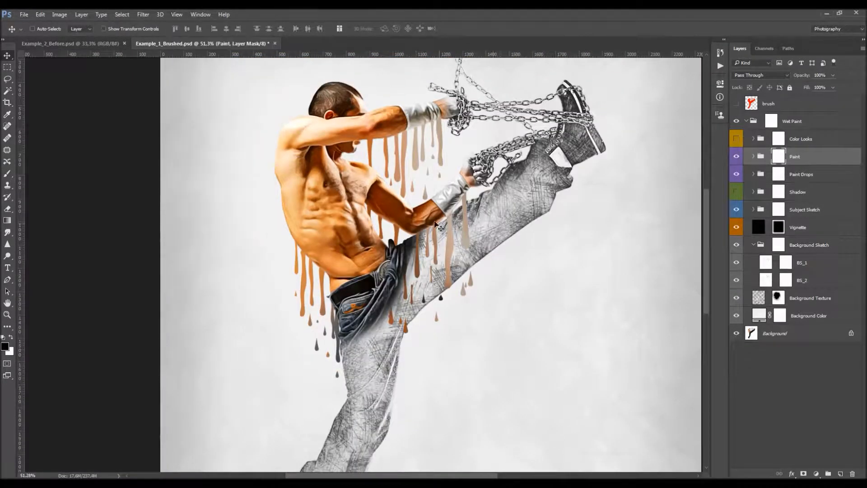
pyautogui.scroll(-2, 442, 226)
pyautogui.scroll(3, 236, 202)
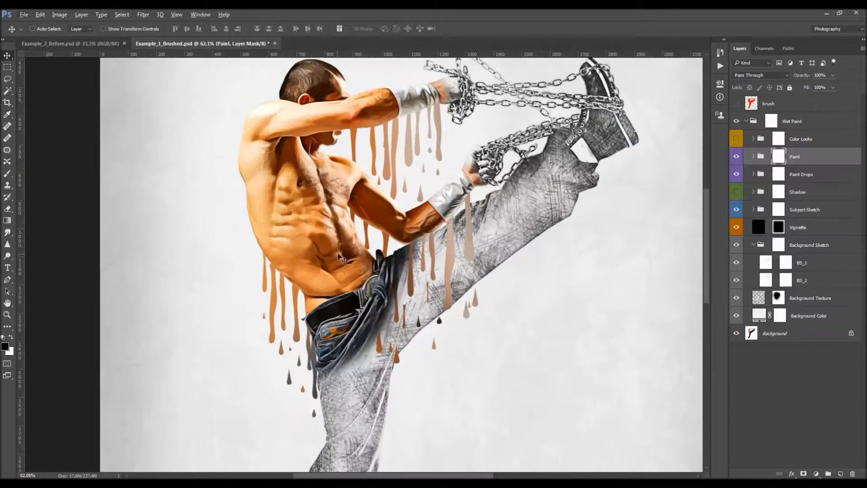
pyautogui.scroll(4, 342, 259)
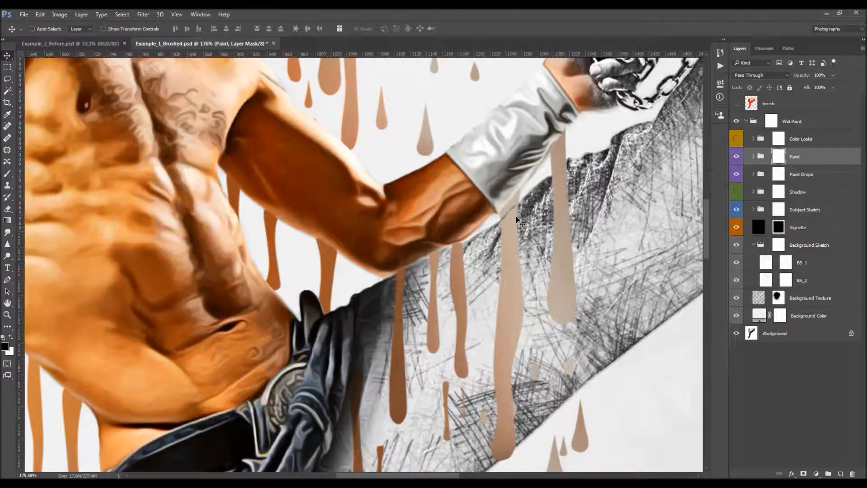
pyautogui.press('b')
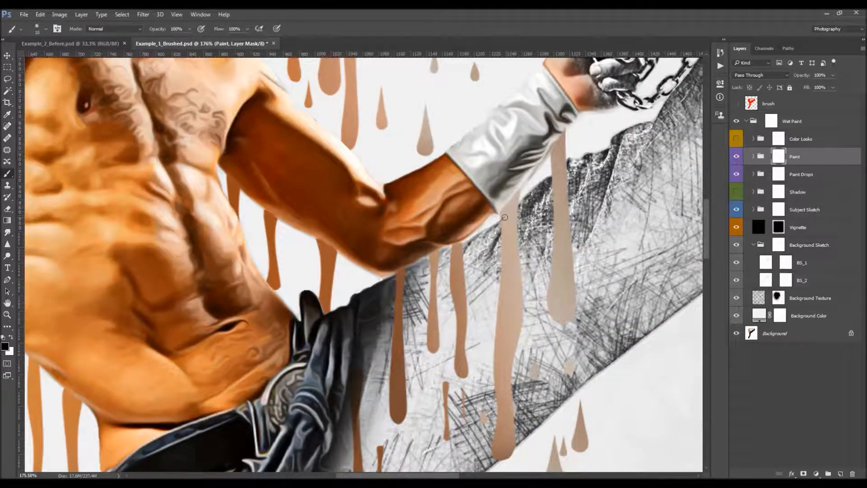
pyautogui.press('v')
pyautogui.scroll(-6, 363, 236)
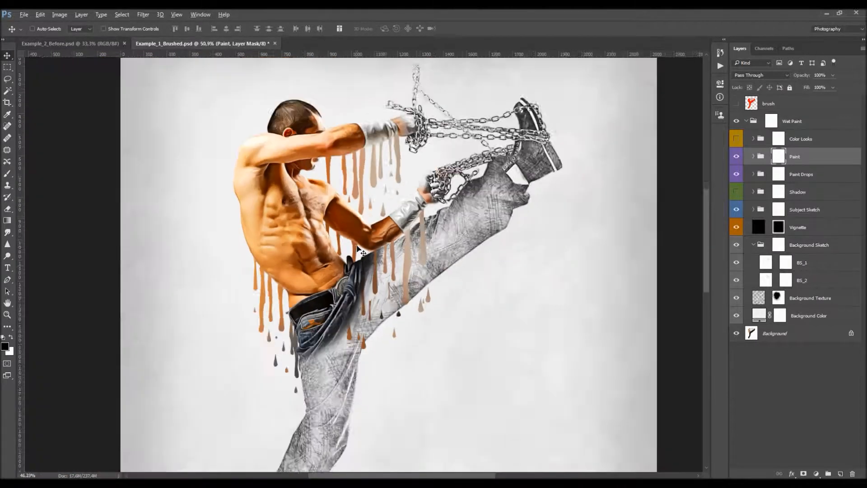
pyautogui.scroll(1, 335, 244)
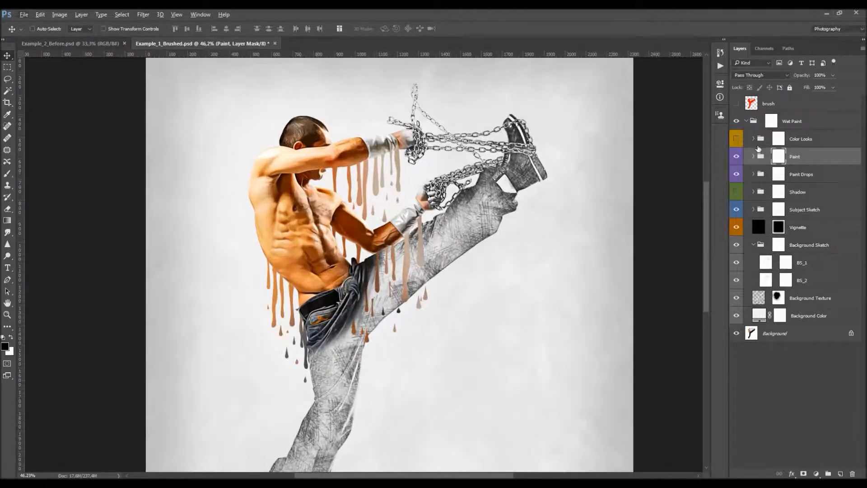
# - Turn on the Color Looks group and expand it to show its adjustment layers
pyautogui.click(738, 139)
pyautogui.click(751, 141)
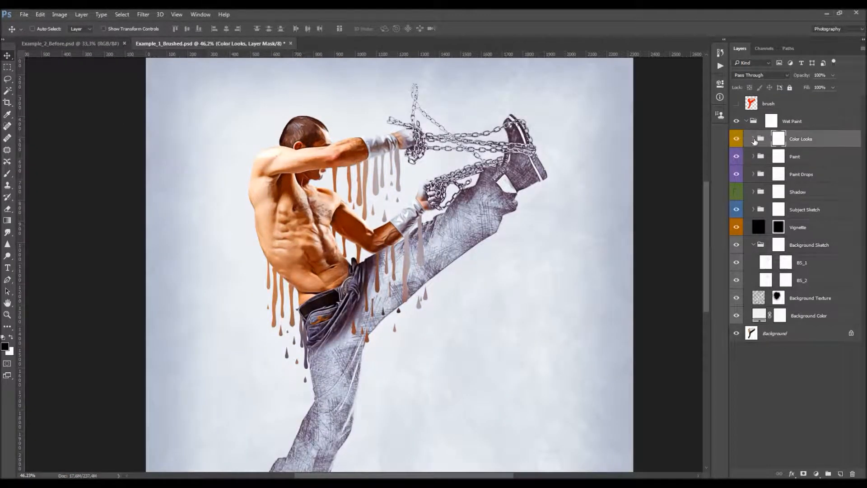
pyautogui.click(753, 139)
pyautogui.scroll(-3, 740, 165)
pyautogui.scroll(2, 739, 154)
# - Preview color looks from CL_1 to CL_3 and CL_20 on the image by toggling their visibility
pyautogui.click(737, 139)
pyautogui.click(736, 140)
pyautogui.click(737, 157)
pyautogui.click(737, 174)
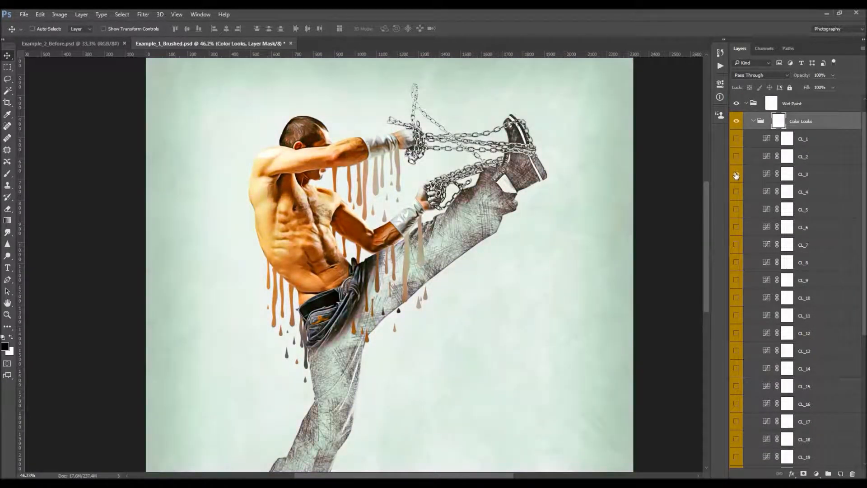
pyautogui.click(737, 174)
pyautogui.scroll(-4, 741, 203)
pyautogui.click(737, 315)
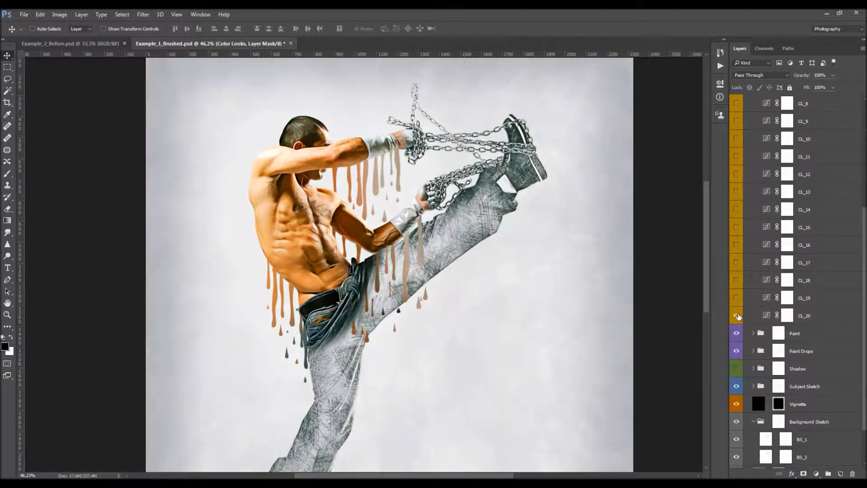
pyautogui.click(737, 315)
# - Show the CL_17 color look and select its adjustment layer
pyautogui.scroll(-2, 738, 298)
pyautogui.click(737, 298)
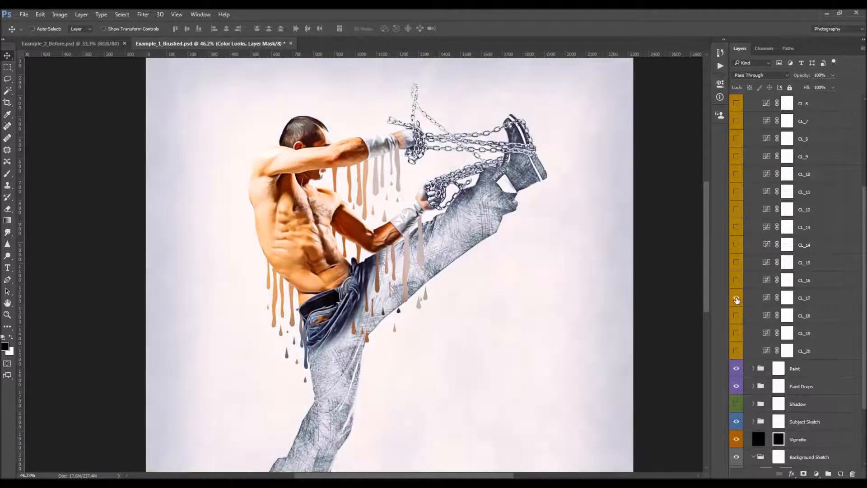
pyautogui.click(821, 301)
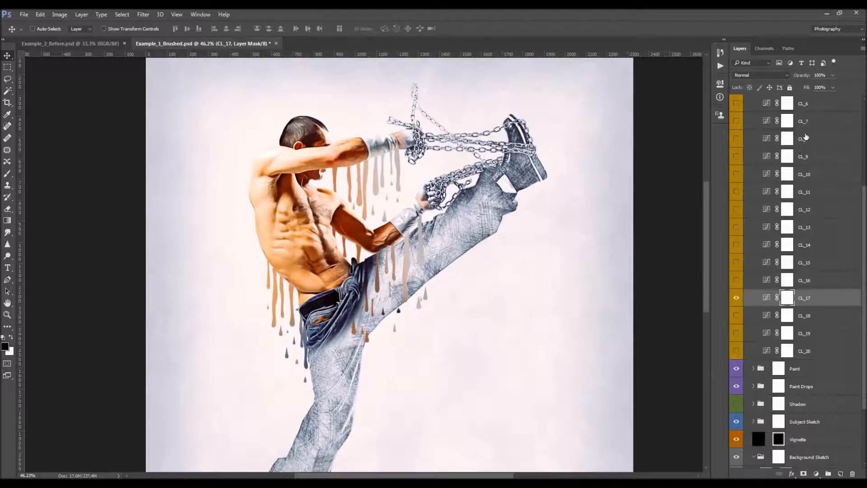
# - Try the CL_17 color look at 40% opacity and CL_15 at a reduced opacity, and hide both layers again
pyautogui.moveTo(809, 78); pyautogui.dragTo(766, 79)
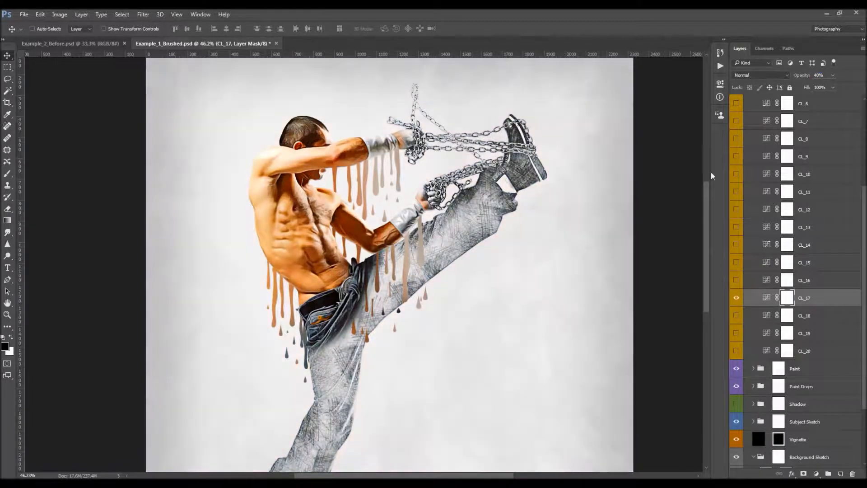
pyautogui.click(737, 263)
pyautogui.click(796, 263)
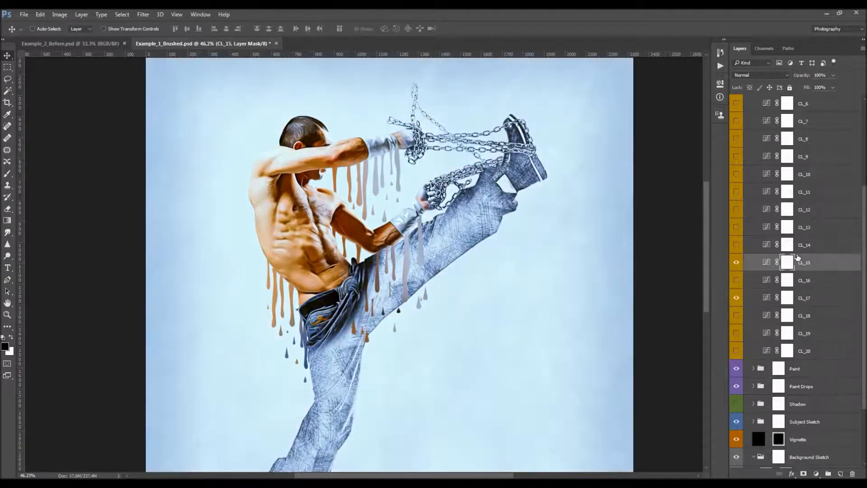
pyautogui.moveTo(805, 77); pyautogui.dragTo(745, 79)
pyautogui.press('Return')
pyautogui.click(737, 262)
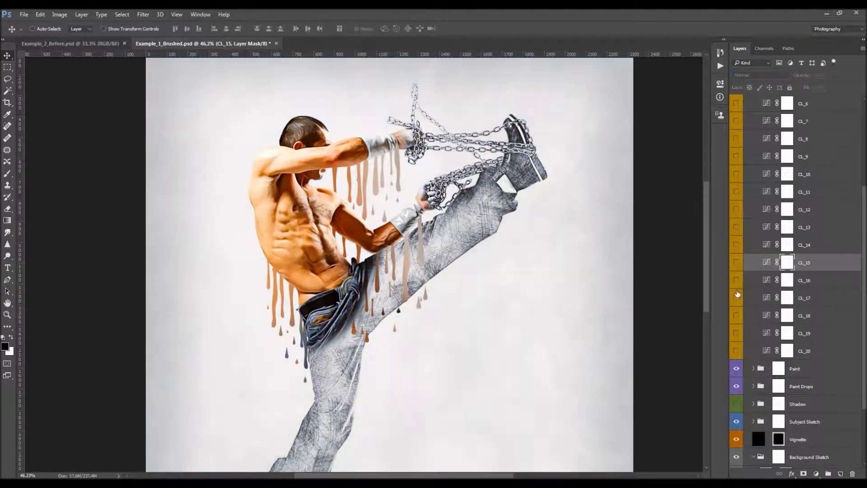
pyautogui.click(736, 298)
pyautogui.click(787, 298)
pyautogui.click(809, 247)
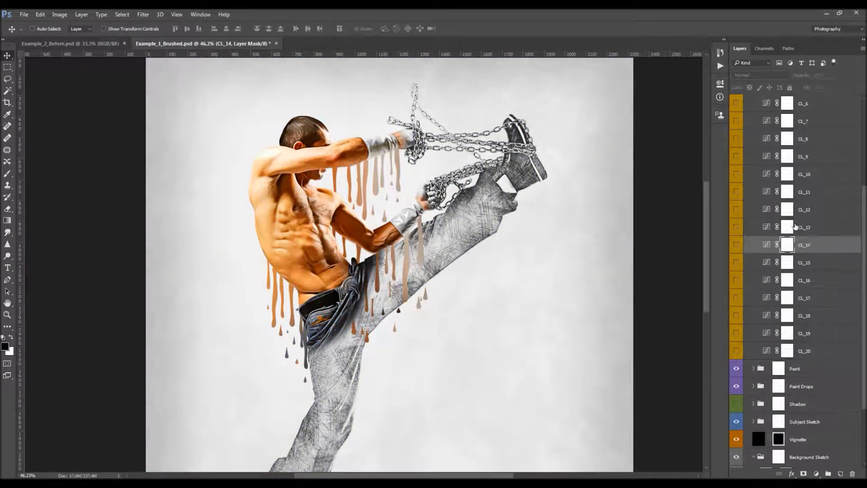
# - Preview the CL_2 color look on the whole image and hide it again
pyautogui.moveTo(866, 222); pyautogui.dragTo(820, 157)
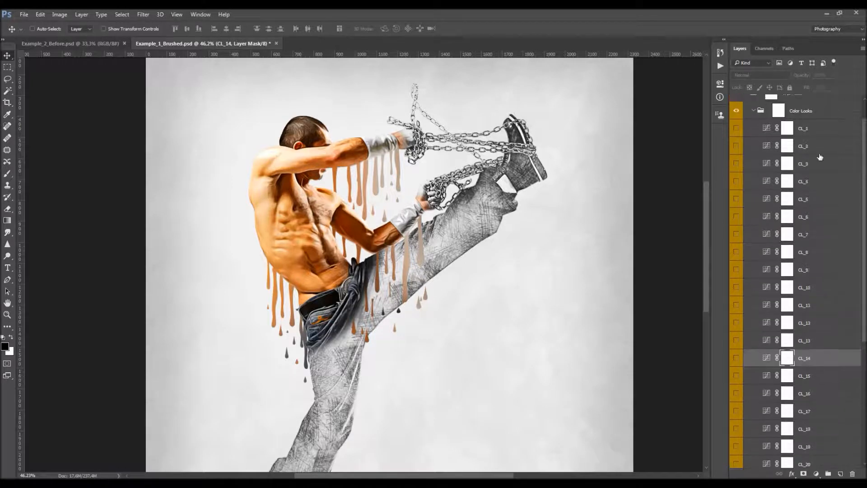
pyautogui.click(737, 145)
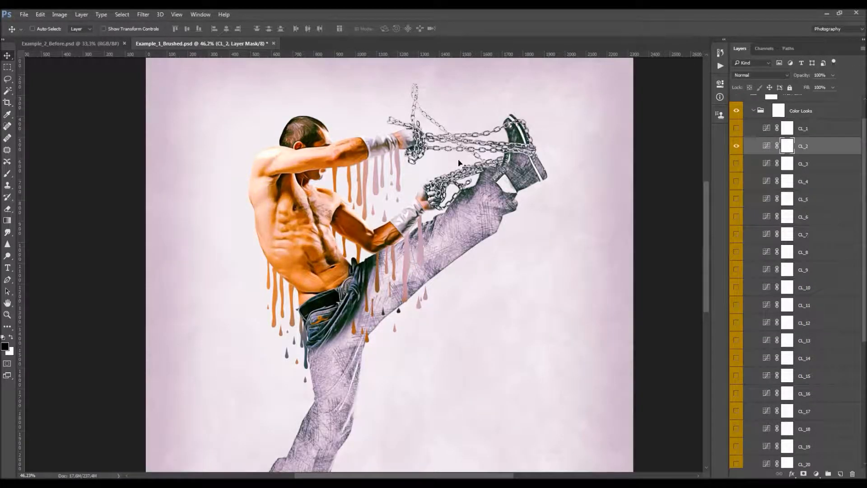
pyautogui.scroll(-3, 568, 187)
pyautogui.scroll(1, 449, 195)
pyautogui.click(736, 145)
pyautogui.click(810, 165)
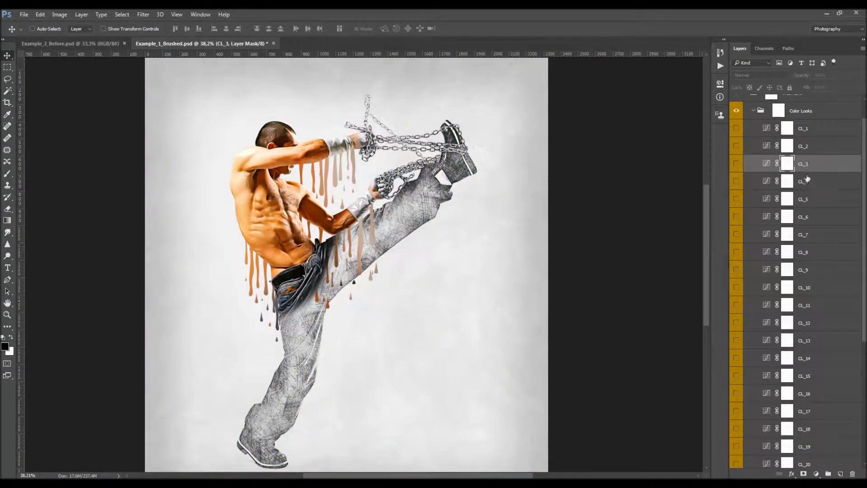
# - Show the CL_8 color look on the image and collapse the Color Looks group
pyautogui.click(810, 251)
pyautogui.click(737, 252)
pyautogui.scroll(-3, 532, 203)
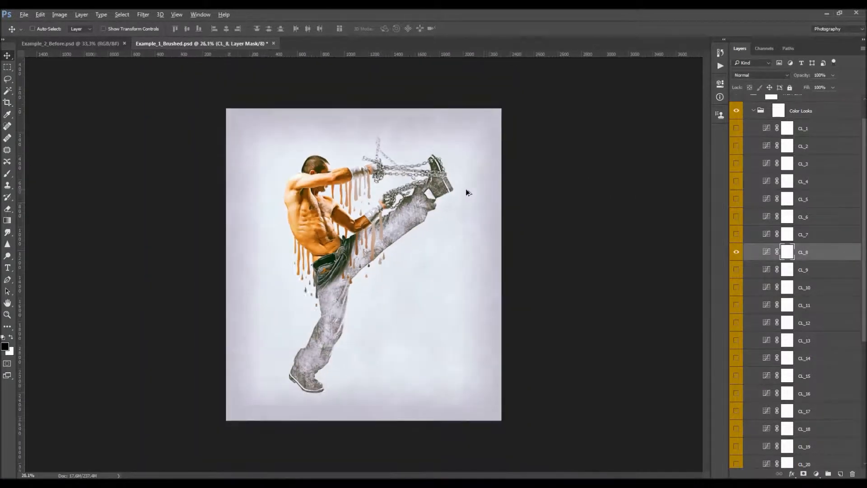
pyautogui.scroll(2, 467, 192)
pyautogui.scroll(1, 753, 129)
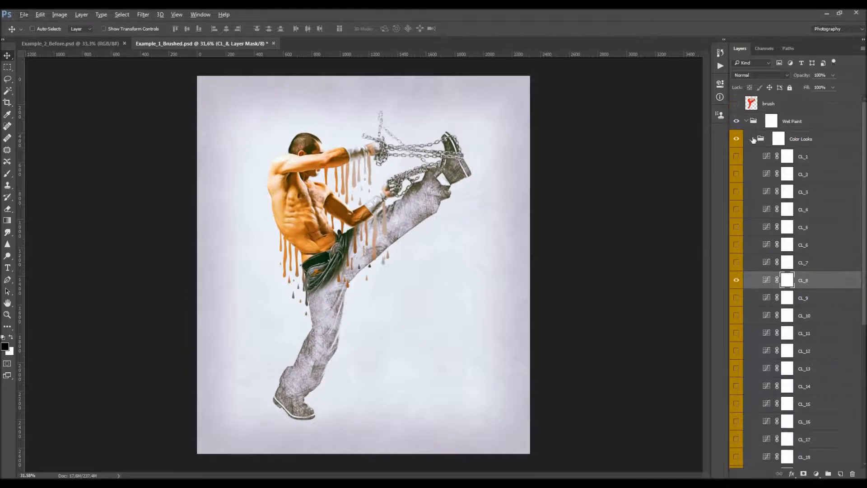
pyautogui.click(754, 139)
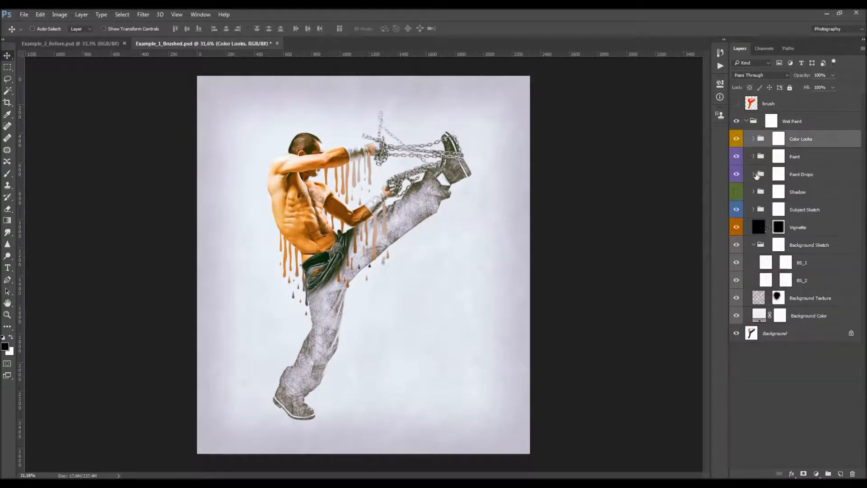
# - Collapse the Background Sketch group, turn on the Shadow group and inspect the shadow around the figure and drips
pyautogui.click(753, 245)
pyautogui.click(737, 192)
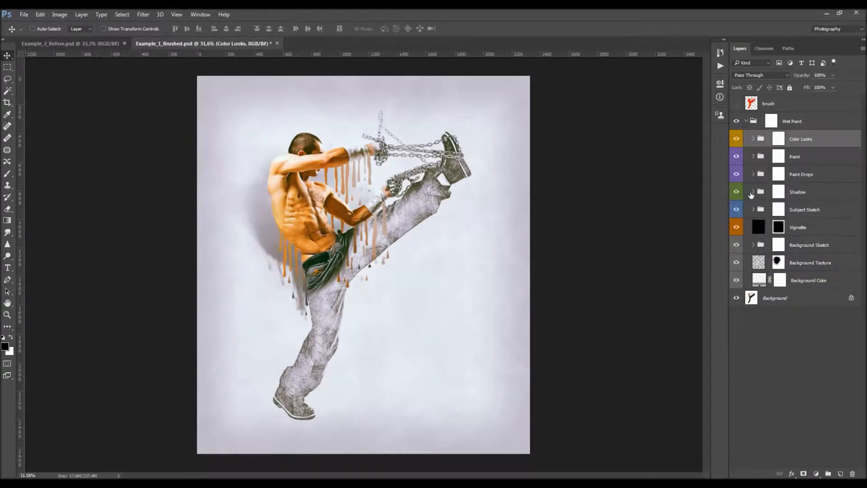
pyautogui.click(752, 194)
pyautogui.scroll(2, 230, 302)
pyautogui.scroll(1, 363, 197)
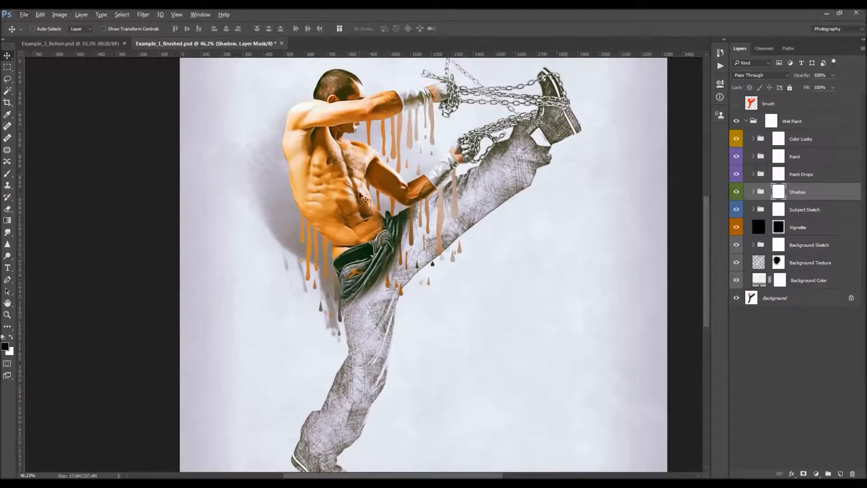
pyautogui.scroll(1, 364, 197)
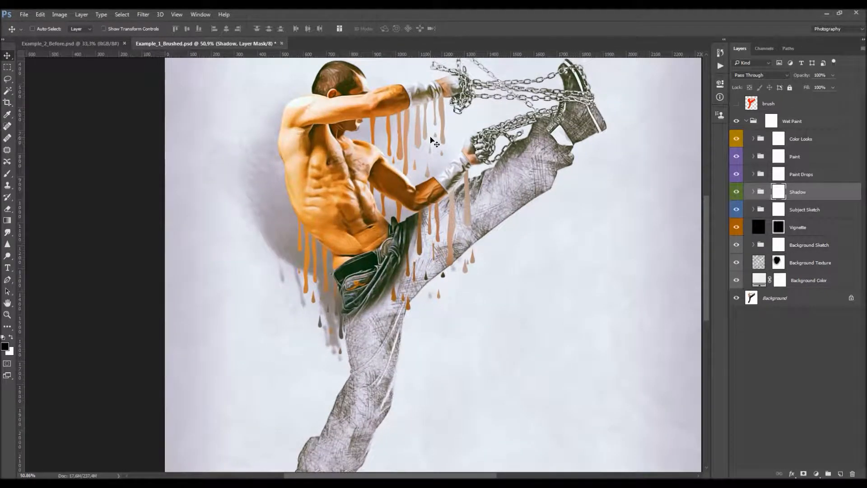
pyautogui.click(753, 174)
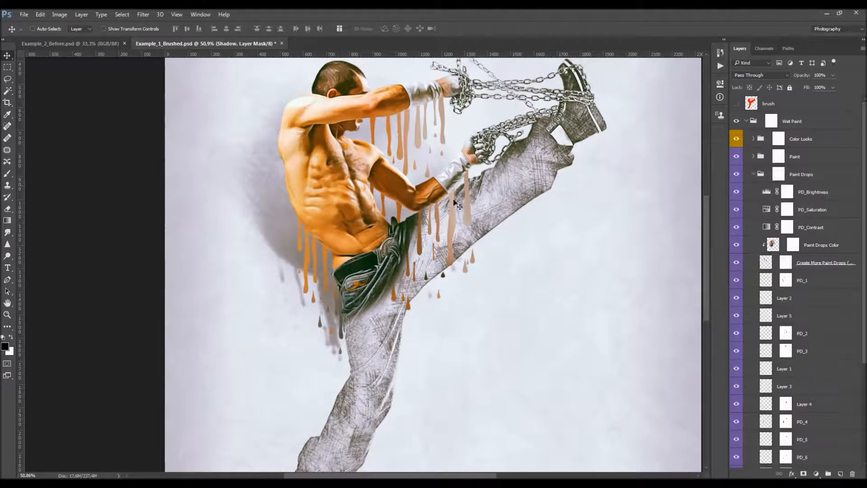
pyautogui.scroll(-2, 314, 228)
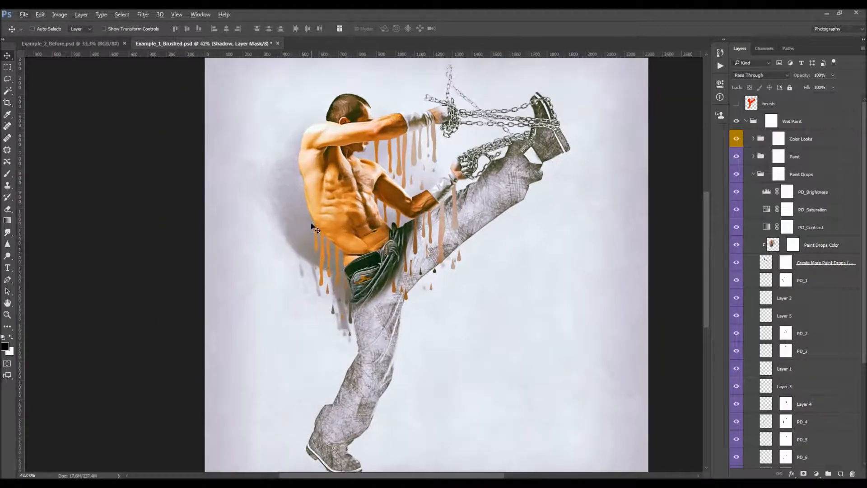
# - Play the Update Shadow - LEFT action from the Wet Paint action set to regenerate the shadow
pyautogui.click(723, 64)
pyautogui.click(753, 174)
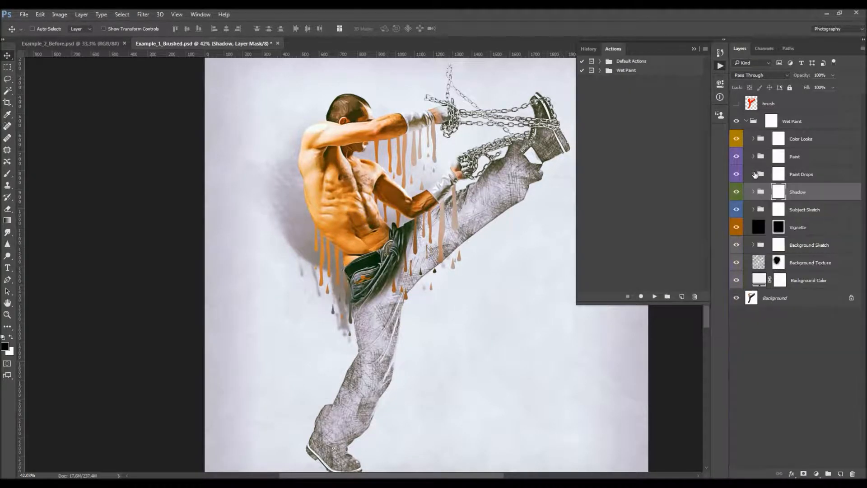
pyautogui.click(600, 70)
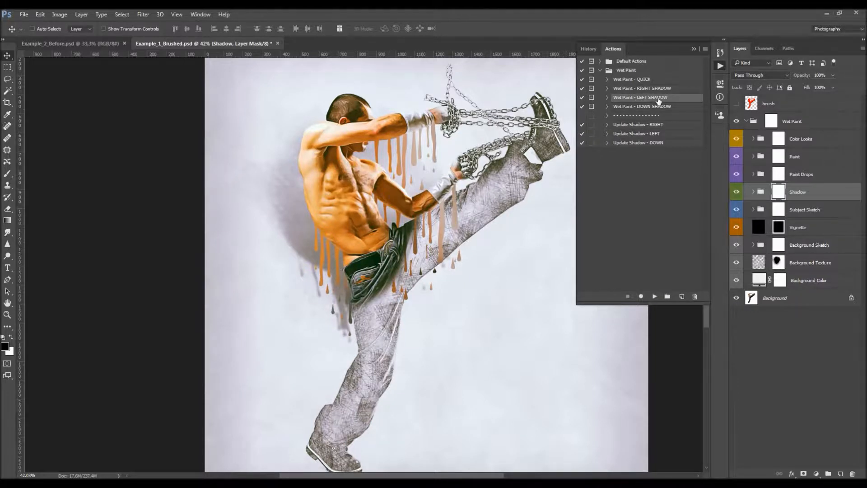
pyautogui.click(639, 134)
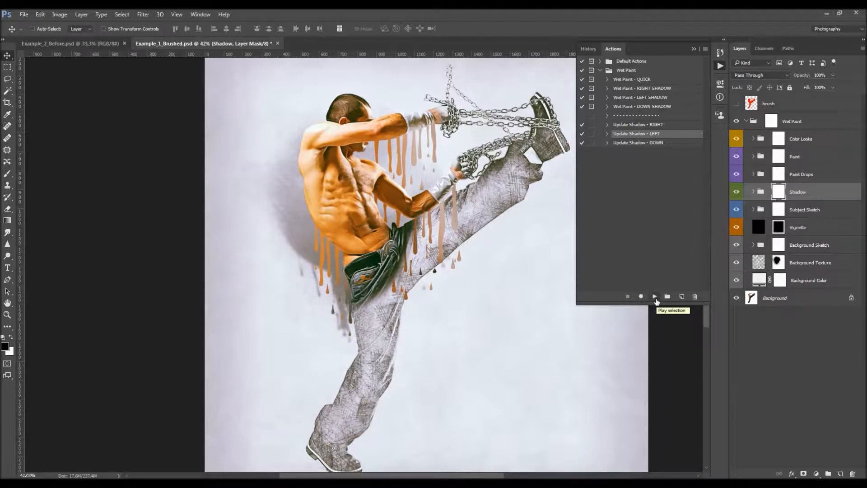
pyautogui.click(656, 297)
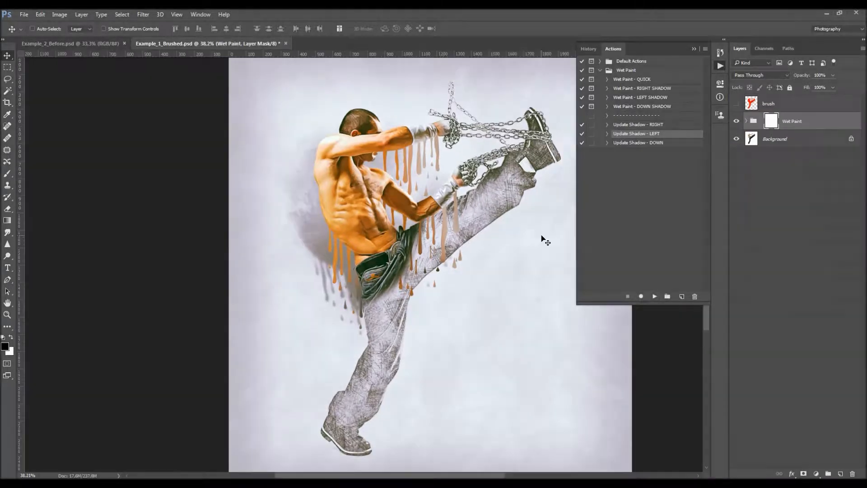
pyautogui.click(695, 50)
# - Expand the Wet Paint group, its Shadow group and the S_3 subgroup to show the shadow layers
pyautogui.keyDown('alt'); pyautogui.click(747, 121); pyautogui.keyUp('alt')
pyautogui.keyDown('alt'); pyautogui.click(747, 121); pyautogui.keyUp('alt')
pyautogui.keyDown('ctrl'); pyautogui.click(747, 121); pyautogui.keyUp('ctrl')
pyautogui.click(812, 194)
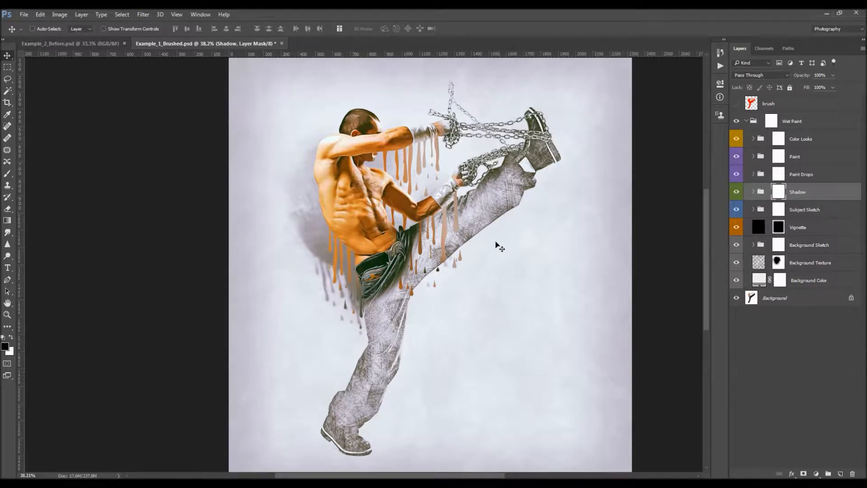
pyautogui.click(753, 194)
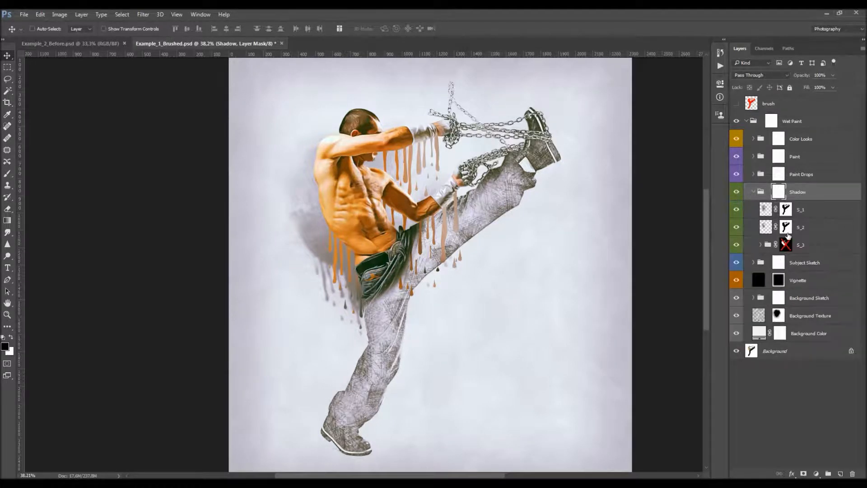
pyautogui.click(761, 246)
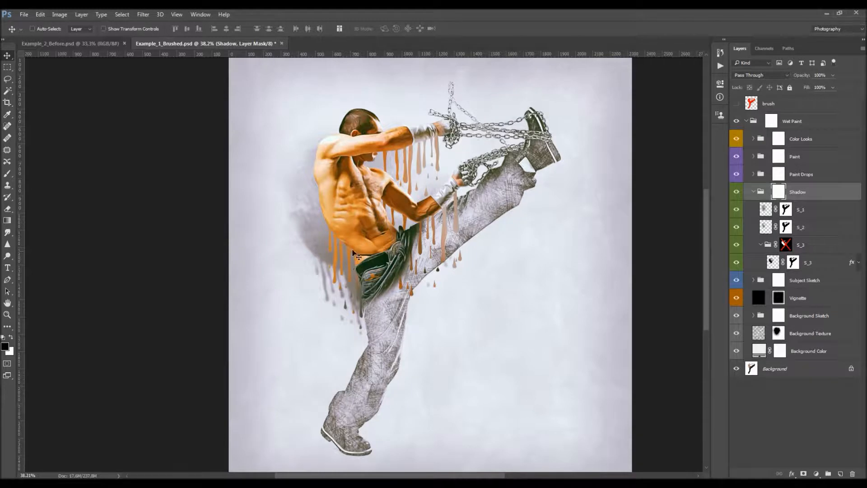
# - Preview the shadow without drips by hiding Paint Drops and enabling the S_3 group's mask, and restore both
pyautogui.click(737, 174)
pyautogui.keyDown('shift'); pyautogui.click(786, 245); pyautogui.keyUp('shift')
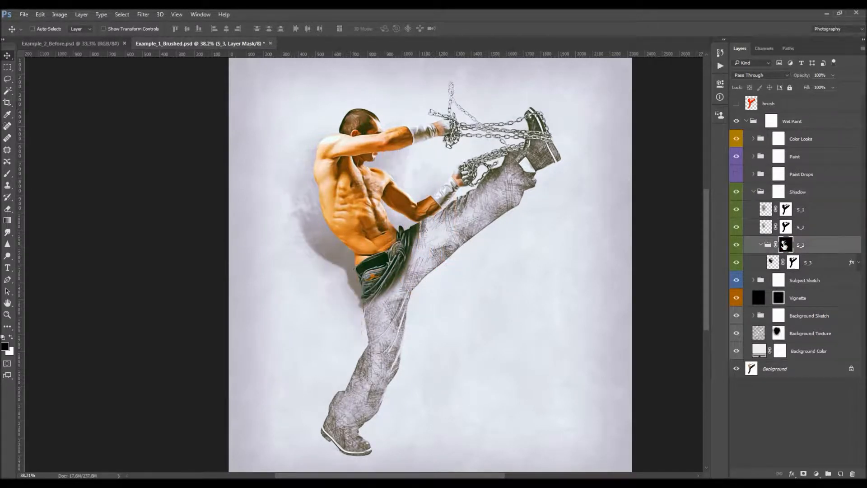
pyautogui.scroll(1, 375, 267)
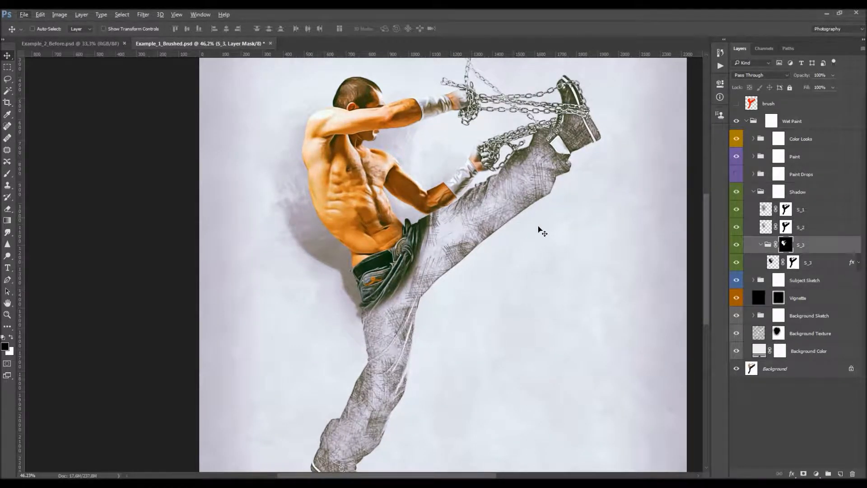
pyautogui.keyDown('shift'); pyautogui.click(786, 244); pyautogui.keyUp('shift')
pyautogui.click(739, 177)
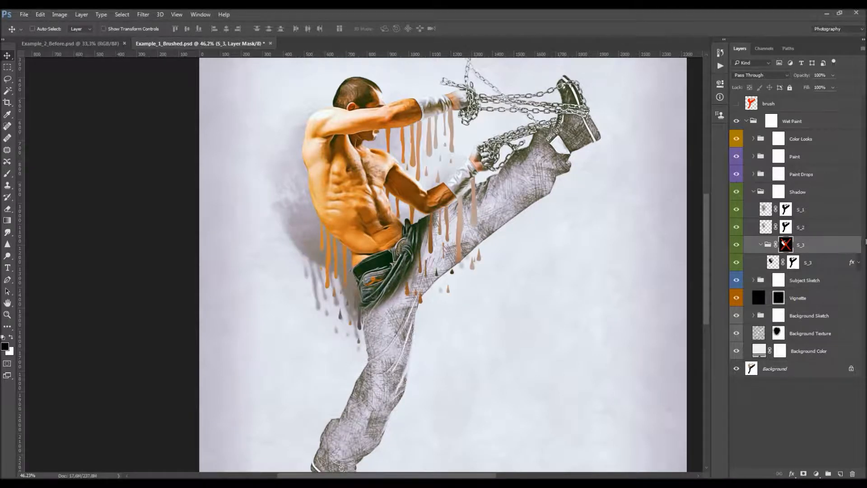
# - Try different opacities on the S_1 shadow layer and set it to 10%
pyautogui.click(816, 227)
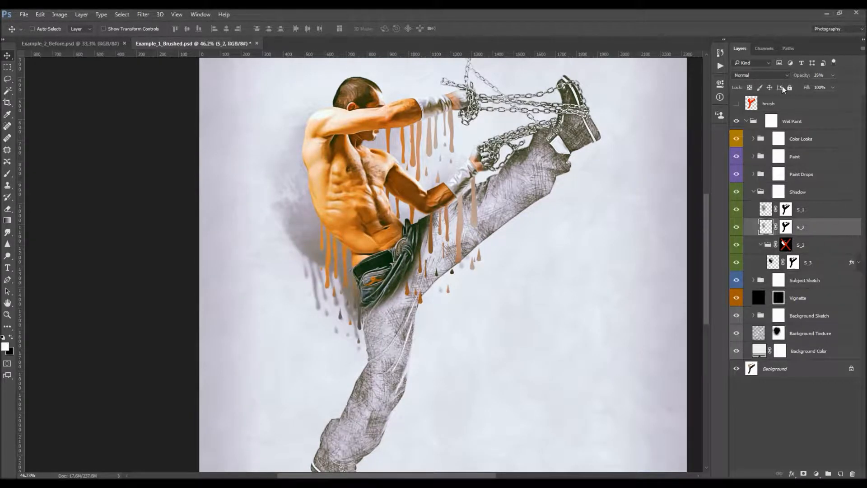
pyautogui.click(807, 209)
pyautogui.click(806, 75)
pyautogui.write('100')
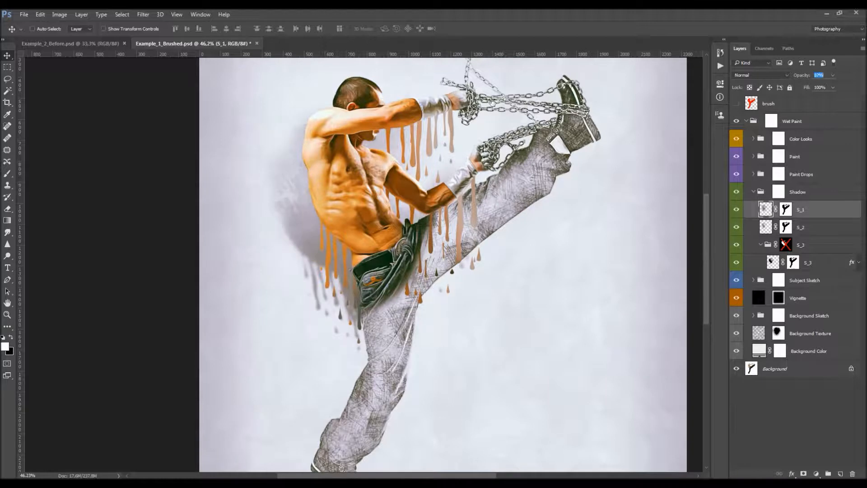
pyautogui.press('Return')
pyautogui.press('1')
pyautogui.press('0')
pyautogui.press('1')
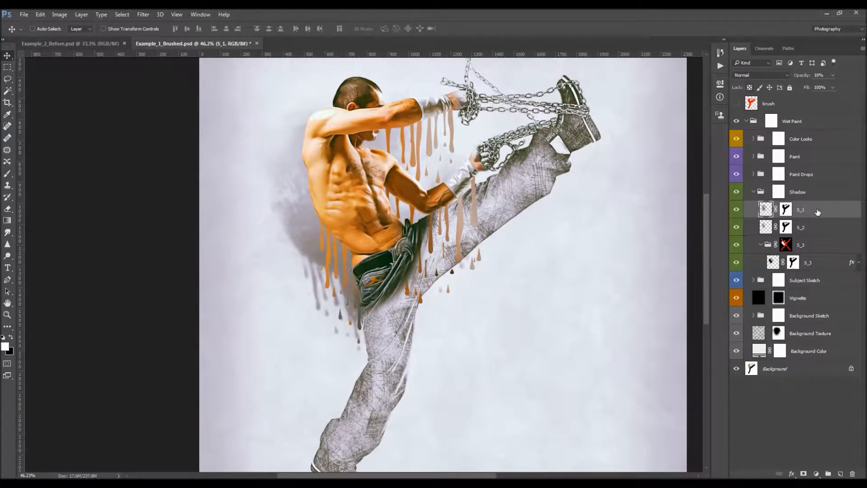
# - Try adjusting the opacity of the S_2 and S_3 shadow layers
pyautogui.click(805, 228)
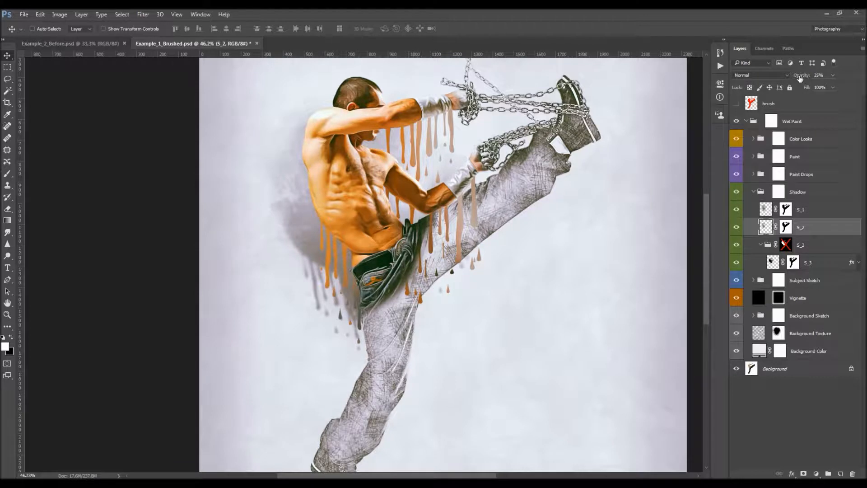
pyautogui.moveTo(801, 78); pyautogui.dragTo(802, 79)
pyautogui.click(816, 270)
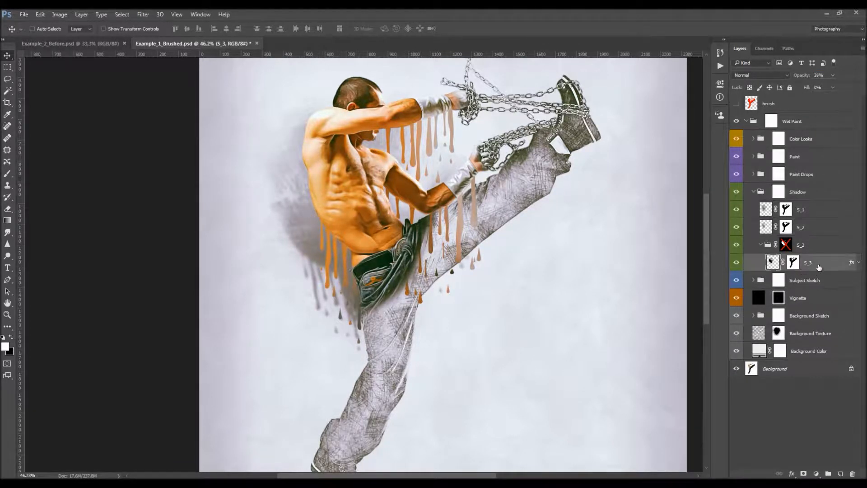
pyautogui.moveTo(801, 77); pyautogui.dragTo(804, 78)
# - Collapse the Shadow and Wet Paint groups and bring the whole image into view
pyautogui.click(753, 192)
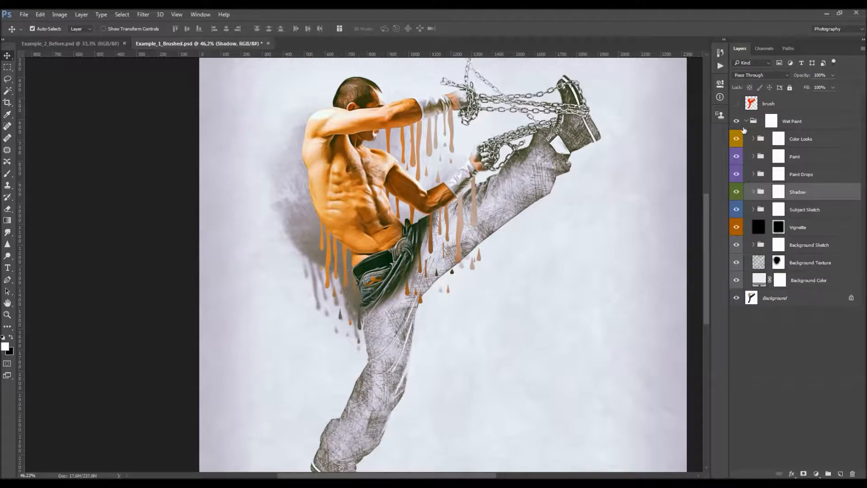
pyautogui.click(746, 121)
pyautogui.scroll(-3, 383, 205)
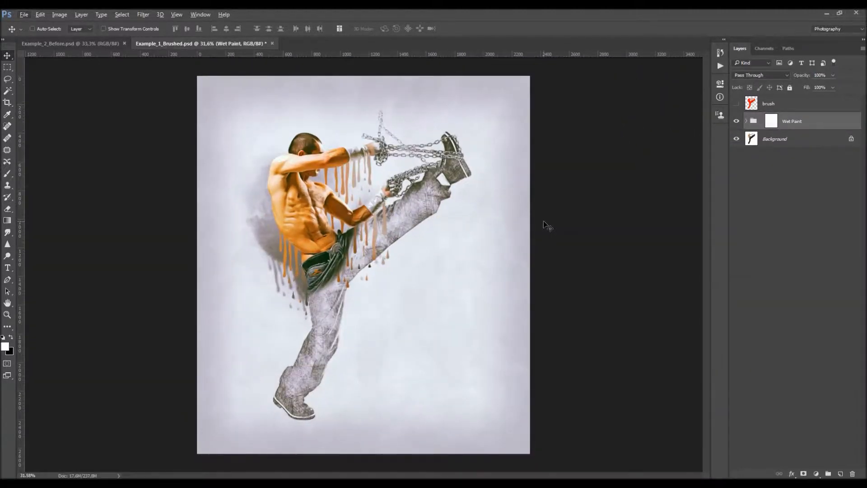
# - Duplicate the Background layer, place the copy above the Wet Paint group and toggle it off to compare before and after
pyautogui.click(783, 139)
pyautogui.hotkey('ctrl', 'j')
pyautogui.moveTo(786, 139); pyautogui.dragTo(798, 117)
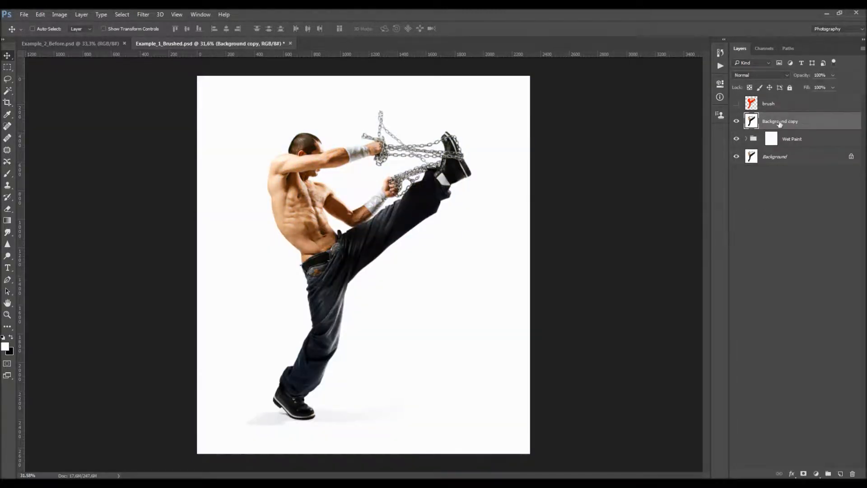
pyautogui.click(737, 121)
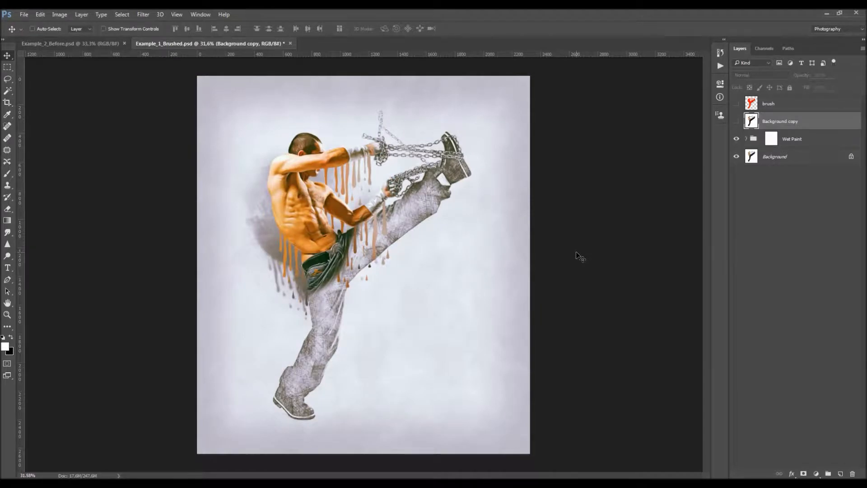
# - Close Example_1_Brushed.psd without saving and open Example_2_Brushed.psd
pyautogui.click(290, 43)
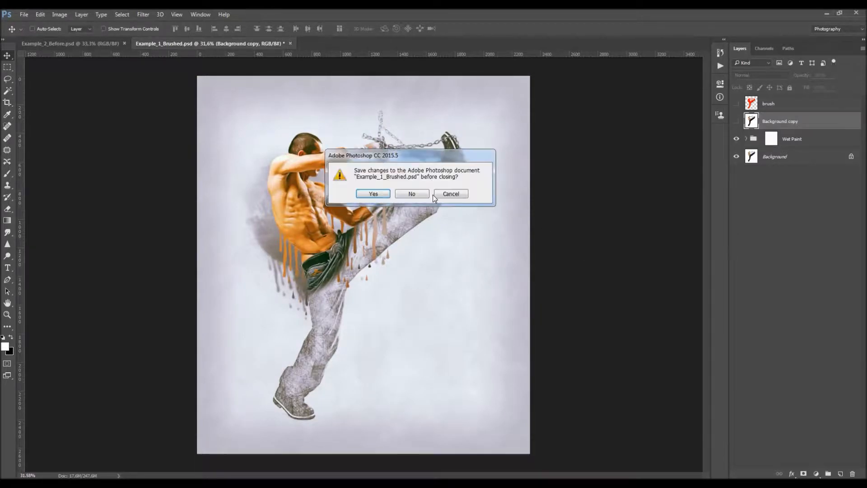
pyautogui.click(424, 195)
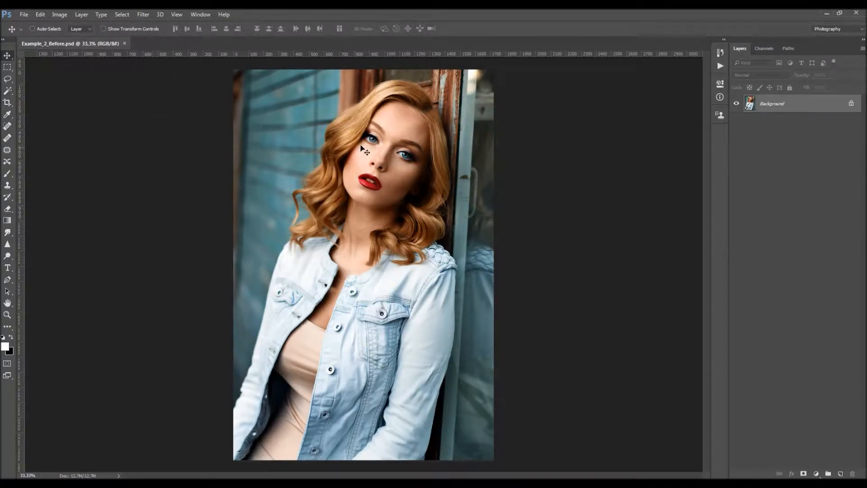
pyautogui.click(24, 15)
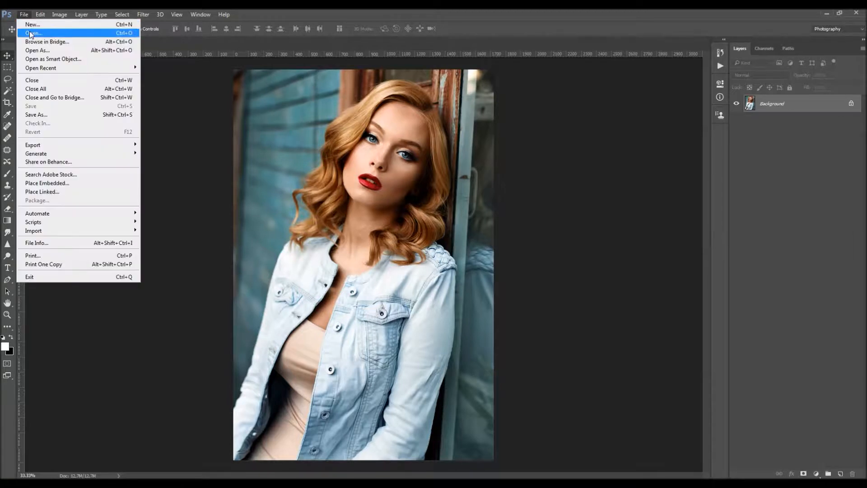
pyautogui.click(30, 32)
pyautogui.doubleClick(144, 81)
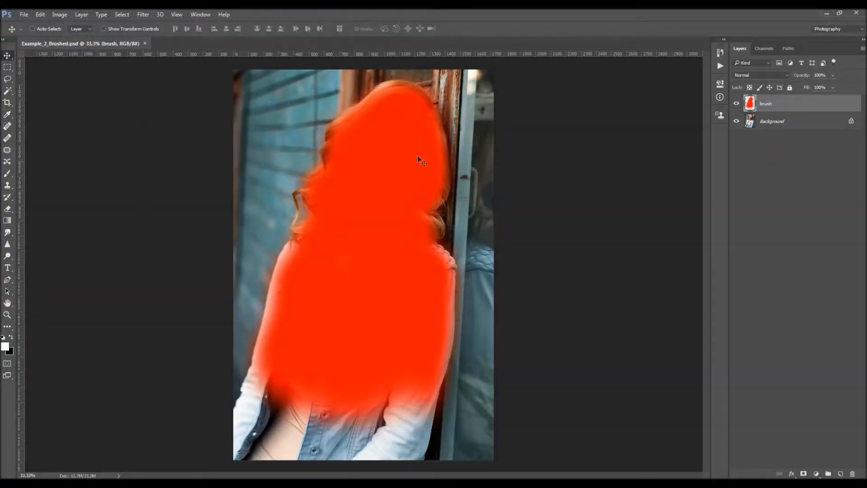
# - Hide the red brush layer to reveal the photo and select the Wet Paint - QUICK action
pyautogui.click(737, 104)
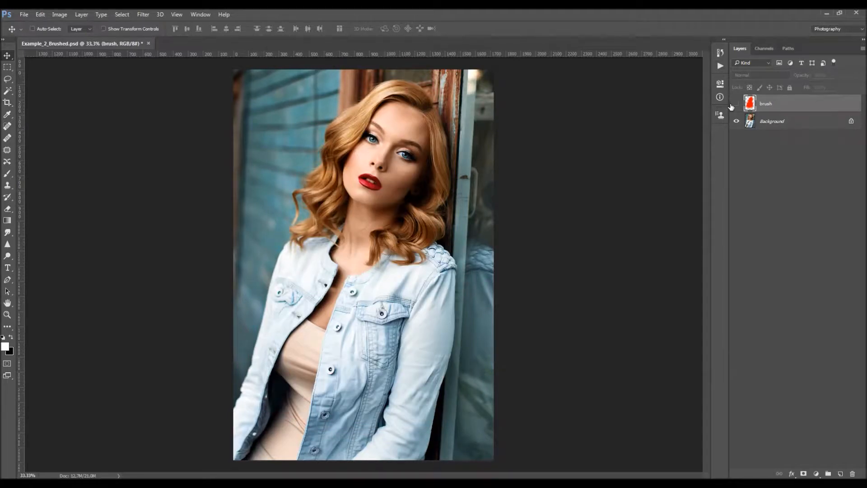
pyautogui.click(722, 68)
pyautogui.click(653, 80)
pyautogui.click(737, 103)
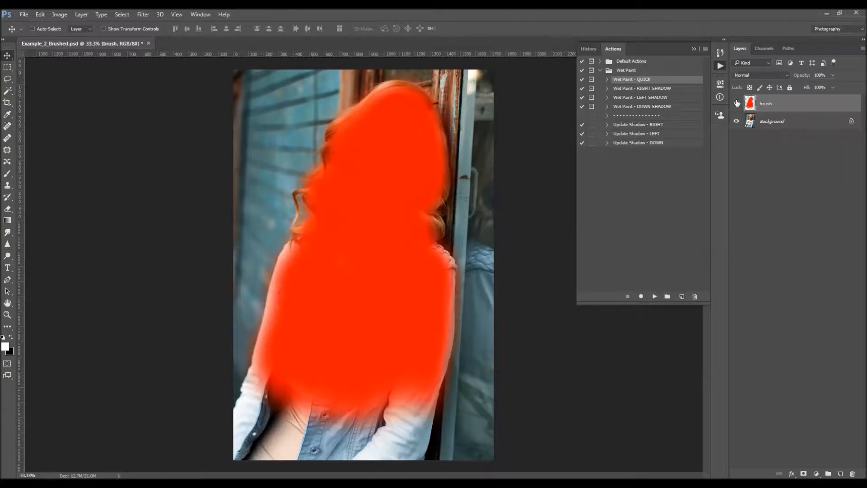
pyautogui.click(736, 103)
# - Add a new layer and pick a soft round brush with red as the foreground color
pyautogui.click(840, 473)
pyautogui.press('b')
pyautogui.rightClick(405, 298)
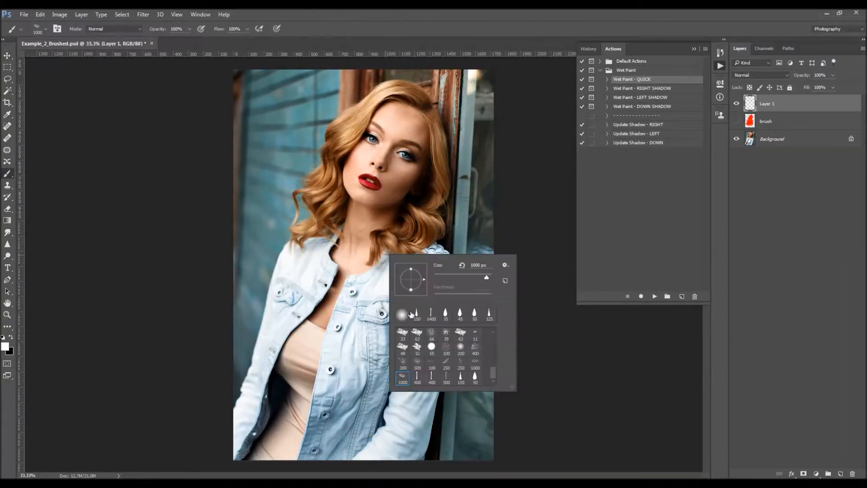
pyautogui.scroll(3, 434, 353)
pyautogui.doubleClick(403, 332)
pyautogui.click(6, 345)
pyautogui.click(618, 175)
pyautogui.click(711, 168)
# - Try painting red over the woman's face and jacket, undo the stroke and delete the practice layer
pyautogui.moveTo(388, 163)
pyautogui.mouseDown()
pyautogui.moveTo(370, 183)
pyautogui.moveTo(343, 289)
pyautogui.moveTo(294, 348)
pyautogui.moveTo(389, 344)
pyautogui.mouseUp()
pyautogui.press('[')
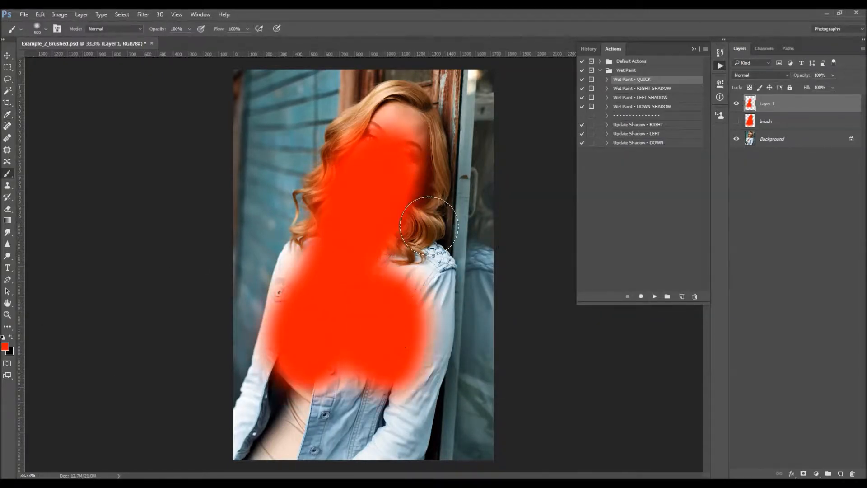
pyautogui.hotkey('ctrl', 'z')
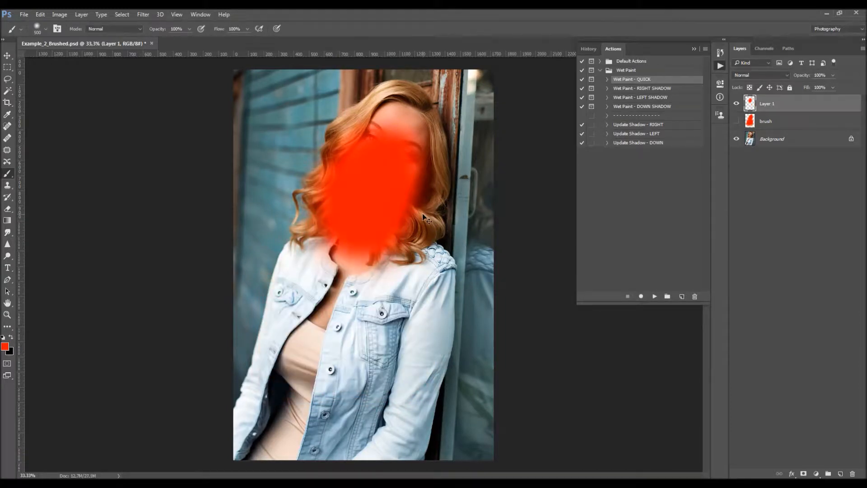
pyautogui.hotkey('ctrl', 'z')
pyautogui.press('v')
pyautogui.press('Delete')
# - Make the brush layer visible and run the Wet Paint - QUICK action up to its pause for brushing
pyautogui.click(737, 103)
pyautogui.click(736, 104)
pyautogui.click(736, 103)
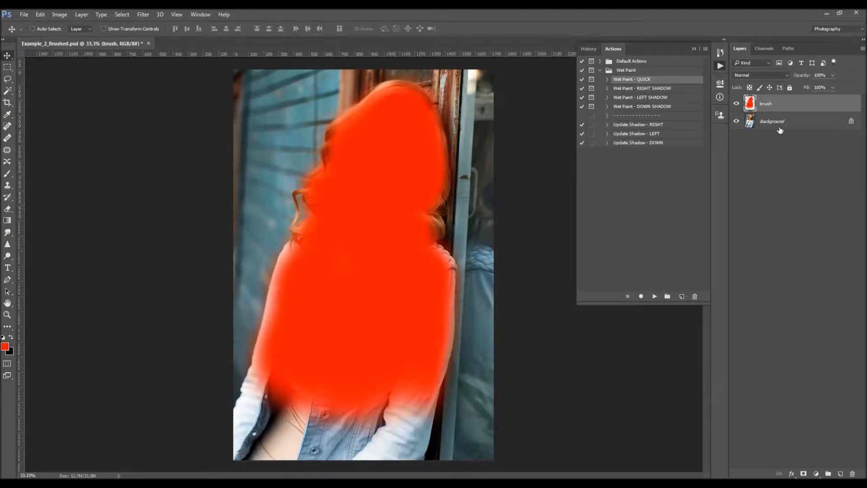
pyautogui.scroll(-1, 505, 160)
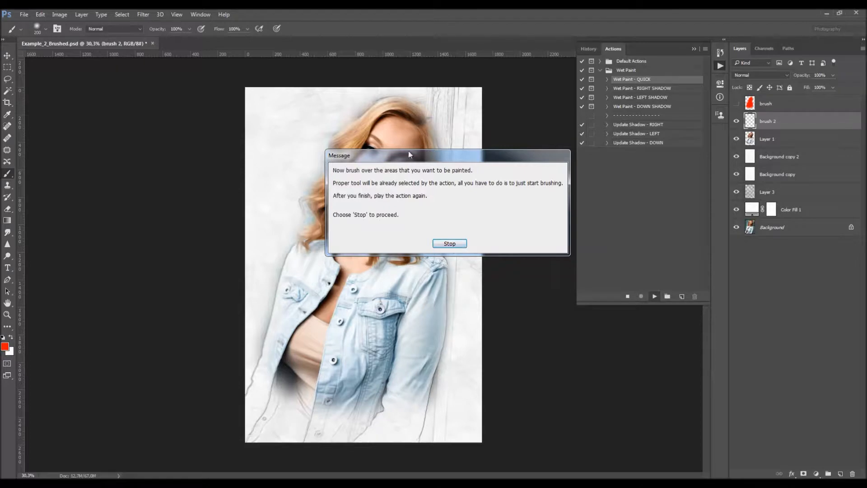
pyautogui.click(450, 244)
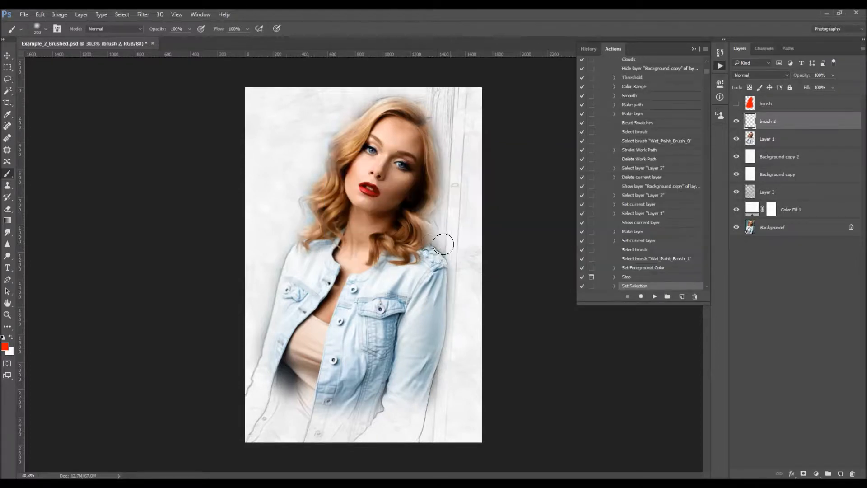
# - Enlarge the brush to 400 px and paint red over the woman's whole figure on the brush 2 layer
pyautogui.press(']')
pyautogui.press(']')
pyautogui.press(']')
pyautogui.moveTo(393, 131)
pyautogui.mouseDown()
pyautogui.moveTo(320, 183)
pyautogui.moveTo(394, 261)
pyautogui.moveTo(348, 290)
pyautogui.moveTo(340, 334)
pyautogui.moveTo(362, 336)
pyautogui.mouseUp()
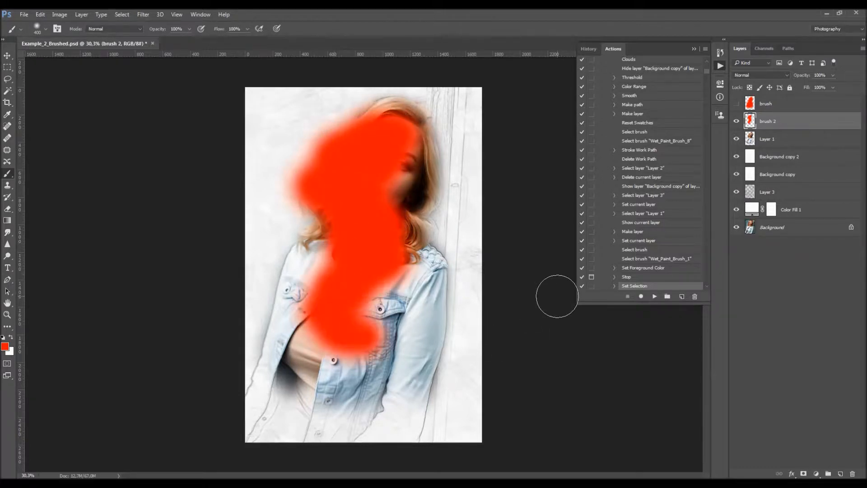
pyautogui.press('v')
pyautogui.press('b')
pyautogui.moveTo(338, 111)
pyautogui.mouseDown()
pyautogui.moveTo(391, 114)
pyautogui.moveTo(454, 161)
pyautogui.moveTo(448, 188)
pyautogui.moveTo(408, 214)
pyautogui.moveTo(365, 134)
pyautogui.mouseUp()
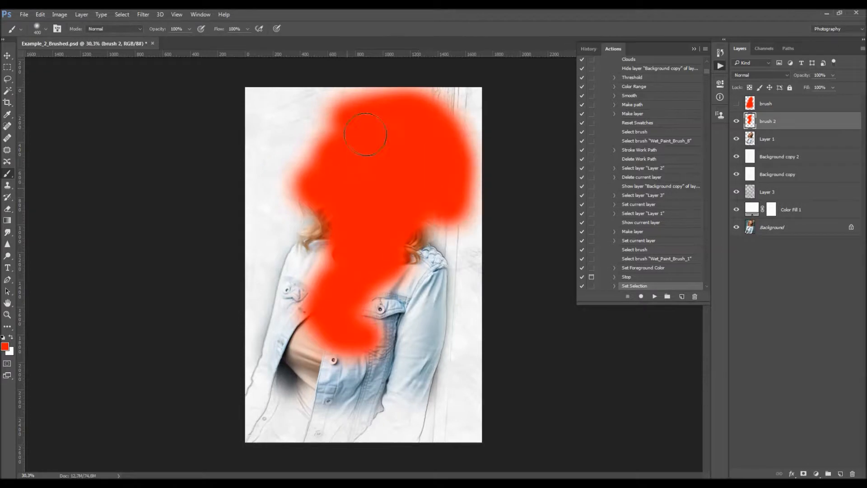
pyautogui.moveTo(321, 196)
pyautogui.mouseDown()
pyautogui.moveTo(299, 286)
pyautogui.moveTo(274, 307)
pyautogui.moveTo(295, 399)
pyautogui.moveTo(328, 365)
pyautogui.moveTo(369, 390)
pyautogui.moveTo(366, 406)
pyautogui.moveTo(414, 399)
pyautogui.moveTo(408, 368)
pyautogui.moveTo(396, 368)
pyautogui.moveTo(411, 265)
pyautogui.moveTo(430, 201)
pyautogui.moveTo(446, 266)
pyautogui.moveTo(403, 245)
pyautogui.mouseUp()
pyautogui.press('v')
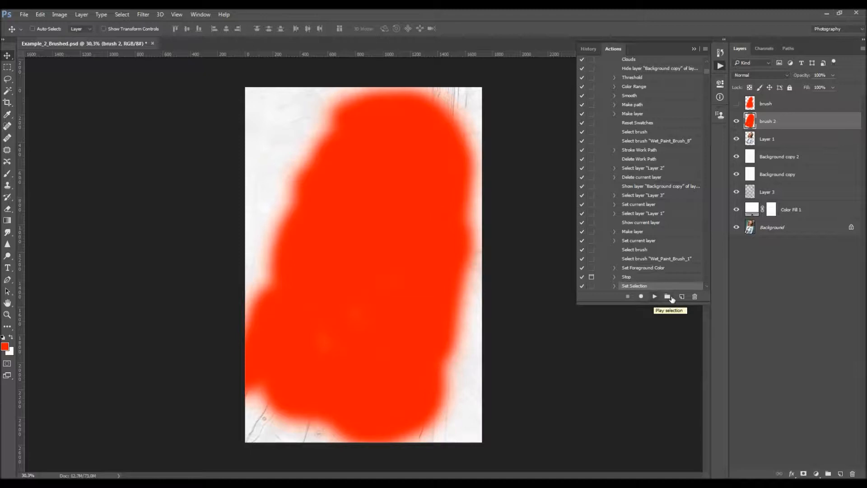
# - Resume the Wet Paint - QUICK action to its end and collapse the expanded action list
pyautogui.click(655, 297)
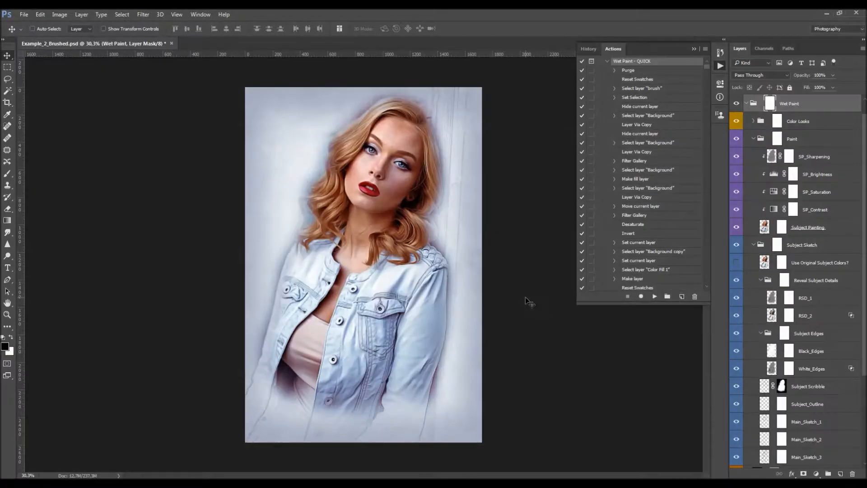
pyautogui.scroll(2, 656, 128)
pyautogui.click(609, 80)
pyautogui.click(600, 71)
pyautogui.click(694, 49)
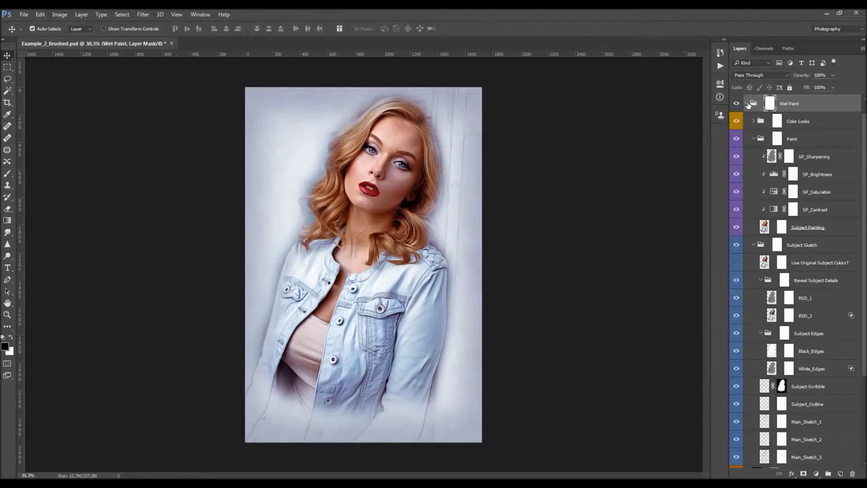
# - Collapse all groups nested in Wet Paint and hide the Paint group to expose the sketch
pyautogui.keyDown('alt'); pyautogui.click(748, 105); pyautogui.keyUp('alt')
pyautogui.click(747, 121)
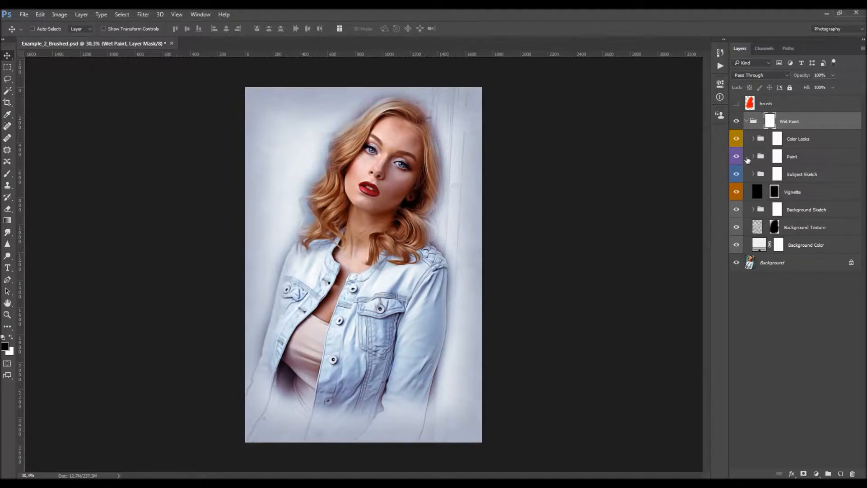
pyautogui.click(737, 156)
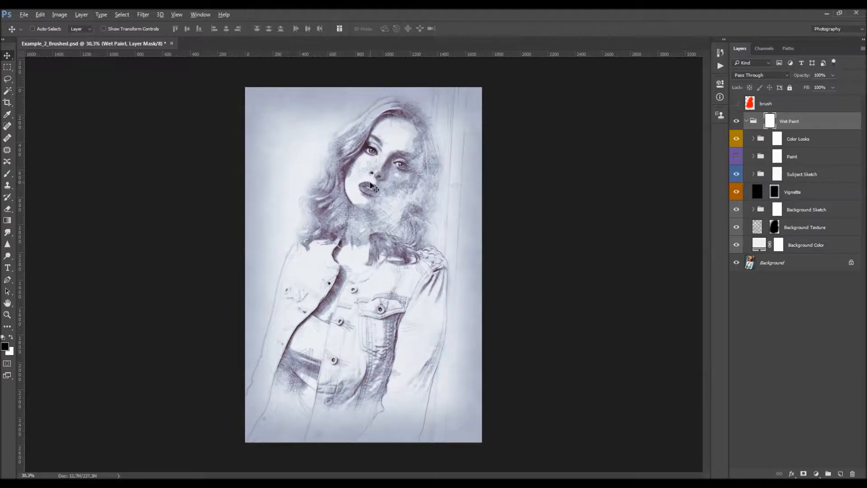
pyautogui.hotkey('ctrl', '+')
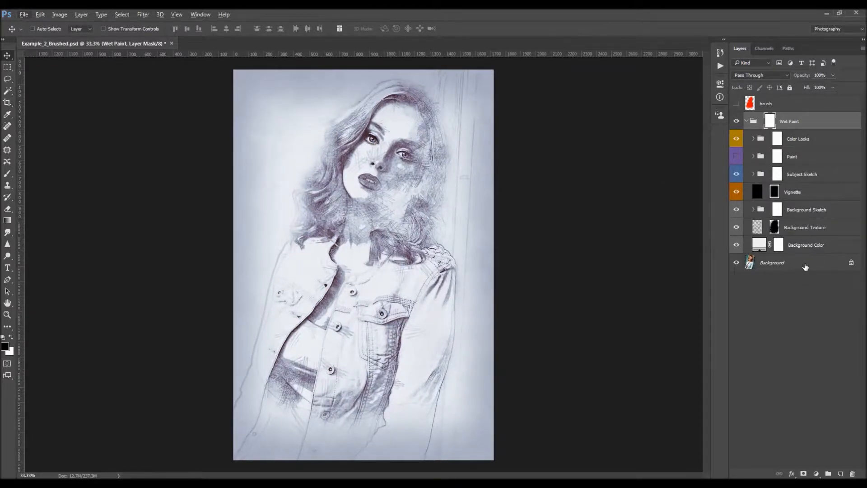
# - Try different tints for the Background Color fill layer, including a green hue, and discard them
pyautogui.click(804, 248)
pyautogui.doubleClick(760, 244)
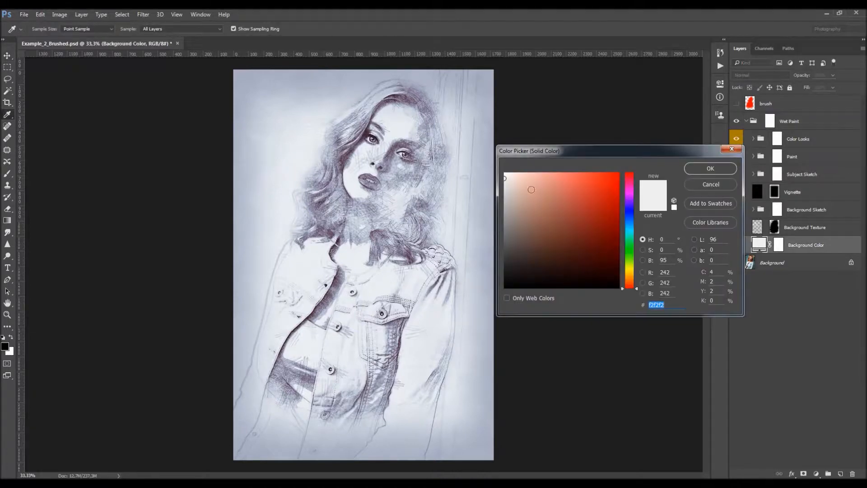
pyautogui.moveTo(508, 178)
pyautogui.mouseDown()
pyautogui.moveTo(512, 193)
pyautogui.moveTo(520, 184)
pyautogui.mouseUp()
pyautogui.moveTo(629, 231); pyautogui.dragTo(629, 243)
pyautogui.click(505, 177)
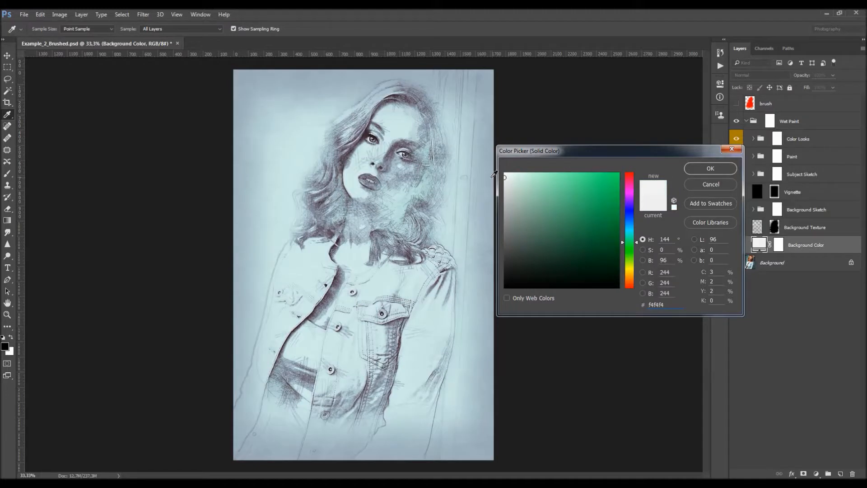
pyautogui.click(691, 185)
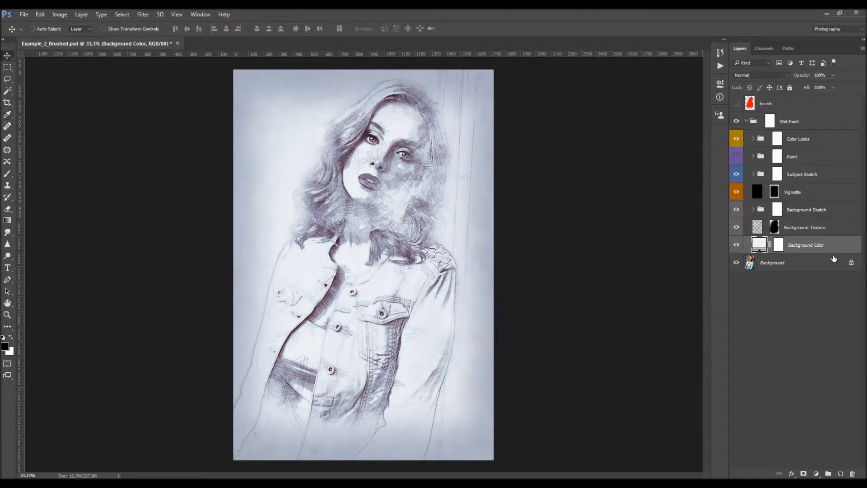
# - Expand the Background Sketch group and adjust the opacity of the BS_1 and BS_2 layers
pyautogui.click(805, 231)
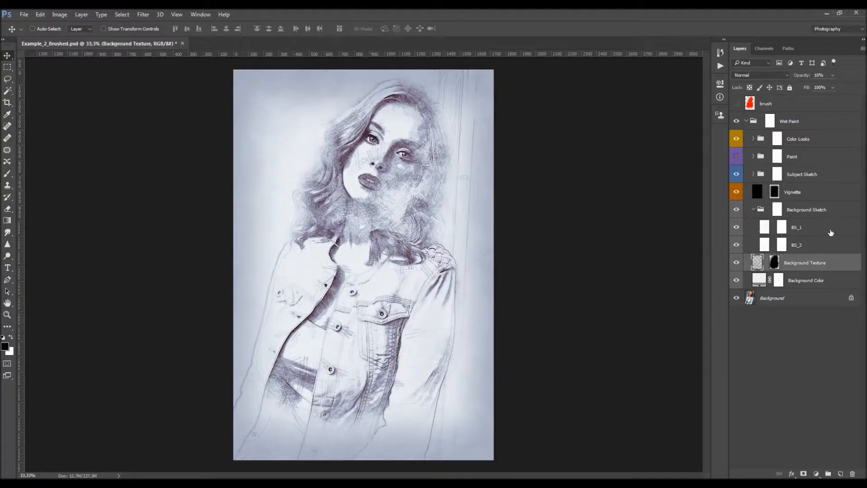
pyautogui.click(831, 232)
pyautogui.click(802, 77)
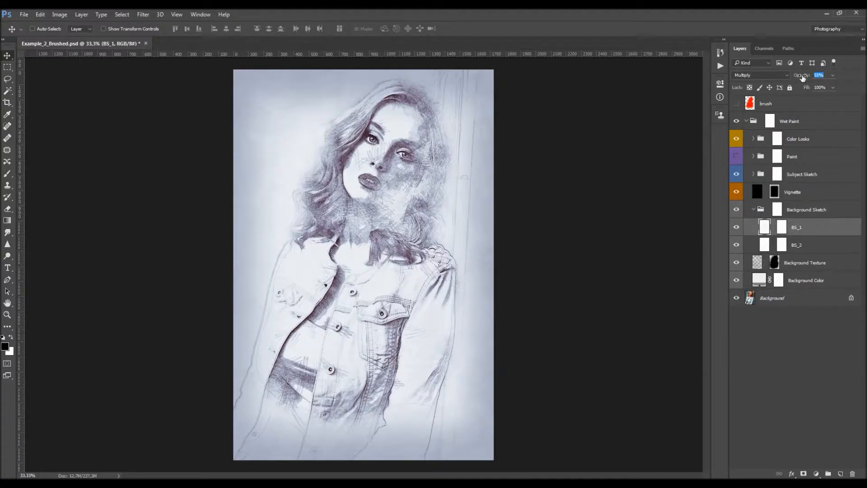
pyautogui.press('Return')
pyautogui.hotkey('alt', '[')
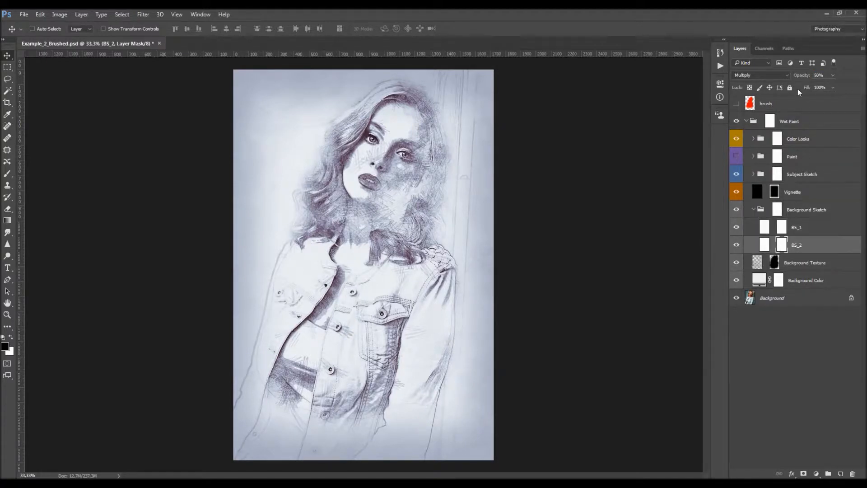
pyautogui.moveTo(799, 79)
pyautogui.mouseDown()
pyautogui.moveTo(691, 89)
pyautogui.moveTo(850, 94)
pyautogui.mouseUp()
# - Compare the image with the Background Sketch group hidden and shown
pyautogui.click(737, 210)
pyautogui.click(737, 210)
pyautogui.click(737, 209)
pyautogui.click(737, 210)
# - Load the brush layer's painted area as a selection and compare it with the Subject Sketch group hidden and shown
pyautogui.keyDown('ctrl'); pyautogui.click(749, 104); pyautogui.keyUp('ctrl')
pyautogui.click(747, 121)
pyautogui.click(746, 122)
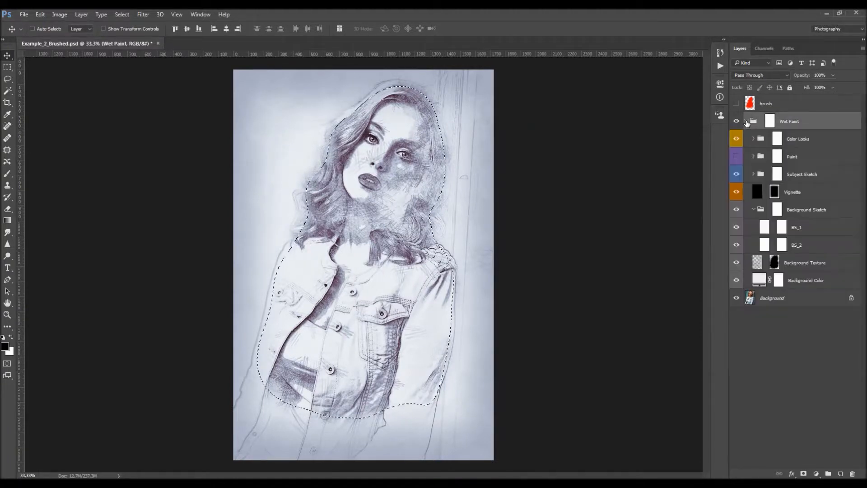
pyautogui.click(737, 174)
pyautogui.click(737, 175)
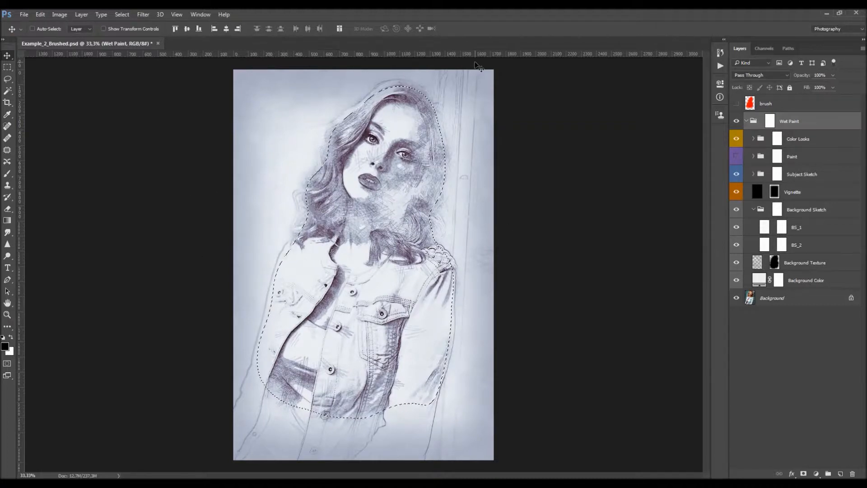
pyautogui.hotkey('ctrl', 'd')
pyautogui.click(775, 210)
pyautogui.click(753, 209)
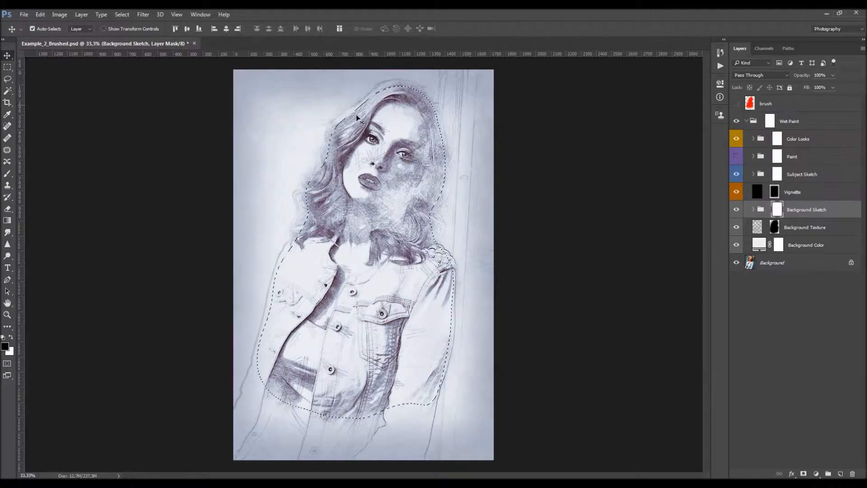
# - Toggle the Subject Sketch group off and on, and set the Vignette layer's opacity to 7%
pyautogui.click(736, 174)
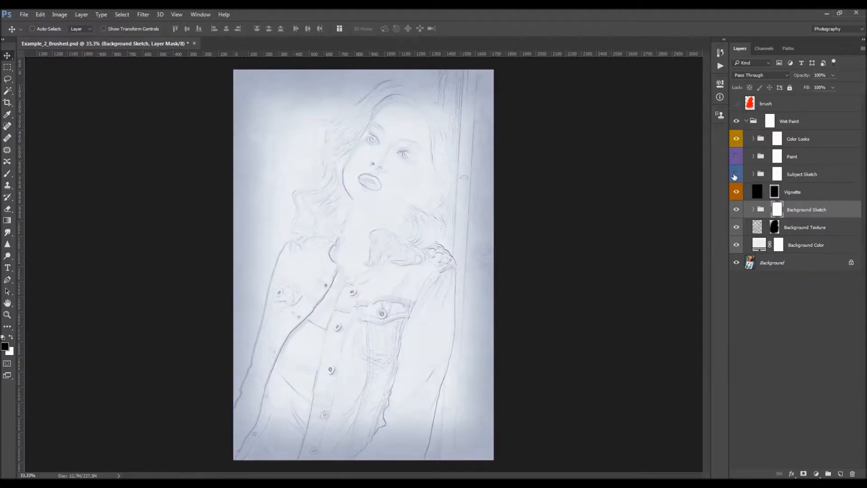
pyautogui.click(735, 174)
pyautogui.click(797, 193)
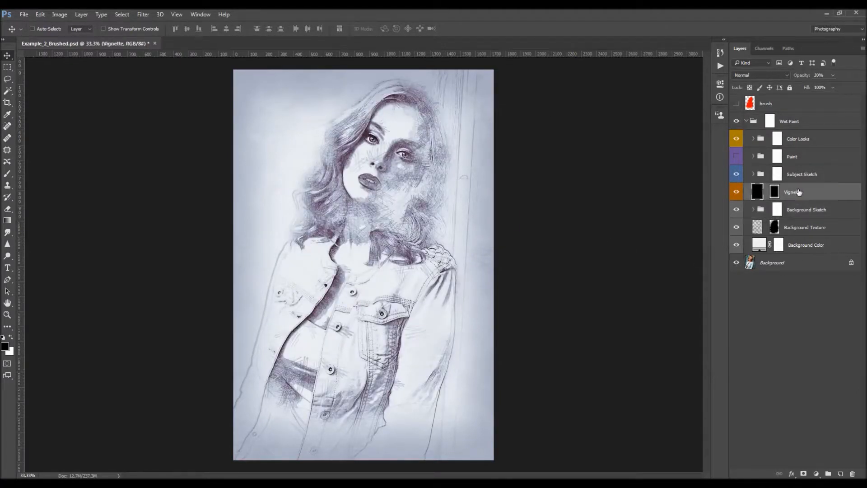
pyautogui.moveTo(818, 79); pyautogui.dragTo(644, 98)
# - Expand the Subject Sketch group and adjust the opacity of its Main_Sketch_1 layer
pyautogui.click(754, 174)
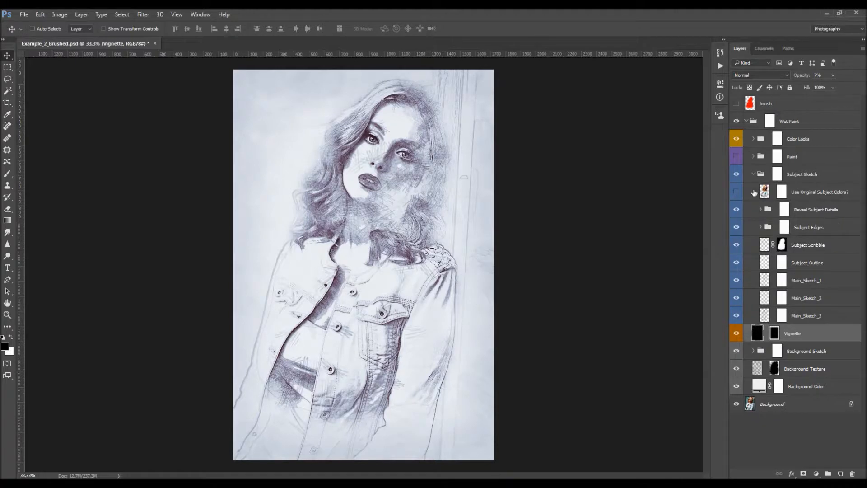
pyautogui.click(736, 175)
pyautogui.click(812, 264)
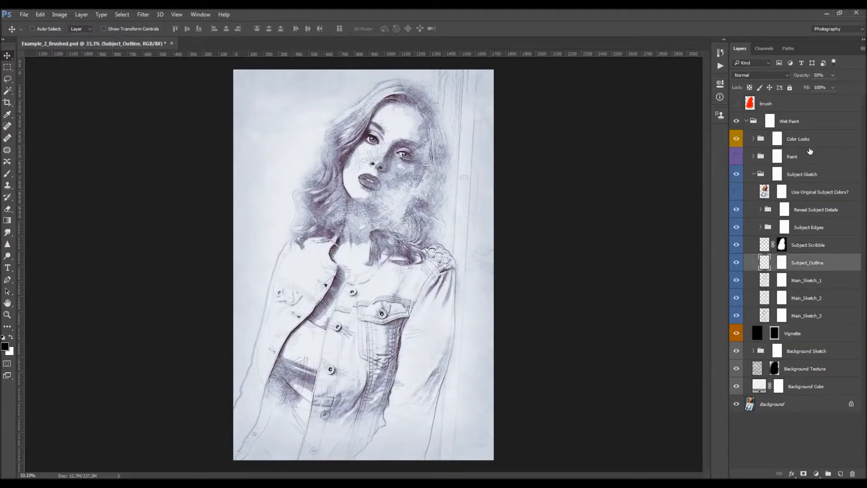
pyautogui.click(806, 280)
pyautogui.moveTo(799, 77); pyautogui.dragTo(801, 76)
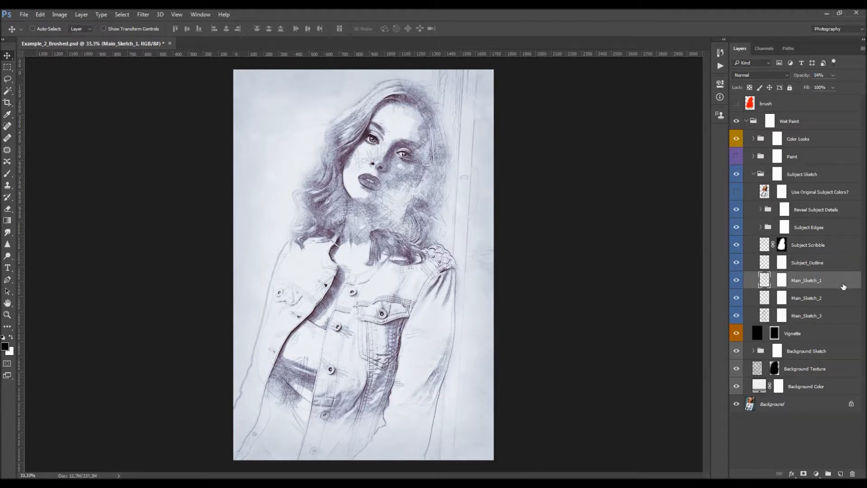
# - Adjust the opacity of the Main_Sketch_3 and Main_Sketch_2 layers in the Subject Sketch group
pyautogui.click(829, 298)
pyautogui.click(820, 316)
pyautogui.click(798, 76)
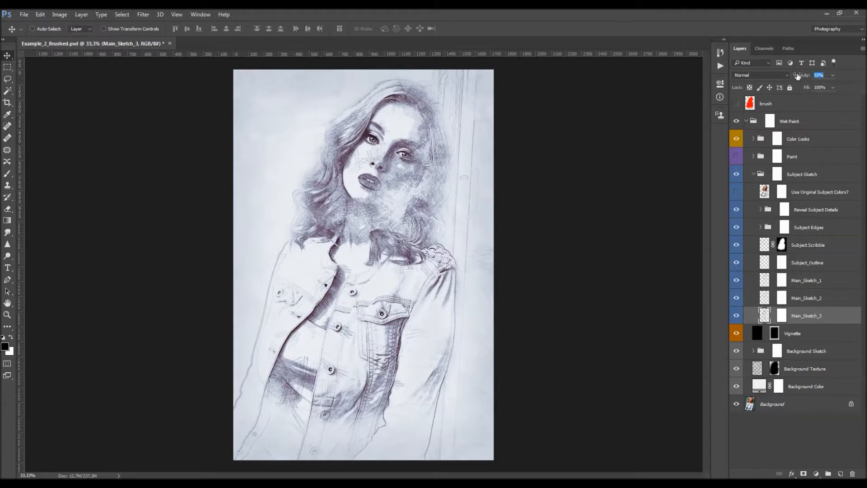
pyautogui.click(806, 297)
pyautogui.click(803, 76)
pyautogui.write('20')
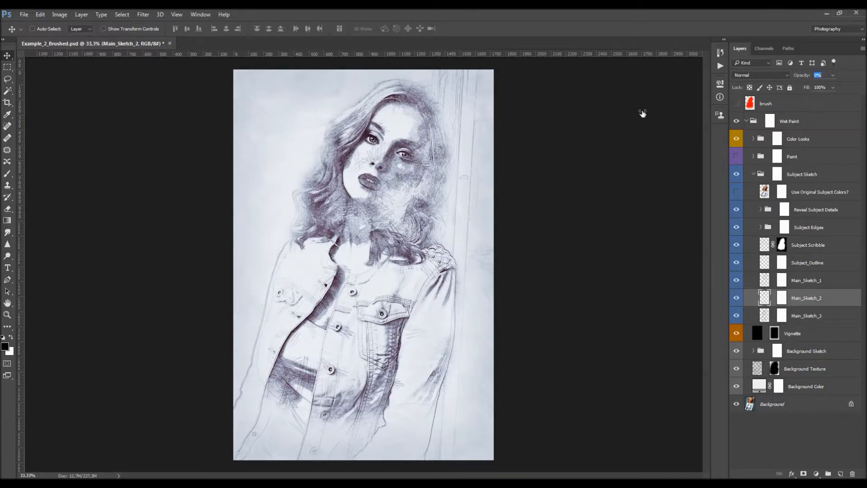
pyautogui.press('Return')
pyautogui.moveTo(524, 129); pyautogui.dragTo(539, 132)
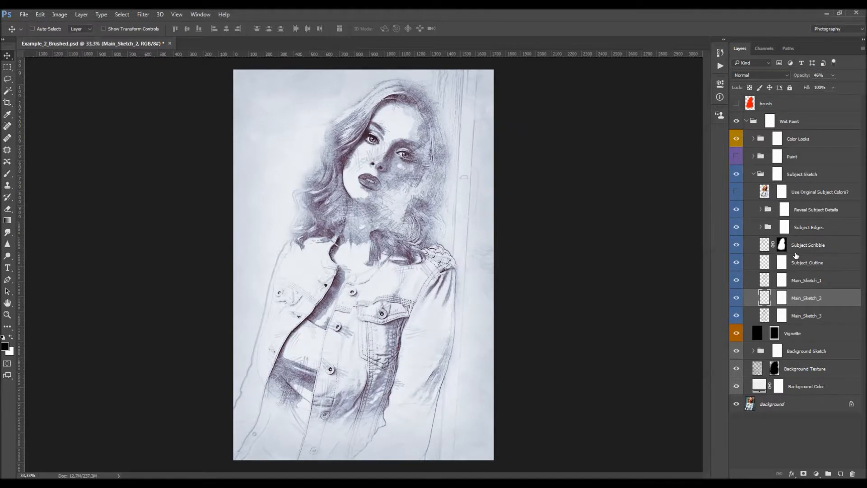
# - Paint black over the face on the Subject Scribble layer's mask with a soft round brush of about 500 px
pyautogui.click(808, 262)
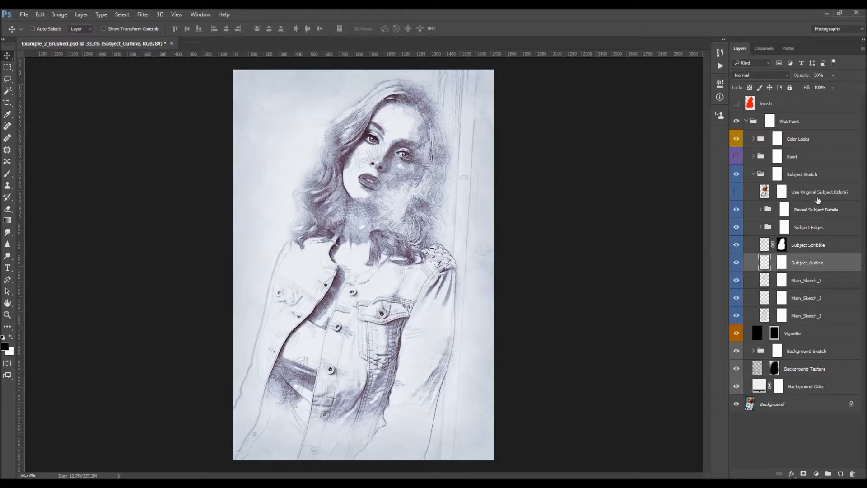
pyautogui.click(813, 250)
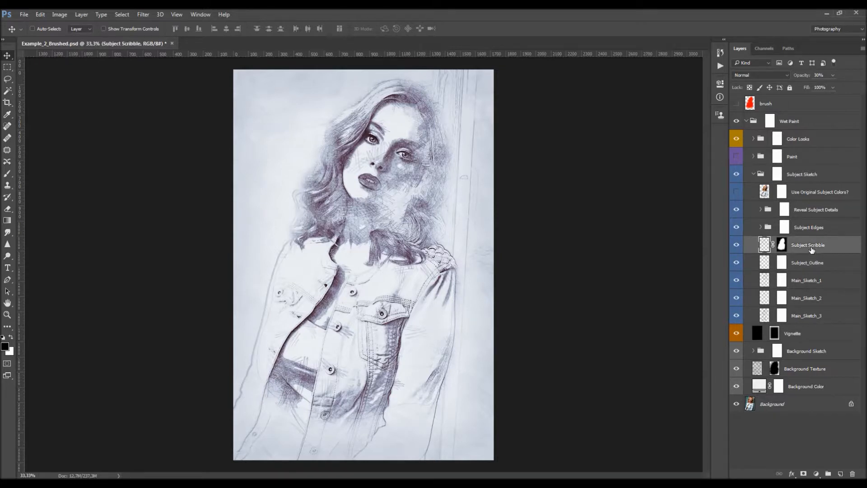
pyautogui.click(782, 245)
pyautogui.press('b')
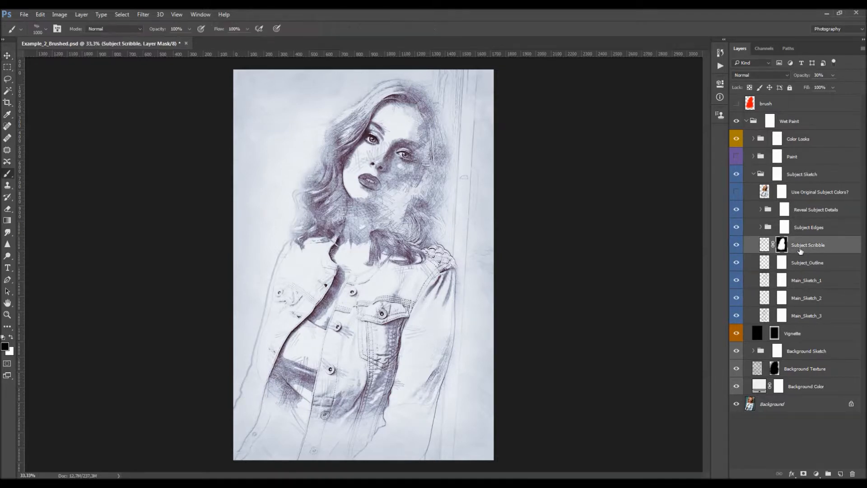
pyautogui.rightClick(363, 228)
pyautogui.scroll(3, 402, 294)
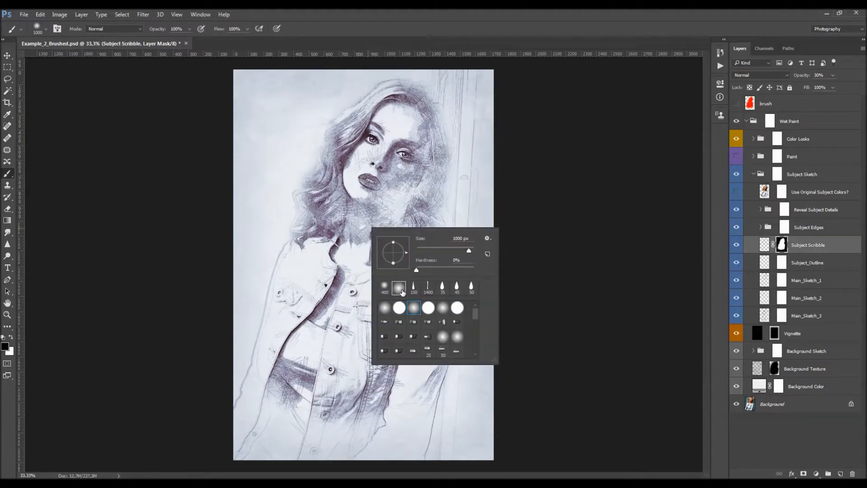
pyautogui.doubleClick(402, 290)
pyautogui.press('[')
pyautogui.press('[')
pyautogui.press('[')
pyautogui.press('[')
pyautogui.press('[')
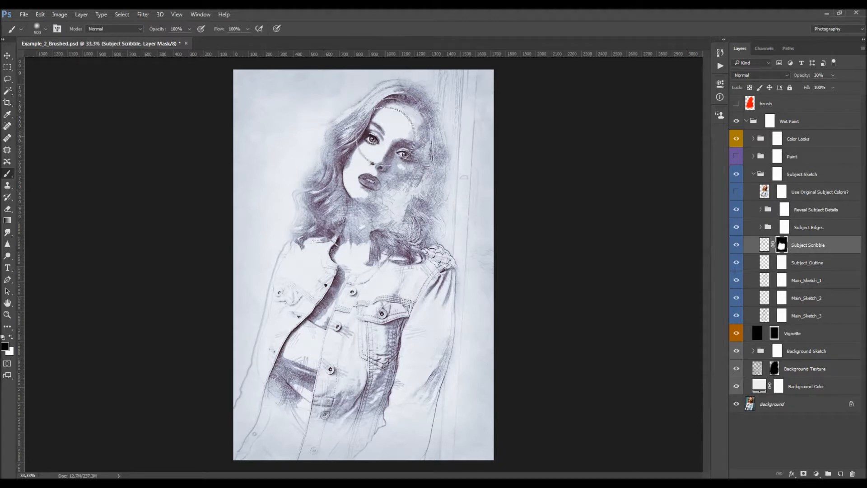
pyautogui.press('v')
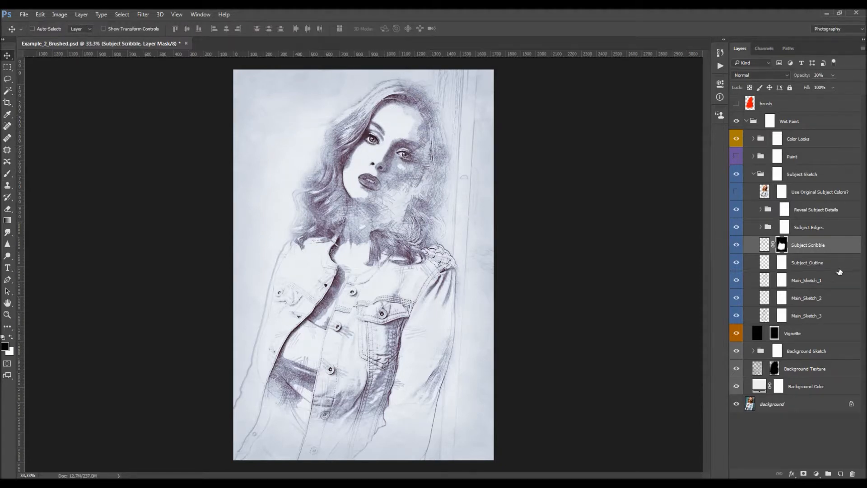
# - Compare the image with the Main_Sketch_2 layer hidden and shown
pyautogui.click(765, 297)
pyautogui.click(737, 298)
pyautogui.click(737, 297)
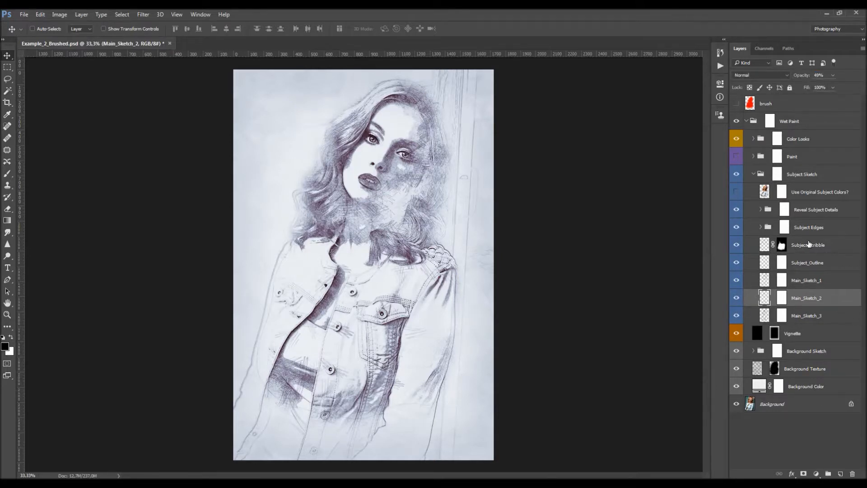
# - Expand the Subject Edges group, preview its effect, and adjust the opacity of the Black_Edges layer
pyautogui.click(807, 226)
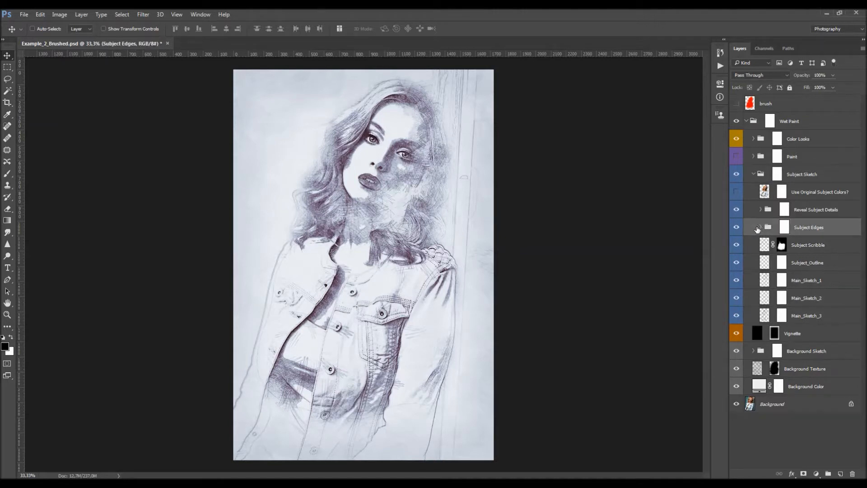
pyautogui.click(760, 228)
pyautogui.click(735, 227)
pyautogui.click(735, 227)
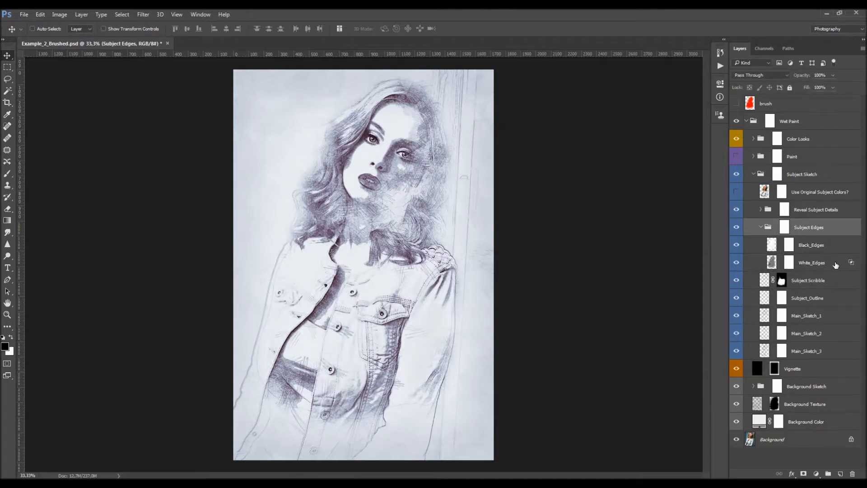
pyautogui.click(832, 247)
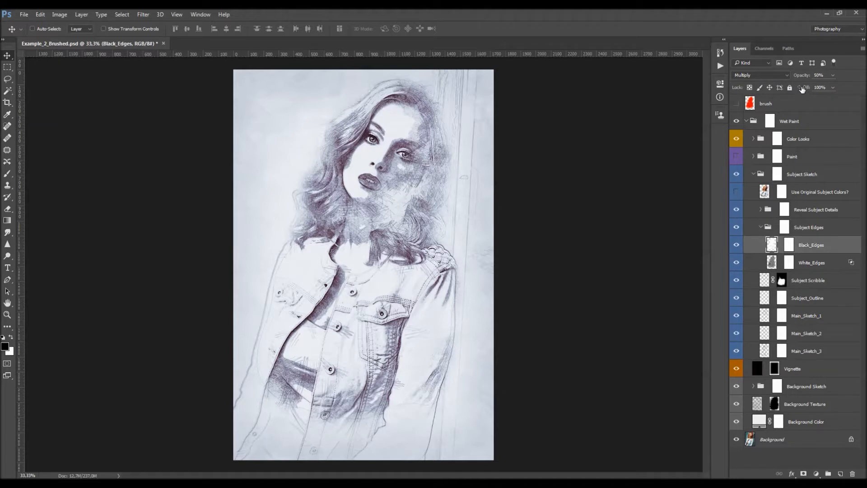
pyautogui.moveTo(798, 78); pyautogui.dragTo(833, 85)
pyautogui.click(736, 245)
pyautogui.click(737, 244)
# - Adjust the opacity of the White_Edges layer and collapse the Subject Edges group
pyautogui.click(810, 264)
pyautogui.click(799, 78)
pyautogui.click(272, 188)
pyautogui.click(761, 227)
# - Expand the Reveal Subject Details group and adjust the opacity of the RSD_1 and RSD_2 layers
pyautogui.click(761, 209)
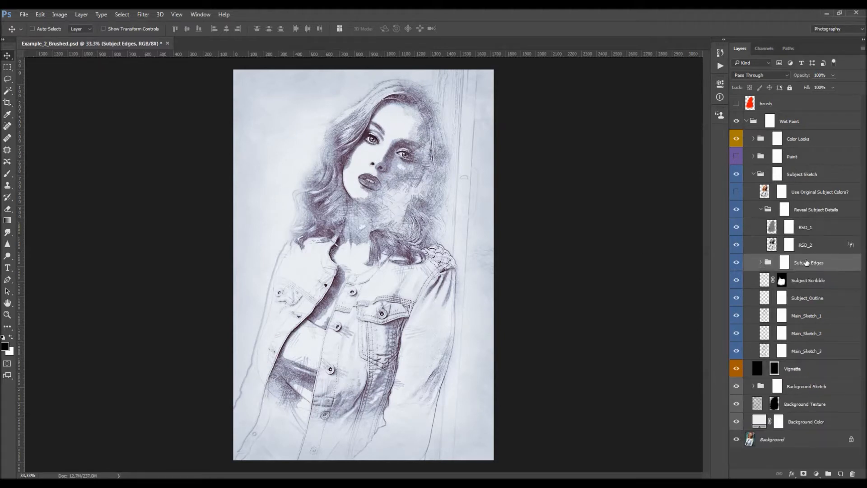
pyautogui.click(813, 228)
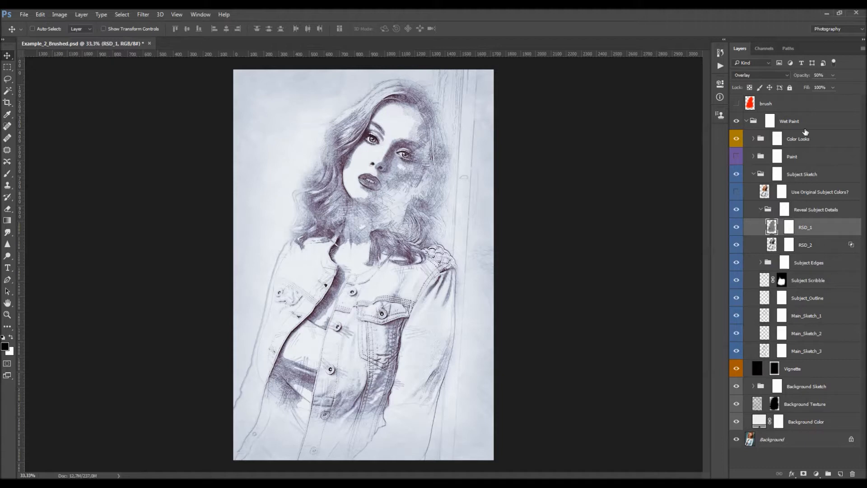
pyautogui.moveTo(853, 83); pyautogui.dragTo(851, 83)
pyautogui.click(818, 244)
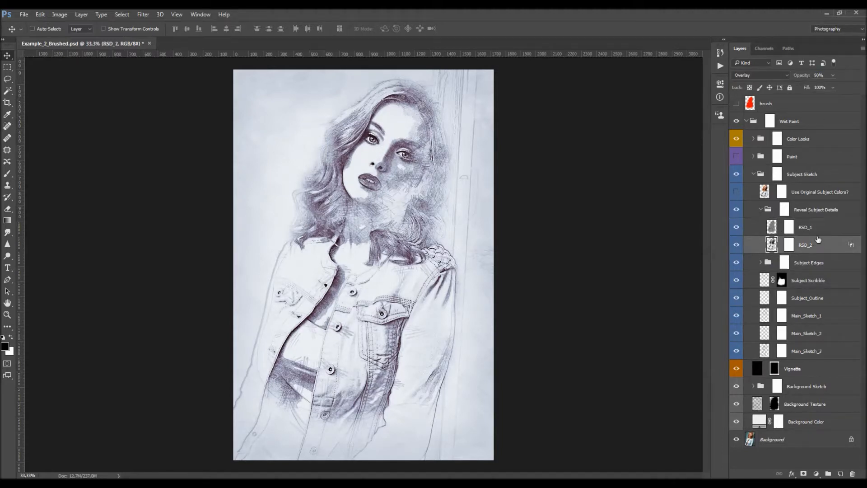
pyautogui.moveTo(798, 77); pyautogui.dragTo(800, 78)
# - Compare the image with the Reveal Subject Details group hidden and shown, and collapse the group
pyautogui.click(737, 210)
pyautogui.click(737, 210)
pyautogui.click(737, 210)
pyautogui.click(737, 210)
pyautogui.click(762, 210)
pyautogui.click(761, 210)
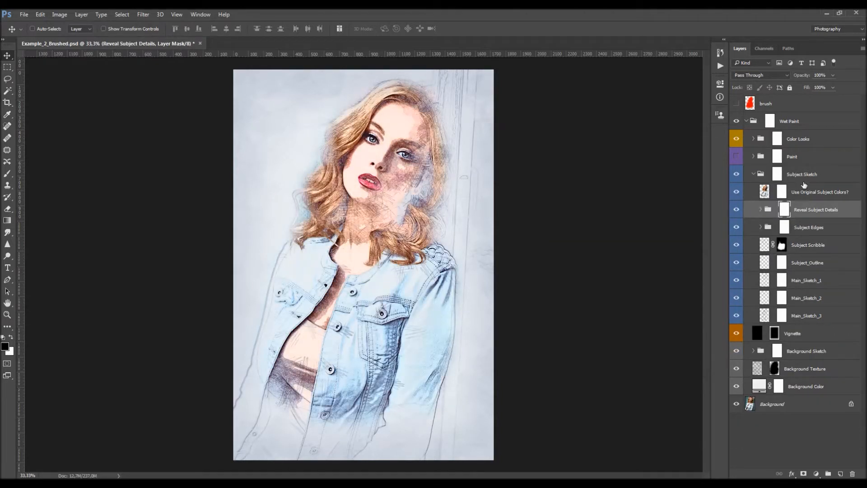
# - Hide the Use Original Subject Colors? layer and collapse the Subject Sketch group
pyautogui.click(796, 192)
pyautogui.click(736, 193)
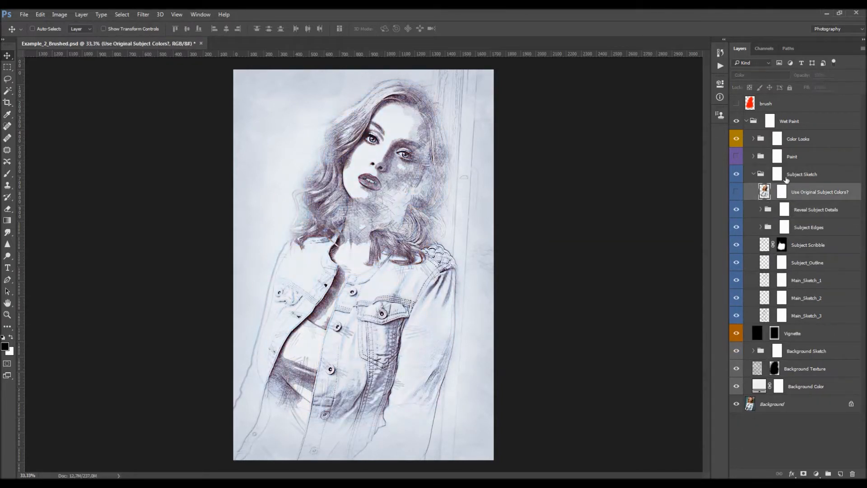
pyautogui.click(754, 174)
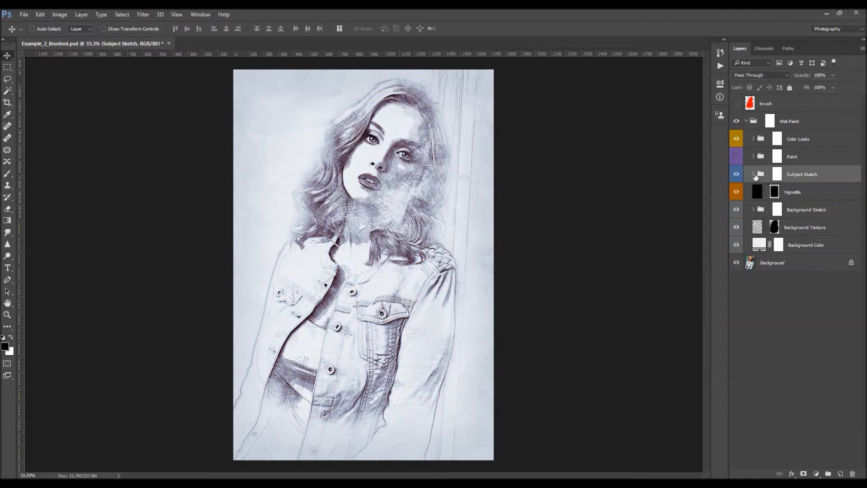
# - Expand the Color Looks group and make the CL_14 and CL_8 looks visible
pyautogui.click(753, 139)
pyautogui.scroll(-3, 757, 171)
pyautogui.scroll(3, 758, 186)
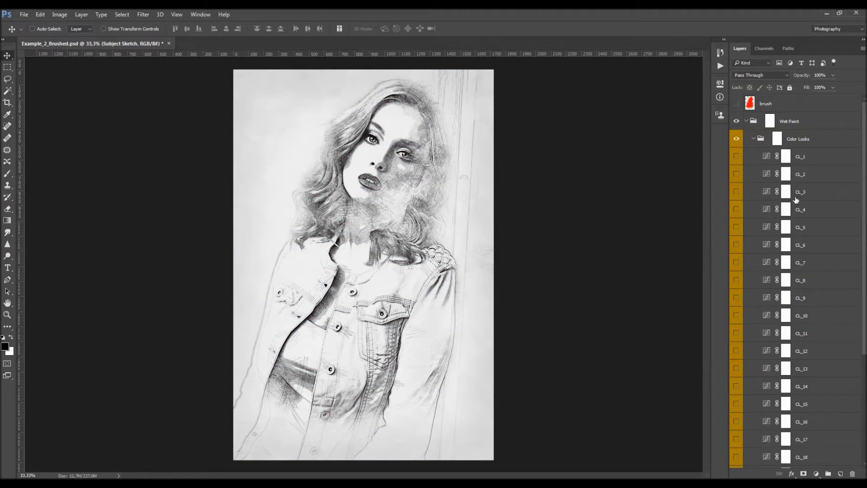
pyautogui.scroll(-3, 797, 200)
pyautogui.click(737, 280)
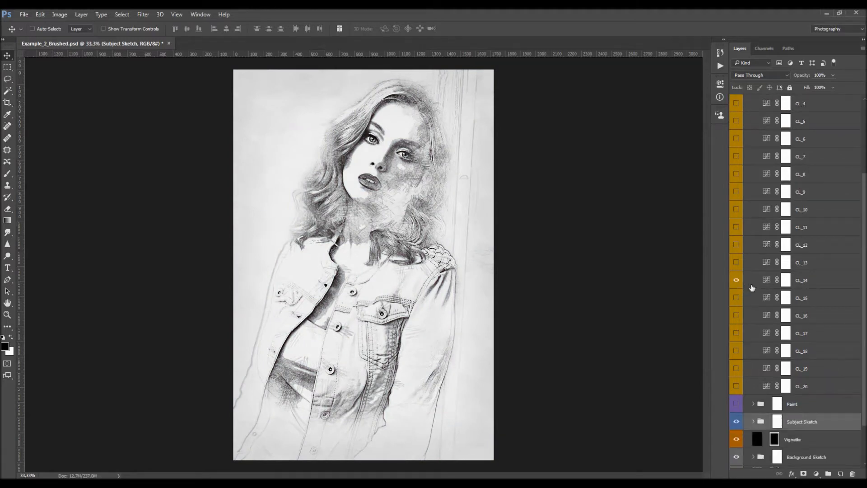
pyautogui.scroll(2, 820, 290)
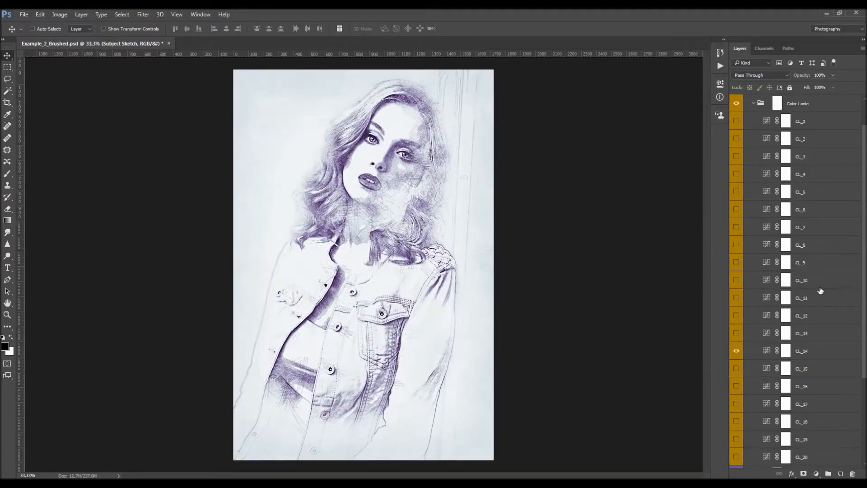
pyautogui.click(737, 245)
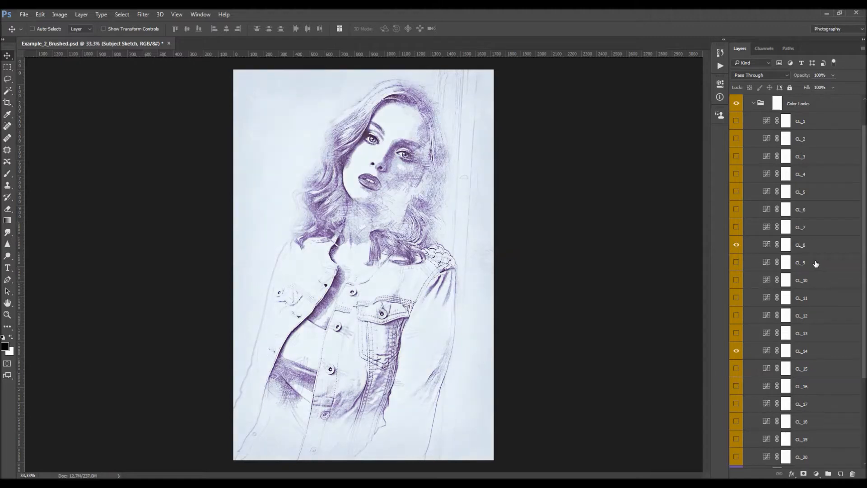
# - Lower the opacity of the CL_14 look and set the CL_8 look's opacity to 91%
pyautogui.scroll(-1, 809, 266)
pyautogui.click(807, 316)
pyautogui.moveTo(802, 78)
pyautogui.mouseDown()
pyautogui.moveTo(624, 93)
pyautogui.moveTo(637, 99)
pyautogui.mouseUp()
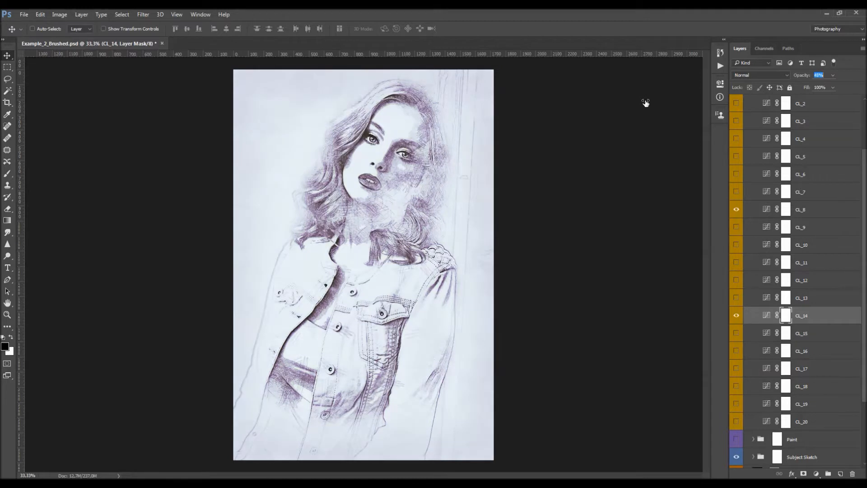
pyautogui.click(807, 208)
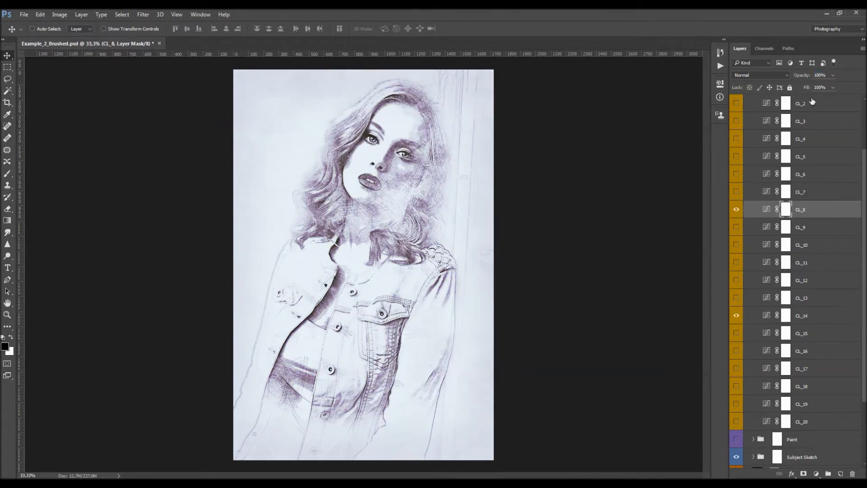
pyautogui.moveTo(807, 78); pyautogui.dragTo(801, 79)
pyautogui.scroll(3, 810, 162)
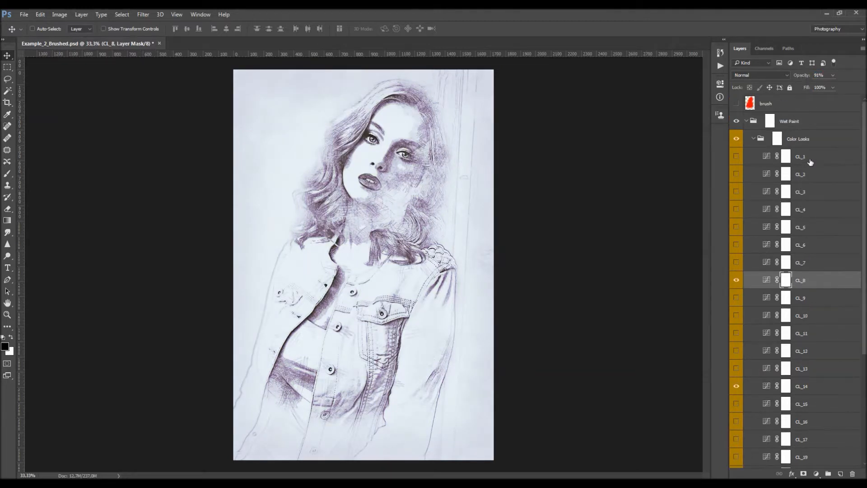
# - Compare the image with the Color Looks group hidden and shown, and collapse the group
pyautogui.click(797, 140)
pyautogui.click(737, 139)
pyautogui.click(737, 139)
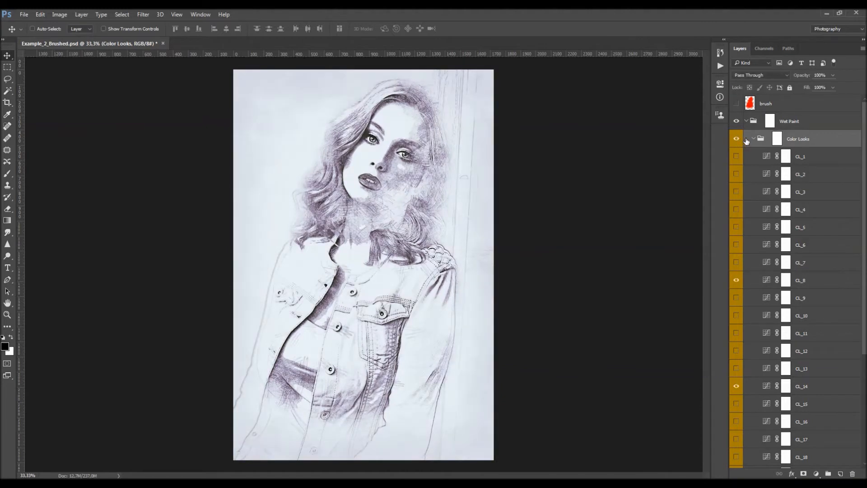
pyautogui.click(754, 140)
pyautogui.hotkey('ctrl', '-')
pyautogui.hotkey('ctrl', '+')
# - Duplicate the Background layer, move the copy above the Wet Paint group and hide it
pyautogui.click(751, 121)
pyautogui.hotkey('ctrl', '-')
pyautogui.hotkey('ctrl', '+')
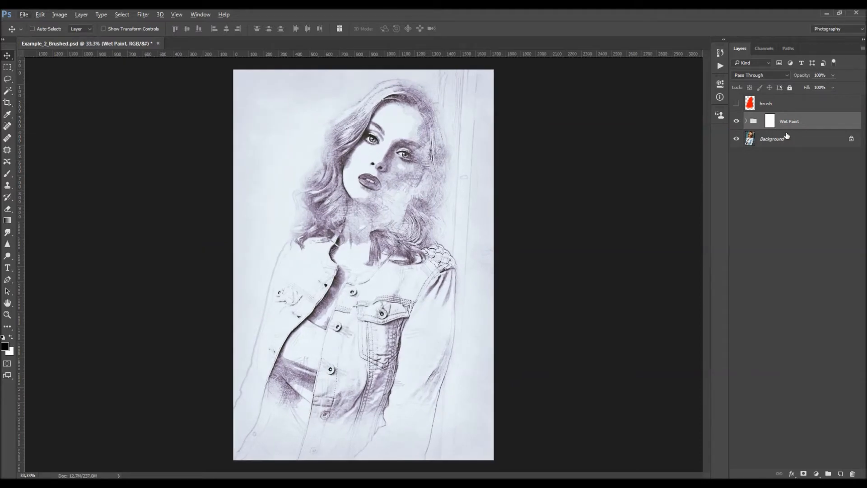
pyautogui.click(784, 138)
pyautogui.hotkey('ctrl', 'j')
pyautogui.moveTo(797, 139); pyautogui.dragTo(786, 116)
pyautogui.click(737, 121)
# - Try different fill colors for the Background Color layer, such as ceccd9, and discard the change
pyautogui.click(748, 139)
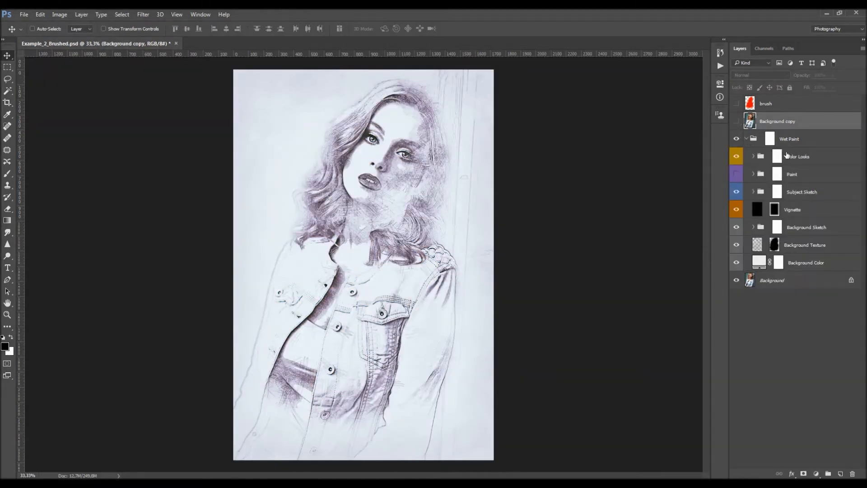
pyautogui.click(760, 258)
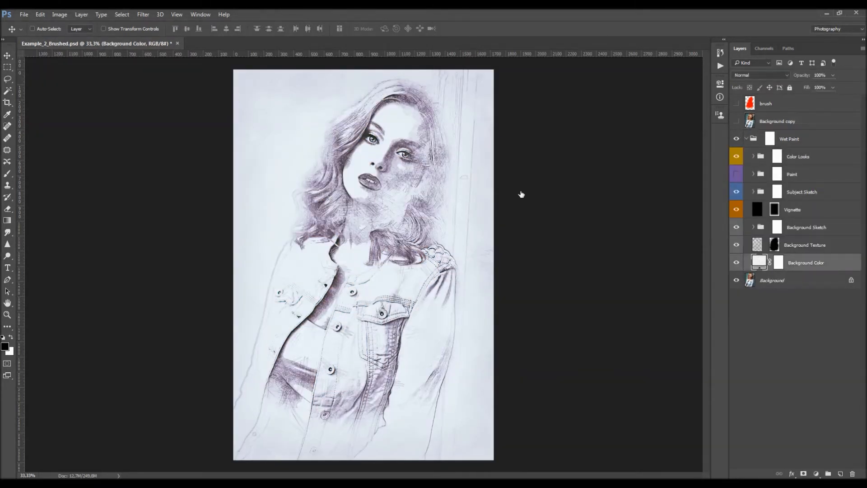
pyautogui.doubleClick(752, 259)
pyautogui.press('Escape')
pyautogui.doubleClick(759, 261)
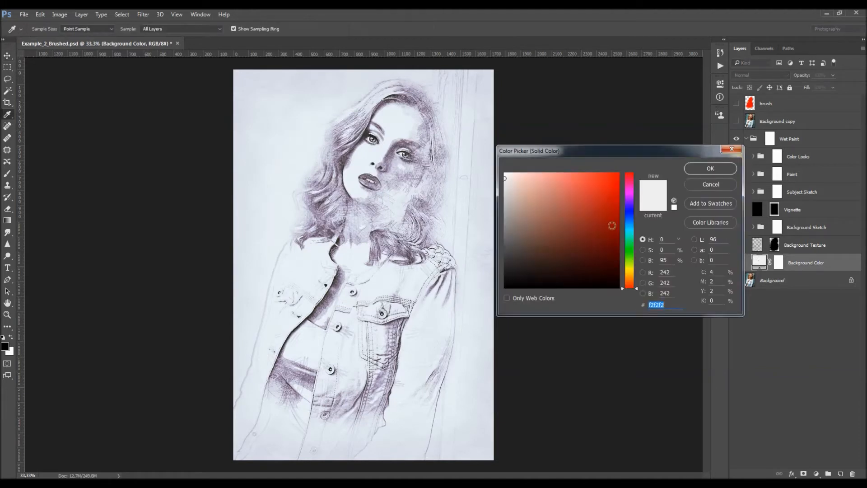
pyautogui.write('ff0000')
pyautogui.moveTo(594, 189)
pyautogui.mouseDown()
pyautogui.moveTo(517, 182)
pyautogui.moveTo(506, 219)
pyautogui.mouseUp()
pyautogui.moveTo(633, 285); pyautogui.dragTo(632, 266)
pyautogui.moveTo(512, 203)
pyautogui.mouseDown()
pyautogui.moveTo(518, 184)
pyautogui.moveTo(504, 179)
pyautogui.mouseUp()
pyautogui.moveTo(635, 265); pyautogui.dragTo(635, 209)
pyautogui.moveTo(538, 189); pyautogui.dragTo(511, 189)
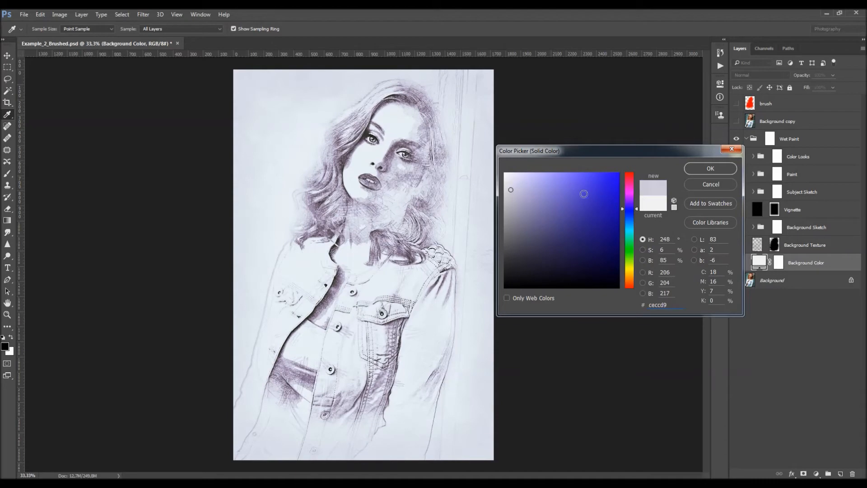
pyautogui.moveTo(631, 209); pyautogui.dragTo(631, 287)
pyautogui.click(712, 184)
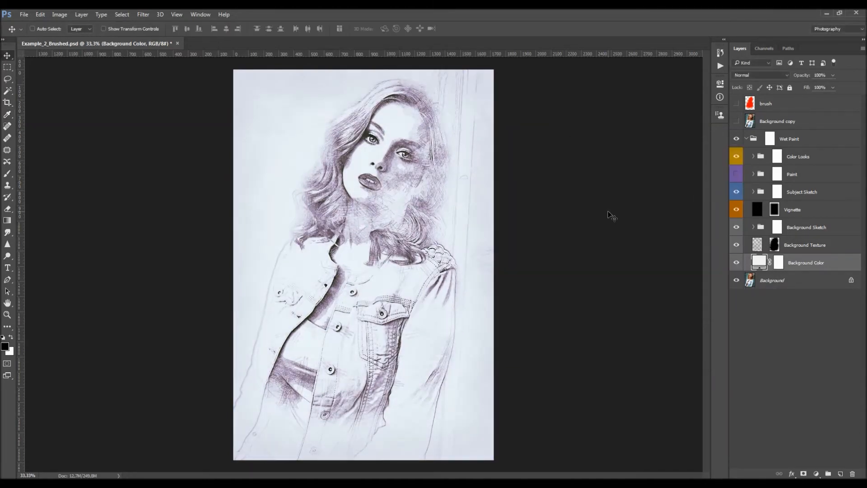
# - Collapse the Wet Paint group and compare the finished effect with the original photo on the Background copy layer
pyautogui.click(790, 122)
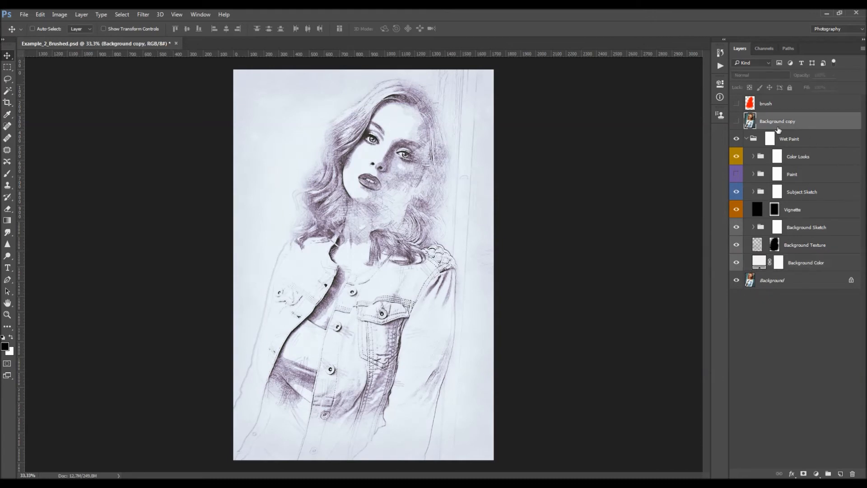
pyautogui.click(747, 139)
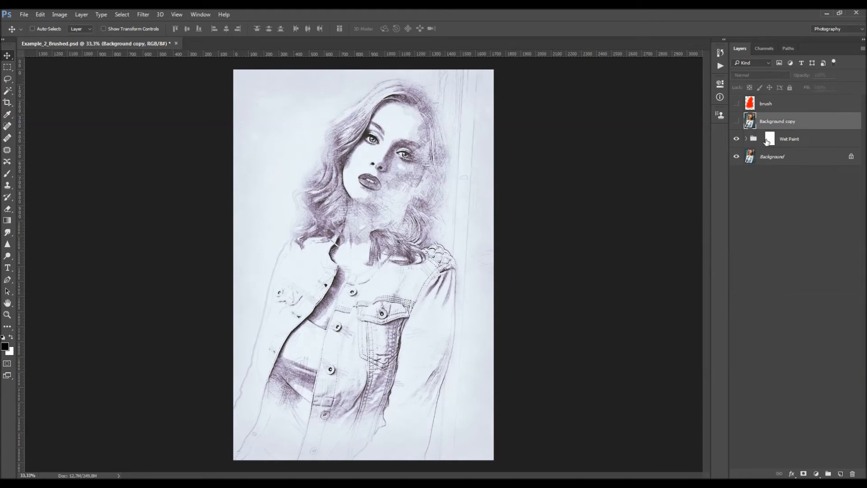
pyautogui.click(737, 121)
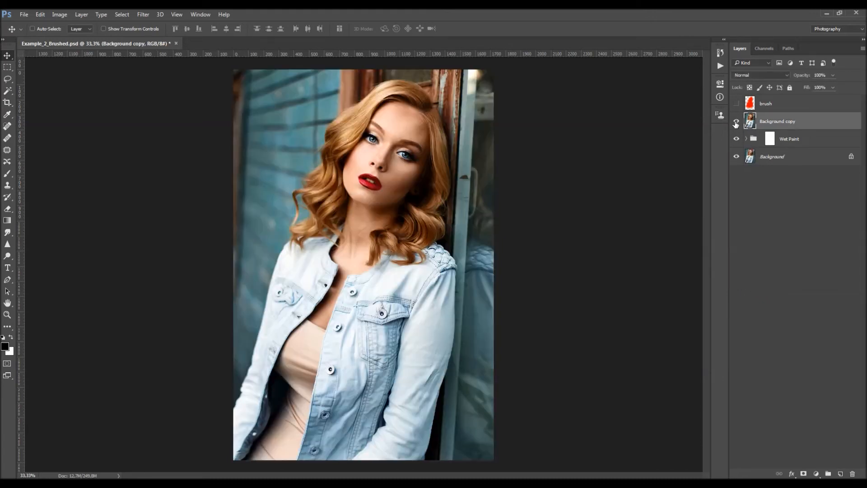
pyautogui.click(736, 121)
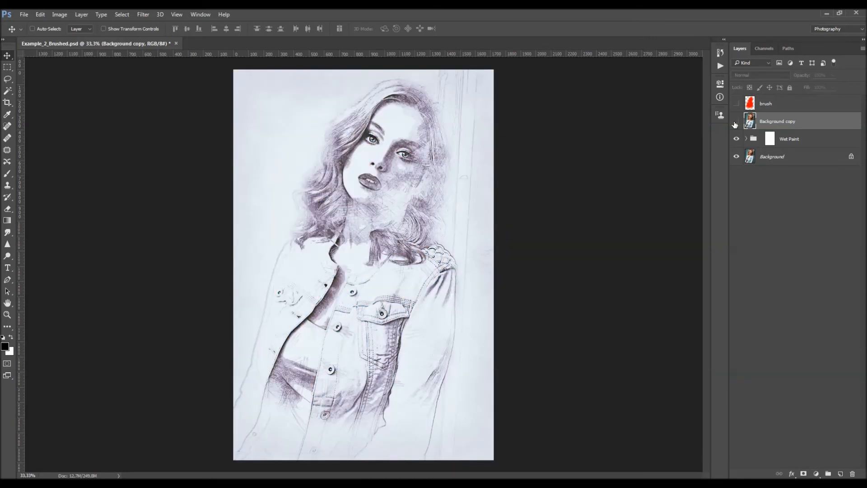